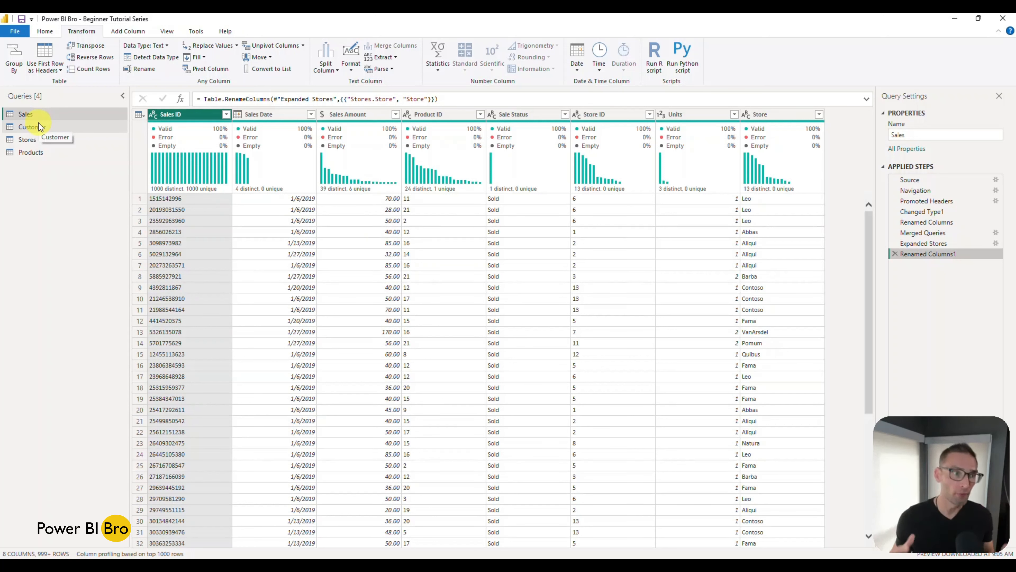
Step: Apply the query changes and close the Power Query Editor to return to the report
{"action": "left_click", "coordinate": [50, 31]}
{"action": "left_click", "coordinate": [18, 68]}
{"action": "left_click", "coordinate": [24, 84]}
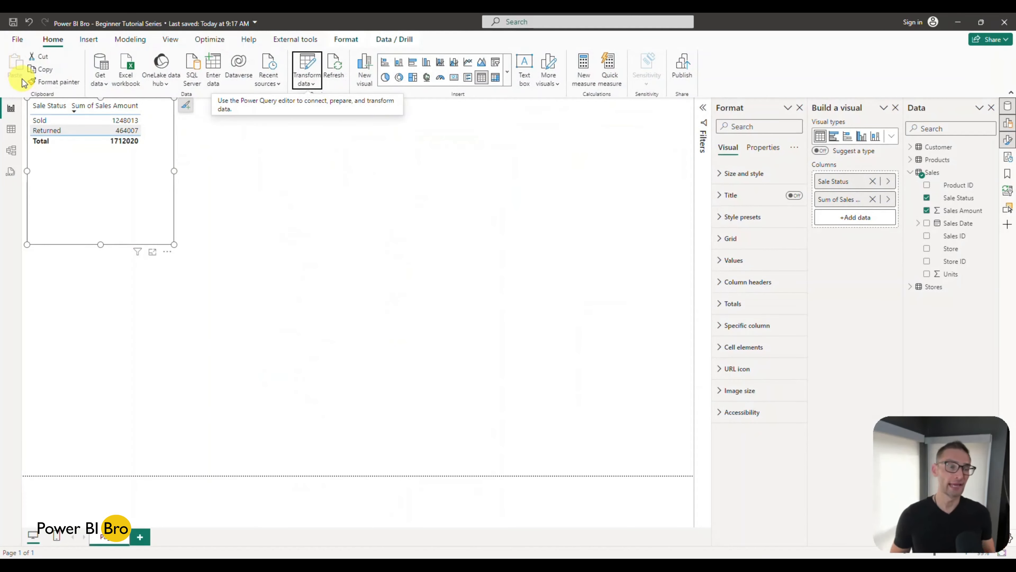
{"action": "left_click", "coordinate": [174, 150]}
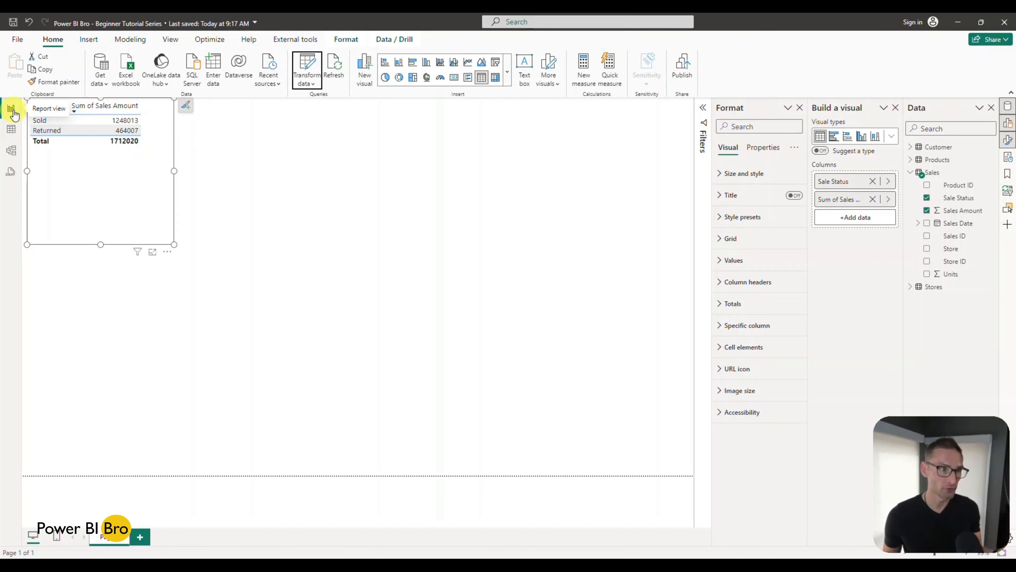
Step: In the model diagram, move Stores below Products and shift the Customer, Products and Sales tables to spread out the layout
{"action": "left_click", "coordinate": [11, 129]}
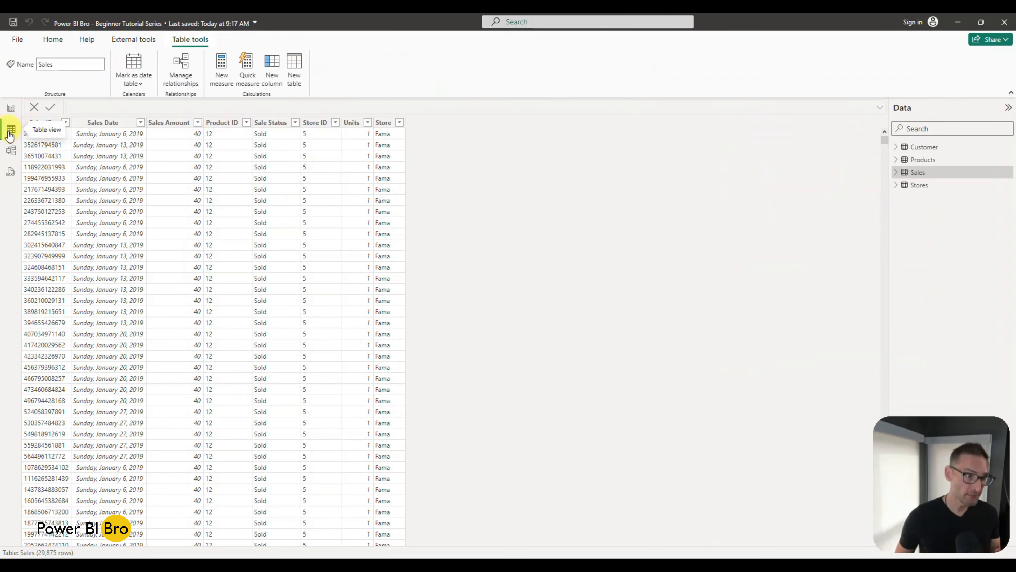
{"action": "left_click", "coordinate": [11, 151]}
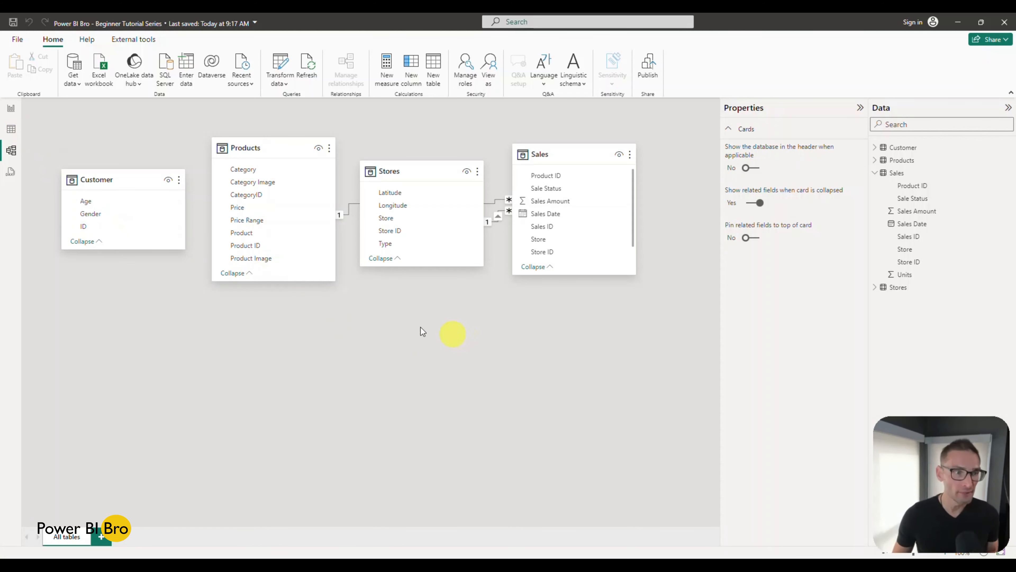
{"action": "left_click_drag", "start_coordinate": [110, 184], "coordinate": [110, 169]}
{"action": "mouse_move", "coordinate": [244, 148]}
{"action": "left_mouse_down"}
{"action": "mouse_move", "coordinate": [254, 202]}
{"action": "mouse_move", "coordinate": [248, 152]}
{"action": "left_mouse_up"}
{"action": "left_click_drag", "start_coordinate": [395, 169], "coordinate": [255, 382]}
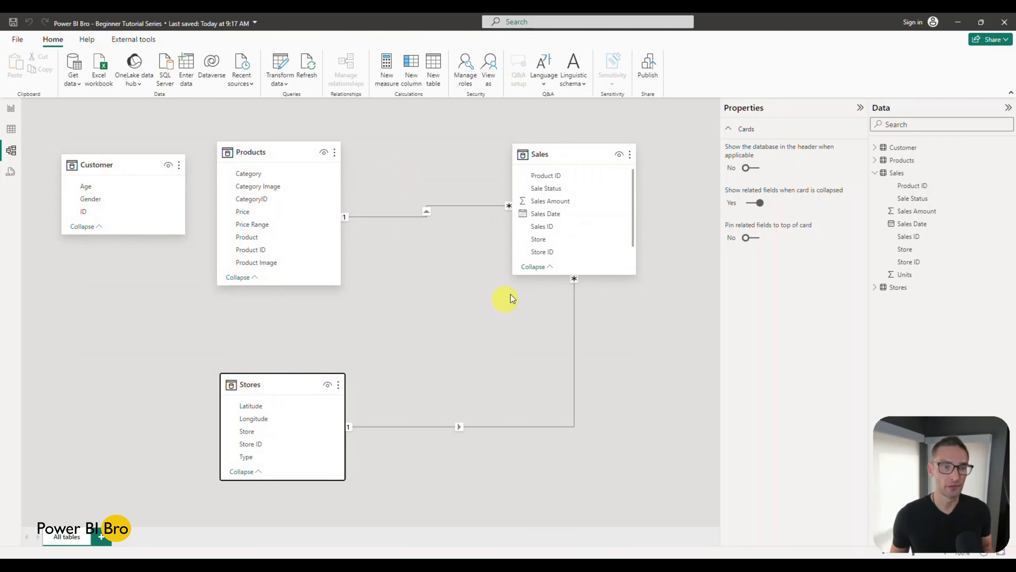
{"action": "left_click_drag", "start_coordinate": [565, 156], "coordinate": [533, 175]}
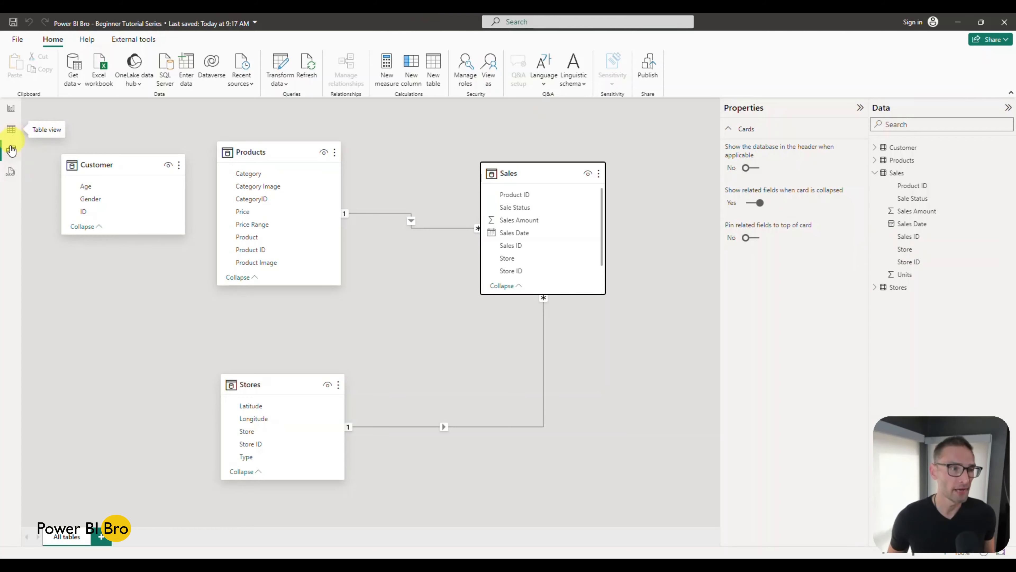
Step: Review the rows and ID columns of the Products, Stores, Customer and Sales tables in the table view
{"action": "left_click", "coordinate": [10, 135]}
{"action": "left_click", "coordinate": [11, 149]}
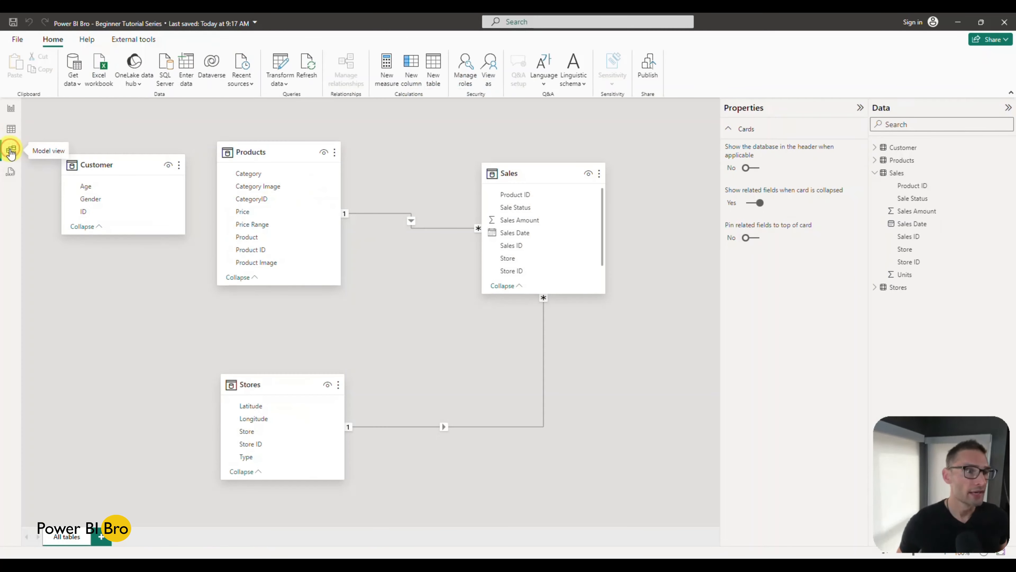
{"action": "left_click", "coordinate": [9, 136]}
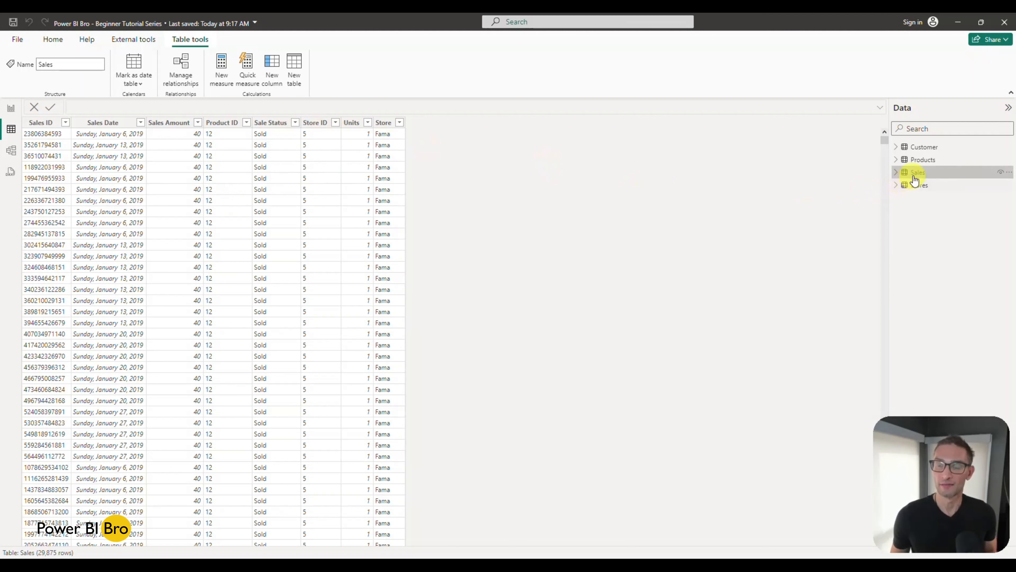
{"action": "left_click", "coordinate": [914, 160]}
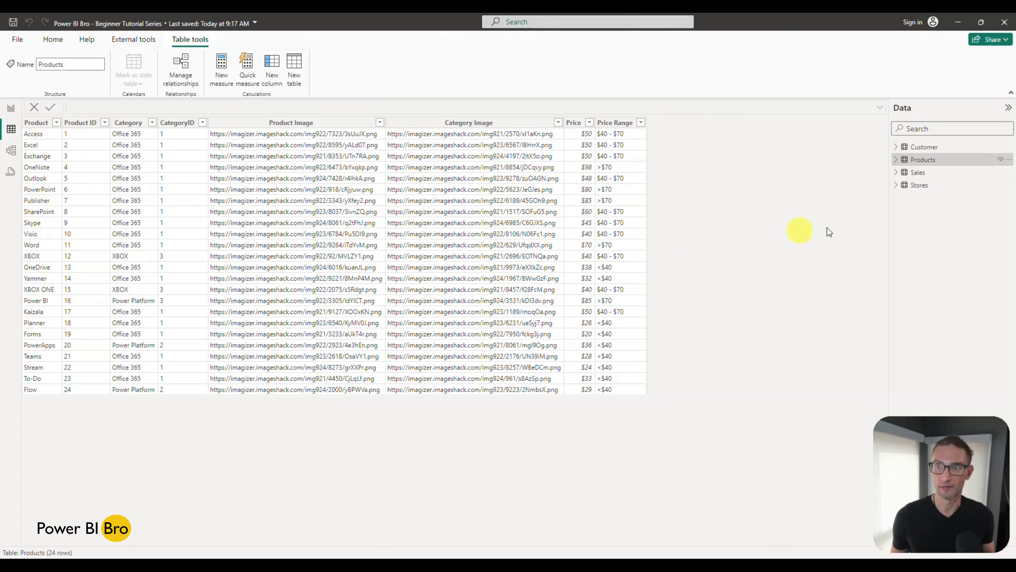
{"action": "left_click", "coordinate": [918, 187]}
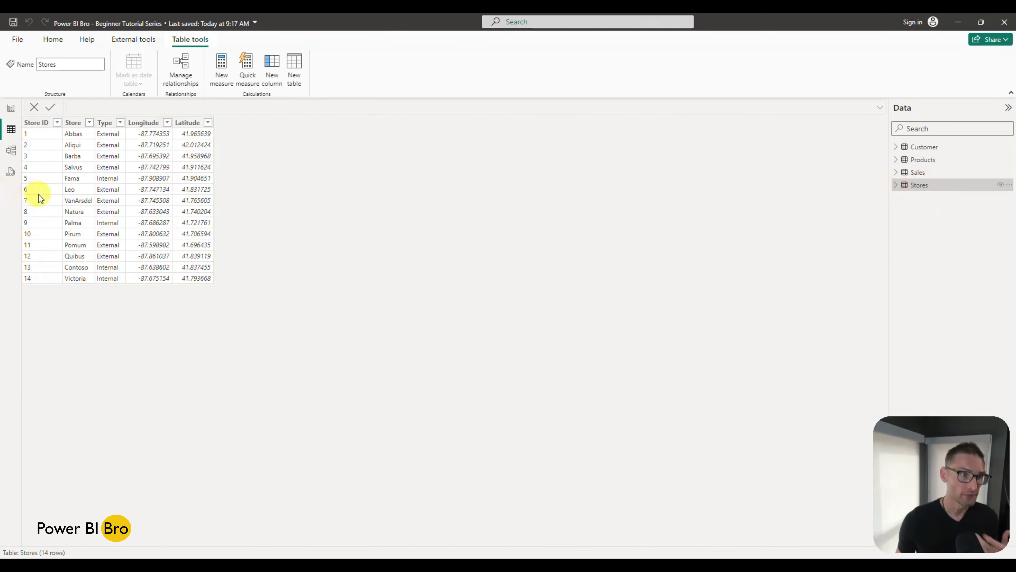
{"action": "left_click", "coordinate": [922, 146]}
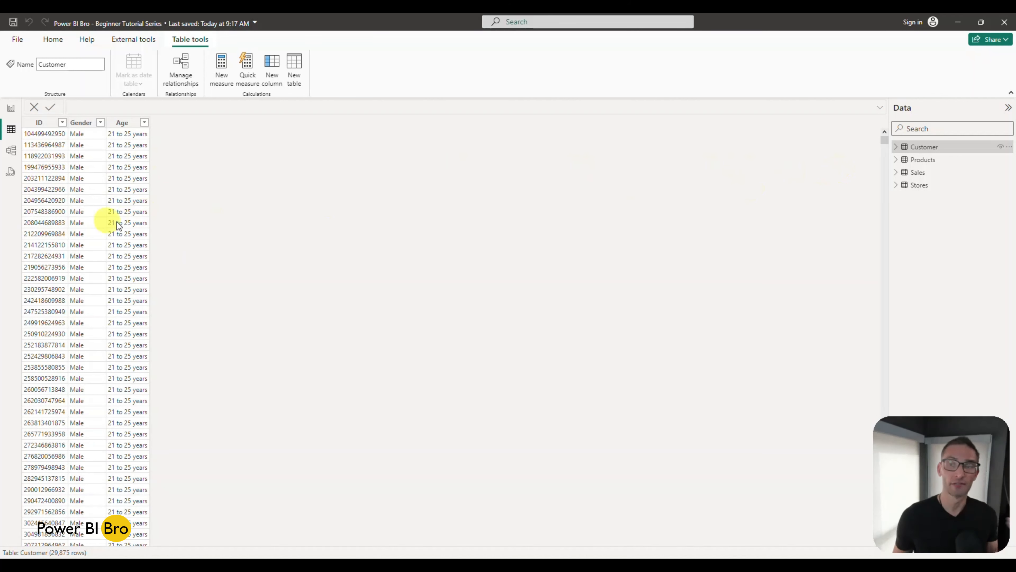
{"action": "left_click", "coordinate": [921, 184]}
{"action": "left_click", "coordinate": [918, 173]}
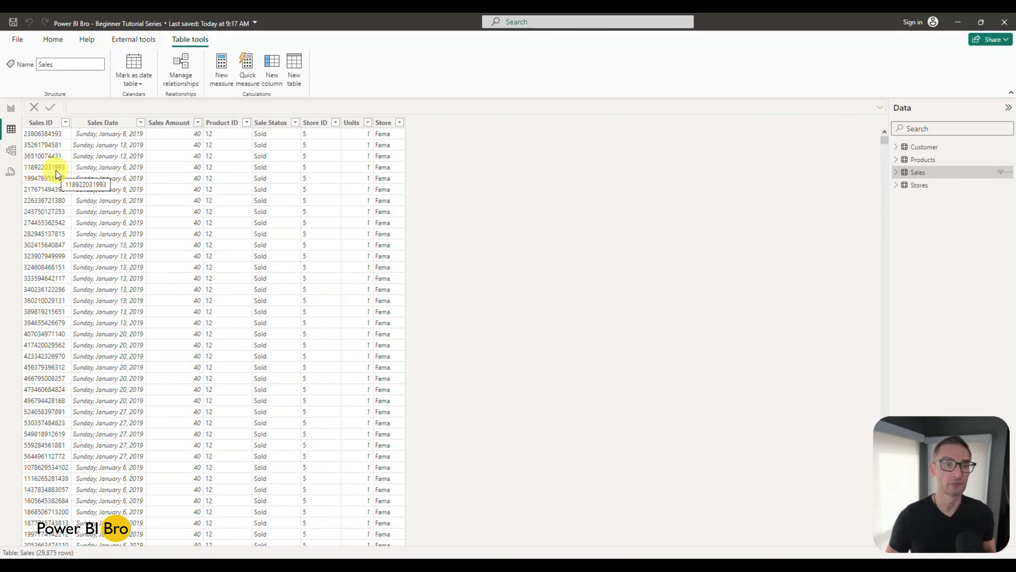
Step: Delete the relationship between the Stores and Sales tables in the model diagram
{"action": "left_click", "coordinate": [10, 151]}
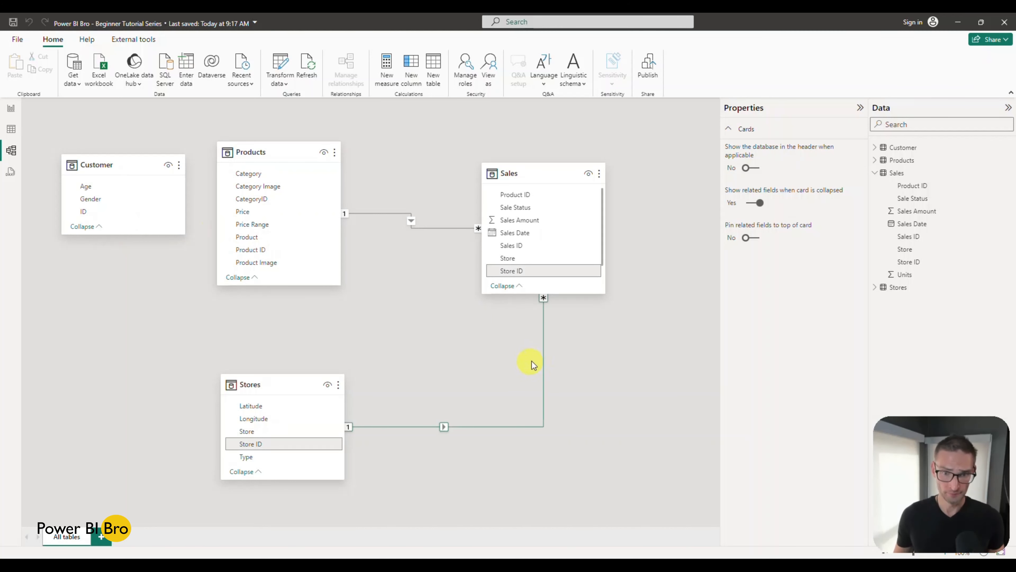
{"action": "left_click", "coordinate": [542, 356]}
{"action": "right_click", "coordinate": [543, 356]}
{"action": "left_click", "coordinate": [548, 363]}
{"action": "left_click", "coordinate": [567, 313]}
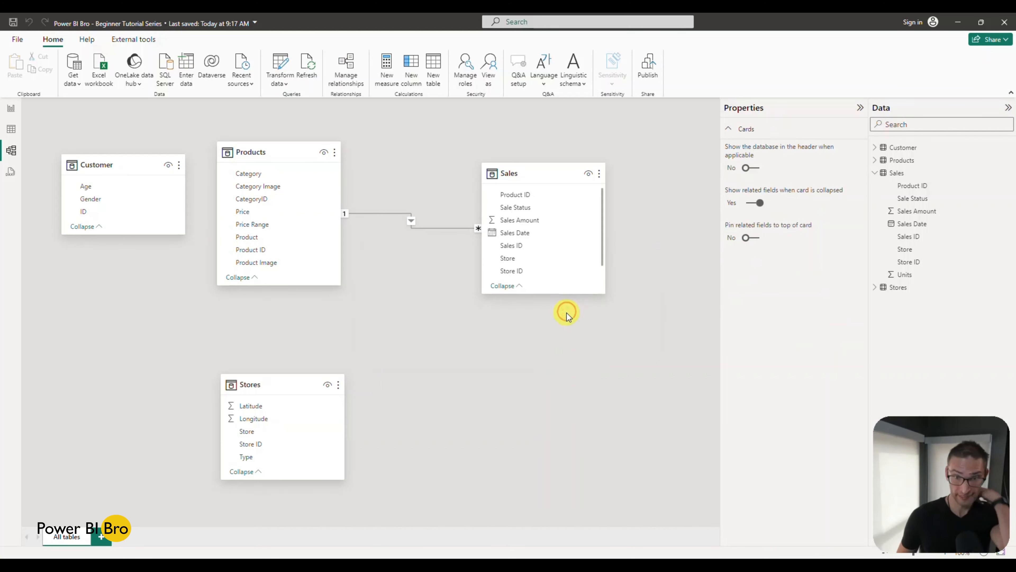
Step: Delete the relationship between Products and Sales, and move the Sales table slightly closer to Products
{"action": "right_click", "coordinate": [444, 230]}
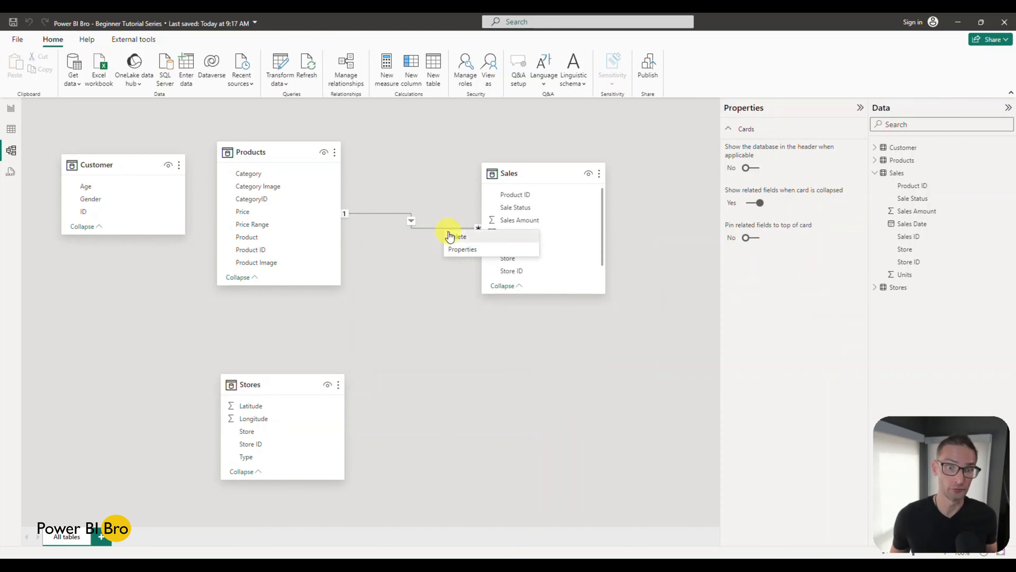
{"action": "left_click", "coordinate": [450, 236]}
{"action": "left_click", "coordinate": [567, 311]}
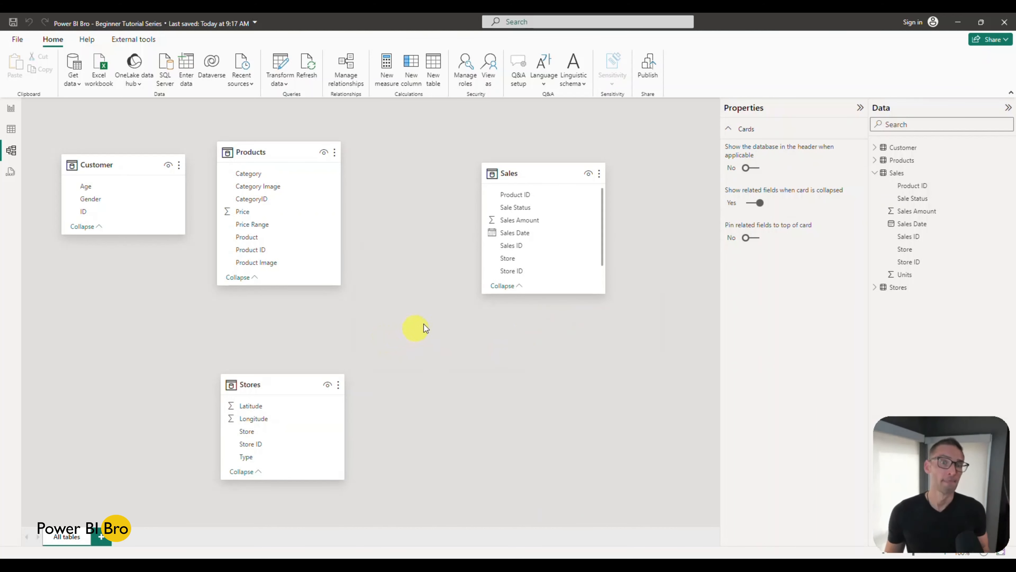
{"action": "left_click_drag", "start_coordinate": [520, 170], "coordinate": [495, 188]}
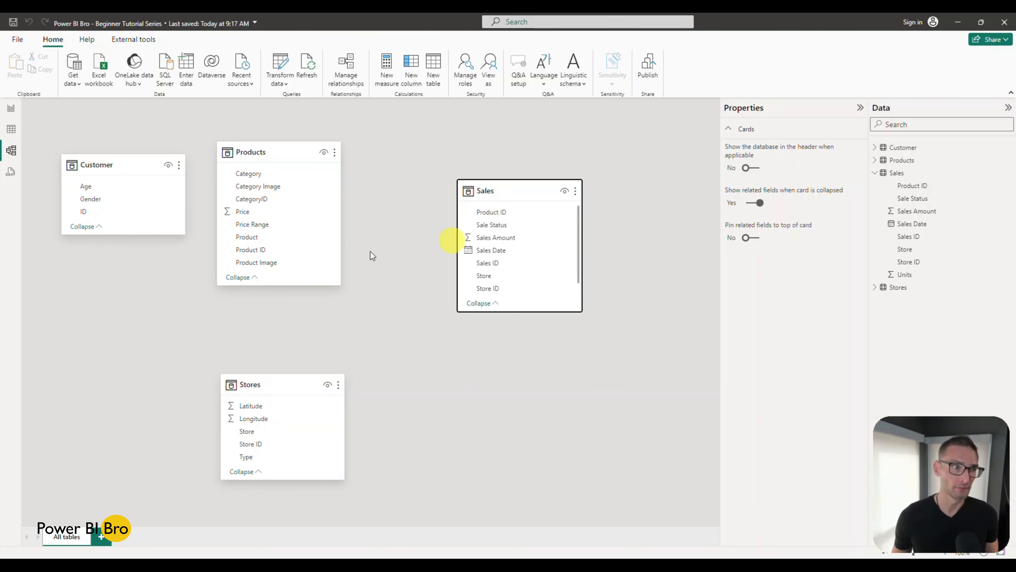
Step: Remove the existing table visual showing Sale Status and Sum of Sales Amount from the report page
{"action": "left_click", "coordinate": [10, 108]}
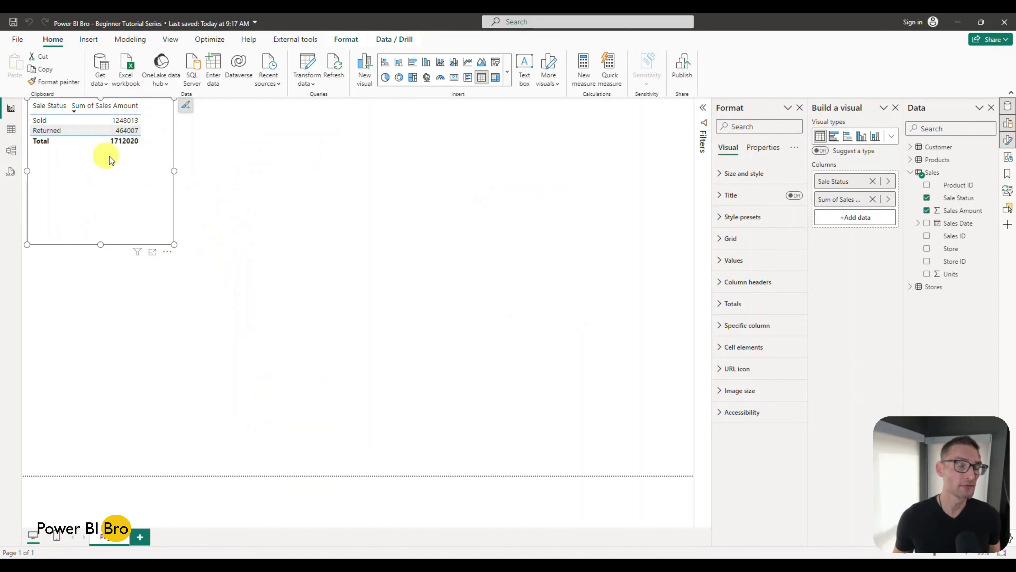
{"action": "left_click", "coordinate": [167, 252]}
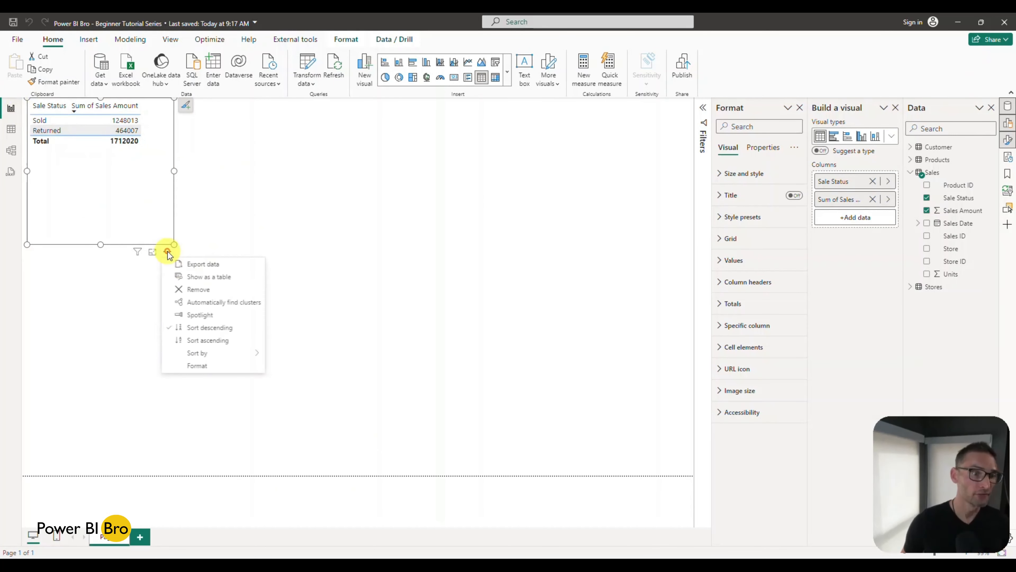
{"action": "left_click", "coordinate": [204, 294]}
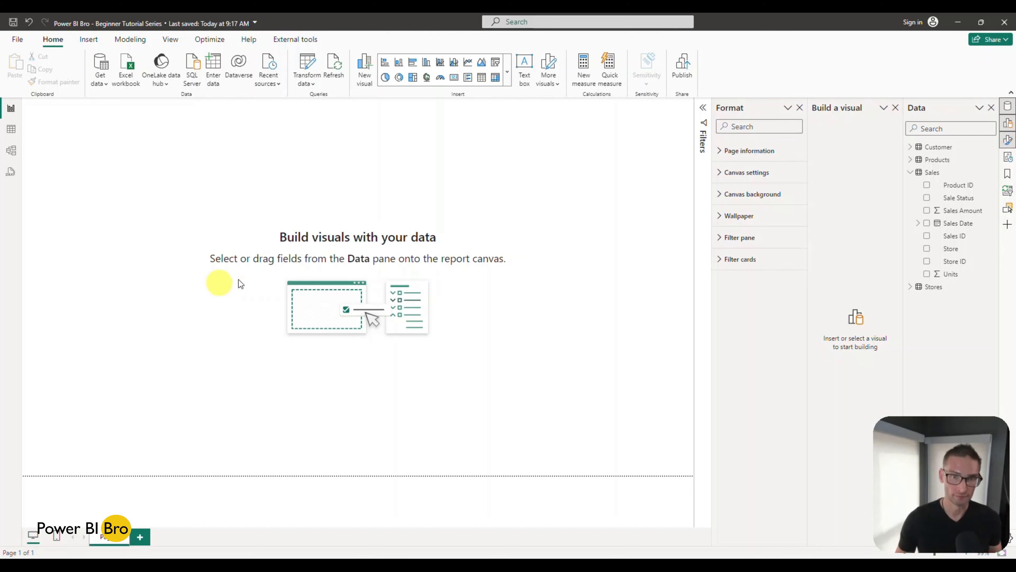
Step: Insert a table visual with Sales ID and Sales Amount from the Sales table, and enlarge it
{"action": "left_click", "coordinate": [482, 78]}
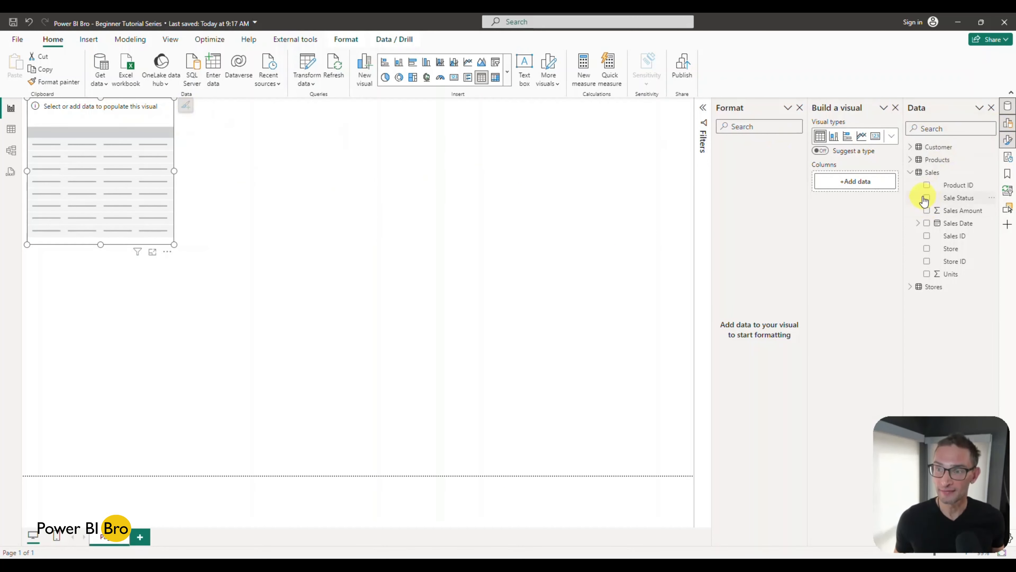
{"action": "left_click", "coordinate": [926, 237]}
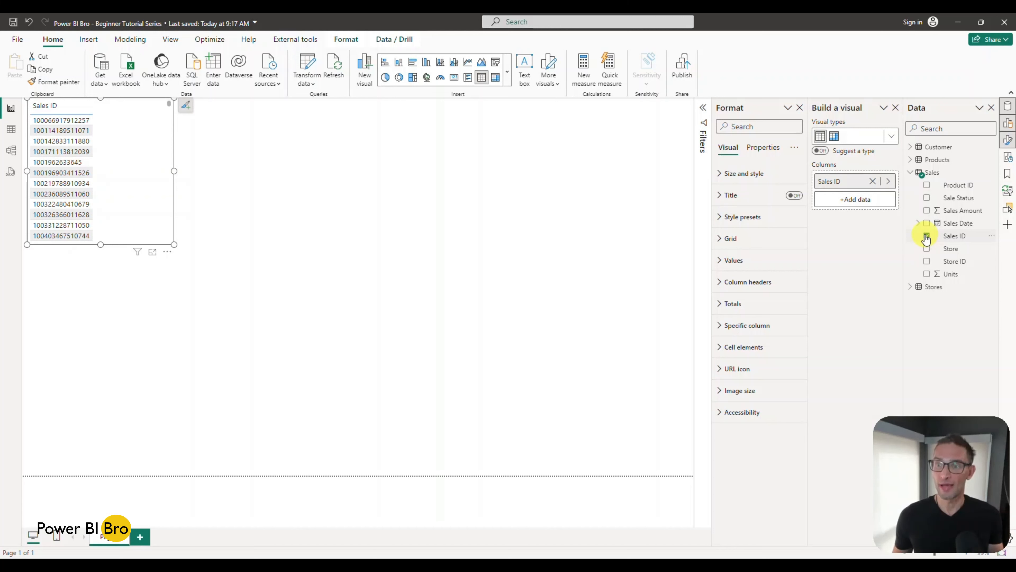
{"action": "left_click", "coordinate": [927, 212]}
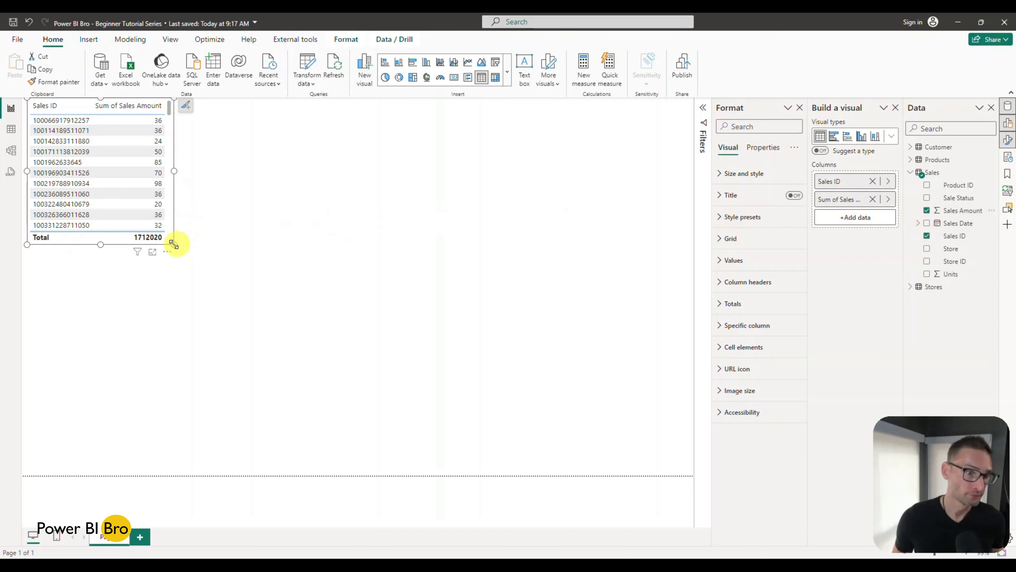
{"action": "left_click_drag", "start_coordinate": [173, 243], "coordinate": [219, 319]}
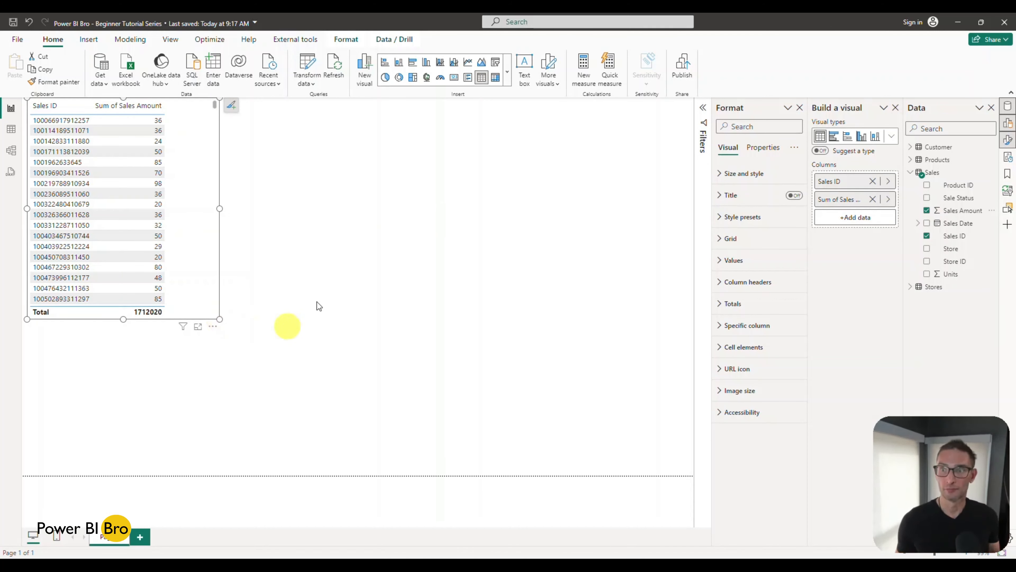
Step: Try adding the Product field from the Products table to the table visual, and take it out again
{"action": "left_click", "coordinate": [910, 160]}
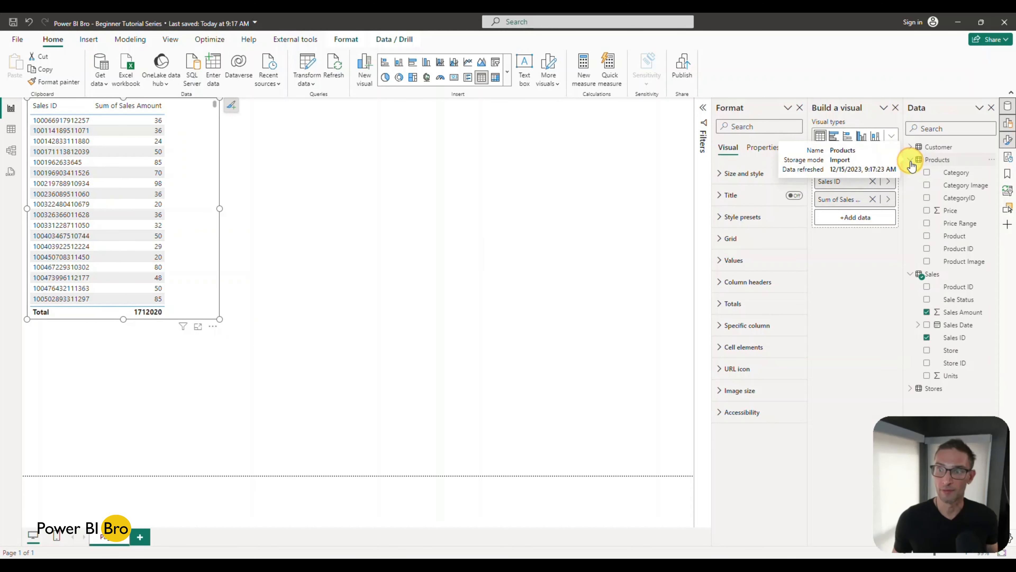
{"action": "left_click", "coordinate": [927, 236]}
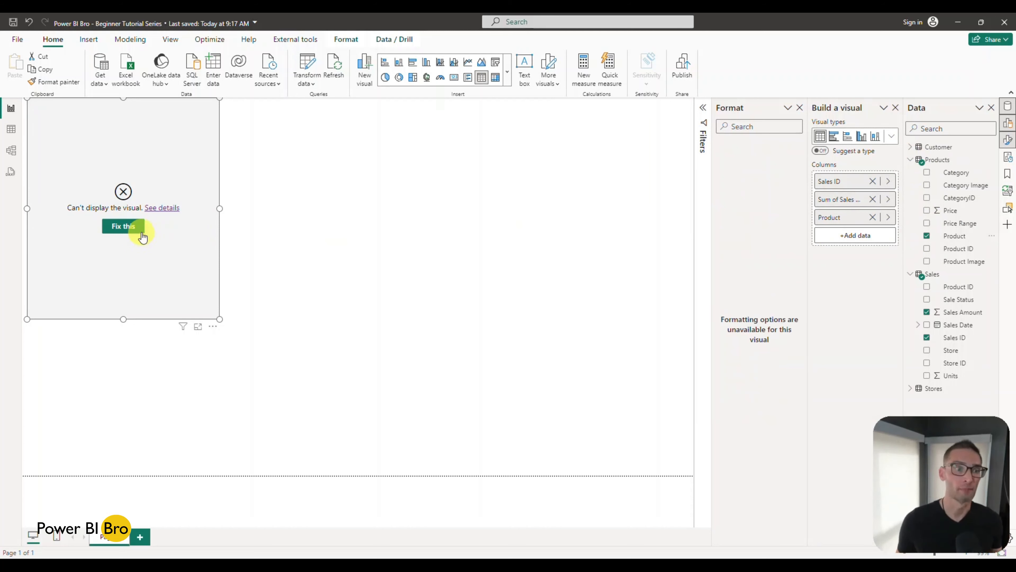
{"action": "left_click", "coordinate": [873, 218]}
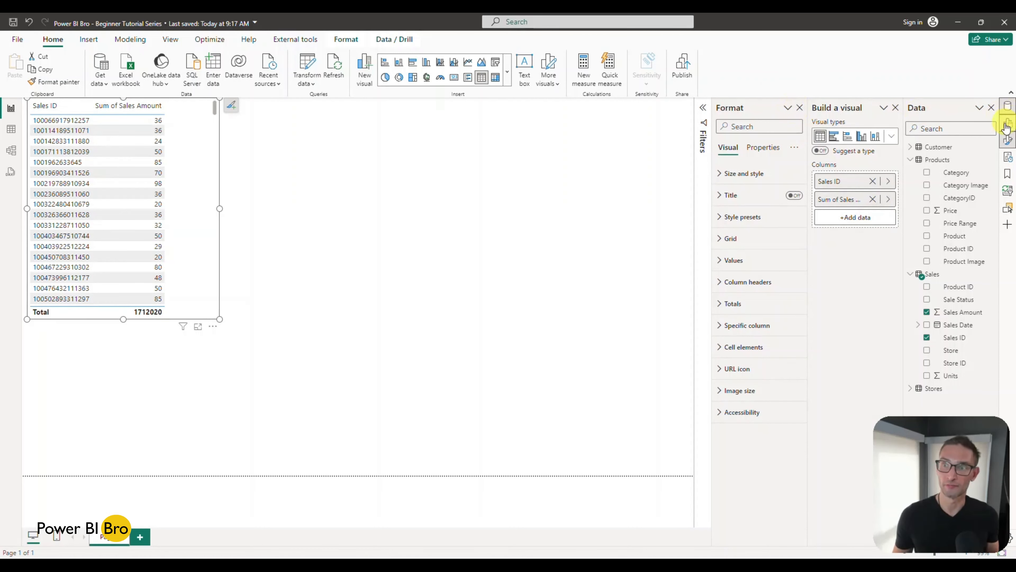
Step: Hide the formatting options and move the table visual to the right half of the report page
{"action": "left_click", "coordinate": [1007, 140]}
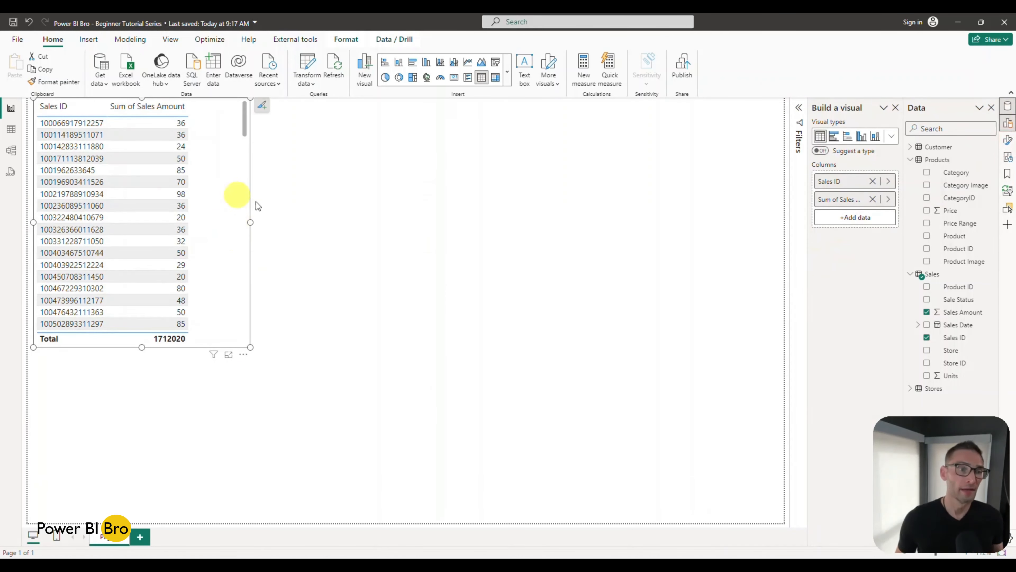
{"action": "left_click_drag", "start_coordinate": [229, 190], "coordinate": [644, 234]}
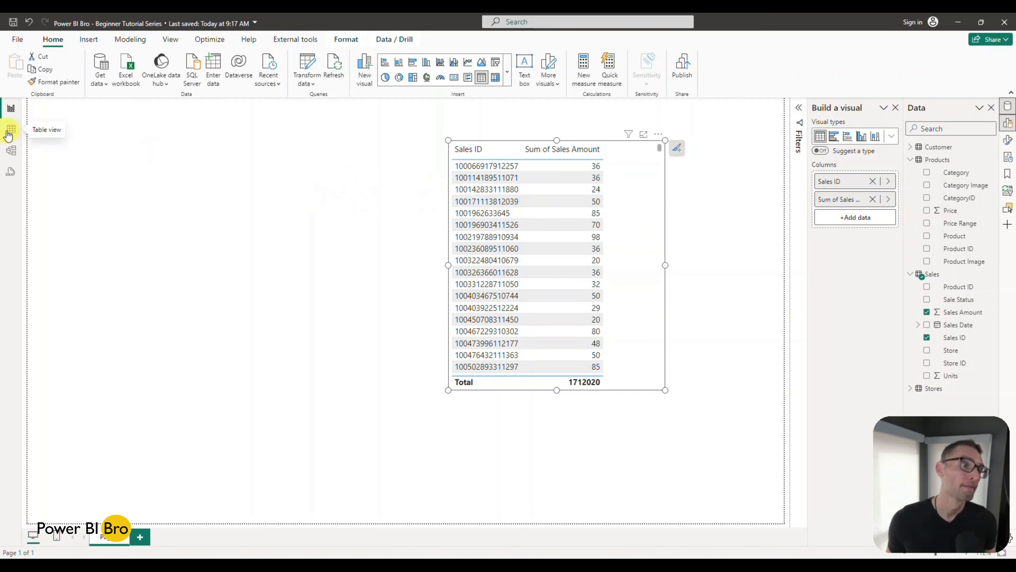
Step: Create a relationship in the model between Product ID in Products and Product ID in Sales
{"action": "left_click", "coordinate": [12, 151]}
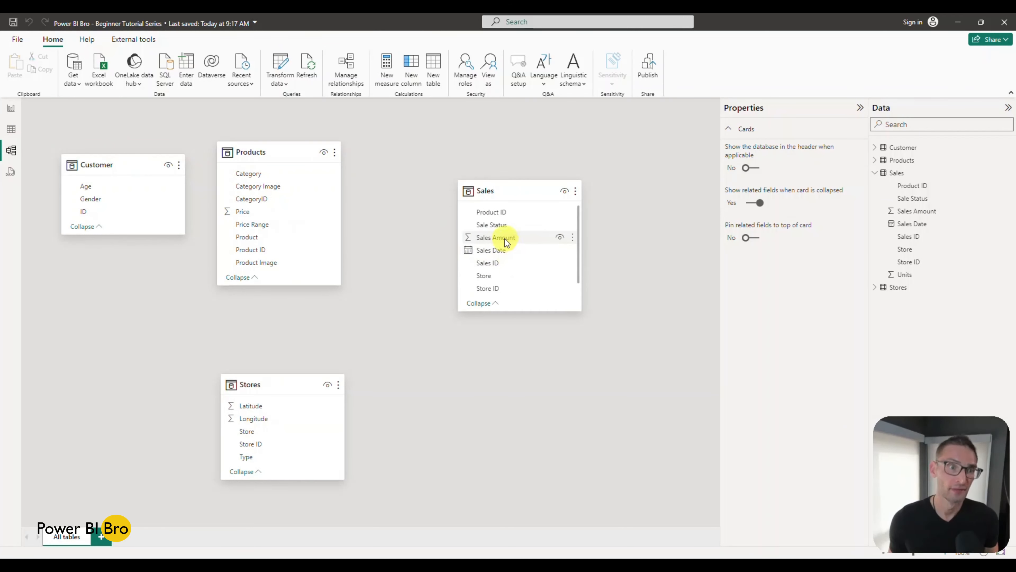
{"action": "mouse_move", "coordinate": [267, 252]}
{"action": "left_mouse_down"}
{"action": "mouse_move", "coordinate": [495, 218]}
{"action": "mouse_move", "coordinate": [465, 209]}
{"action": "mouse_move", "coordinate": [329, 241]}
{"action": "mouse_move", "coordinate": [288, 263]}
{"action": "mouse_move", "coordinate": [269, 253]}
{"action": "left_mouse_up"}
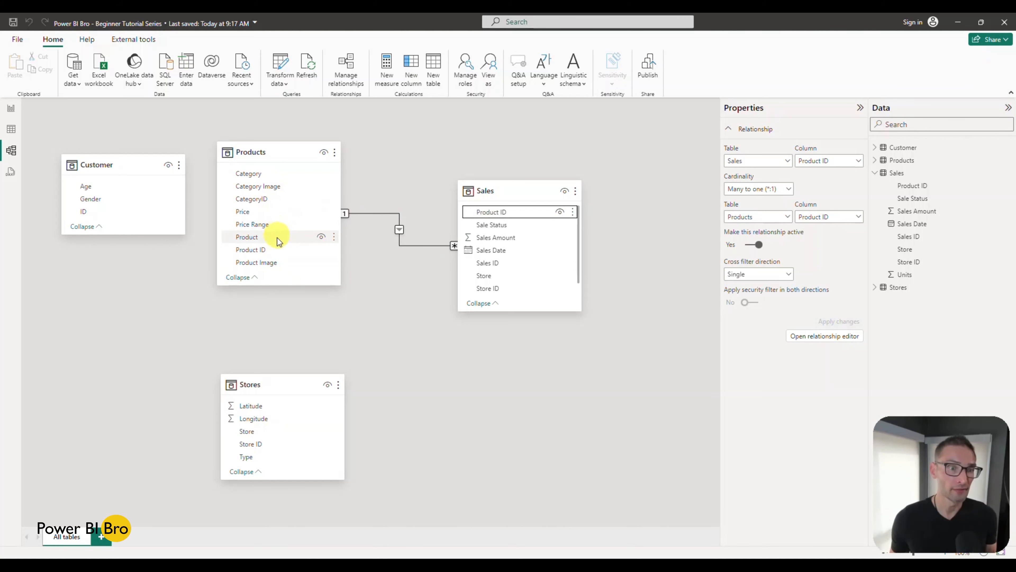
Step: Examine the Product ID values in the Sales and Products tables against their relationship in the model
{"action": "left_click", "coordinate": [11, 135]}
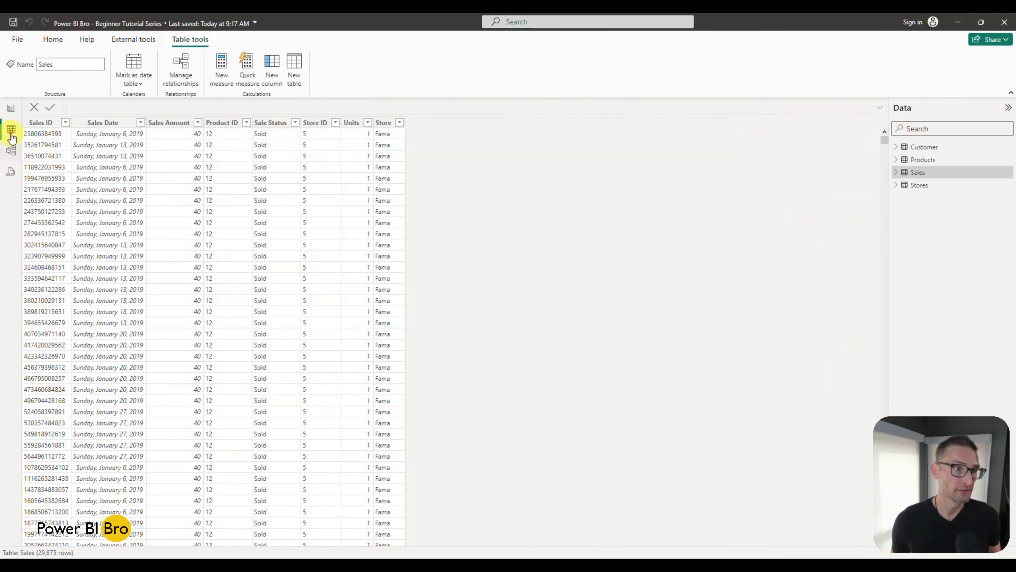
{"action": "left_click", "coordinate": [925, 161]}
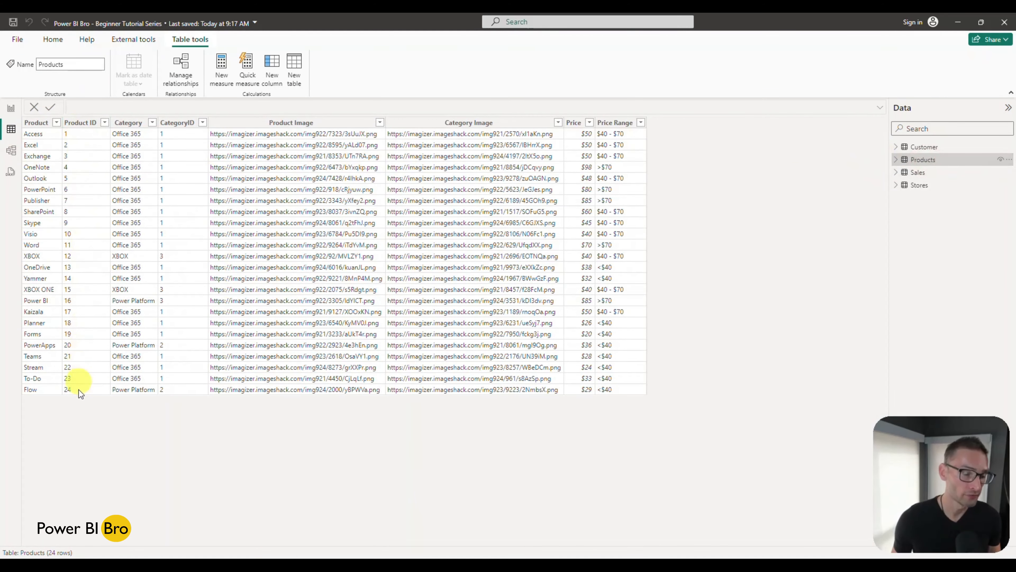
{"action": "left_click", "coordinate": [11, 150]}
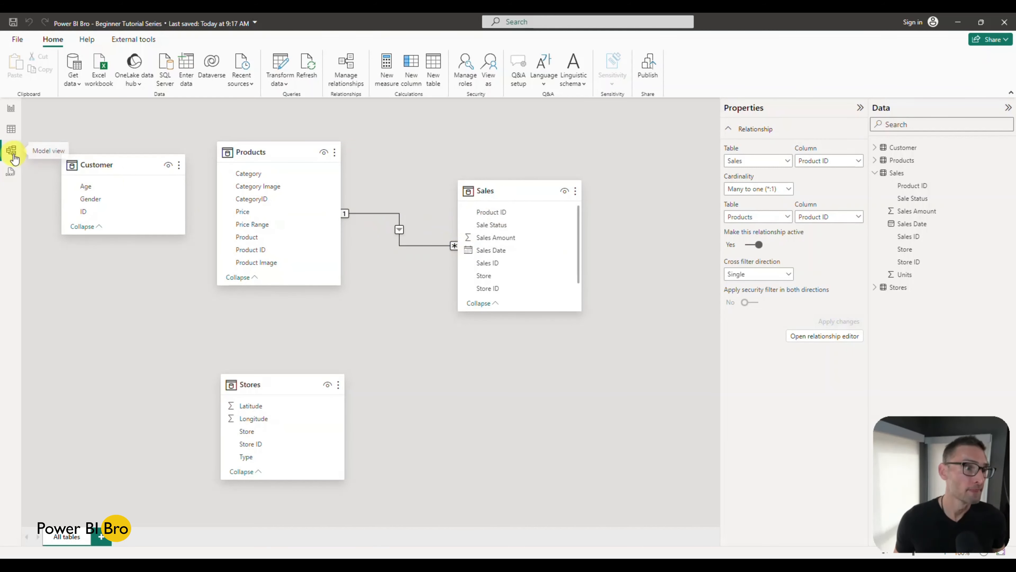
{"action": "left_click", "coordinate": [11, 132]}
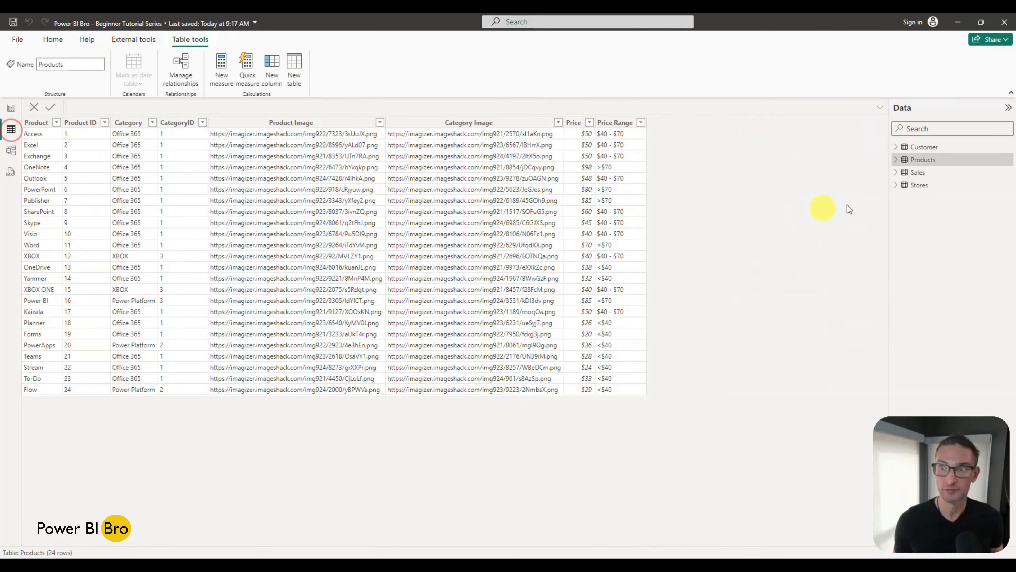
Step: Review the Sales data and the cardinality options in the editor of the Products–Sales relationship, keeping Many to one (*:1)
{"action": "left_click", "coordinate": [927, 175]}
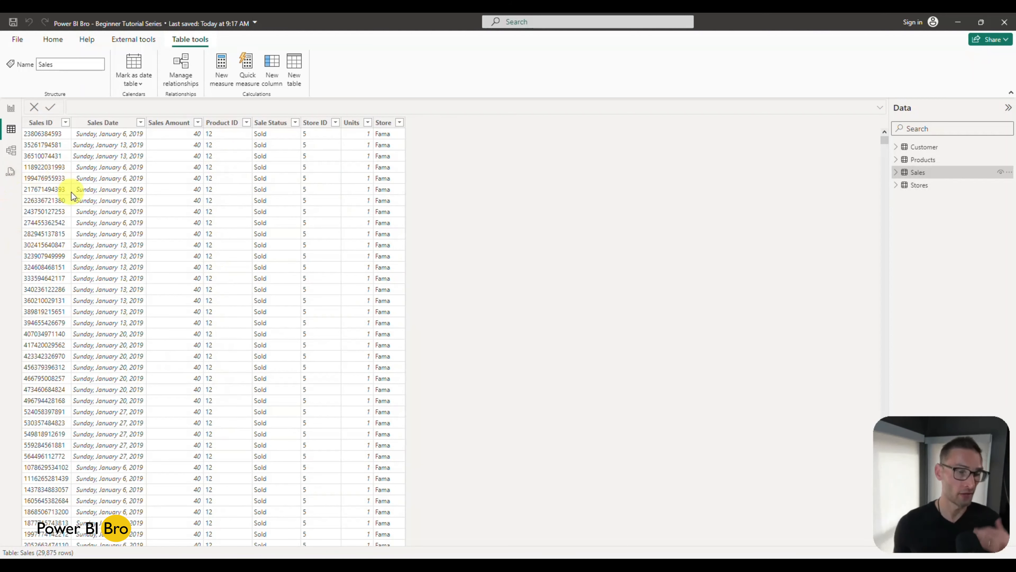
{"action": "left_click", "coordinate": [11, 150]}
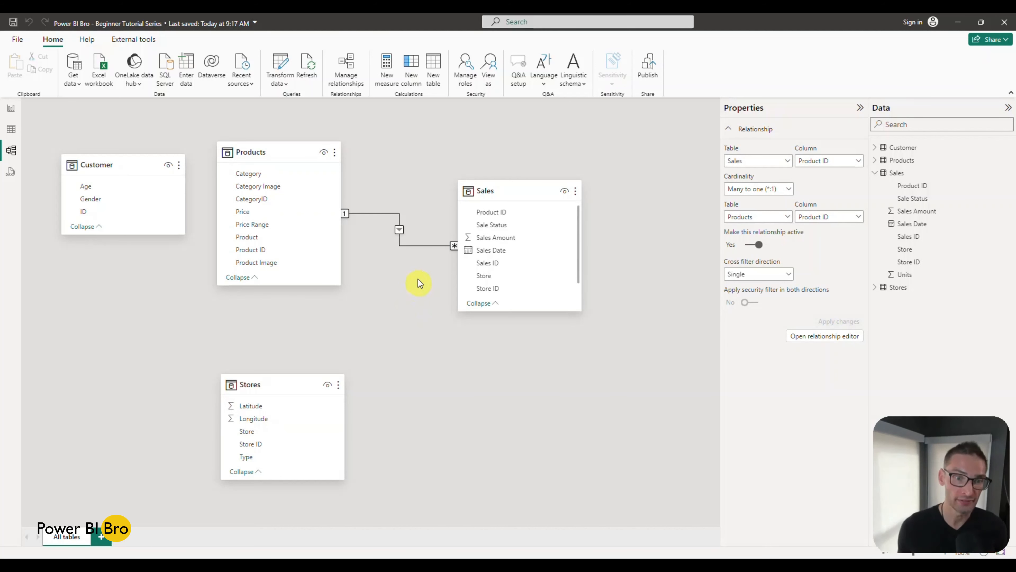
{"action": "double_click", "coordinate": [411, 246]}
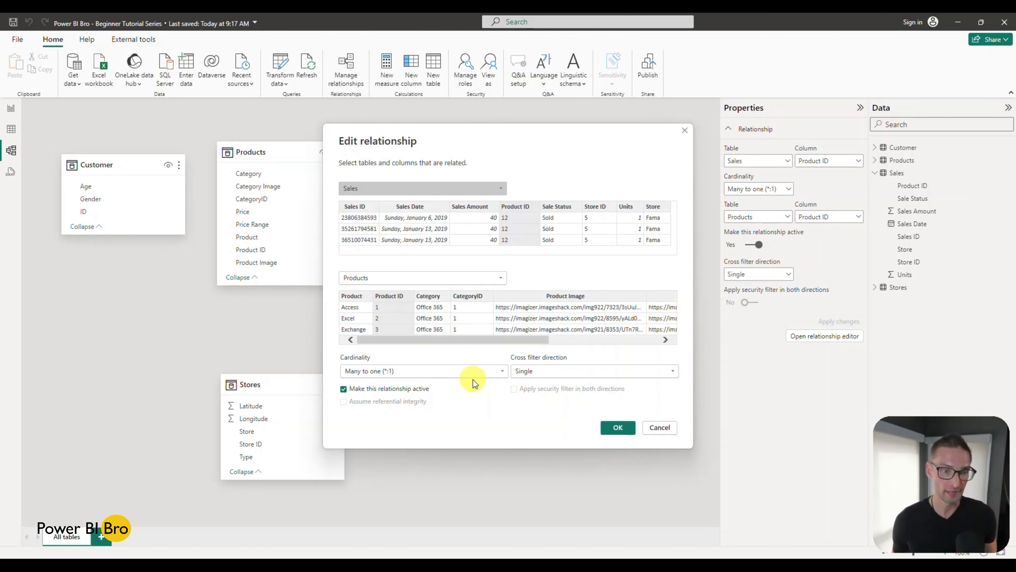
{"action": "left_click", "coordinate": [496, 372]}
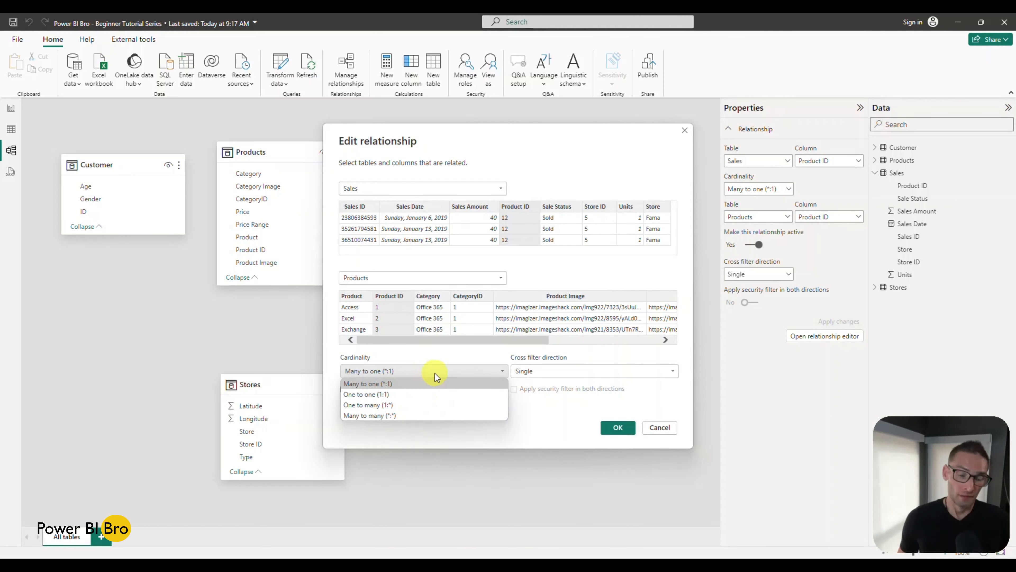
{"action": "left_click", "coordinate": [625, 406]}
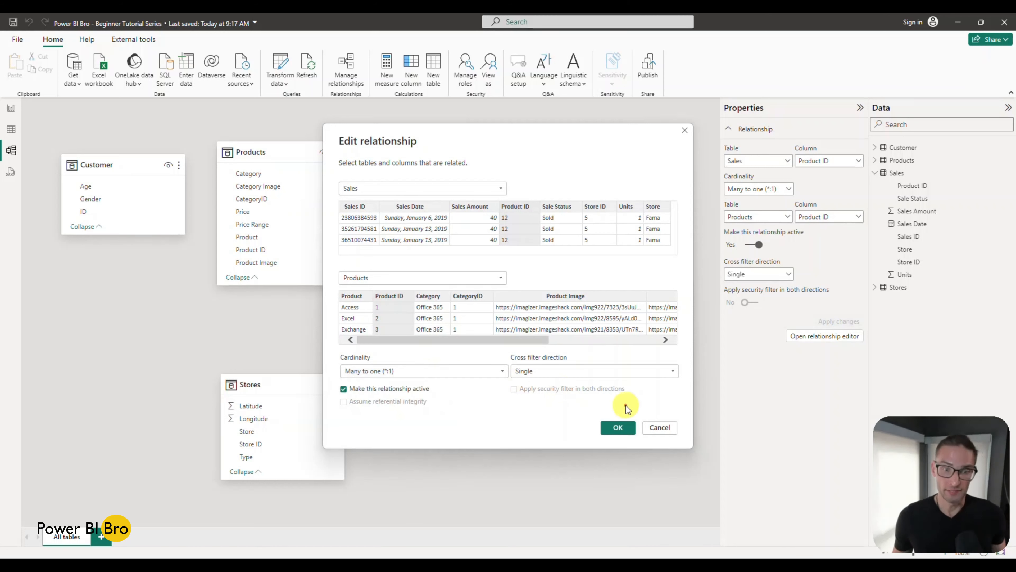
{"action": "left_click", "coordinate": [614, 428]}
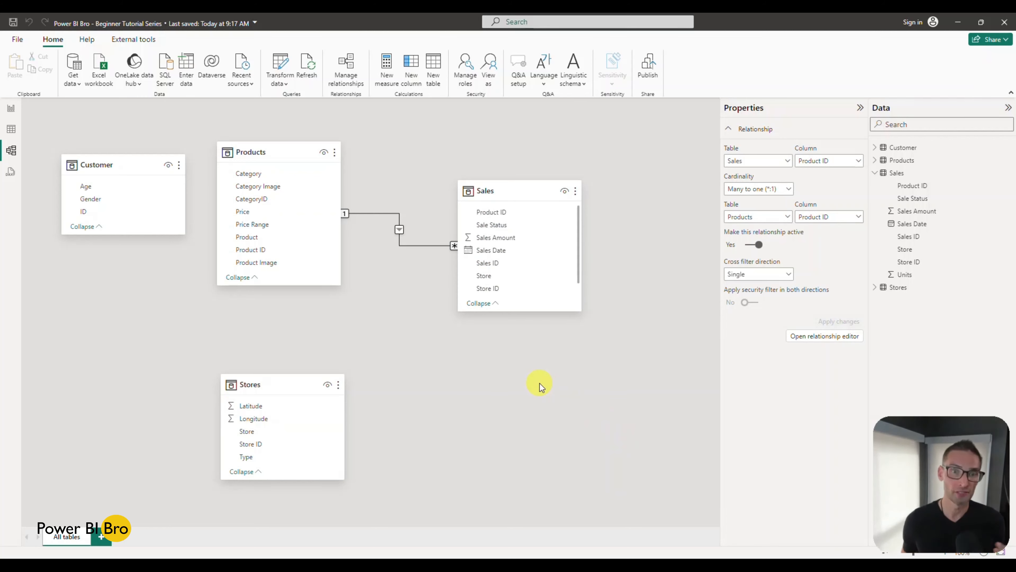
Step: Add the Product field from Products to the report's table visual, then widen the visual and move it to the page's left side
{"action": "left_click", "coordinate": [11, 131]}
{"action": "left_click", "coordinate": [11, 107]}
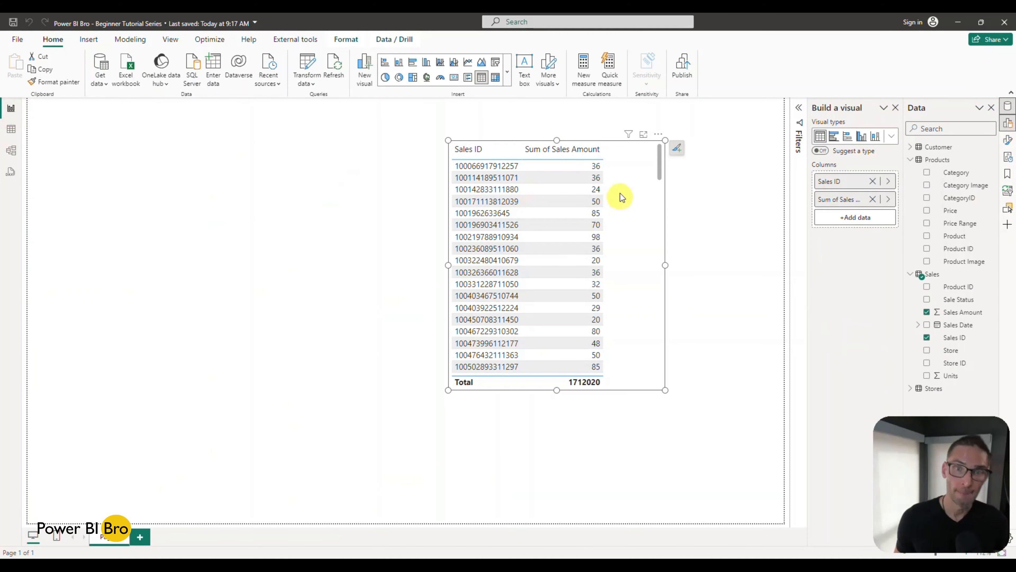
{"action": "left_click", "coordinate": [632, 192]}
{"action": "left_click_drag", "start_coordinate": [558, 199], "coordinate": [545, 200]}
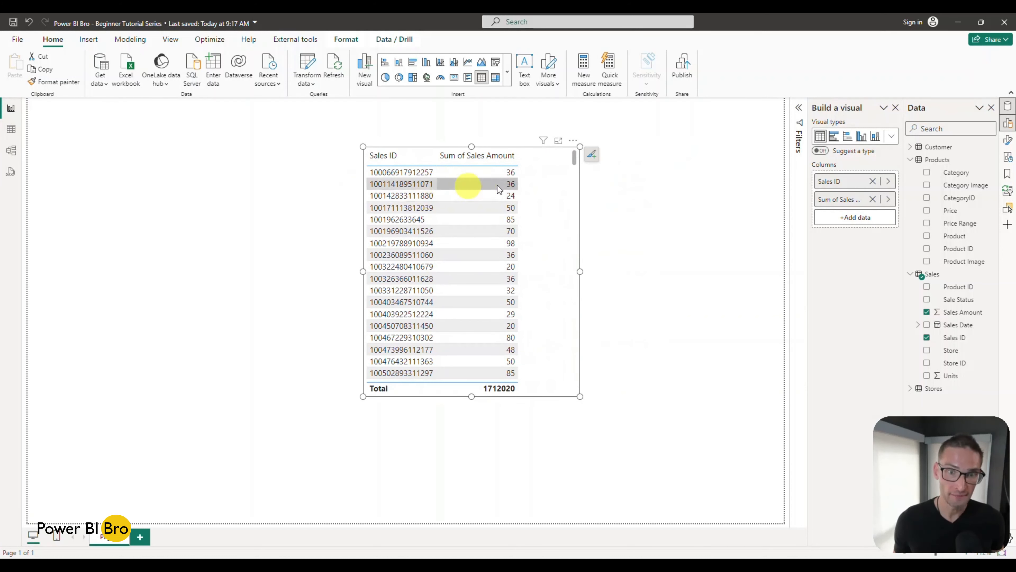
{"action": "left_click_drag", "start_coordinate": [548, 210], "coordinate": [520, 206]}
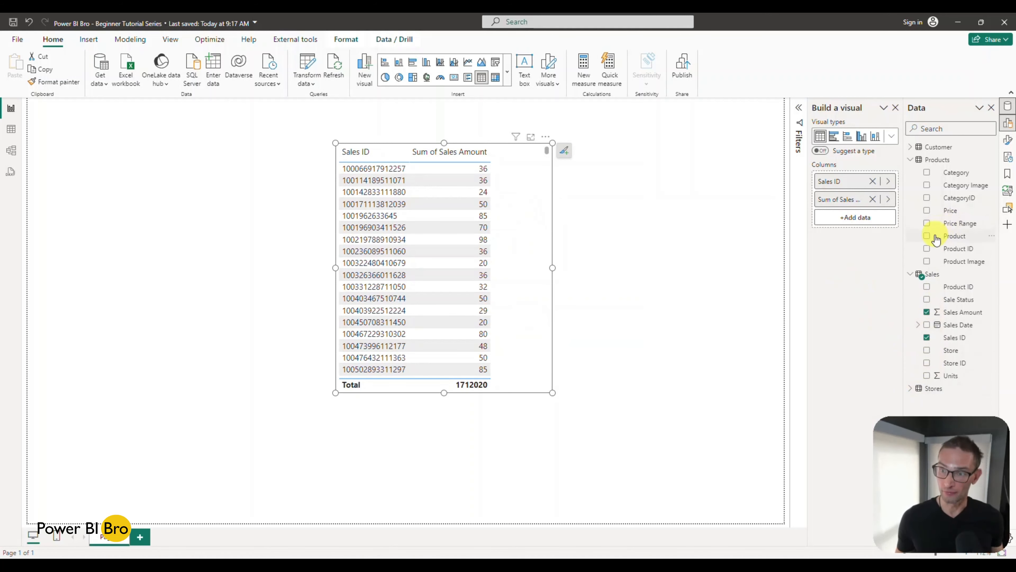
{"action": "left_click", "coordinate": [927, 236]}
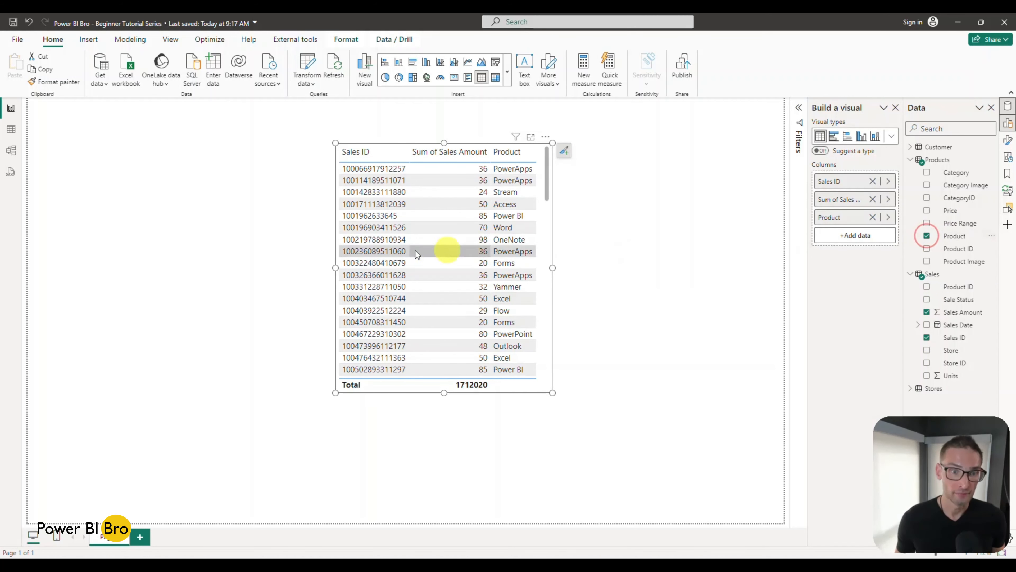
{"action": "mouse_move", "coordinate": [335, 268]}
{"action": "left_mouse_down"}
{"action": "mouse_move", "coordinate": [258, 266]}
{"action": "mouse_move", "coordinate": [315, 267]}
{"action": "left_mouse_up"}
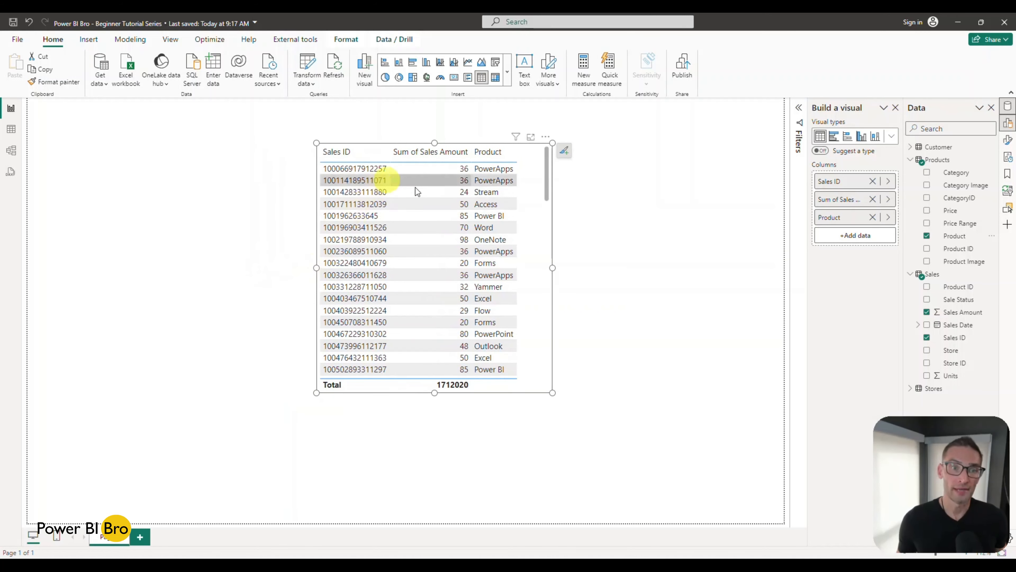
{"action": "left_click_drag", "start_coordinate": [528, 232], "coordinate": [271, 219]}
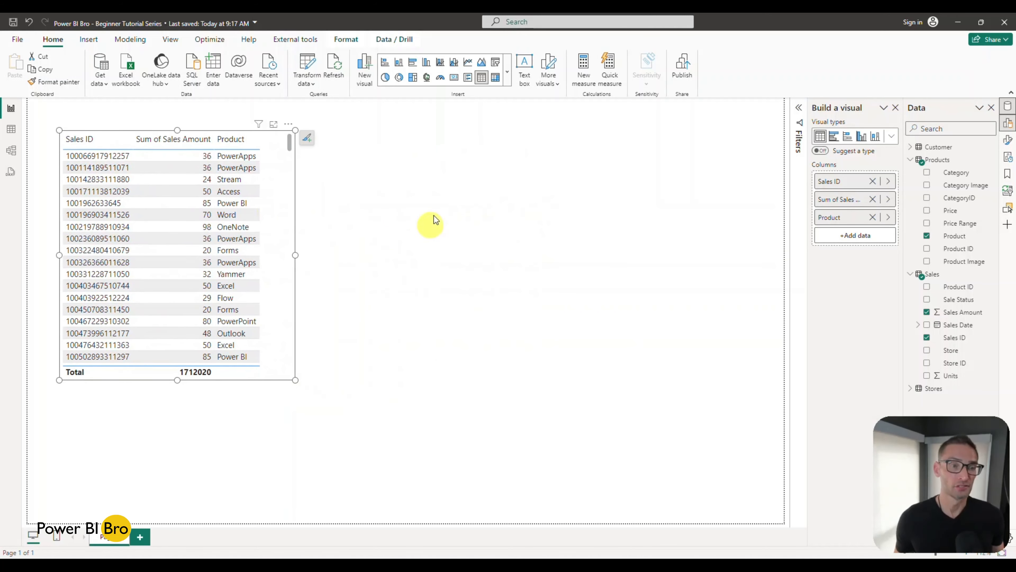
Step: Insert a second table visual beside the first with Product and Sales Amount, and make it tall enough for all products
{"action": "left_click", "coordinate": [433, 187]}
{"action": "left_click", "coordinate": [482, 78]}
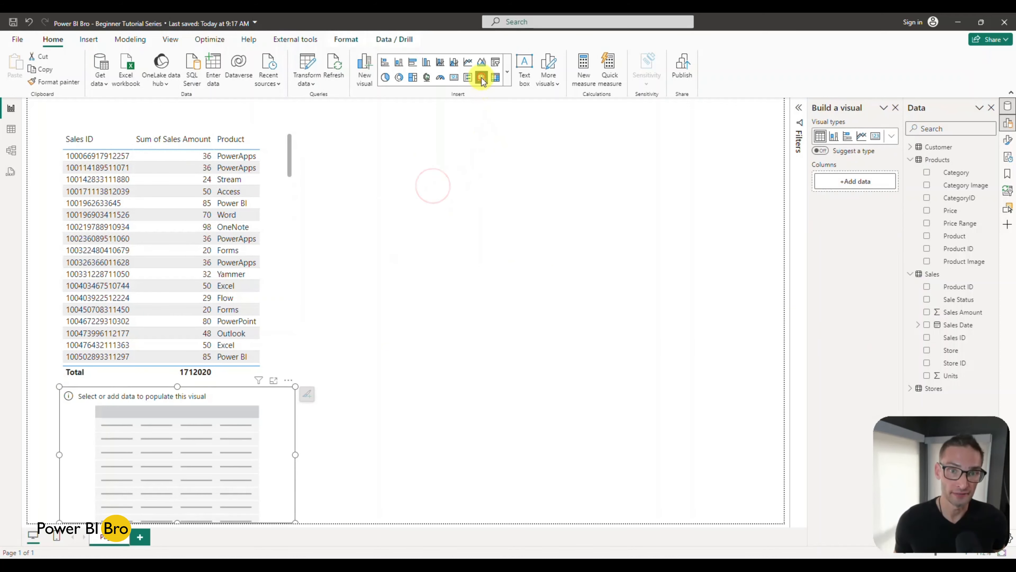
{"action": "left_click_drag", "start_coordinate": [281, 418], "coordinate": [580, 172]}
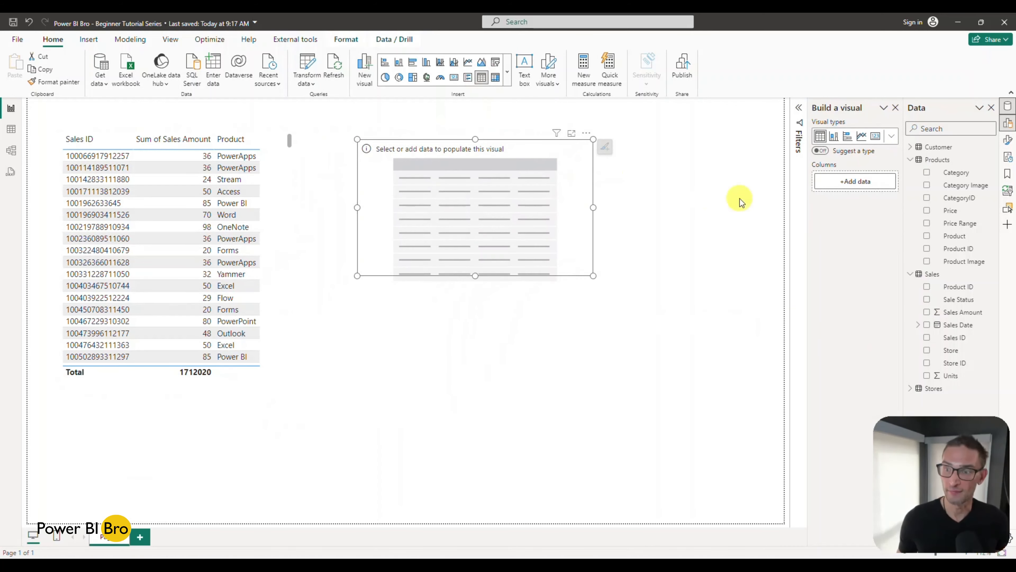
{"action": "left_click", "coordinate": [928, 236]}
{"action": "left_click_drag", "start_coordinate": [475, 276], "coordinate": [468, 465]}
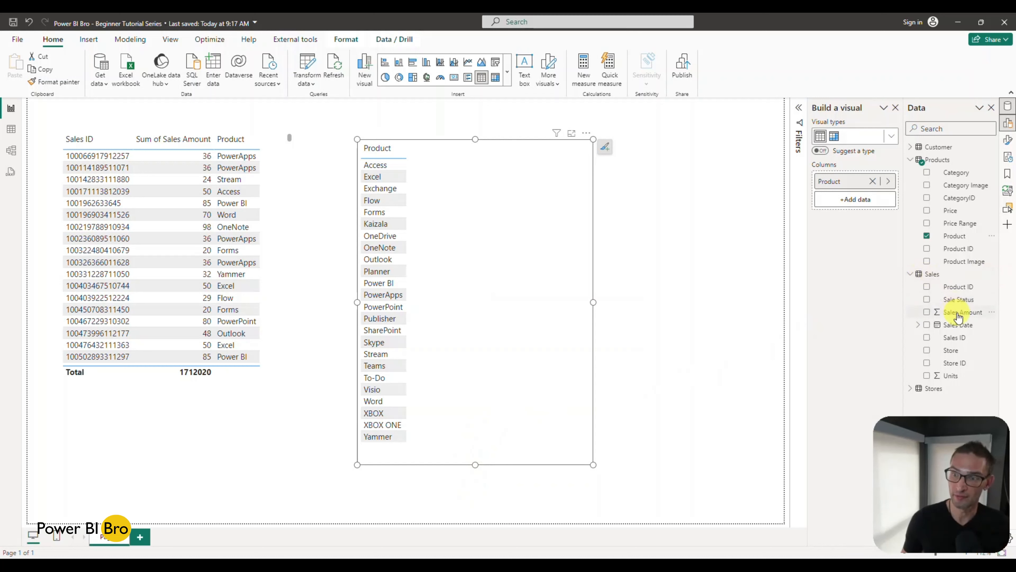
{"action": "left_click", "coordinate": [927, 313]}
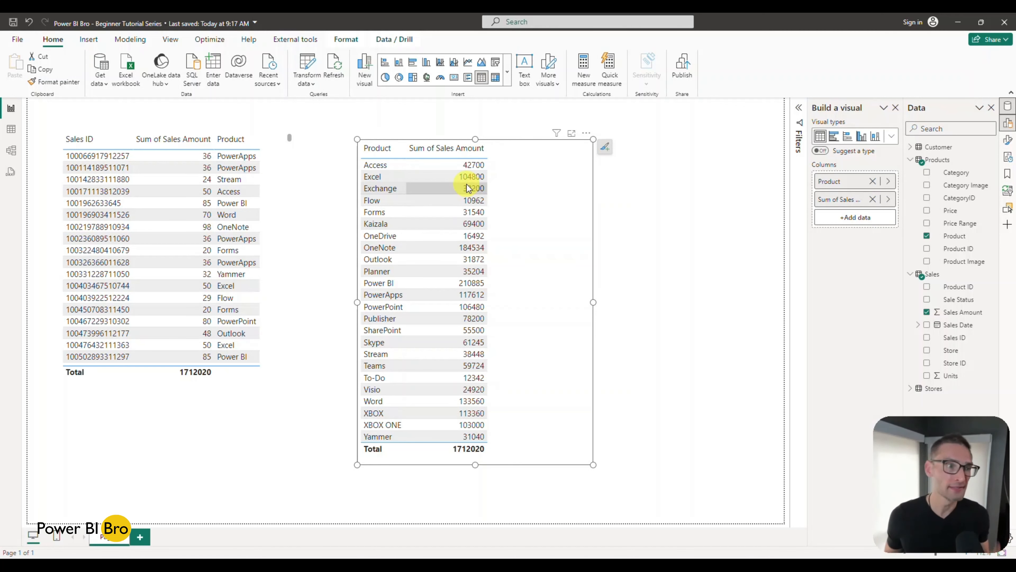
Step: Move the Stores table below Sales in the model and create a relationship between Store ID in Sales and Store ID in Stores
{"action": "left_click", "coordinate": [12, 150]}
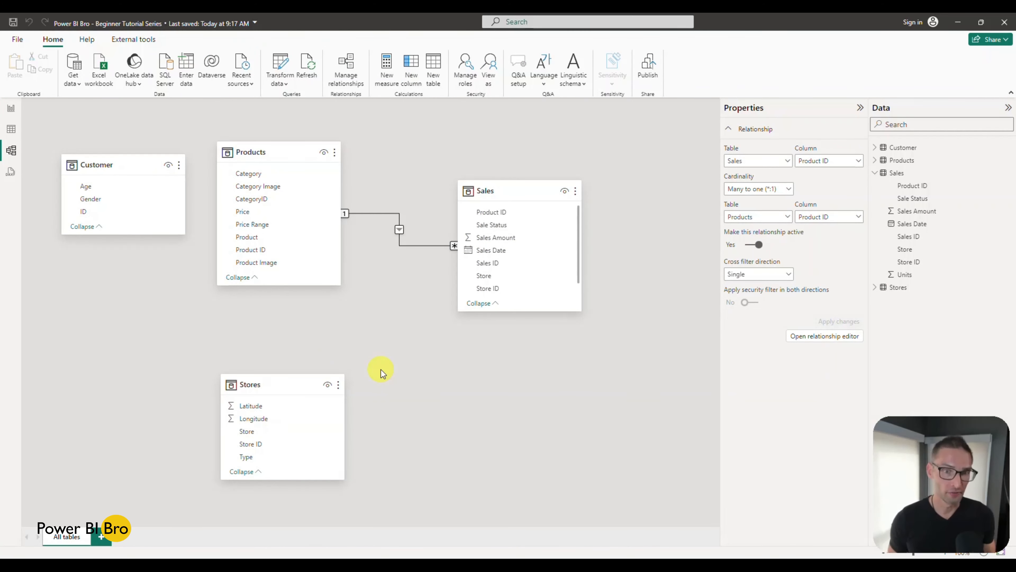
{"action": "left_click_drag", "start_coordinate": [284, 384], "coordinate": [495, 381]}
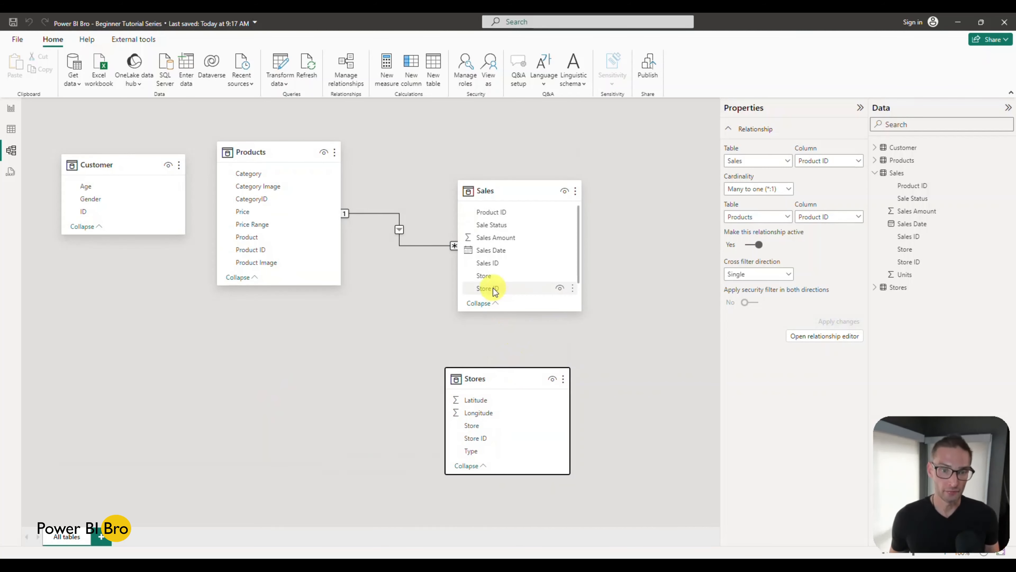
{"action": "left_click_drag", "start_coordinate": [495, 291], "coordinate": [491, 440]}
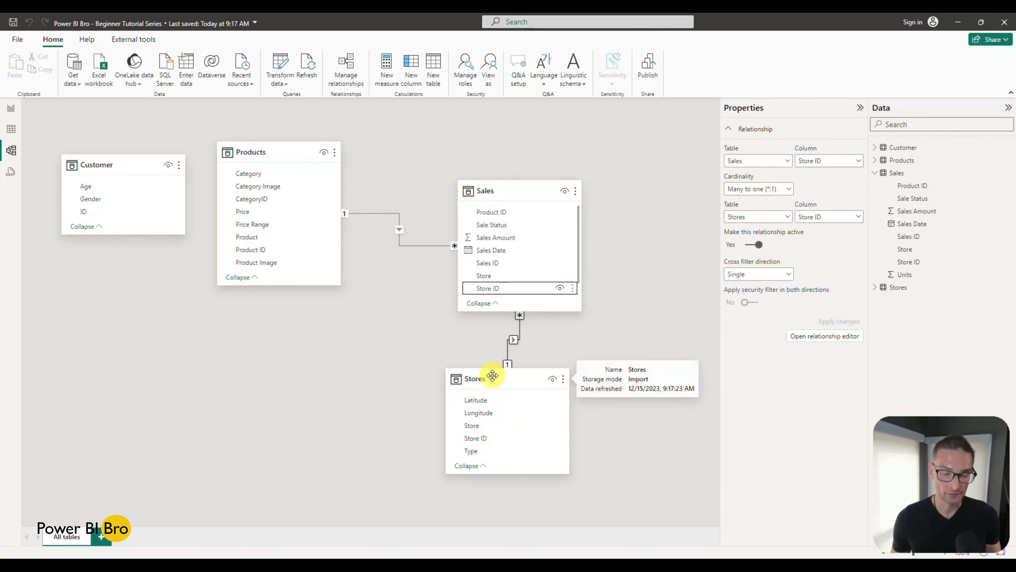
{"action": "left_click_drag", "start_coordinate": [492, 374], "coordinate": [443, 399]}
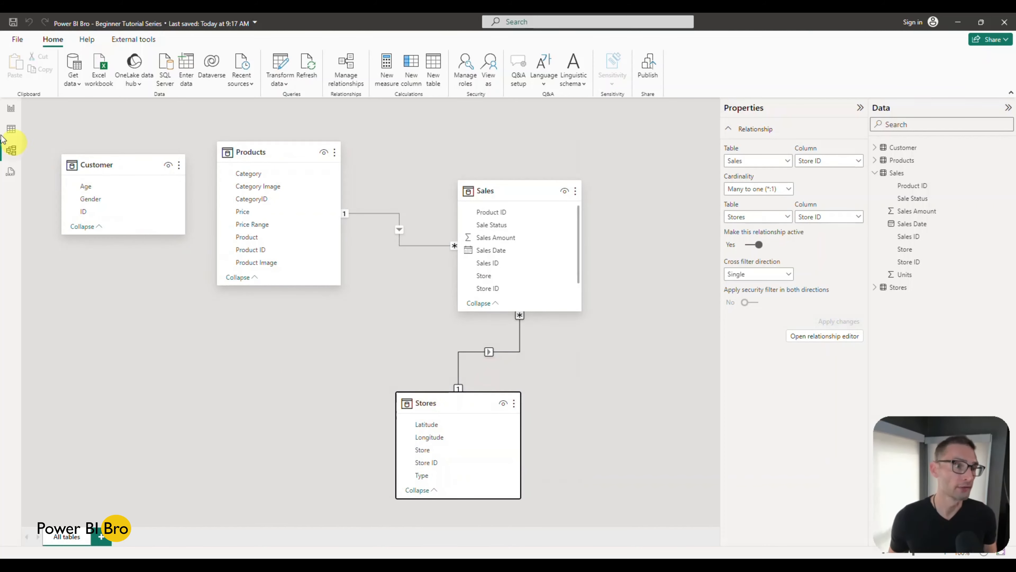
Step: Move the product totals table to the report page's right edge and narrow it, and widen the Sales ID table
{"action": "left_click", "coordinate": [11, 128]}
{"action": "left_click", "coordinate": [8, 110]}
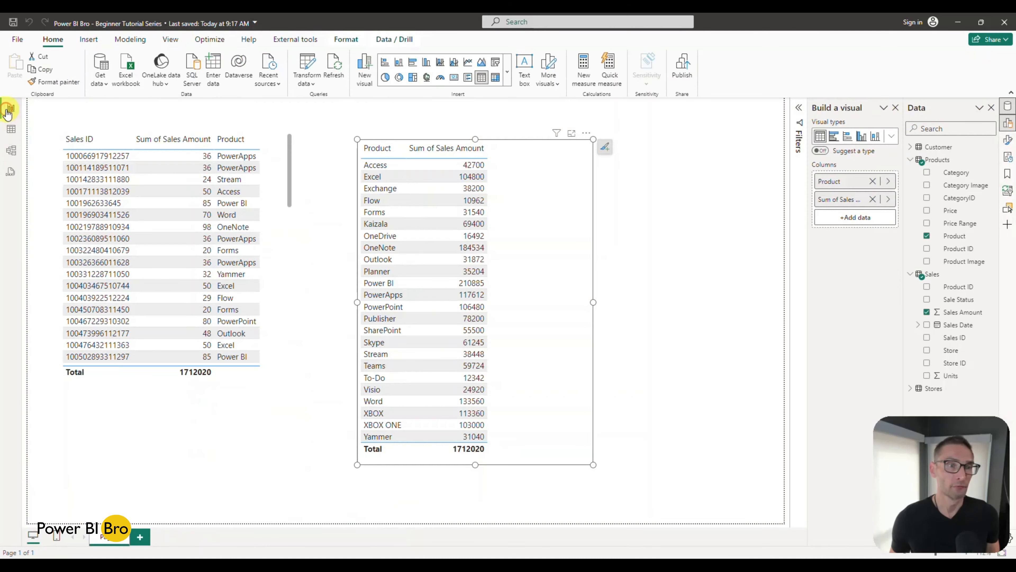
{"action": "left_click_drag", "start_coordinate": [524, 217], "coordinate": [705, 226]}
{"action": "left_click_drag", "start_coordinate": [538, 310], "coordinate": [628, 307]}
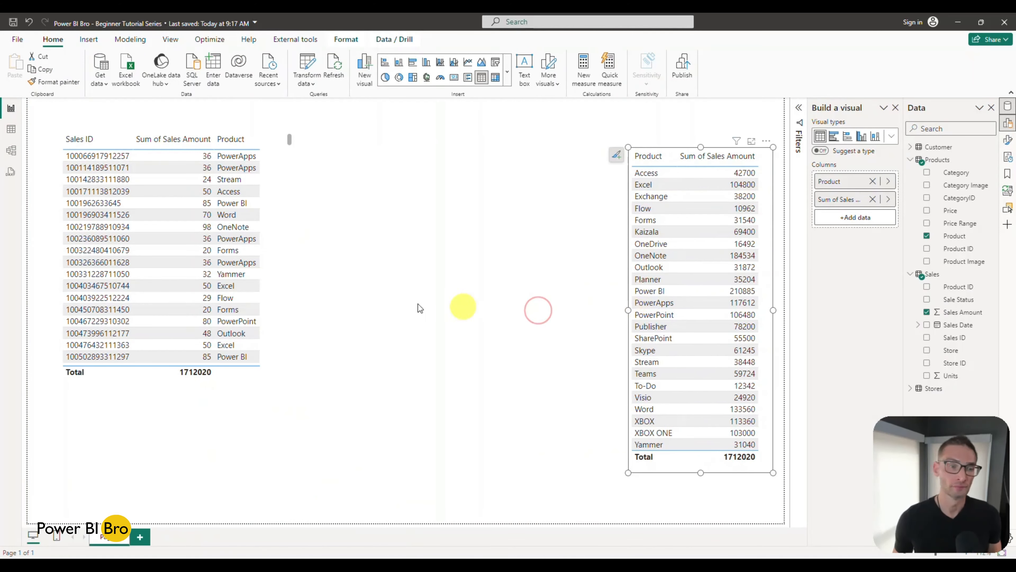
{"action": "left_click", "coordinate": [282, 255]}
{"action": "left_click_drag", "start_coordinate": [298, 254], "coordinate": [396, 247]}
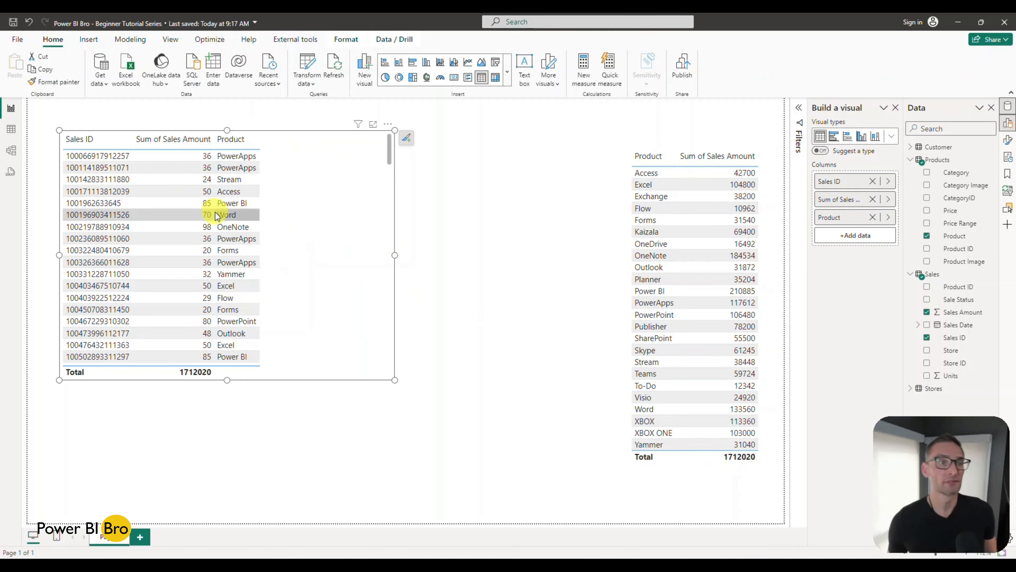
Step: Add the Store field from the Stores table to the Sales ID table visual
{"action": "left_click", "coordinate": [919, 388]}
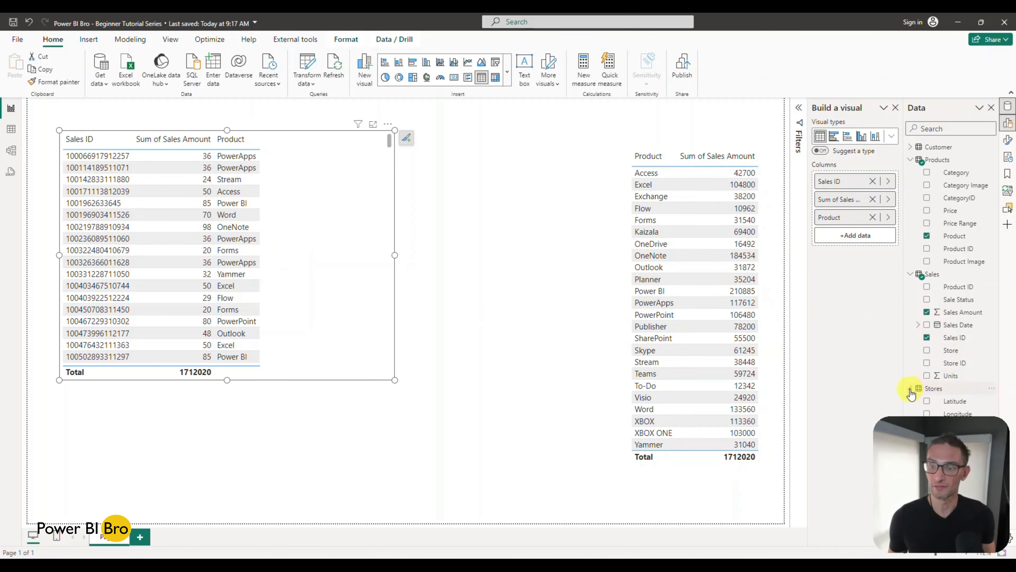
{"action": "left_click", "coordinate": [910, 274]}
{"action": "left_click", "coordinate": [926, 325]}
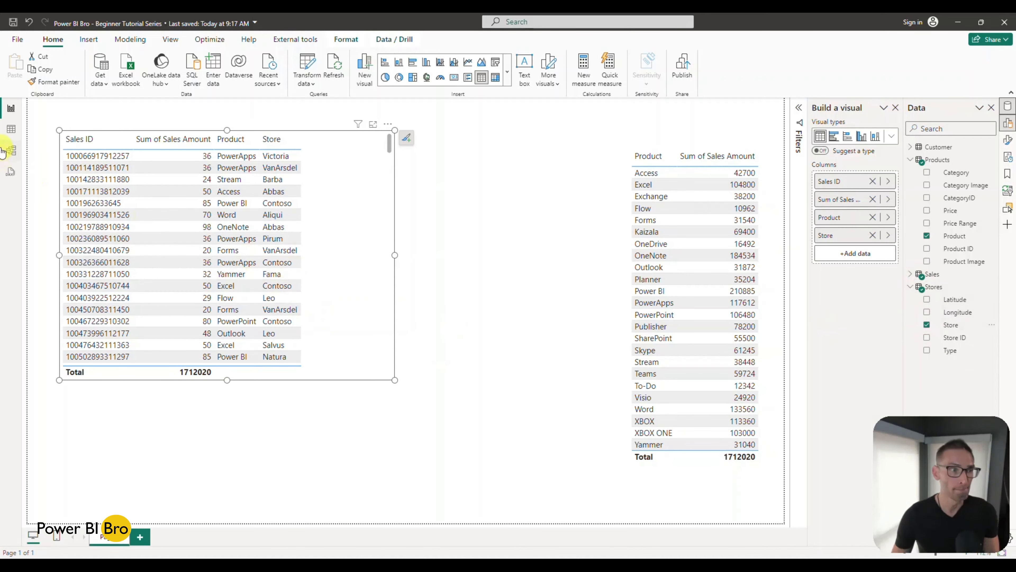
Step: Move the Customer table below Products in the model, and examine the Customer table's data and its ID column
{"action": "left_click", "coordinate": [12, 150]}
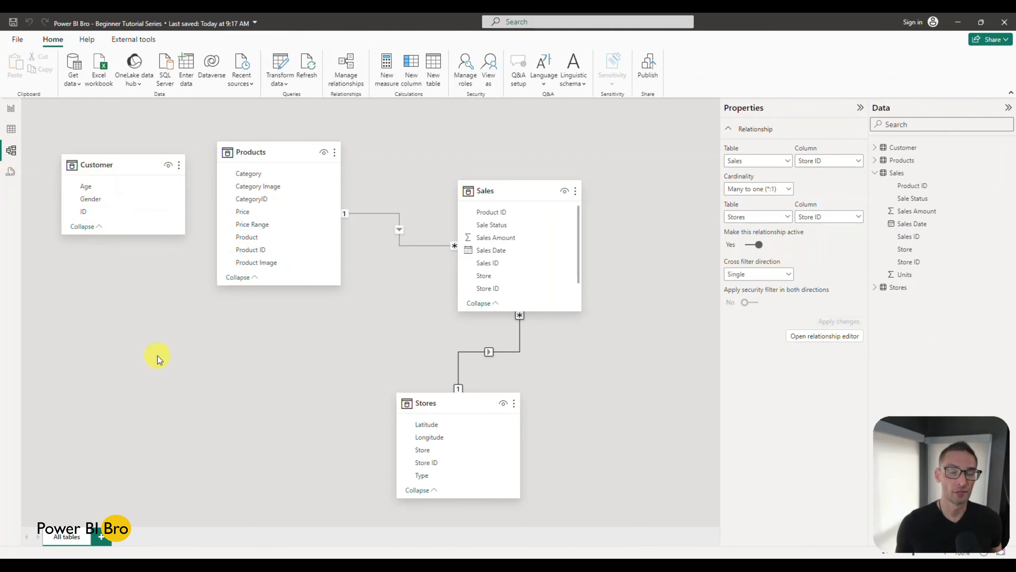
{"action": "left_click_drag", "start_coordinate": [106, 168], "coordinate": [265, 368]}
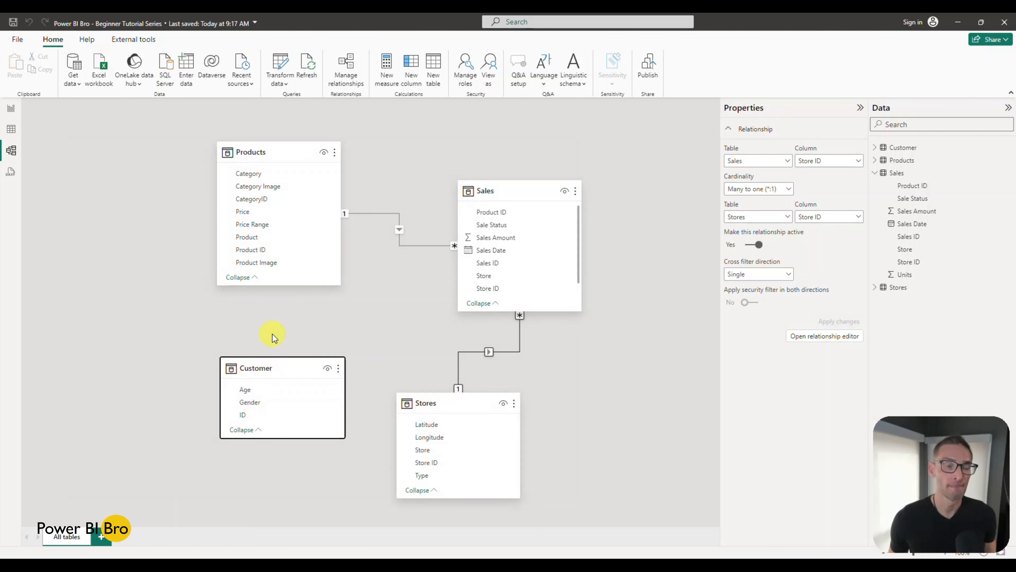
{"action": "left_click", "coordinate": [12, 130]}
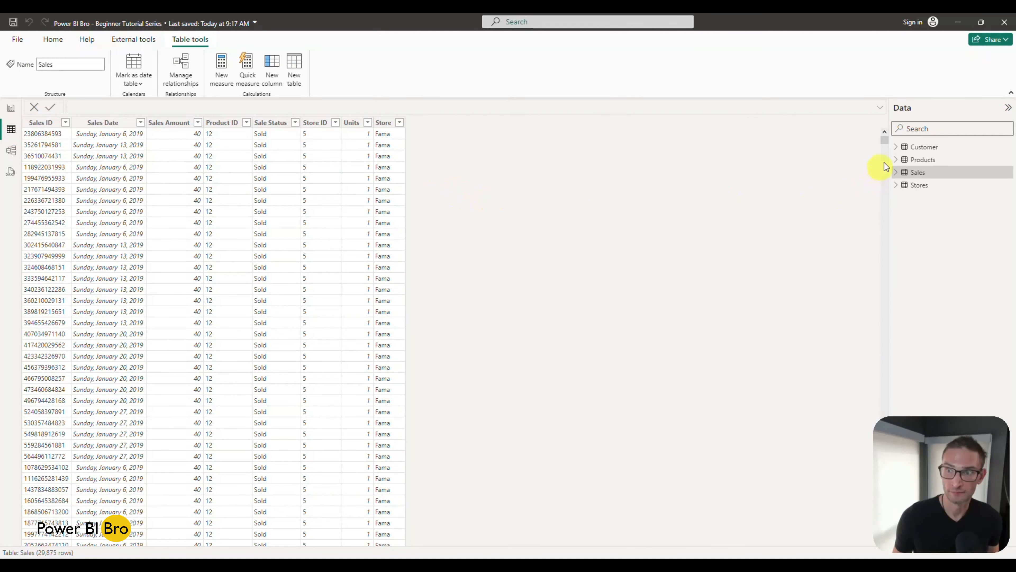
{"action": "left_click", "coordinate": [899, 146]}
{"action": "left_click", "coordinate": [916, 147]}
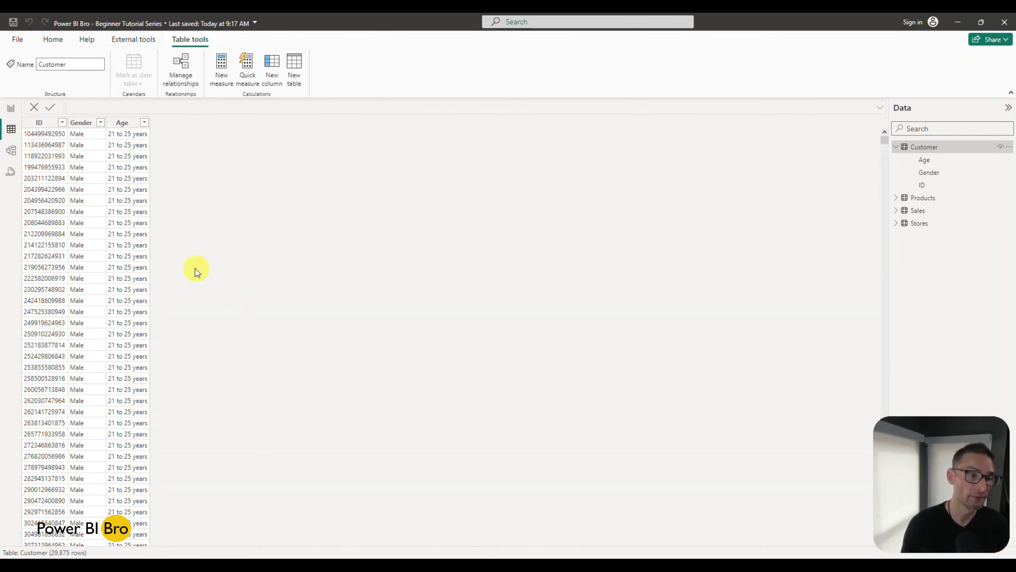
Step: Create a relationship in the model between ID in Customer and Sales ID in Sales
{"action": "left_click", "coordinate": [11, 151]}
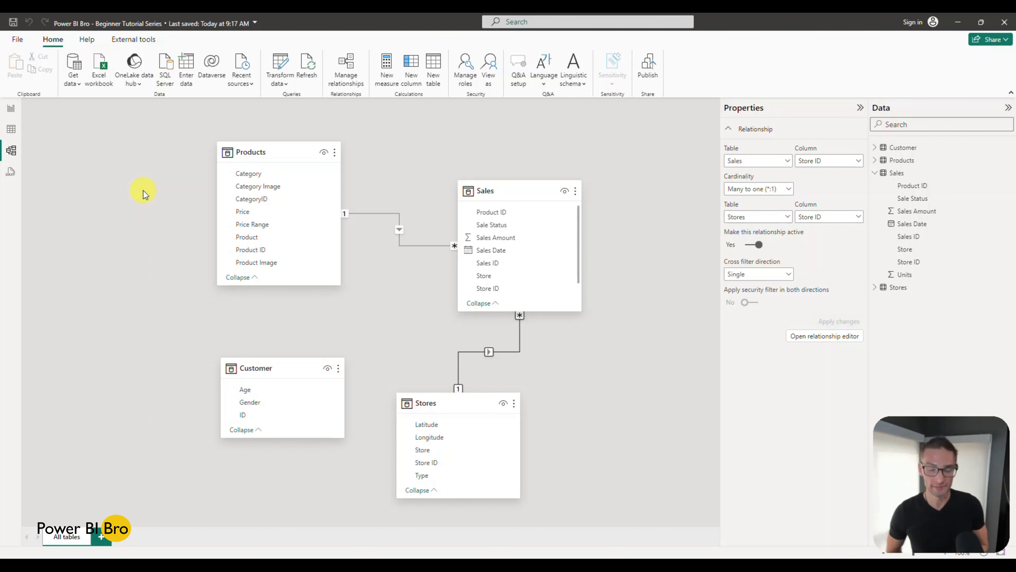
{"action": "left_click", "coordinate": [243, 415]}
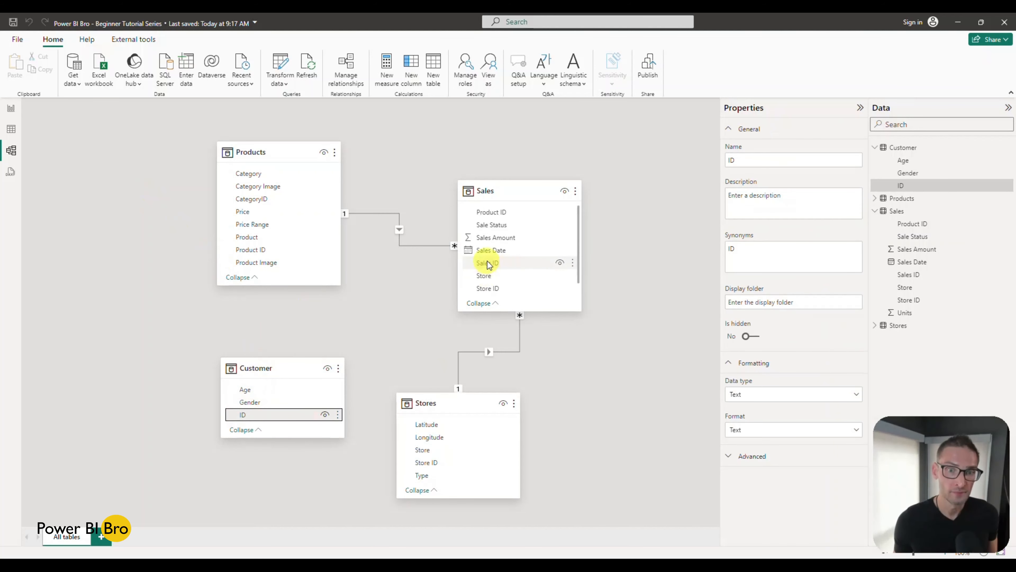
{"action": "scroll", "coordinate": [496, 262], "scroll_direction": "down", "scroll_amount": 1}
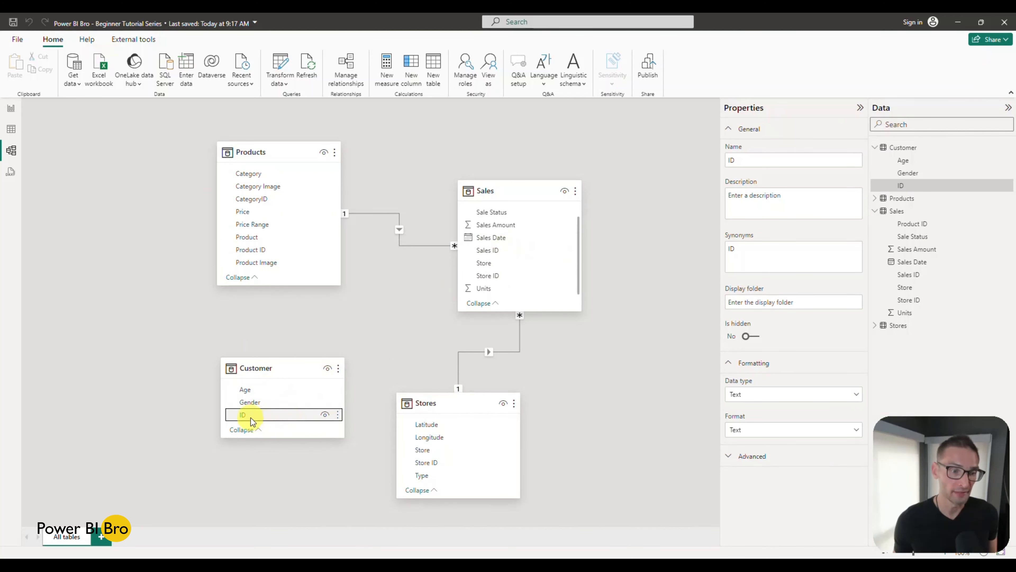
{"action": "left_click_drag", "start_coordinate": [249, 415], "coordinate": [484, 250]}
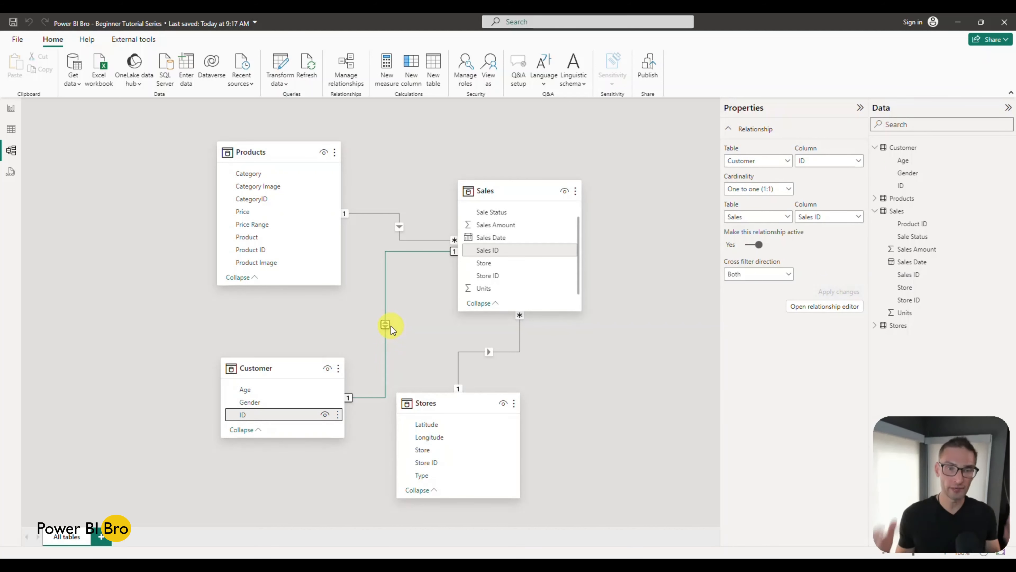
Step: Arrange the model with Sales in the middle, a collapsed Products above it, Customer beside it and Stores below it
{"action": "left_click_drag", "start_coordinate": [522, 193], "coordinate": [450, 251]}
{"action": "left_click_drag", "start_coordinate": [267, 148], "coordinate": [432, 120]}
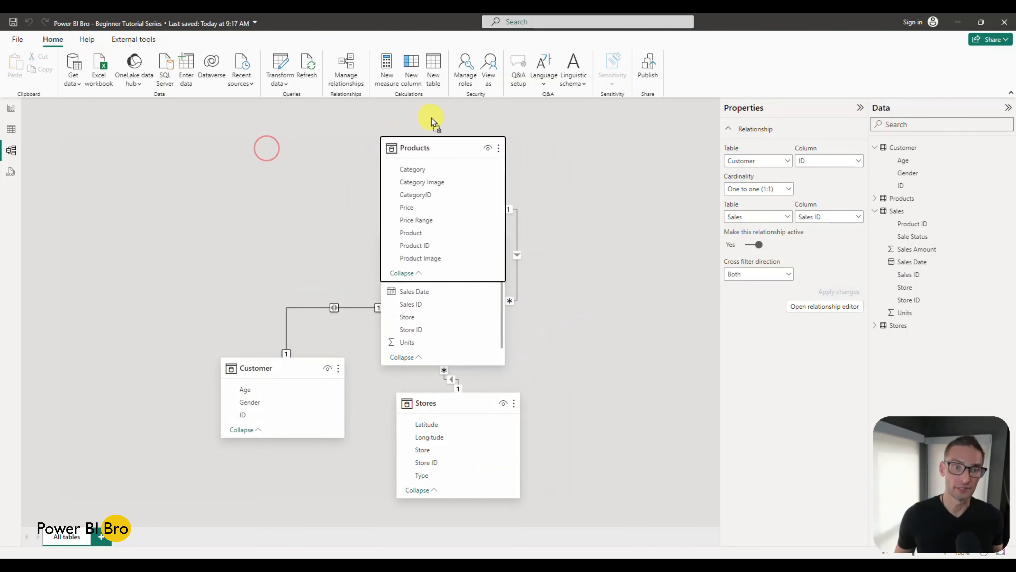
{"action": "left_click", "coordinate": [404, 273]}
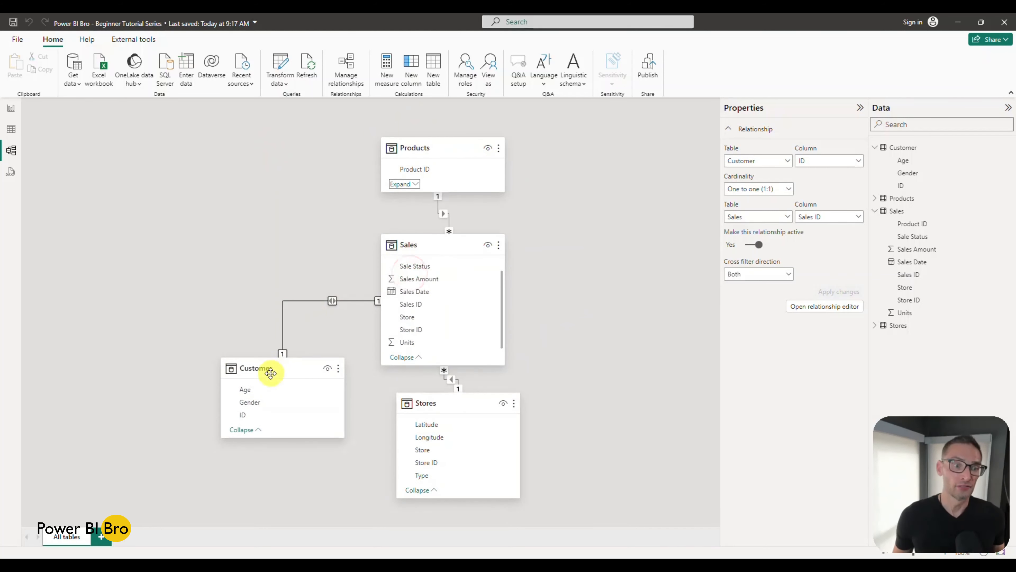
{"action": "left_click_drag", "start_coordinate": [270, 373], "coordinate": [252, 269]}
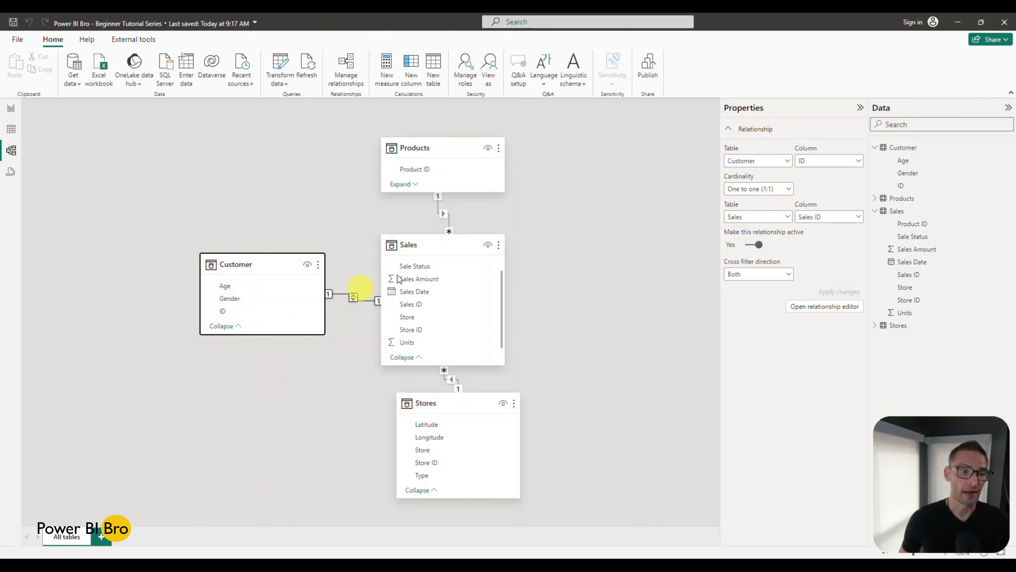
{"action": "left_click_drag", "start_coordinate": [437, 402], "coordinate": [425, 436]}
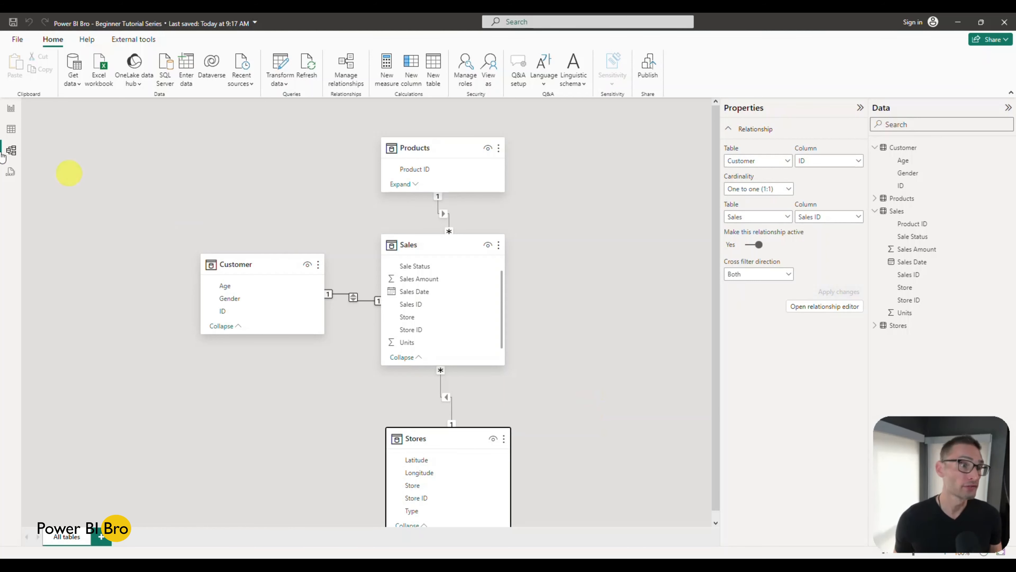
Step: Widen the Sales ID table on the report page and add the Age field from the Customer table to it
{"action": "left_click", "coordinate": [11, 108]}
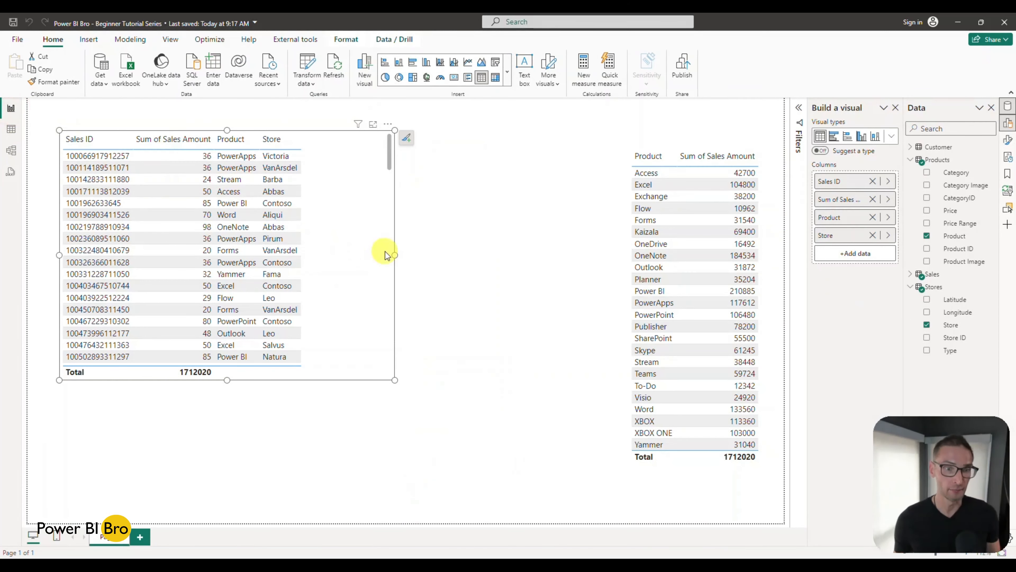
{"action": "left_click_drag", "start_coordinate": [394, 256], "coordinate": [447, 255]}
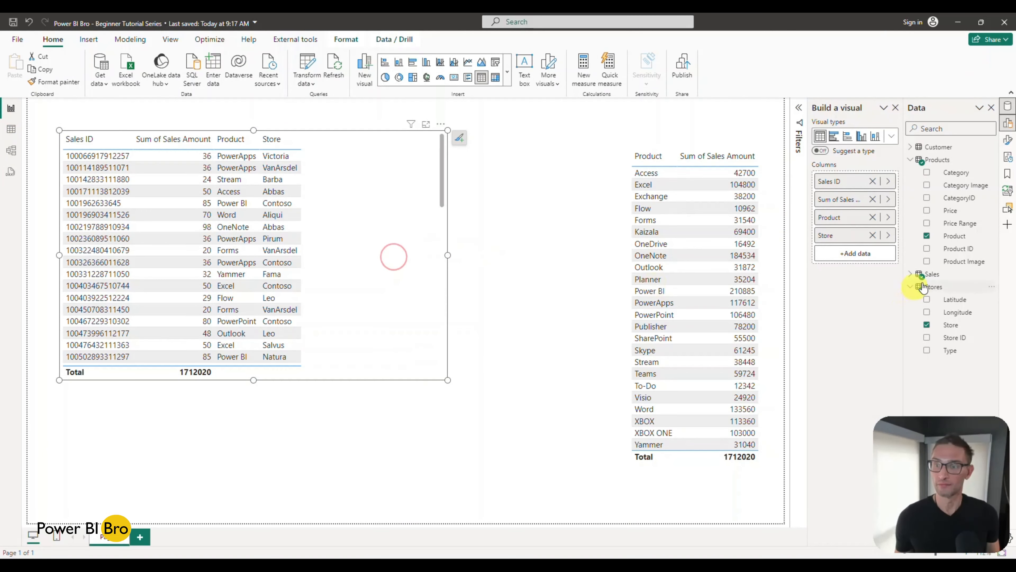
{"action": "left_click", "coordinate": [909, 147]}
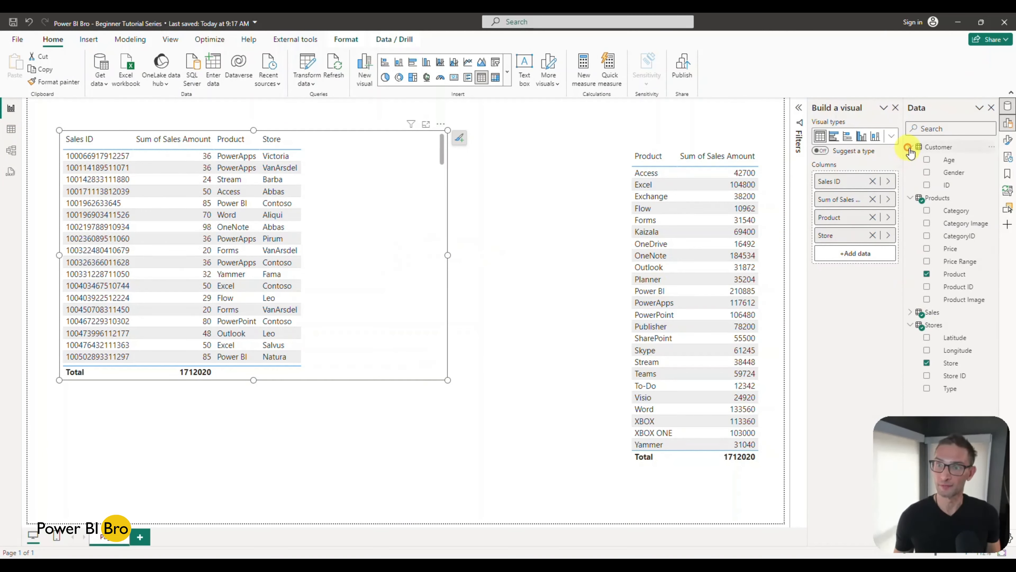
{"action": "left_click", "coordinate": [926, 160]}
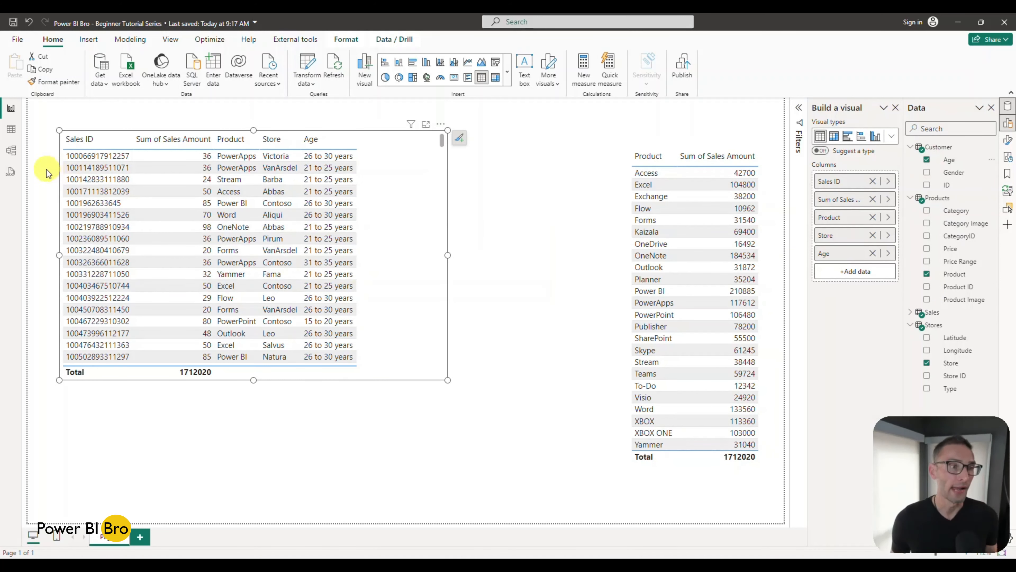
Step: Delete the relationship between Customer and Sales in the model, and check the effect on the Sales ID table in the report
{"action": "left_click", "coordinate": [11, 151]}
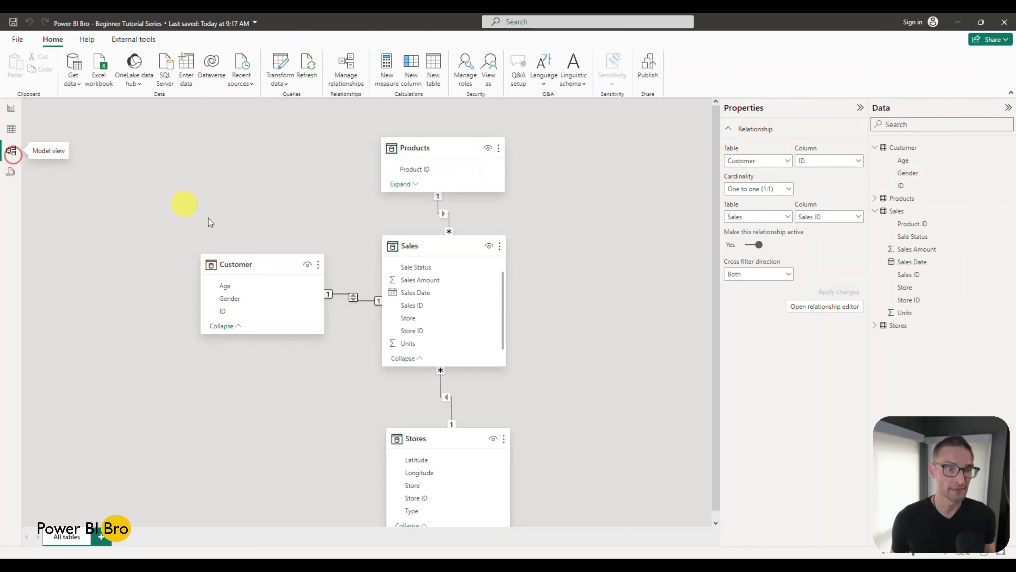
{"action": "left_click", "coordinate": [260, 267]}
{"action": "left_click", "coordinate": [311, 289]}
{"action": "right_click", "coordinate": [311, 289]}
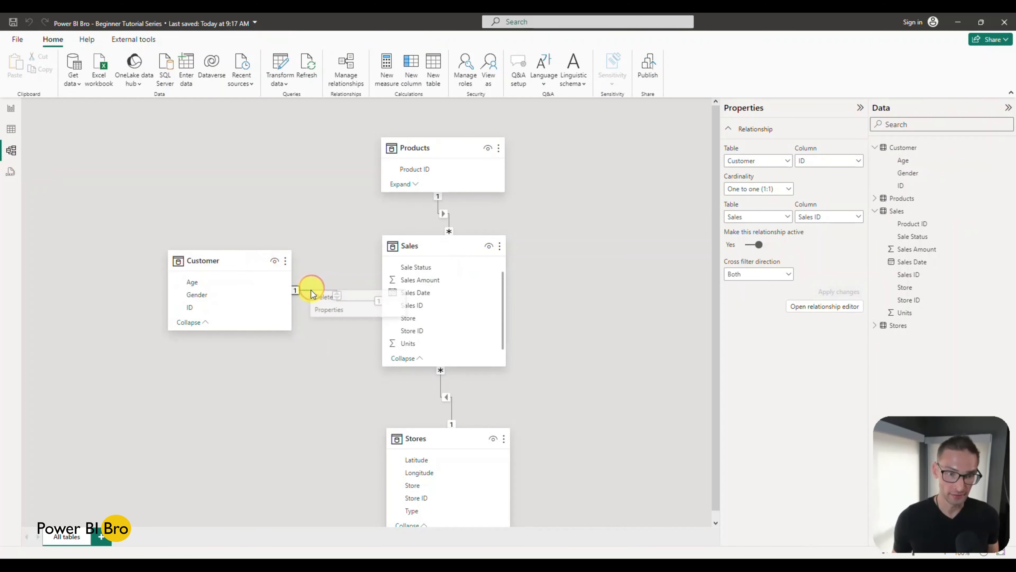
{"action": "left_click", "coordinate": [323, 298]}
{"action": "left_click", "coordinate": [568, 313]}
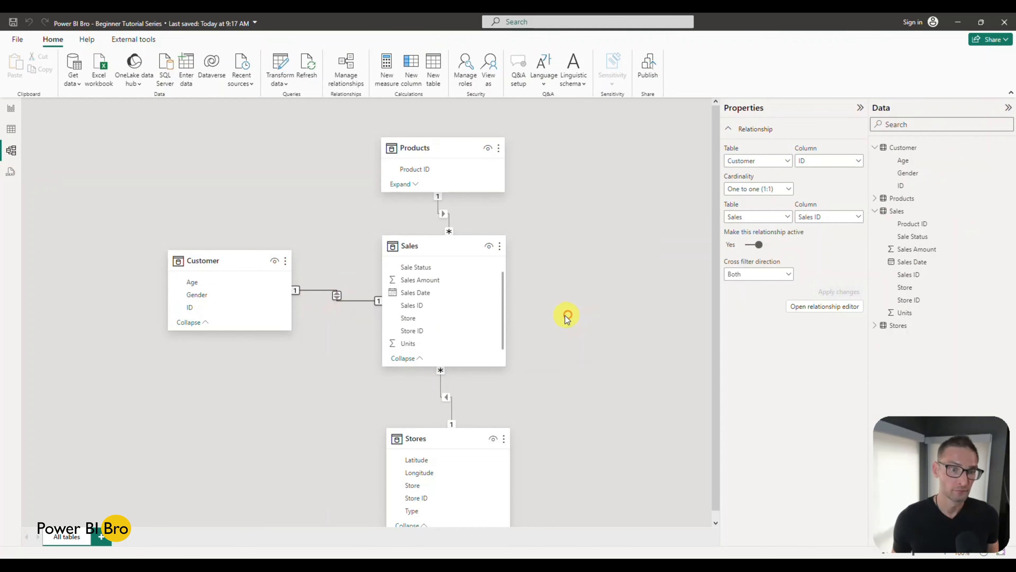
{"action": "left_click", "coordinate": [11, 108]}
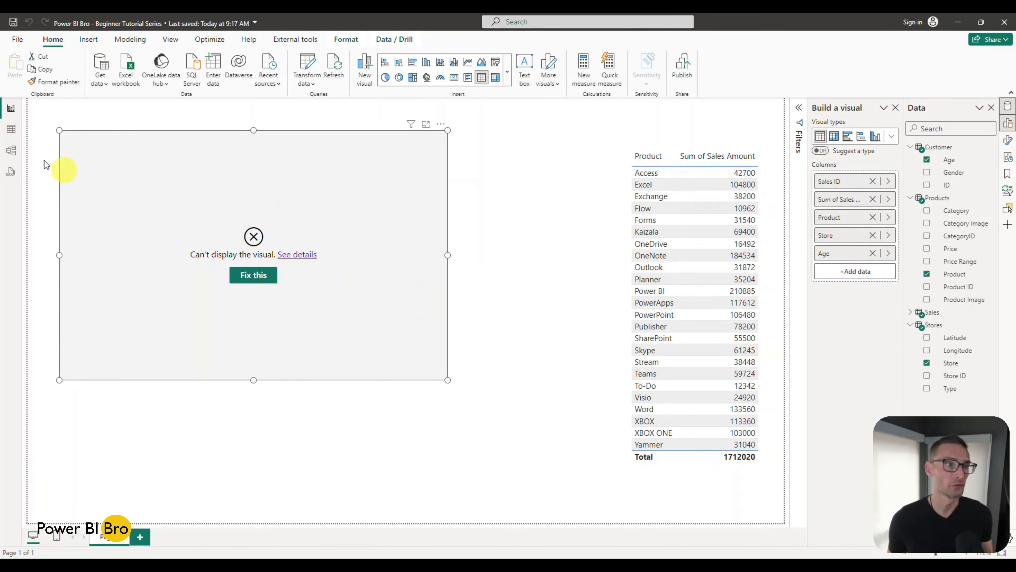
Step: Recreate the relationship between ID in Customer and Sales ID in Sales, and return to the report
{"action": "left_click", "coordinate": [11, 151]}
{"action": "left_click_drag", "start_coordinate": [192, 307], "coordinate": [412, 306]}
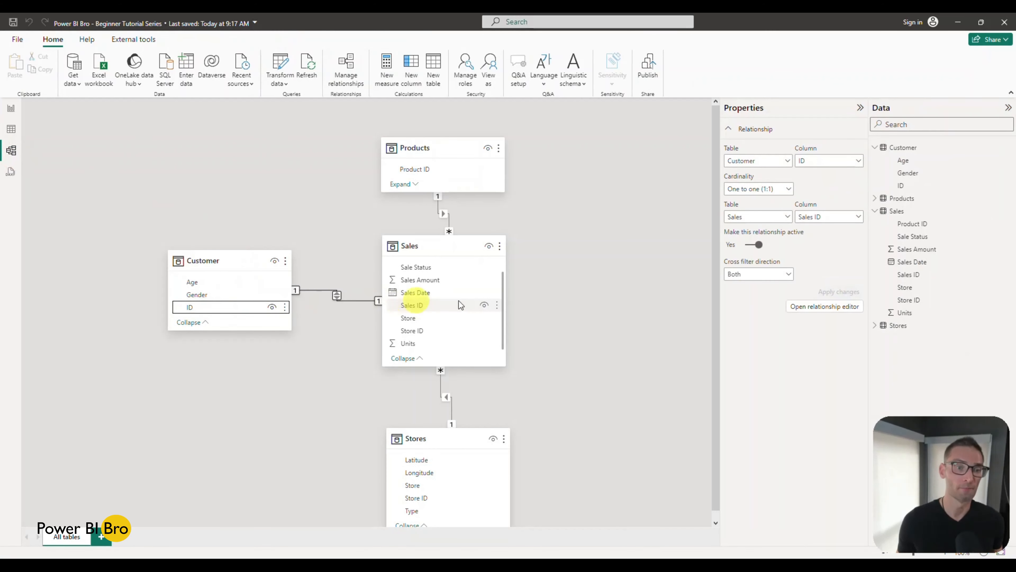
{"action": "left_click", "coordinate": [12, 112]}
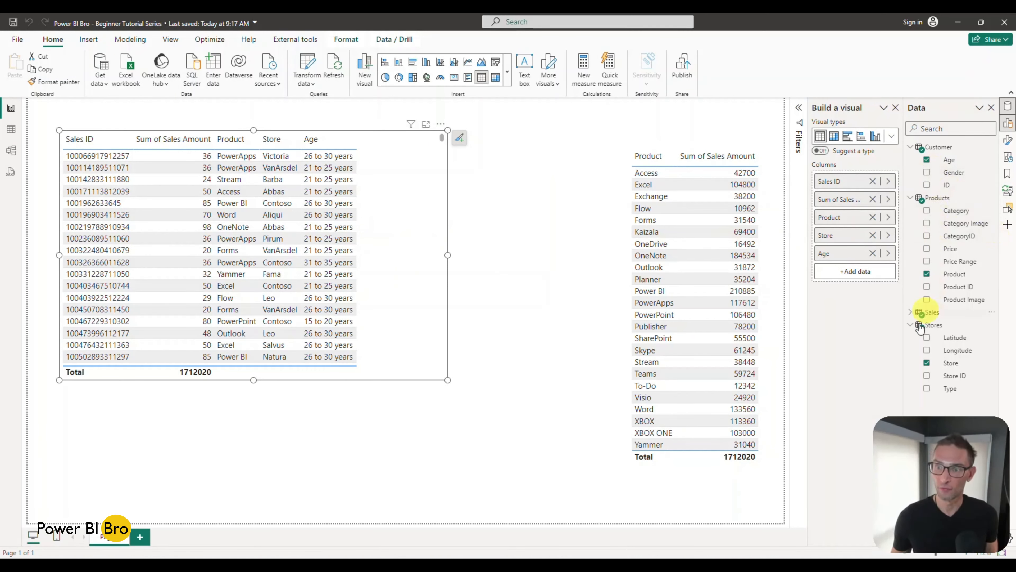
Step: Review the fields of the Sales table, the Customer table's data and the relationships in the model
{"action": "left_click", "coordinate": [910, 313]}
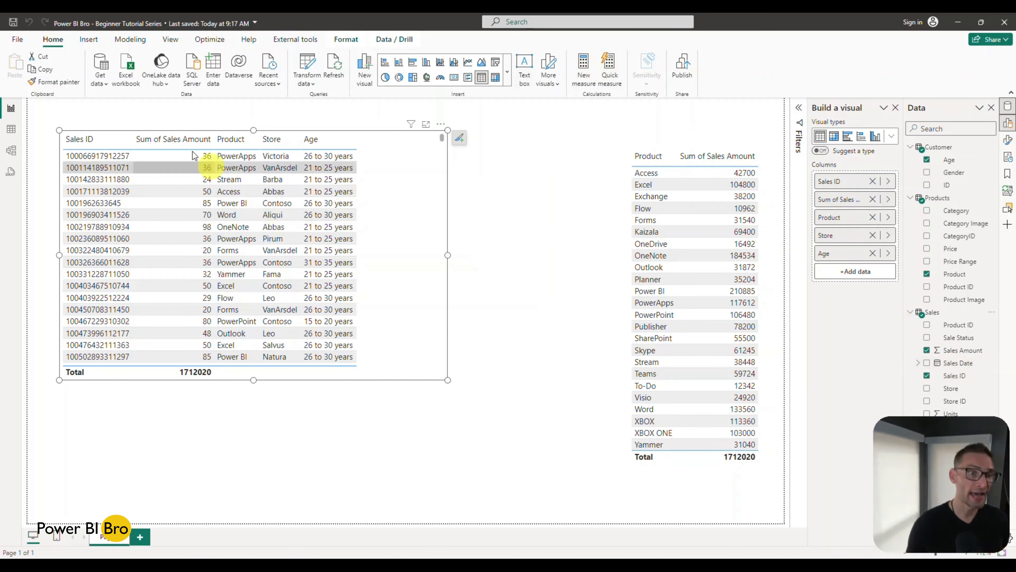
{"action": "left_click", "coordinate": [11, 129]}
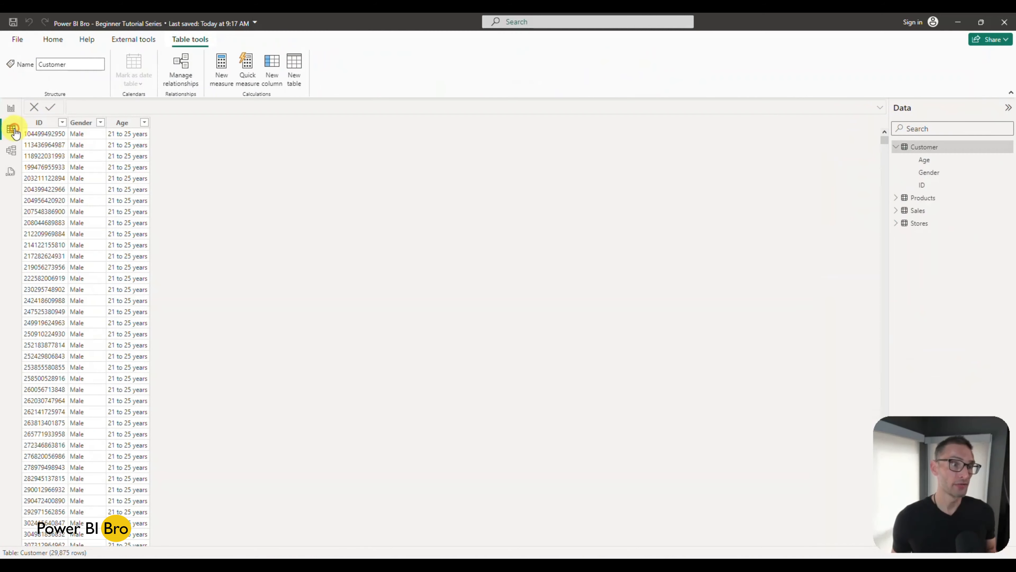
{"action": "left_click", "coordinate": [11, 150]}
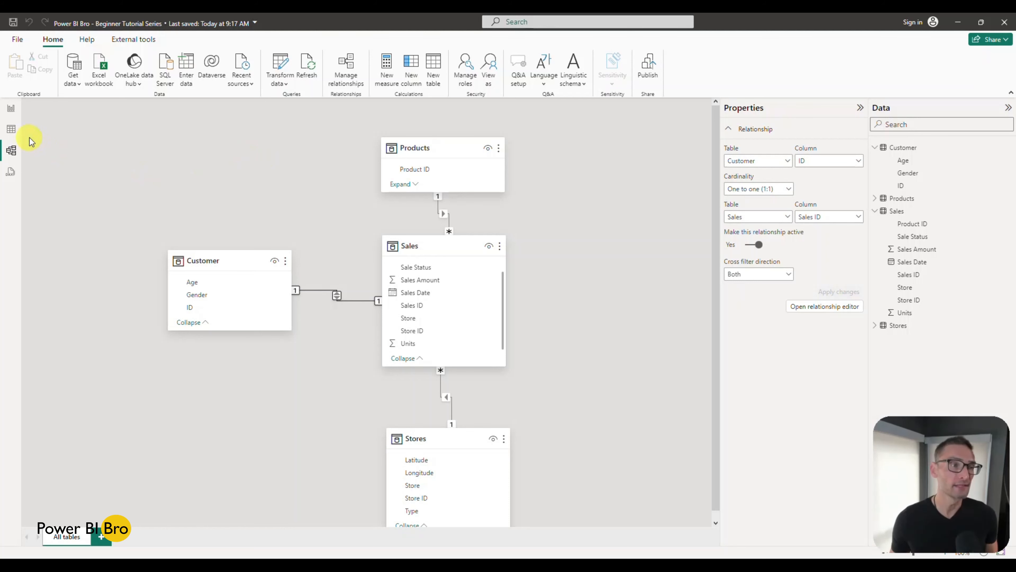
{"action": "left_click", "coordinate": [12, 114]}
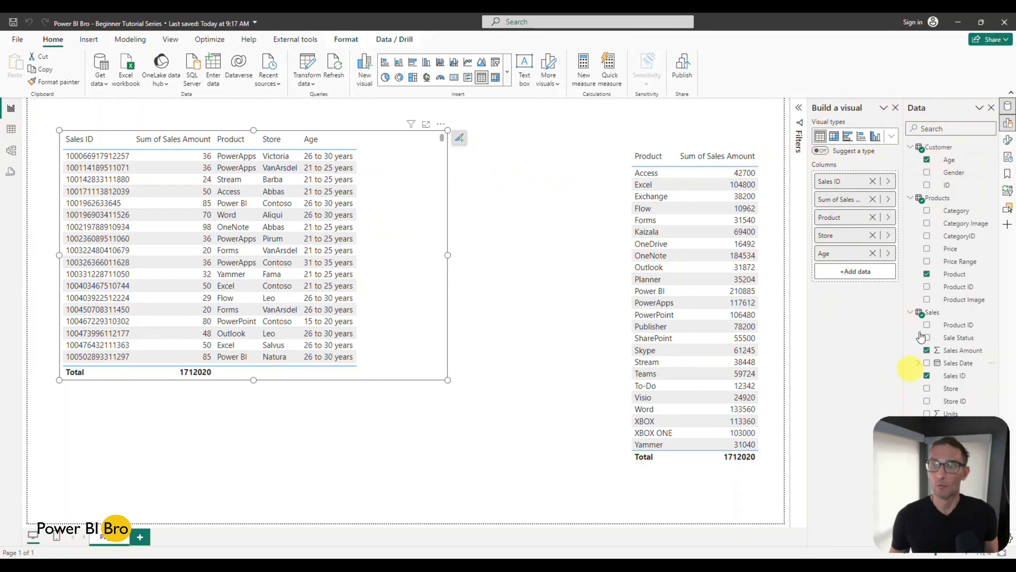
Step: Collapse the field lists of all four tables on the report page, and expand only Stores and Sales again
{"action": "left_click", "coordinate": [911, 198]}
{"action": "left_click", "coordinate": [910, 210]}
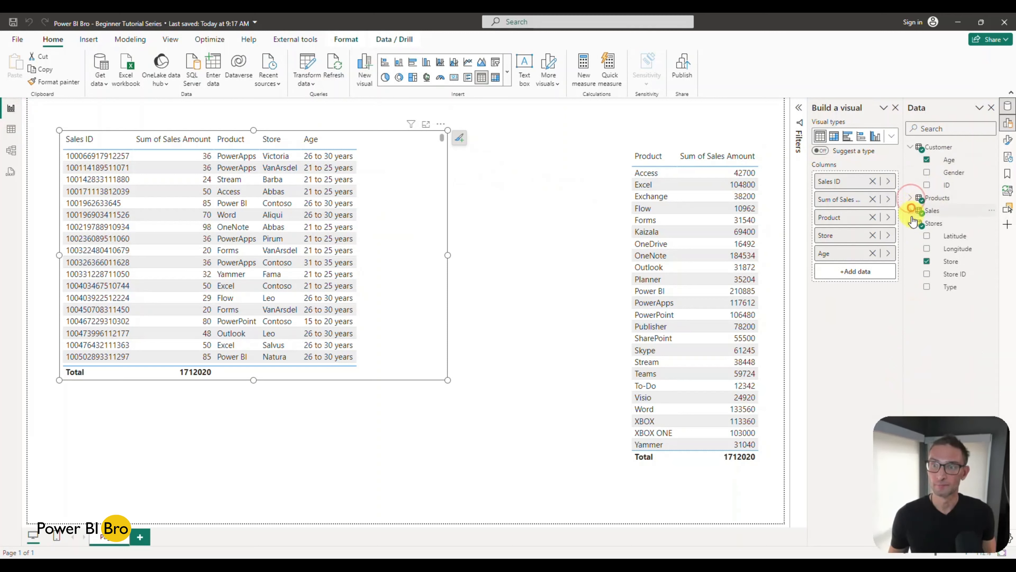
{"action": "left_click", "coordinate": [912, 223]}
{"action": "left_click", "coordinate": [911, 148]}
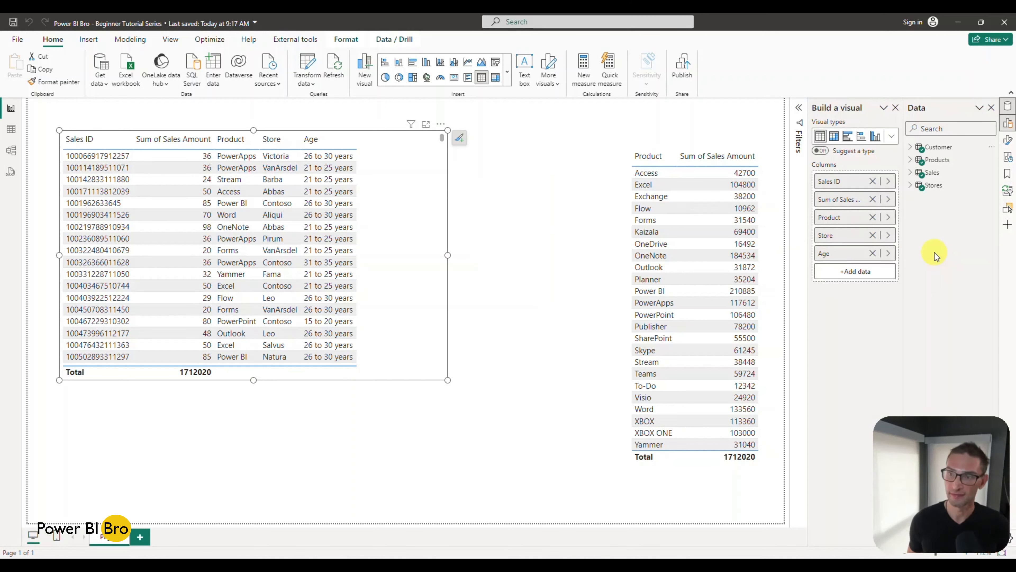
{"action": "left_click", "coordinate": [910, 186]}
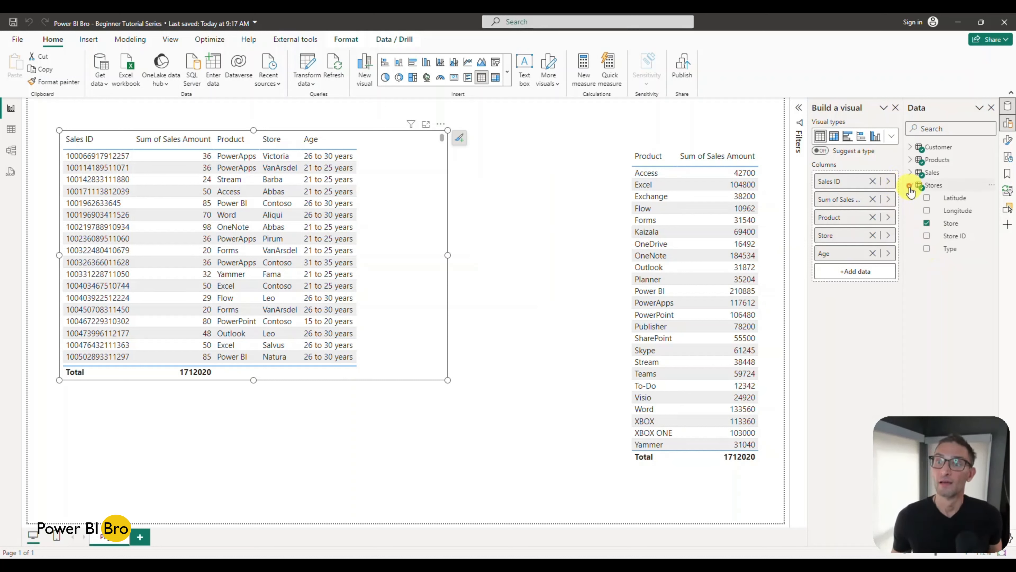
{"action": "left_click", "coordinate": [911, 173]}
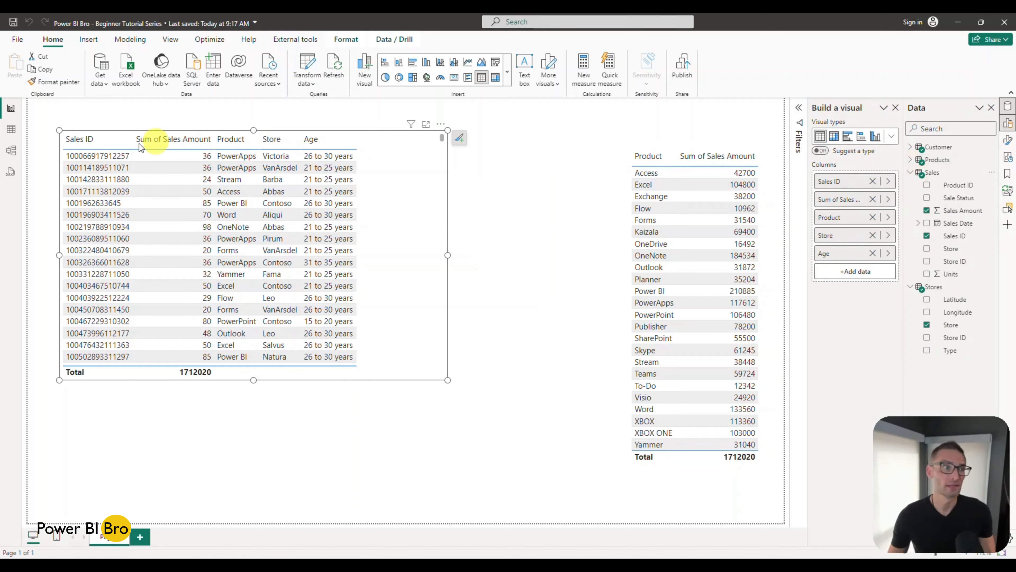
Step: View the properties of the Product ID column in Sales, and add that field to the Sales ID table on the report page
{"action": "left_click", "coordinate": [11, 131]}
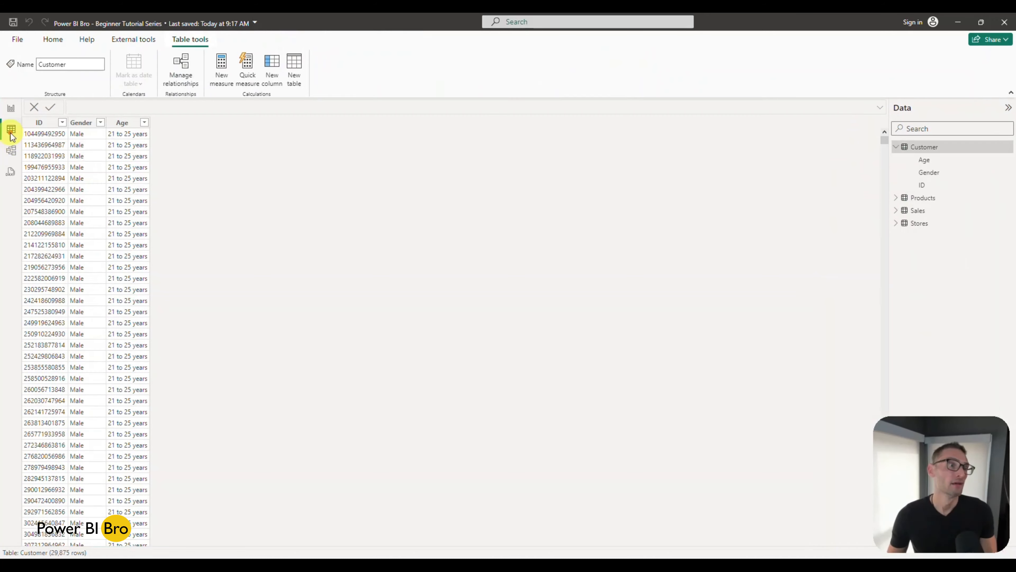
{"action": "left_click", "coordinate": [11, 150]}
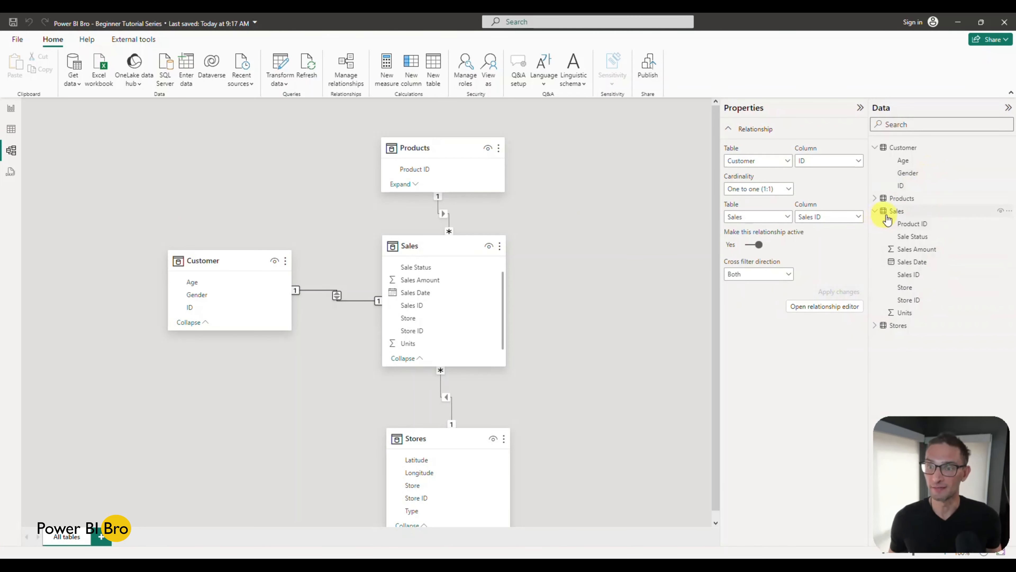
{"action": "left_click", "coordinate": [923, 226]}
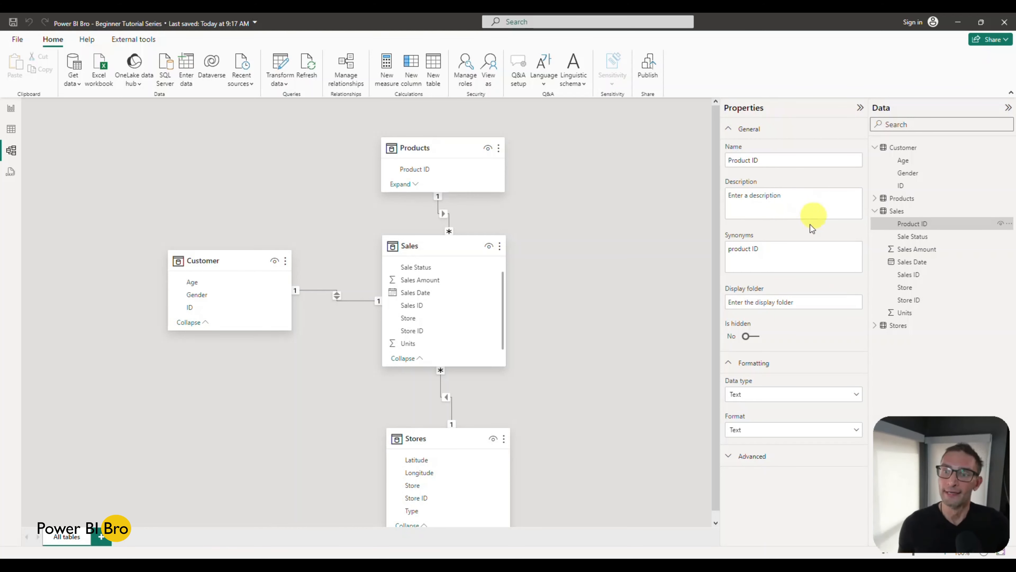
{"action": "left_click", "coordinate": [11, 108]}
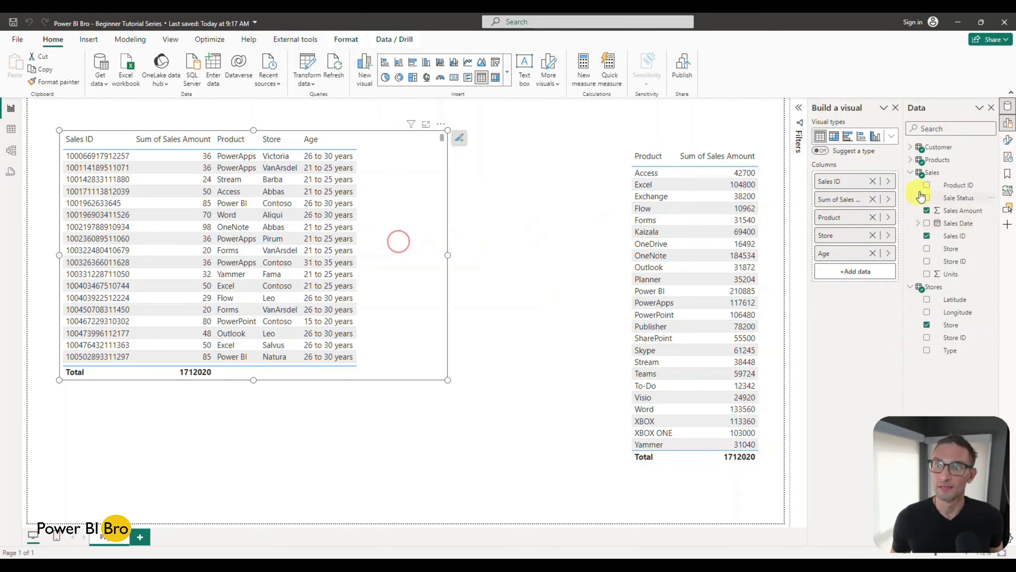
{"action": "left_click", "coordinate": [926, 185]}
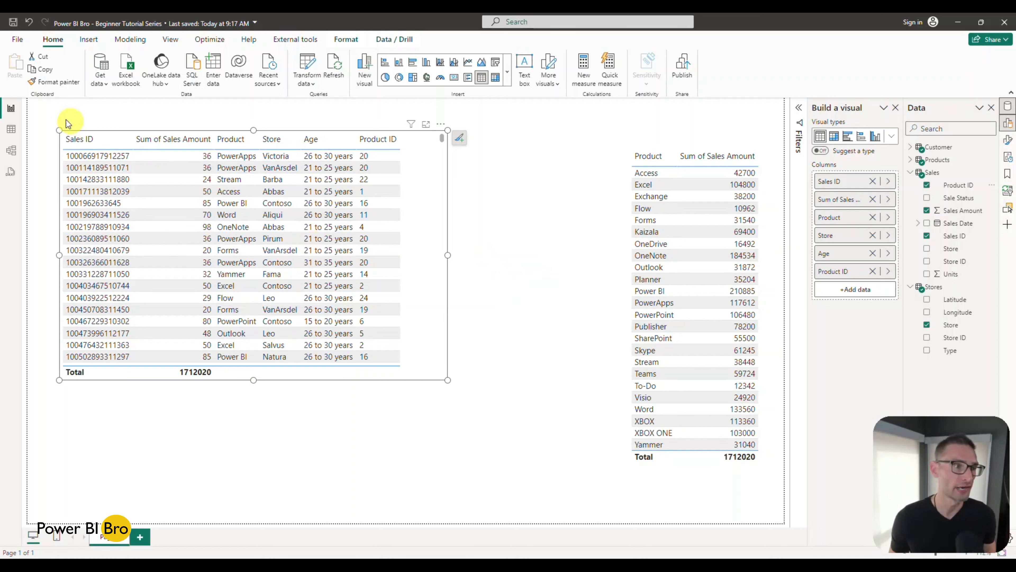
Step: Place the Product ID column of Sales in a display folder named ID, and inspect that folder in the report's field list
{"action": "left_click", "coordinate": [12, 157]}
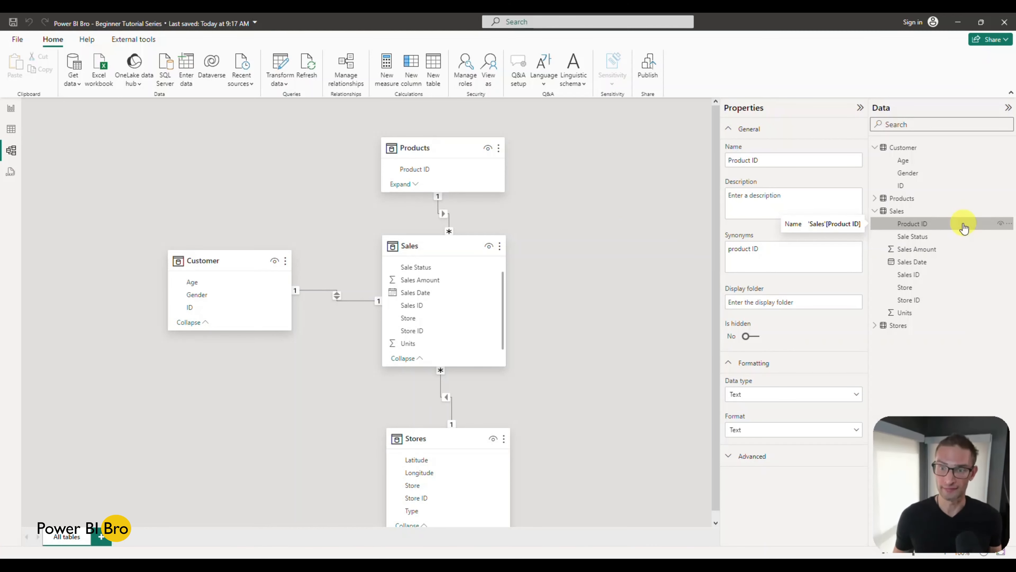
{"action": "left_click", "coordinate": [796, 301]}
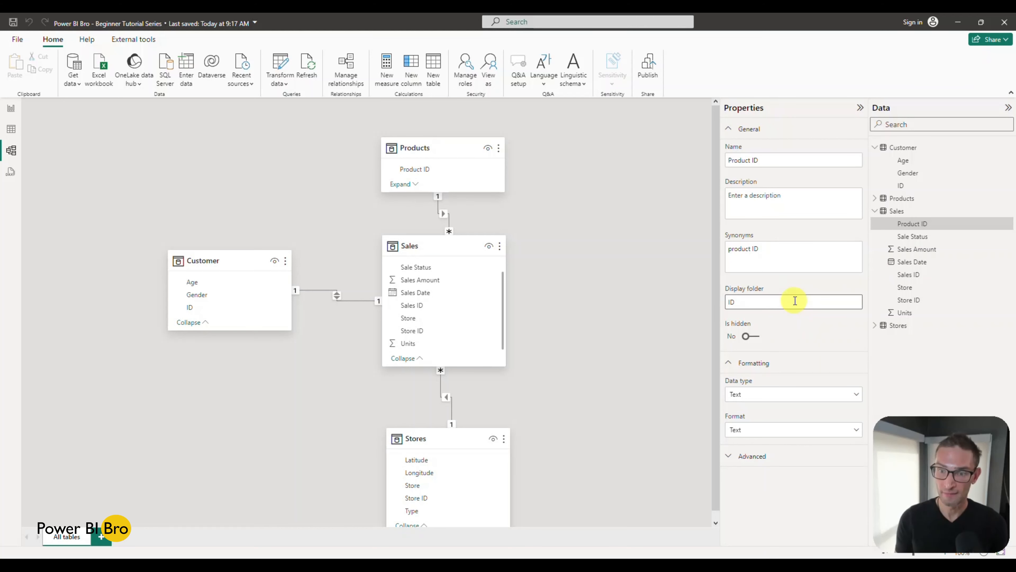
{"action": "type", "text": "ID"}
{"action": "key", "text": "Return"}
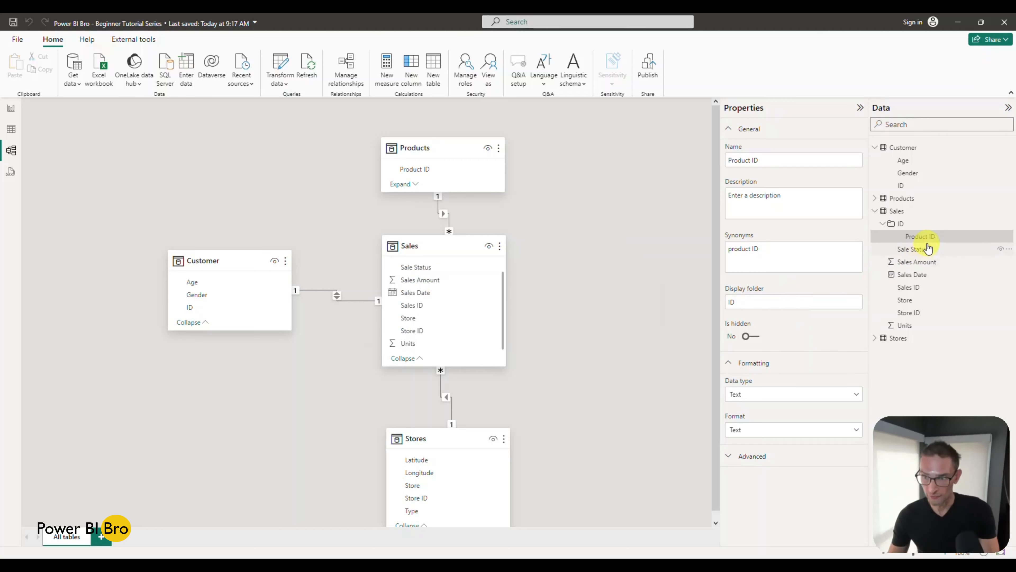
{"action": "left_click", "coordinate": [9, 109]}
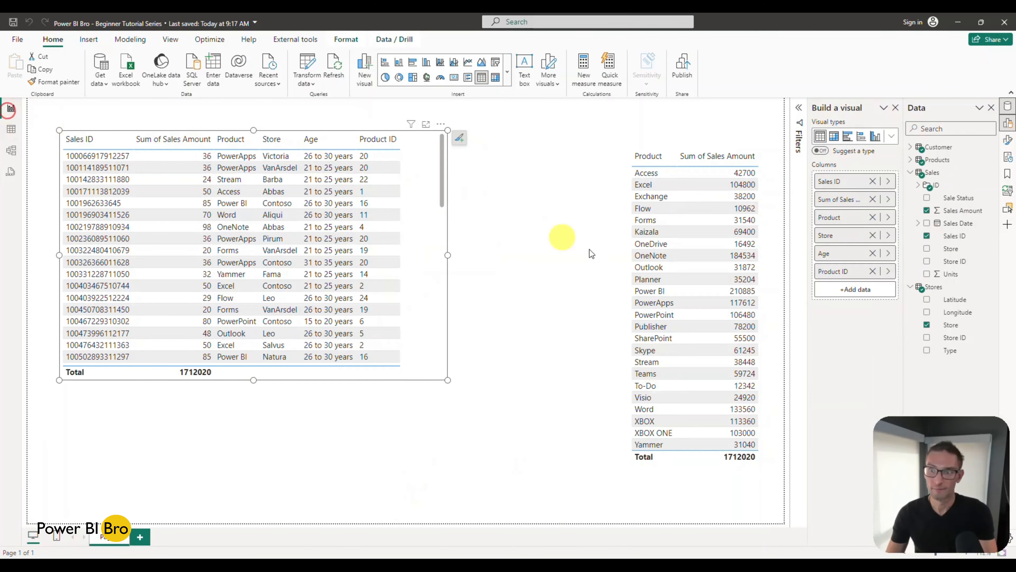
{"action": "left_click", "coordinate": [918, 185]}
{"action": "left_click", "coordinate": [918, 185]}
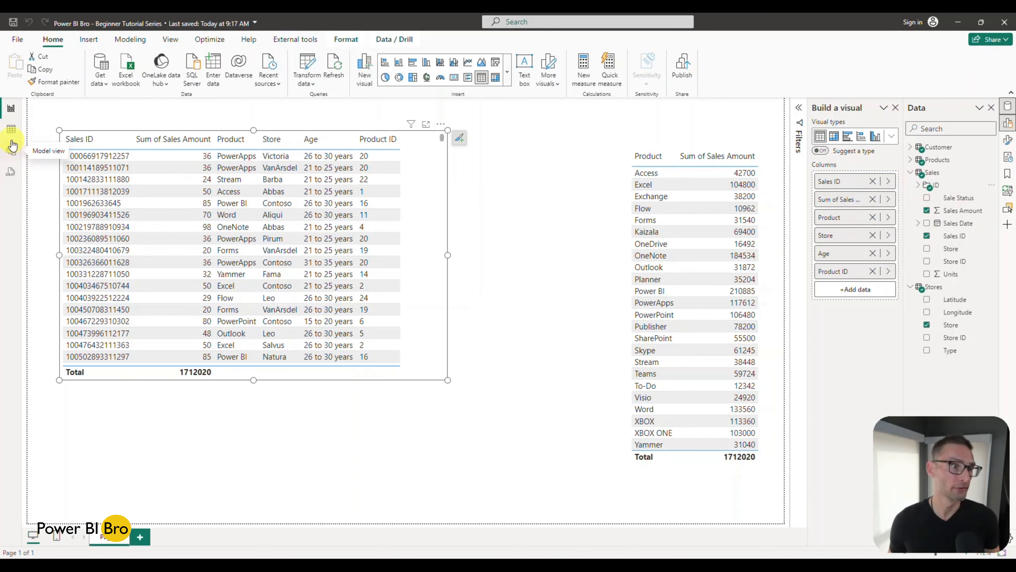
Step: Assign the Sales ID column of the Sales table to the display folder ID in the model
{"action": "left_click", "coordinate": [11, 151]}
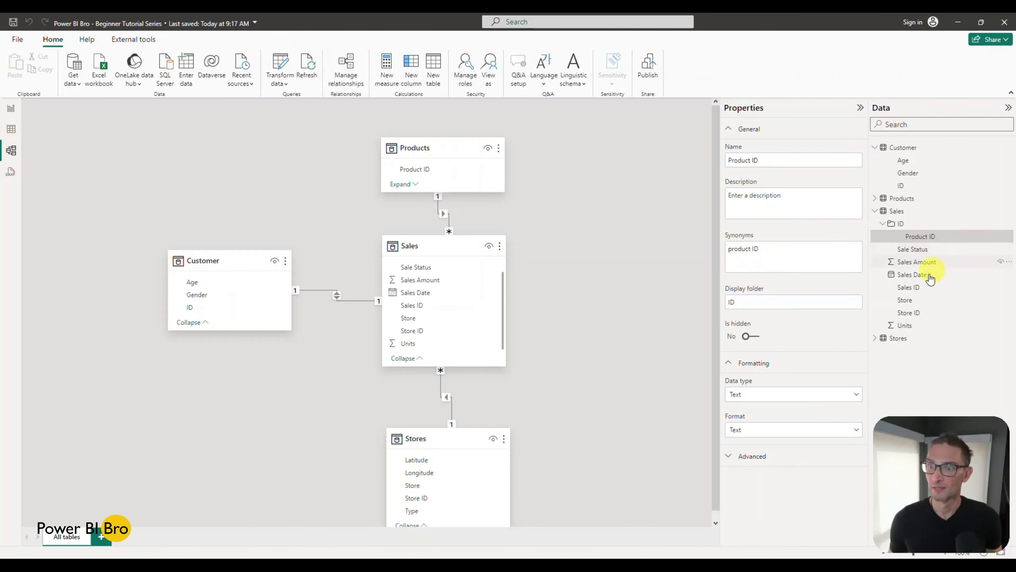
{"action": "left_click", "coordinate": [914, 287]}
{"action": "left_click", "coordinate": [763, 306]}
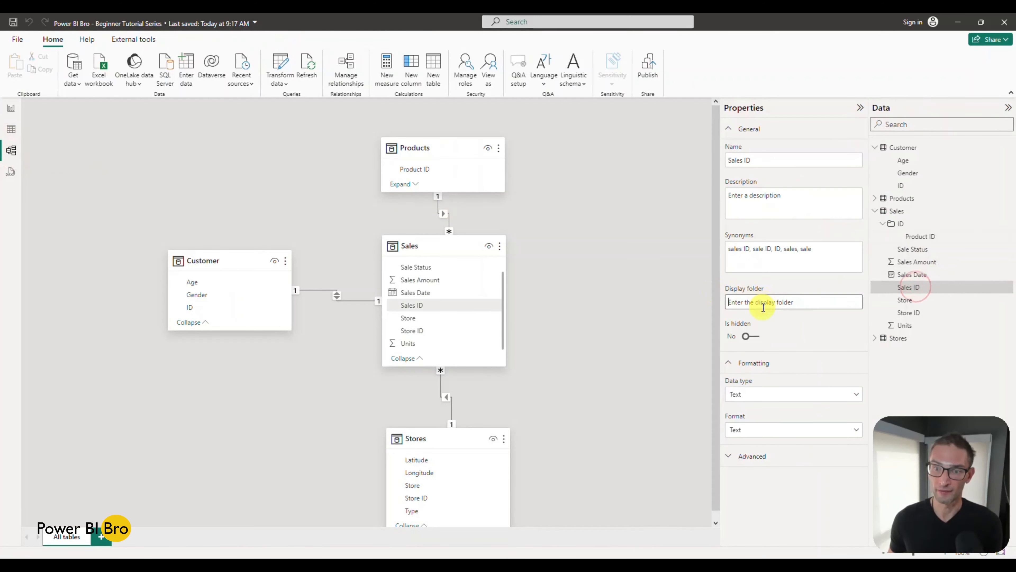
{"action": "type", "text": "ID"}
{"action": "key", "text": "Return"}
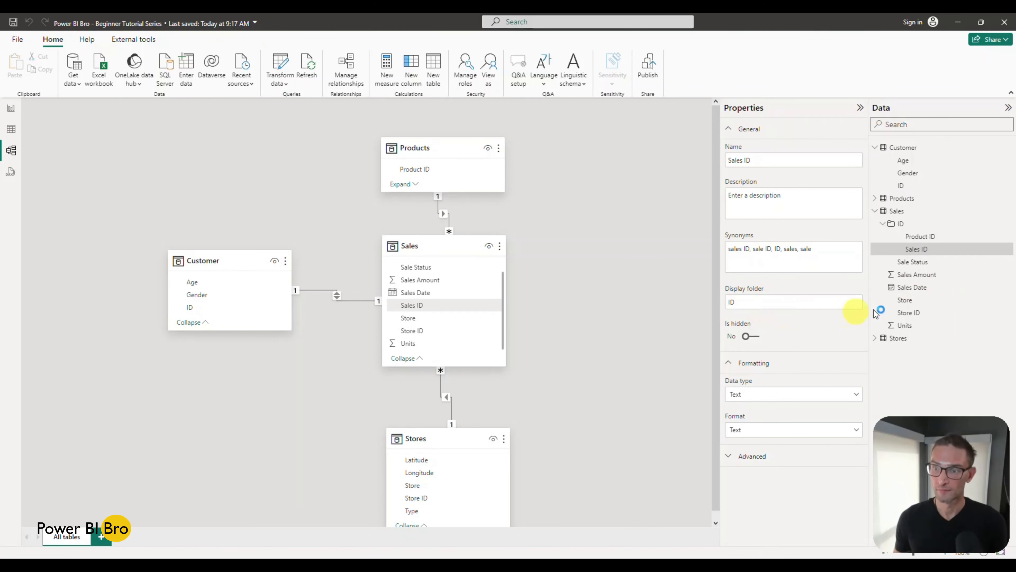
Step: Assign the Store ID column of the Sales table to the display folder ID
{"action": "left_click", "coordinate": [908, 312]}
{"action": "left_click", "coordinate": [800, 304]}
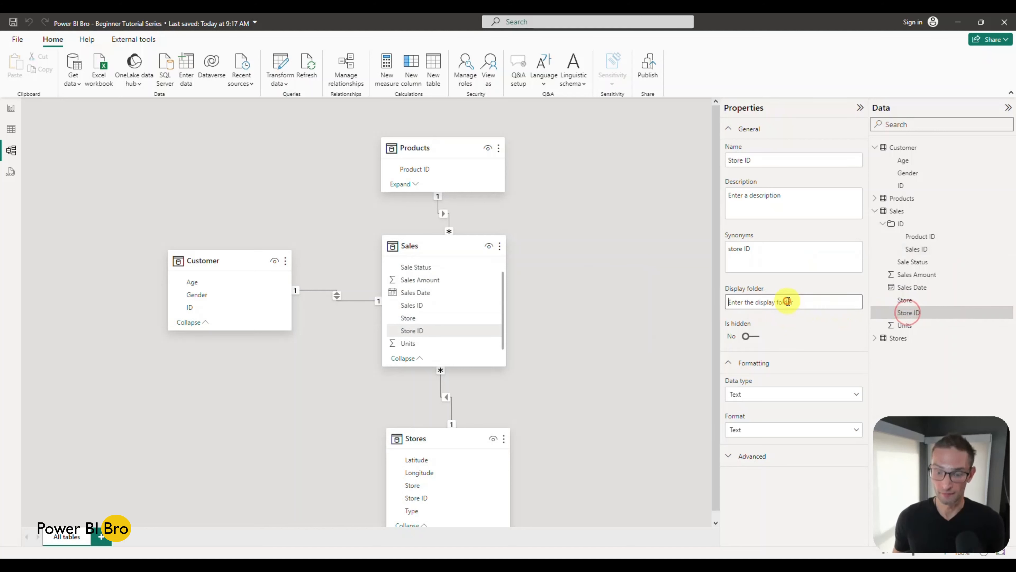
{"action": "type", "text": "ID"}
{"action": "key", "text": "Return"}
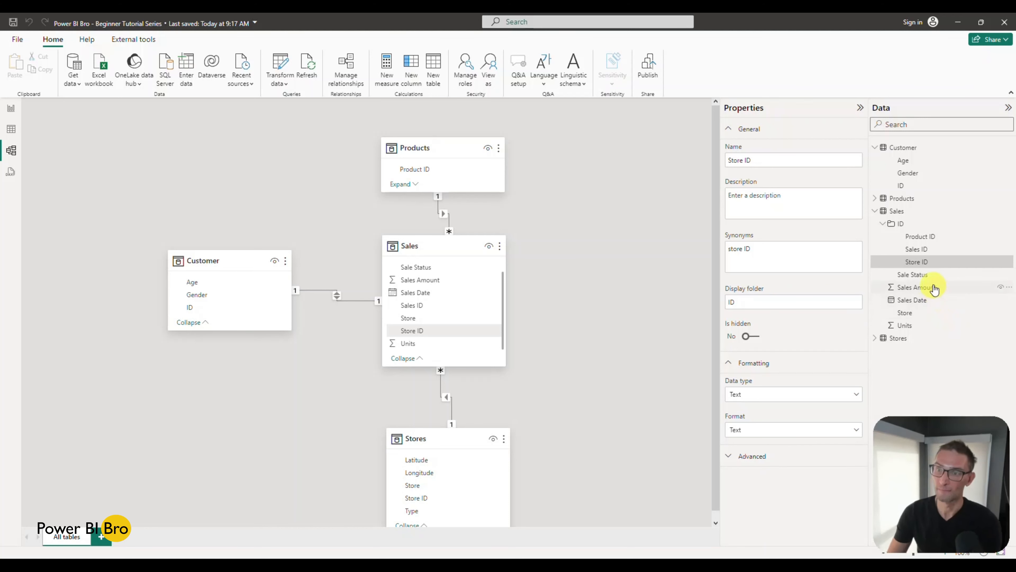
Step: Hide the Sale Status, Sales Date and Store columns of Sales, and place them in a display folder named Dimensions
{"action": "left_click", "coordinate": [929, 275]}
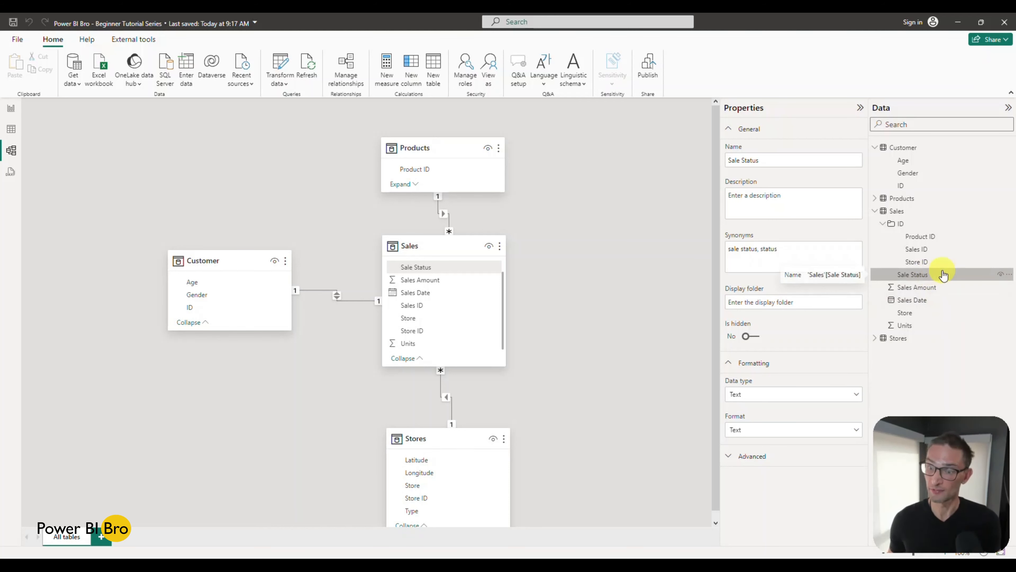
{"action": "left_click", "coordinate": [790, 307]}
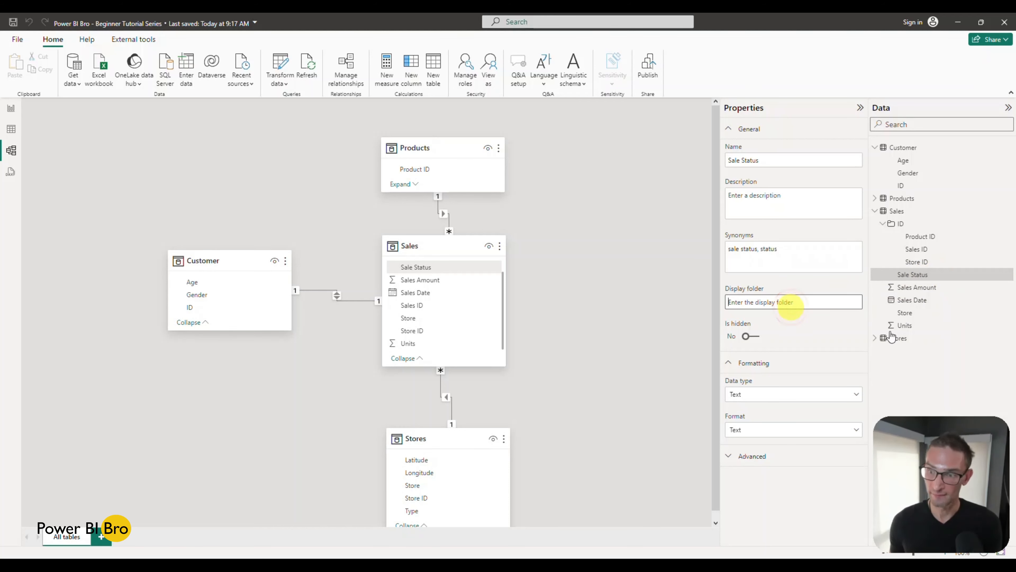
{"action": "left_click", "coordinate": [919, 304], "text": "ctrl"}
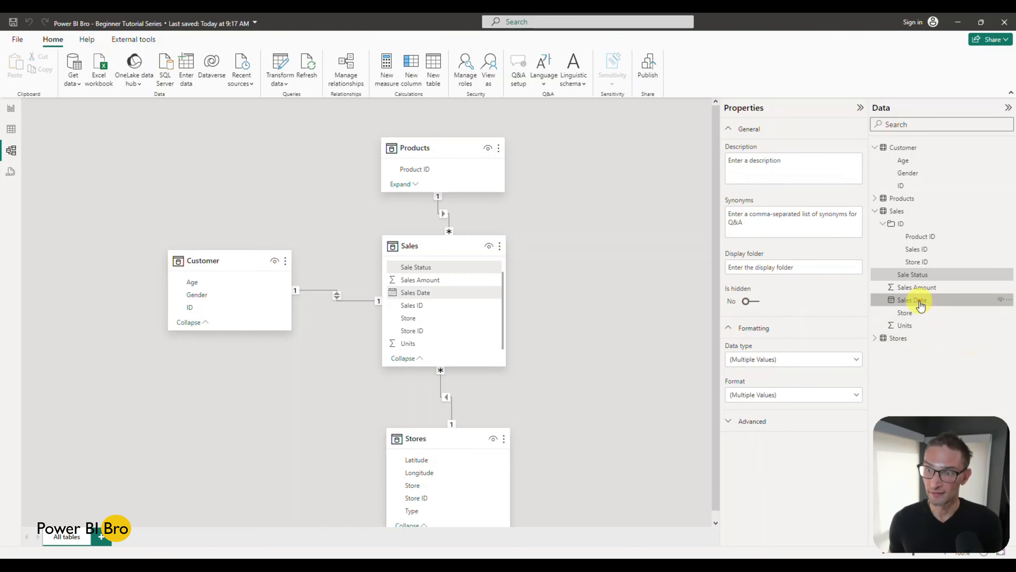
{"action": "left_click", "coordinate": [916, 314], "text": "ctrl"}
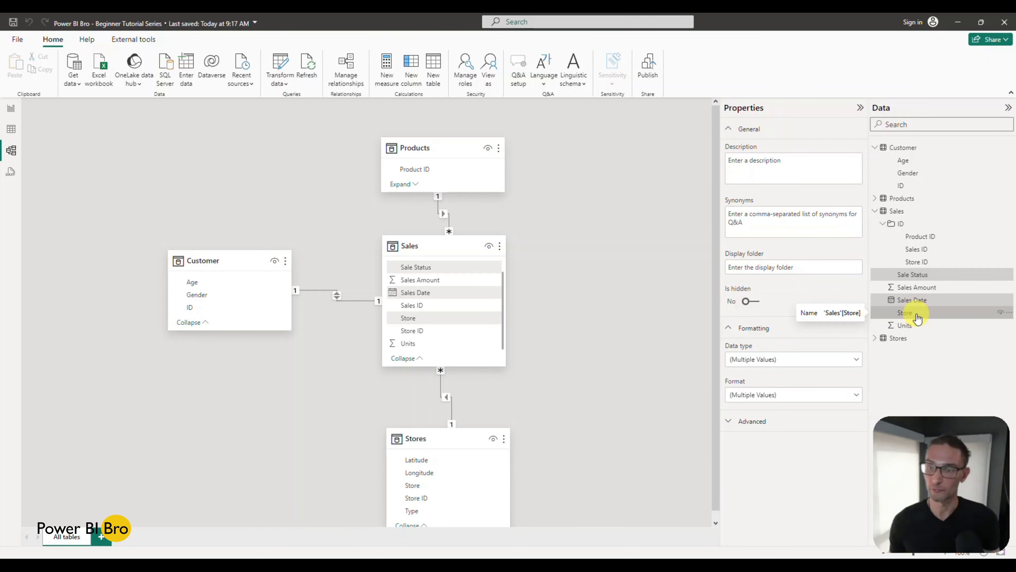
{"action": "left_click", "coordinate": [1000, 312]}
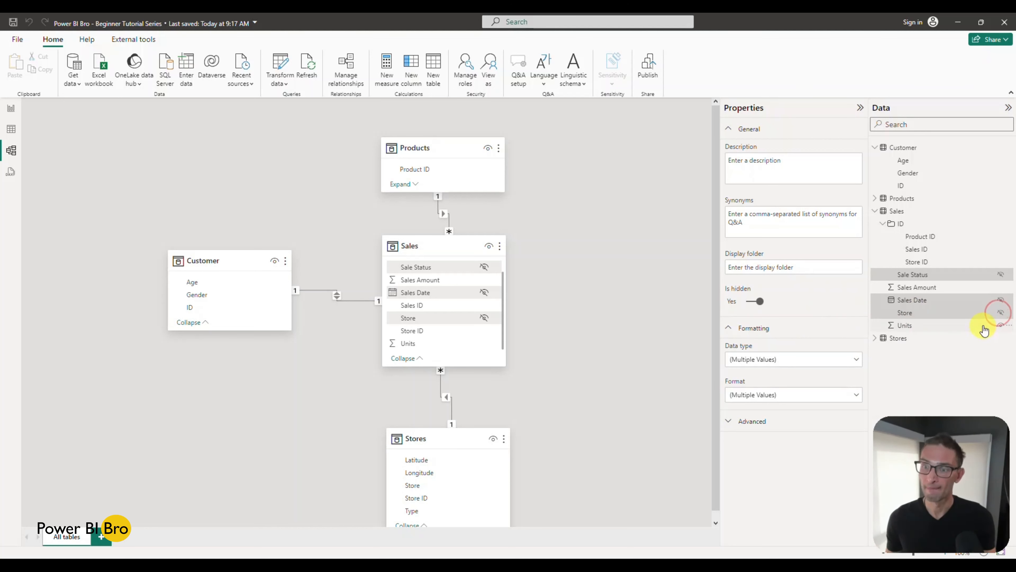
{"action": "left_click", "coordinate": [793, 267]}
{"action": "type", "text": "Dimensions"}
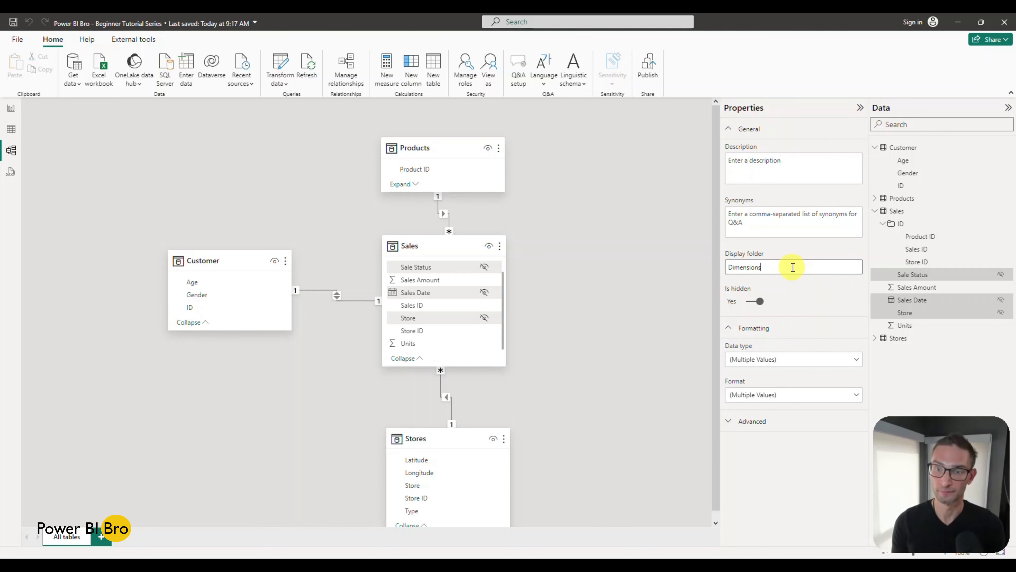
{"action": "key", "text": "Return"}
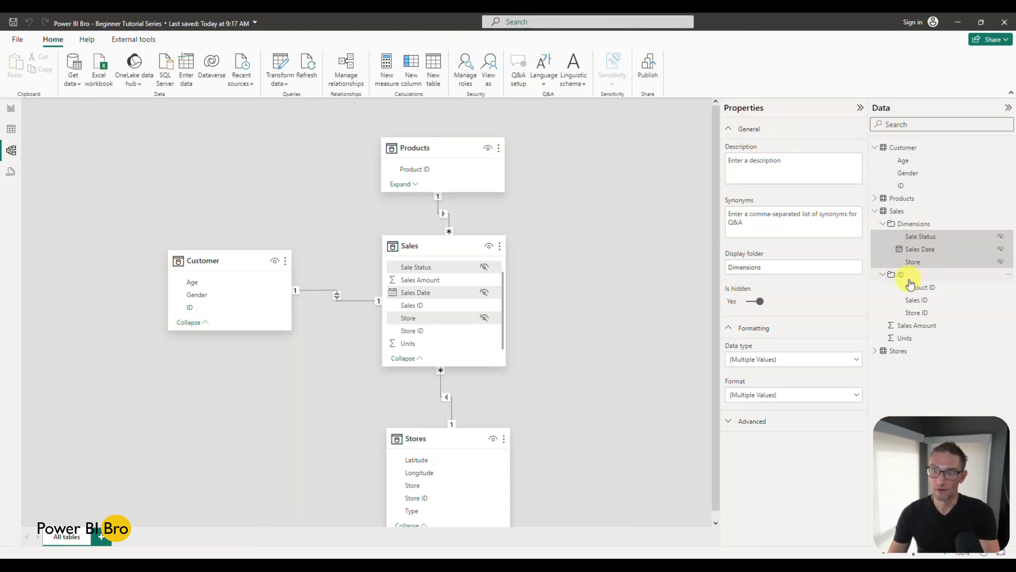
Step: Place the Sales Amount and Units columns of Sales together in a display folder named Measures
{"action": "left_click", "coordinate": [916, 325]}
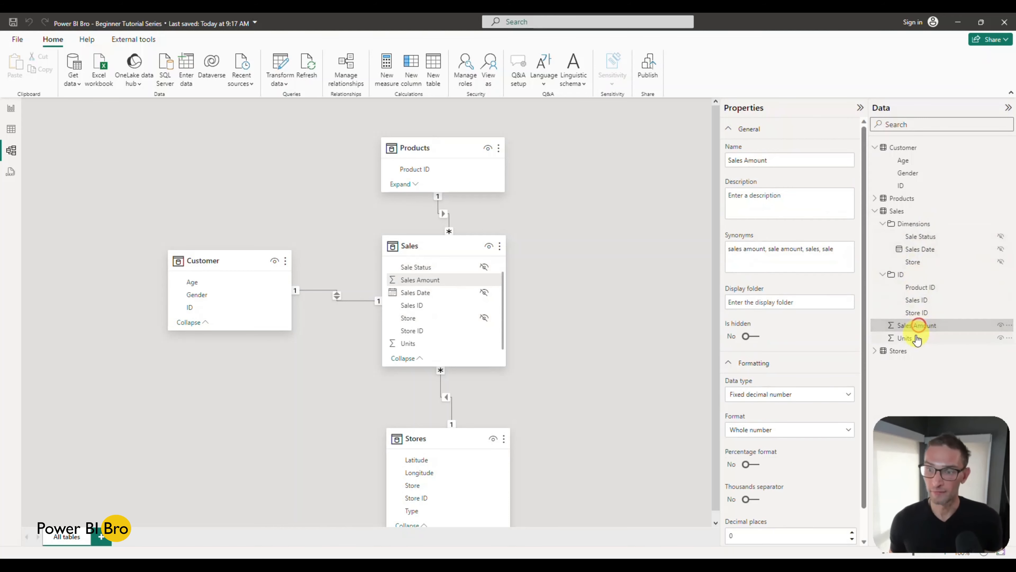
{"action": "left_click", "coordinate": [915, 336], "text": "ctrl"}
{"action": "left_click", "coordinate": [773, 267]}
{"action": "type", "text": "Measures"}
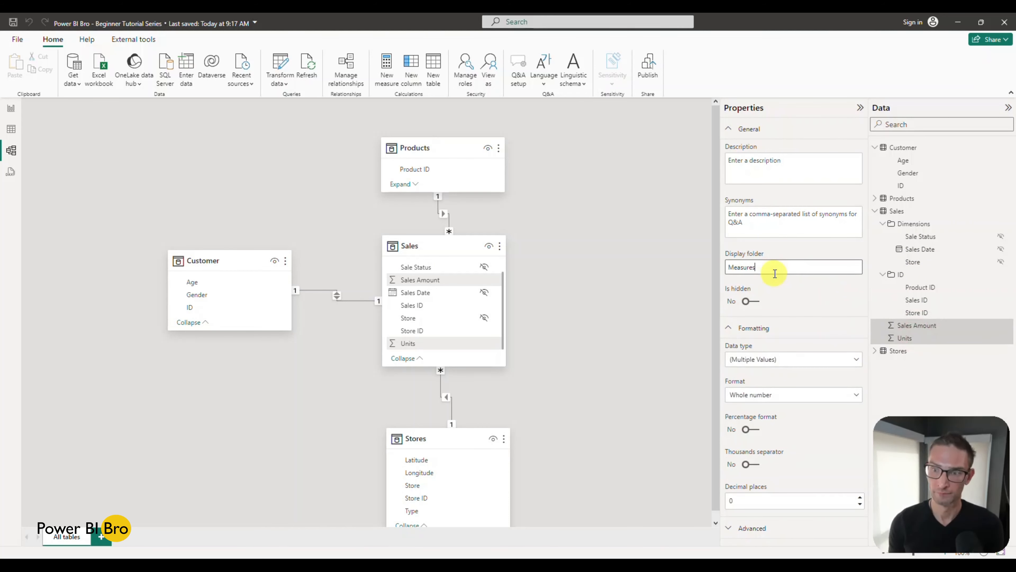
{"action": "key", "text": "Return"}
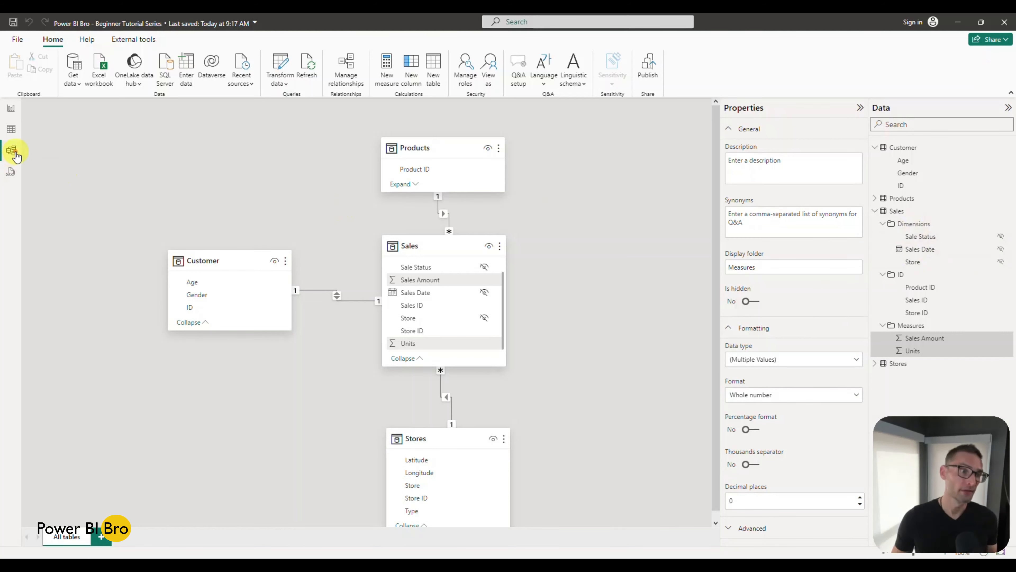
Step: Inspect the contents of the Measures and ID folders of Sales in the report's field list
{"action": "left_click", "coordinate": [11, 112]}
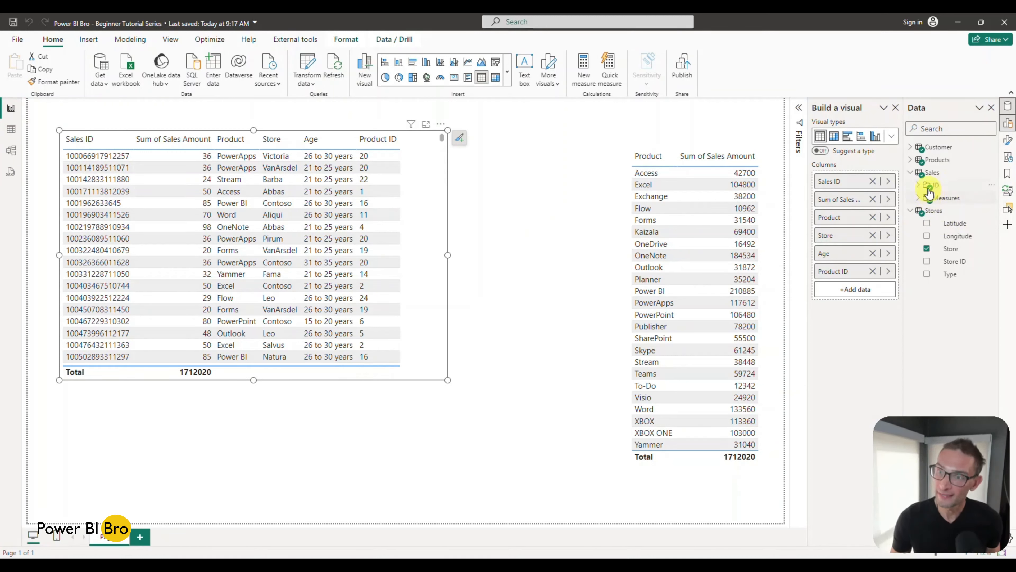
{"action": "left_click", "coordinate": [918, 198]}
{"action": "left_click", "coordinate": [918, 185]}
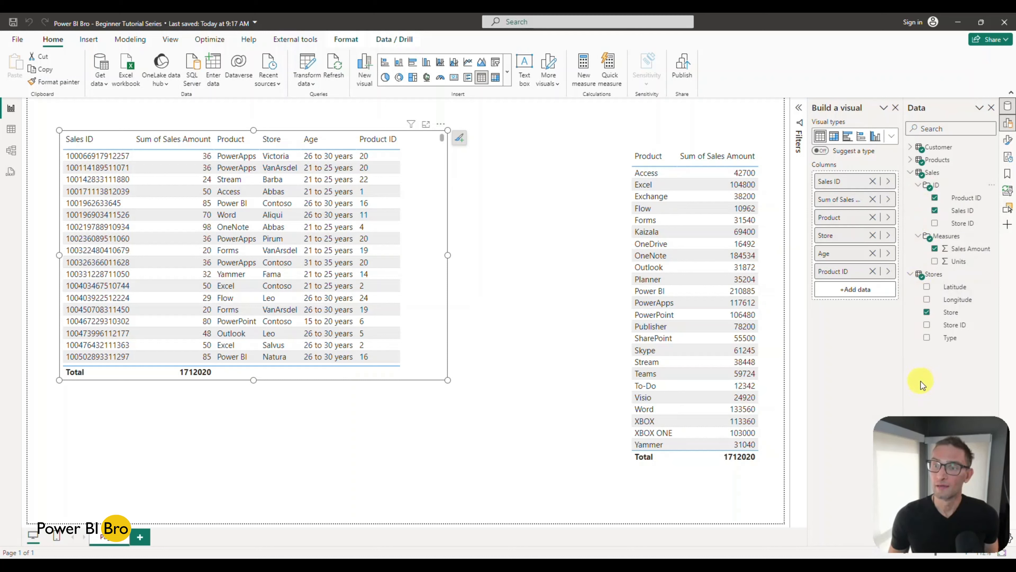
Step: Unhide the Sale Status, Sales Date and Store columns in the model's Dimensions folder
{"action": "left_click", "coordinate": [11, 156]}
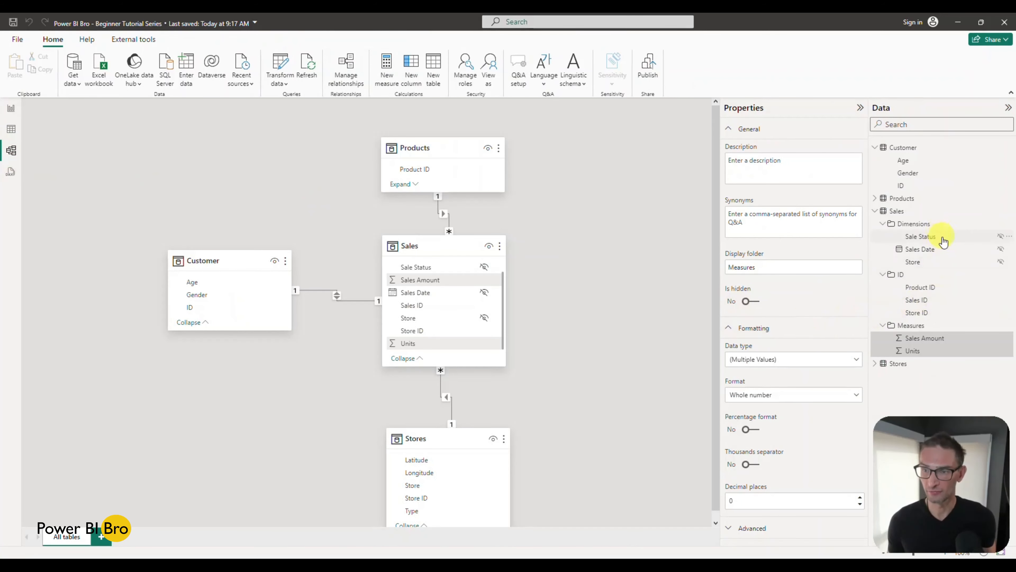
{"action": "left_click", "coordinate": [1001, 237]}
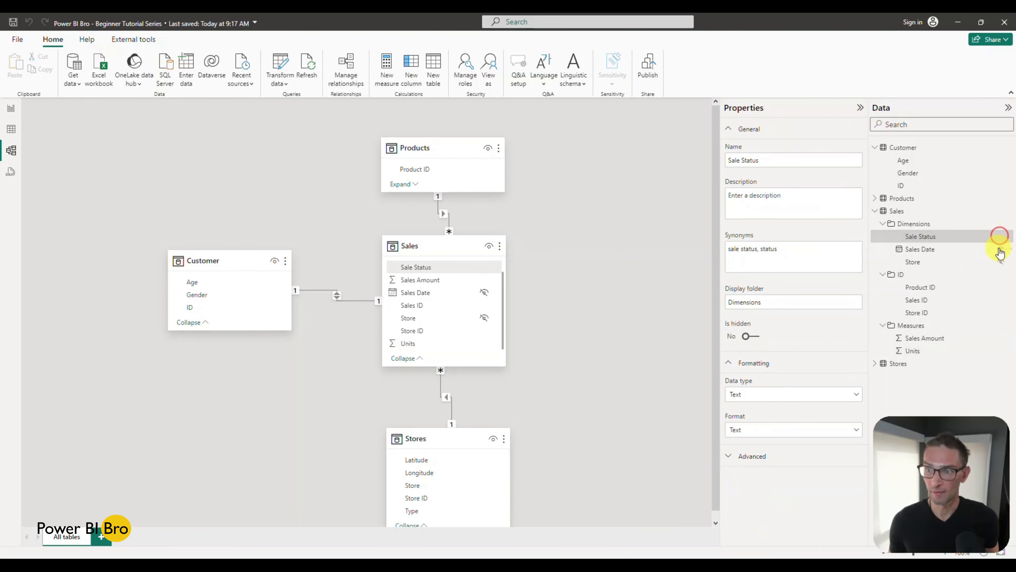
{"action": "left_click", "coordinate": [1002, 249]}
{"action": "left_click", "coordinate": [1001, 261]}
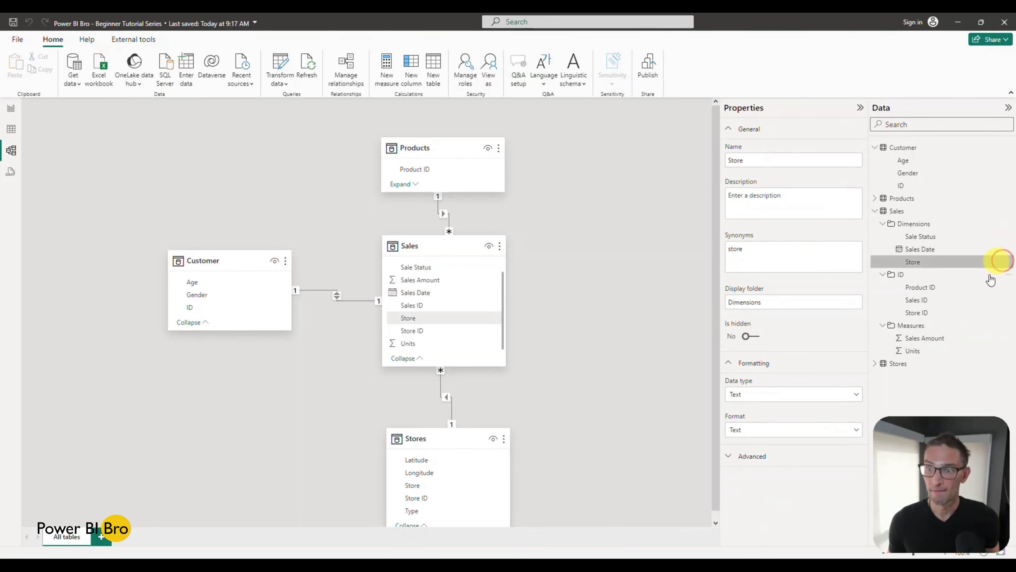
Step: Hide Product ID, Sales ID and Store ID in the ID folder of Sales, plus Store in its Dimensions folder
{"action": "left_click", "coordinate": [1001, 287]}
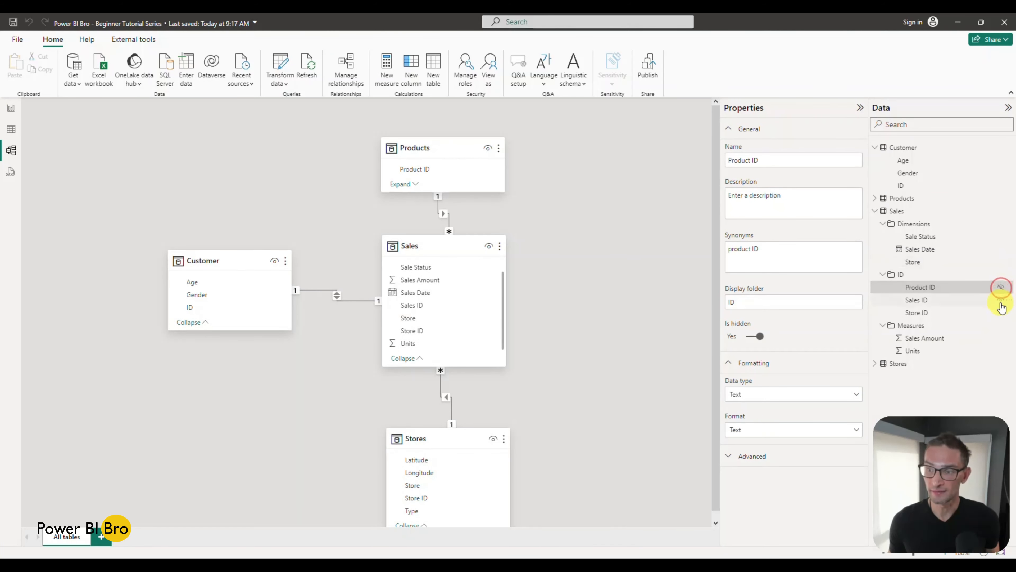
{"action": "left_click", "coordinate": [1000, 300]}
{"action": "left_click", "coordinate": [1000, 313]}
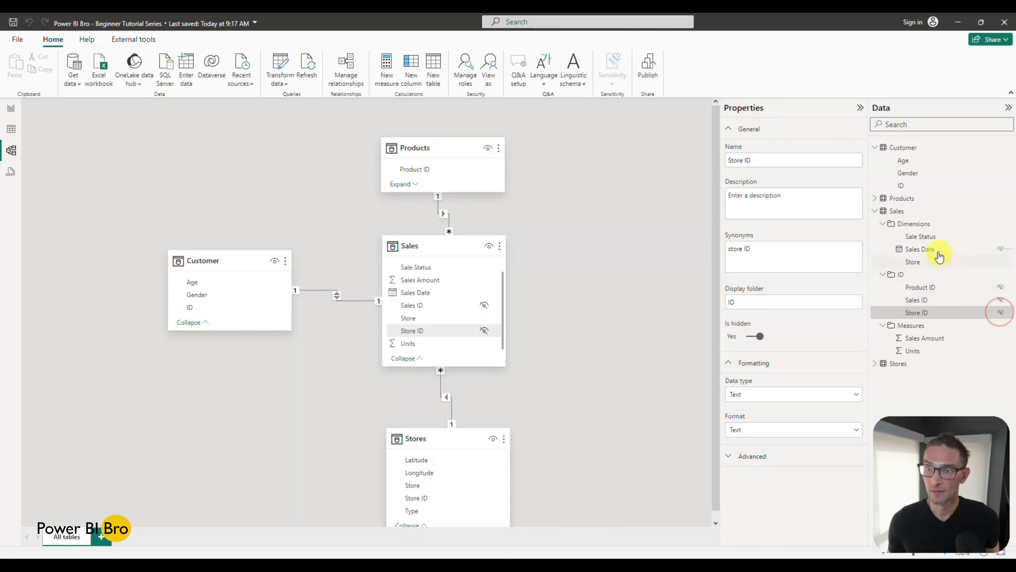
{"action": "left_click", "coordinate": [1000, 262]}
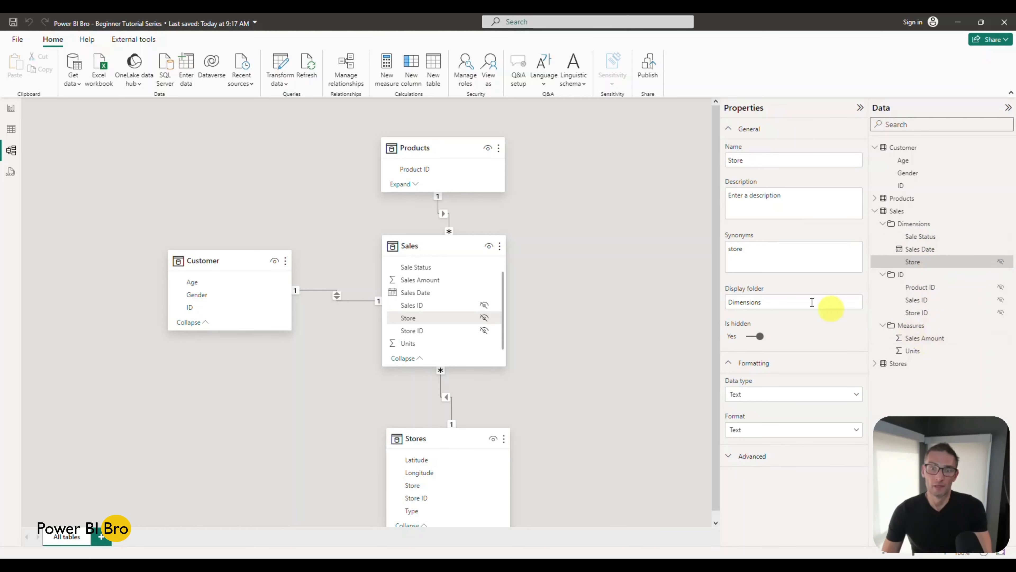
Step: Delete the Sales ID table and the Product sales table from the report page
{"action": "left_click", "coordinate": [11, 108]}
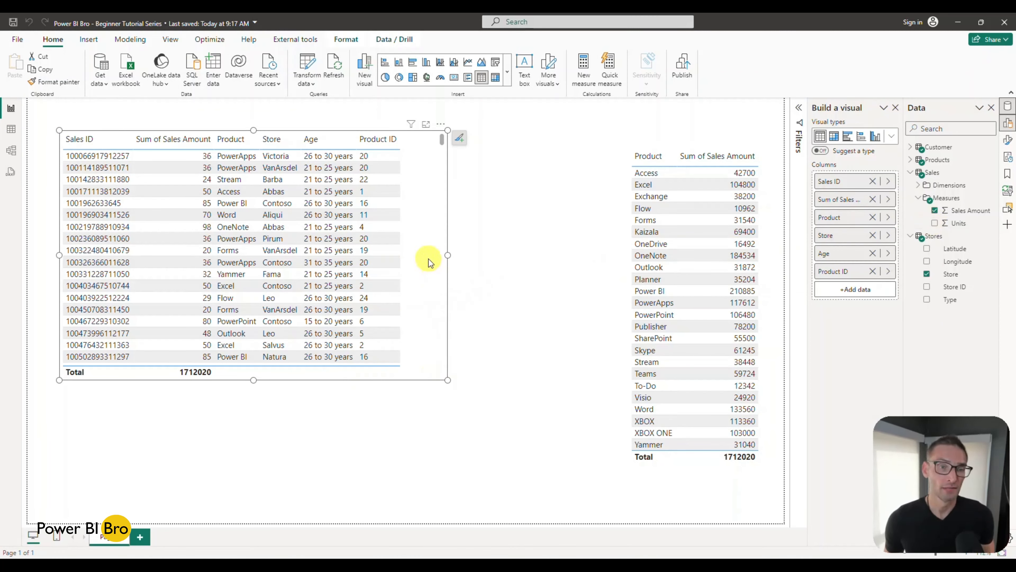
{"action": "key", "text": "Delete"}
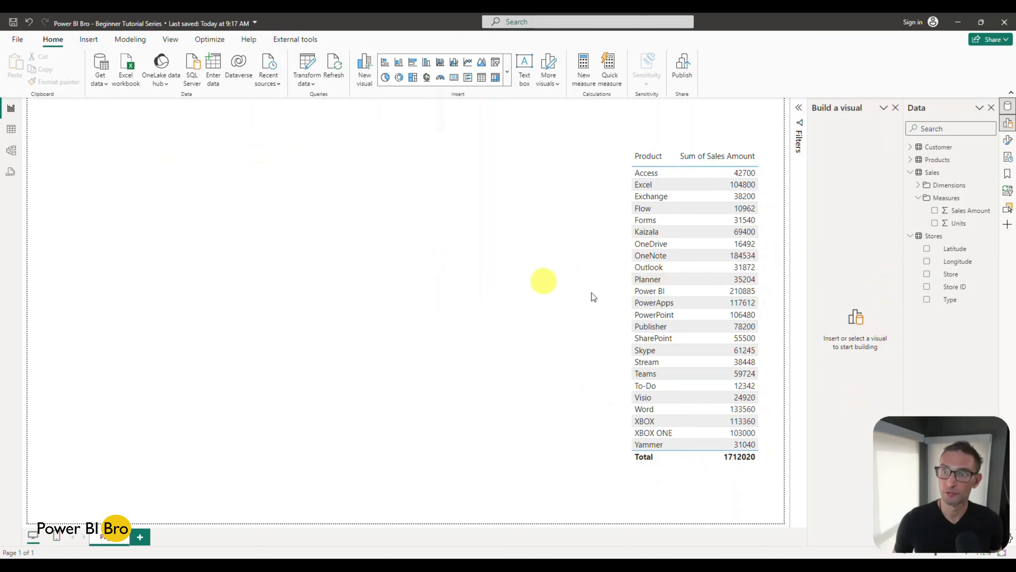
{"action": "left_click", "coordinate": [703, 466]}
{"action": "key", "text": "Delete"}
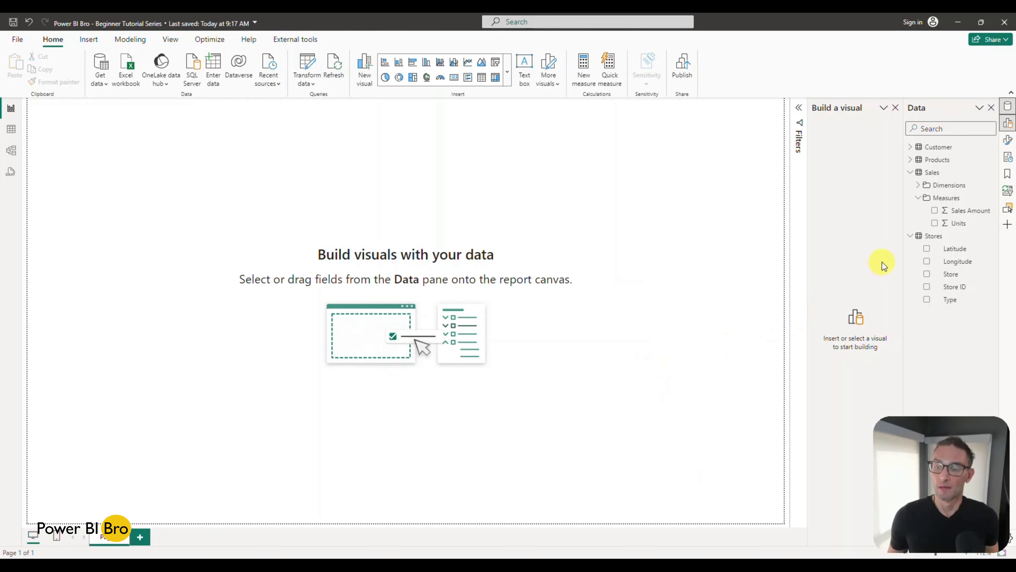
Step: Build a table of Sales Amount by Sales Date on the report page, and enlarge it to show all rows and columns
{"action": "left_click", "coordinate": [934, 211]}
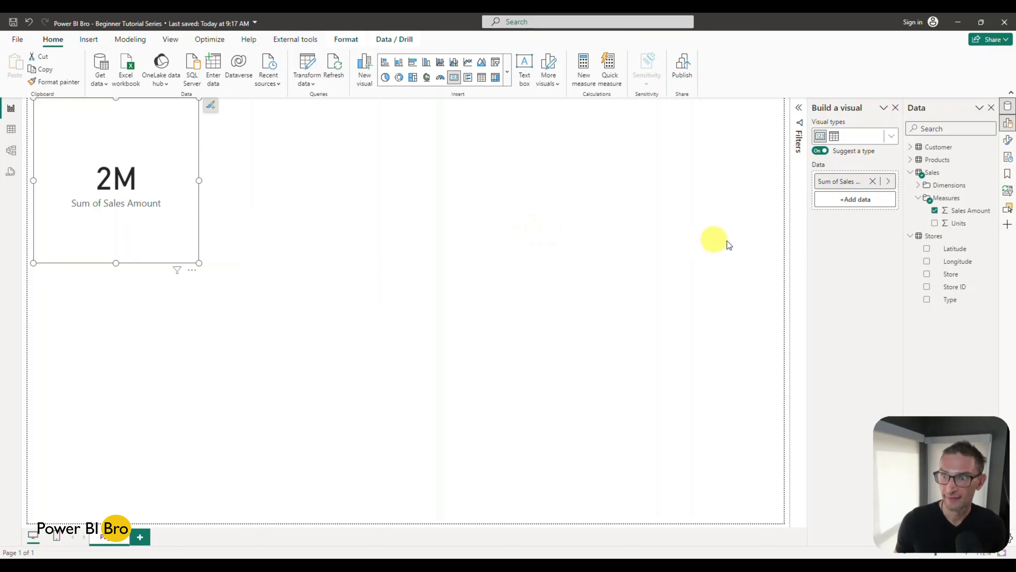
{"action": "left_click", "coordinate": [918, 188]}
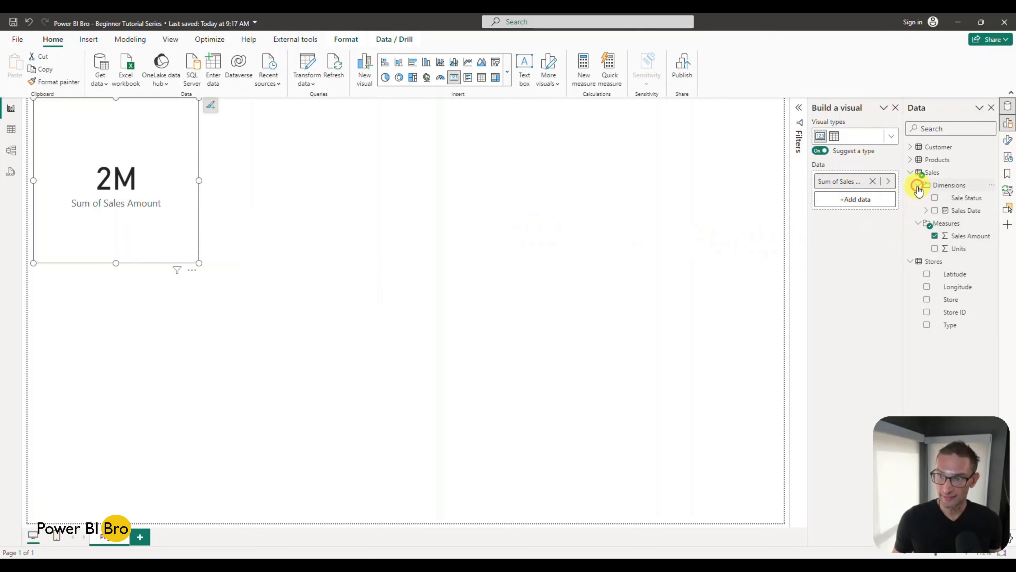
{"action": "left_click", "coordinate": [935, 210]}
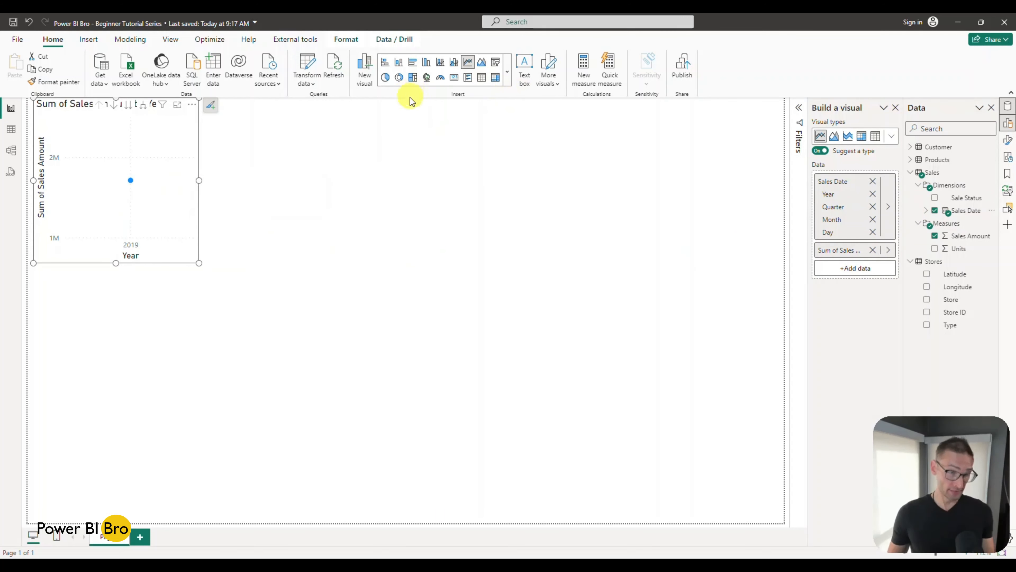
{"action": "left_click", "coordinate": [481, 78]}
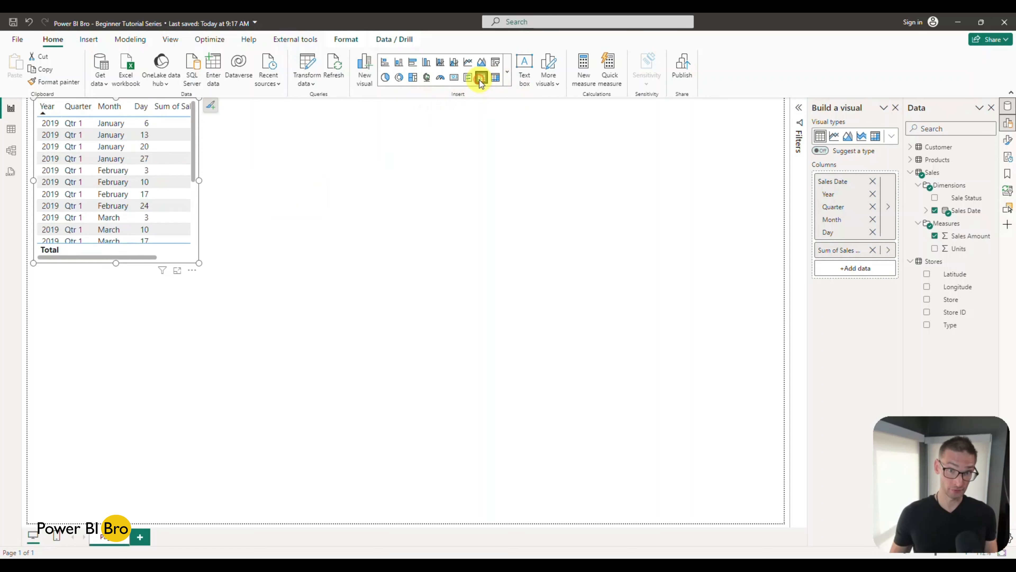
{"action": "left_click_drag", "start_coordinate": [198, 263], "coordinate": [399, 479]}
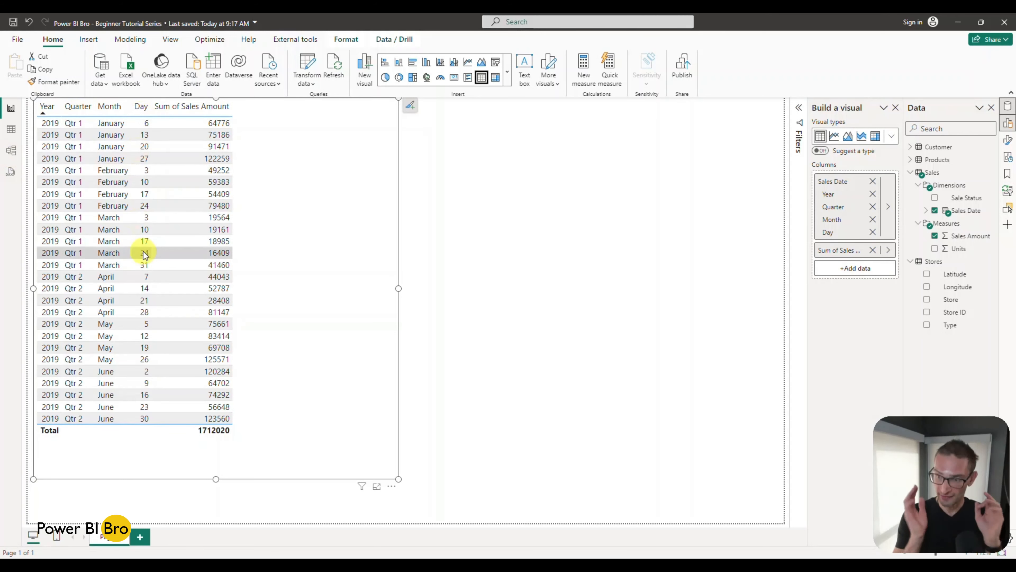
Step: Place the CategoryID and Product ID columns of the Products table in a display folder named ID in the model
{"action": "left_click", "coordinate": [11, 150]}
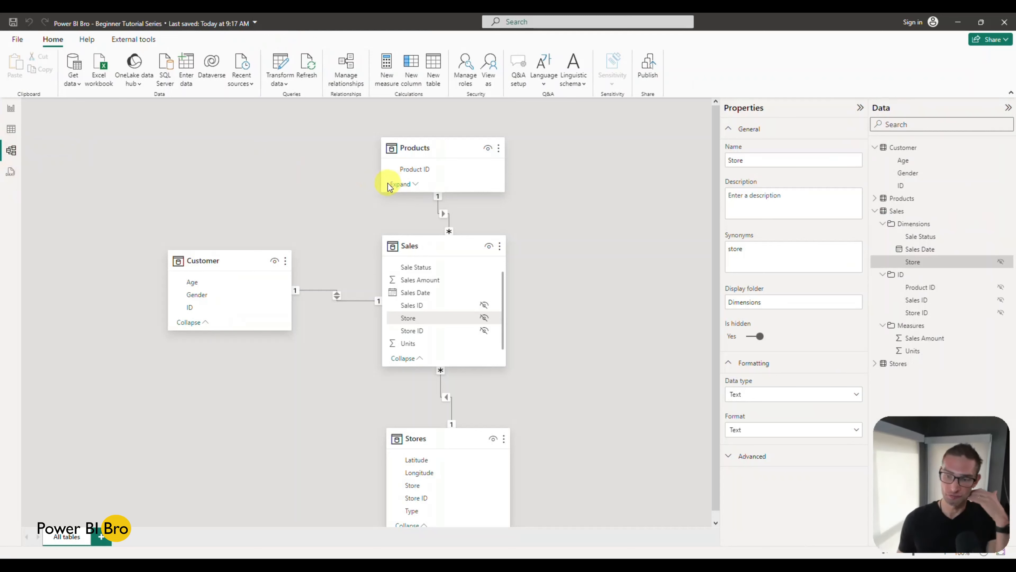
{"action": "left_click", "coordinate": [875, 199]}
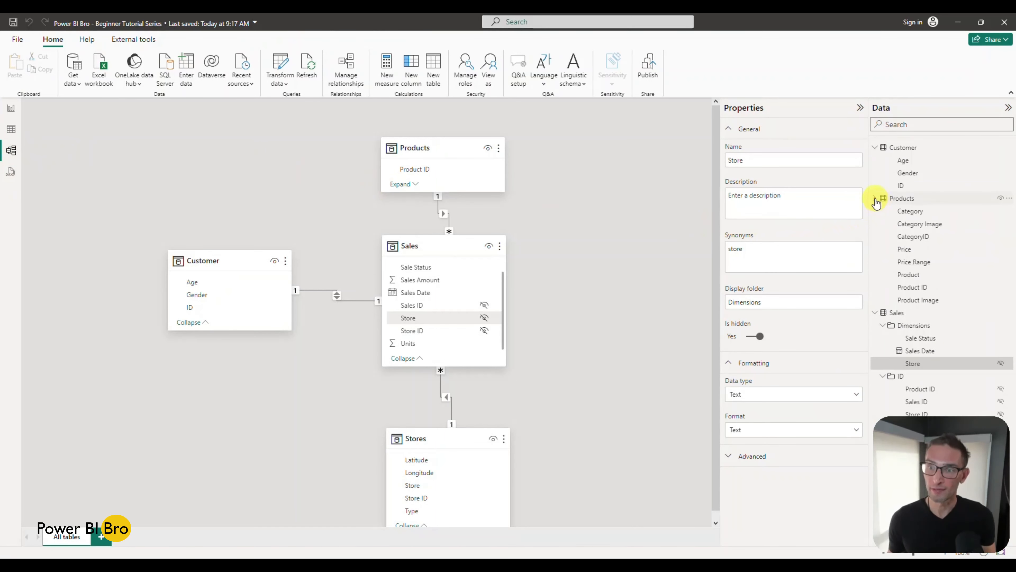
{"action": "left_click", "coordinate": [923, 240]}
{"action": "left_click", "coordinate": [917, 287], "text": "ctrl"}
{"action": "left_click", "coordinate": [786, 272]}
{"action": "type", "text": "IDs"}
{"action": "key", "text": "Return"}
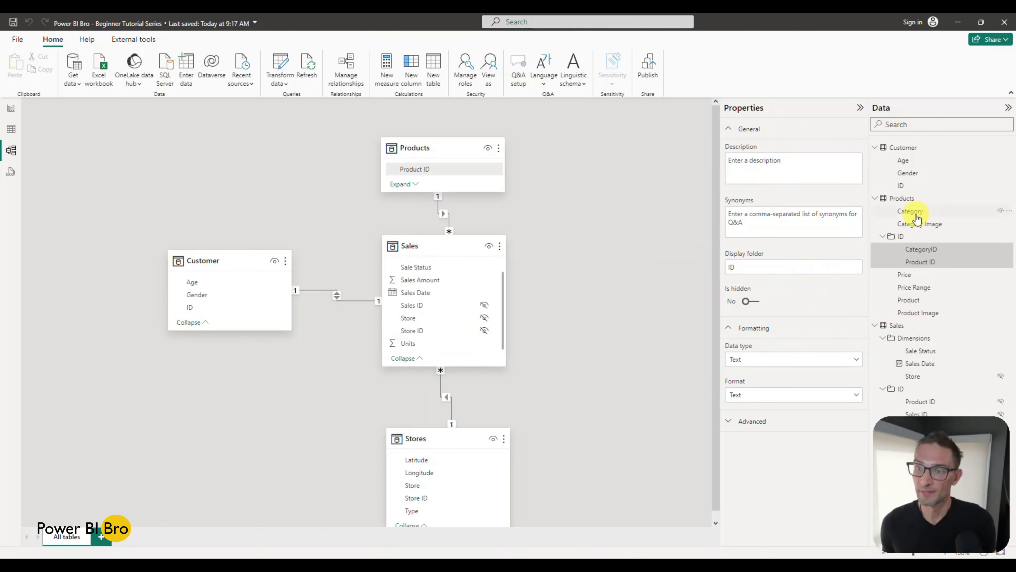
Step: View the properties of Category Image, and look through the data rows of the Products, Sales and Stores tables
{"action": "left_click", "coordinate": [923, 227]}
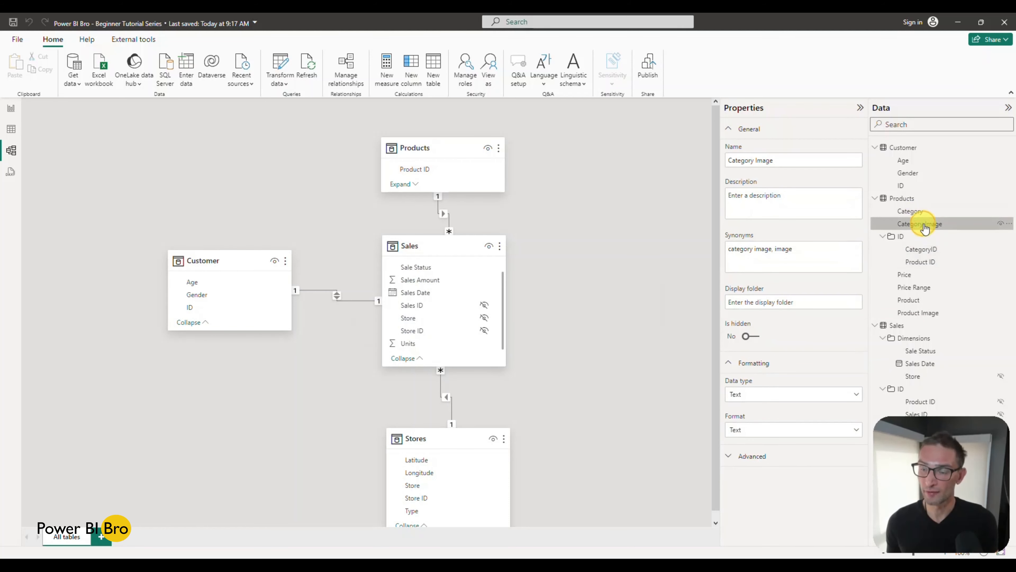
{"action": "left_click", "coordinate": [11, 129]}
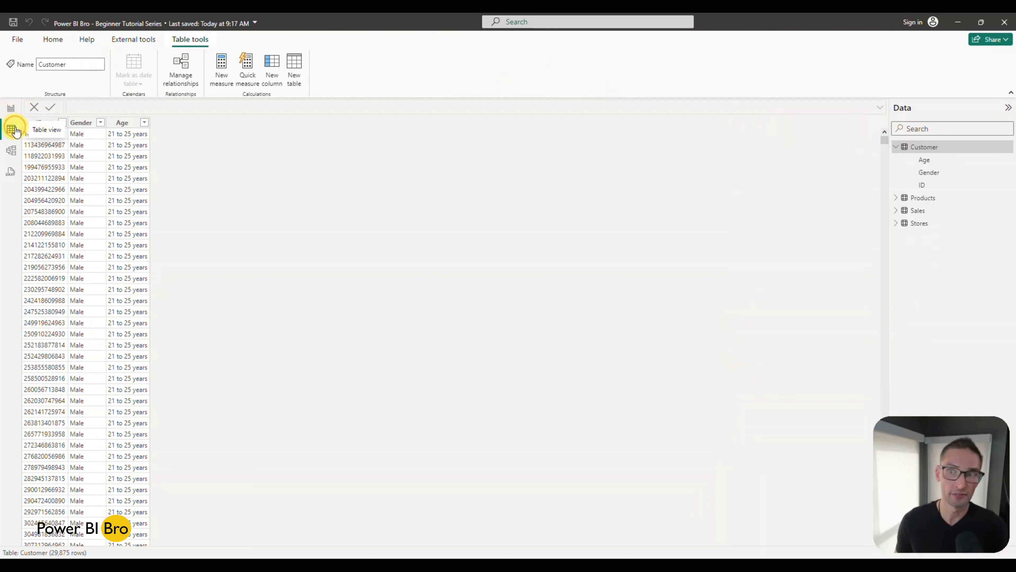
{"action": "left_click", "coordinate": [922, 197]}
{"action": "left_click", "coordinate": [919, 210]}
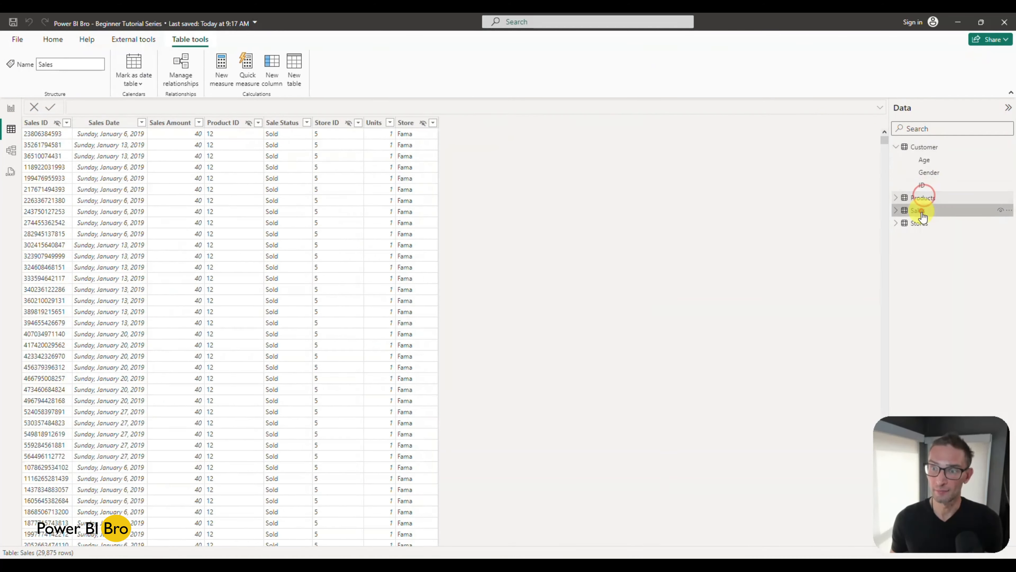
{"action": "left_click", "coordinate": [920, 223]}
{"action": "left_click", "coordinate": [923, 197]}
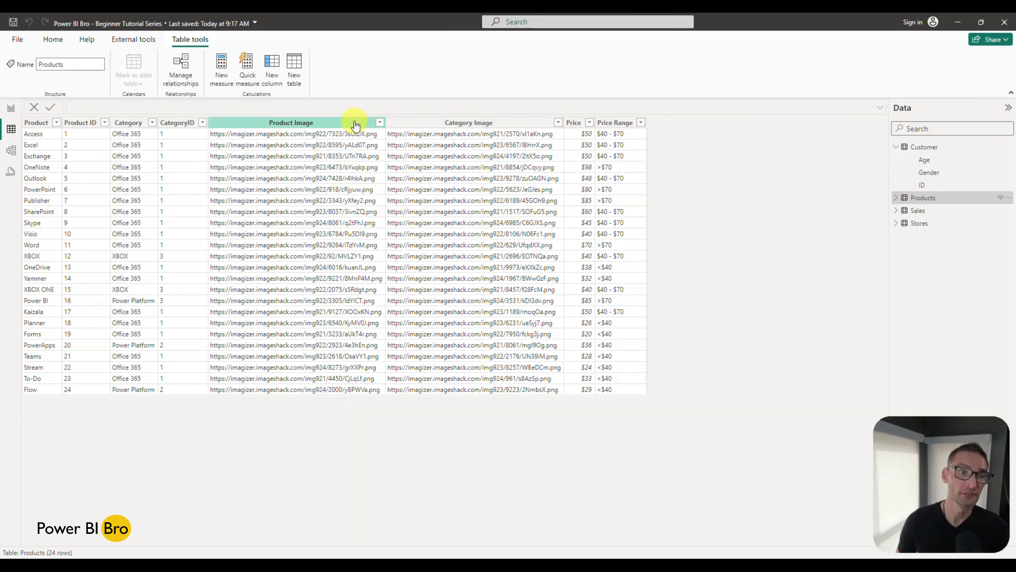
Step: Place the Category Image and Product Image columns of the Products table in a display folder named Images in the model
{"action": "left_click", "coordinate": [10, 108]}
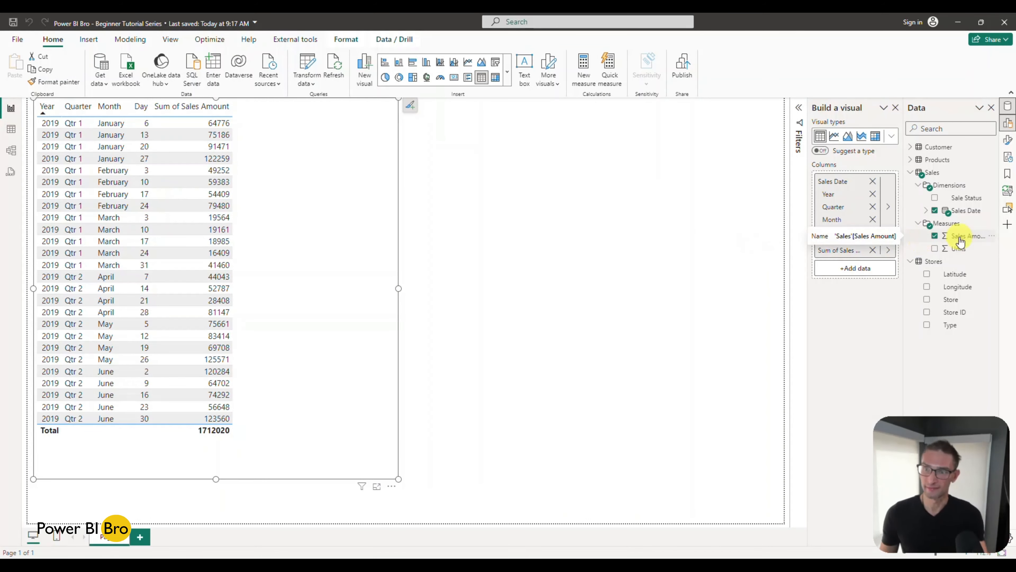
{"action": "left_click", "coordinate": [910, 159]}
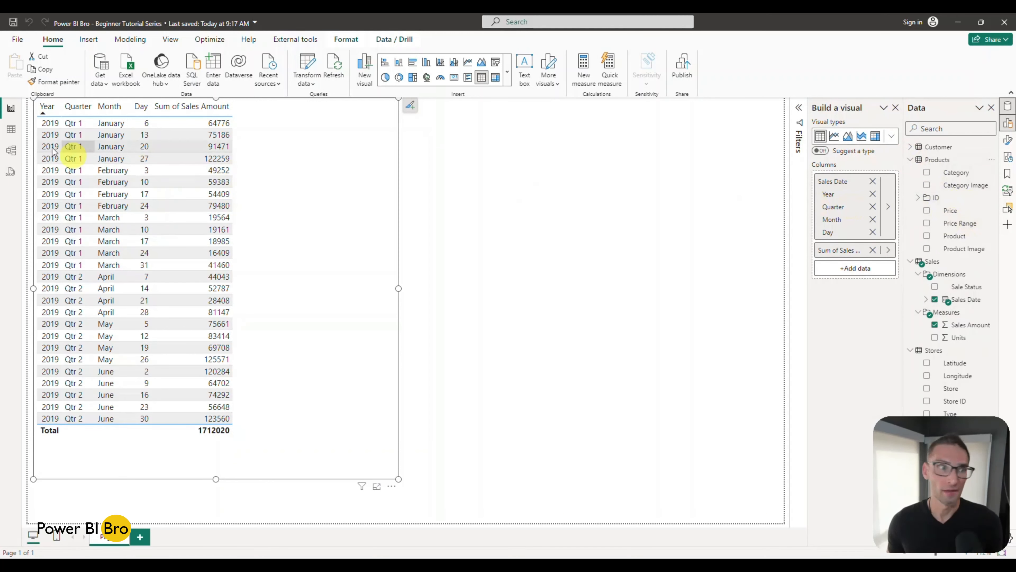
{"action": "left_click", "coordinate": [11, 150]}
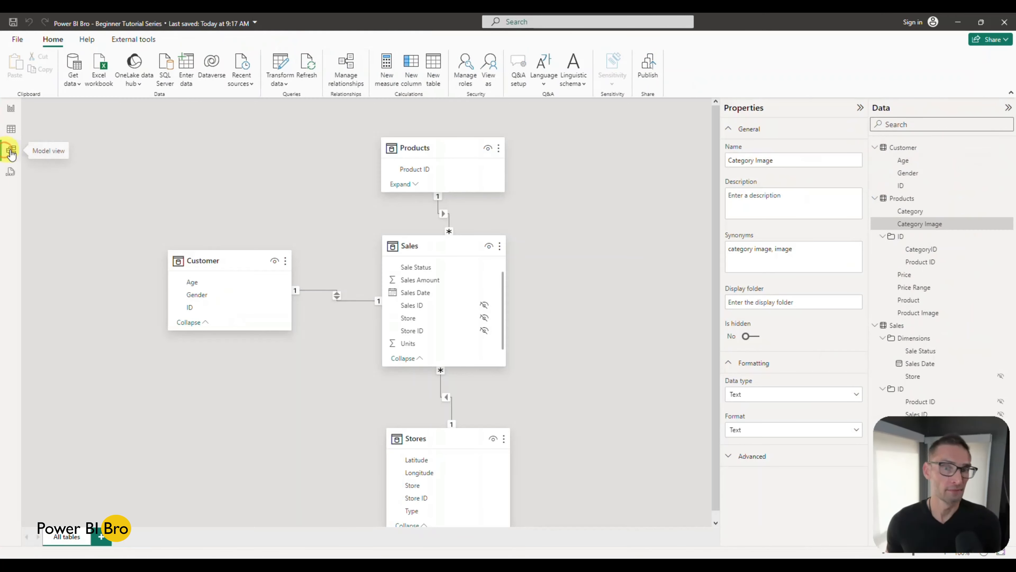
{"action": "left_click", "coordinate": [914, 315]}
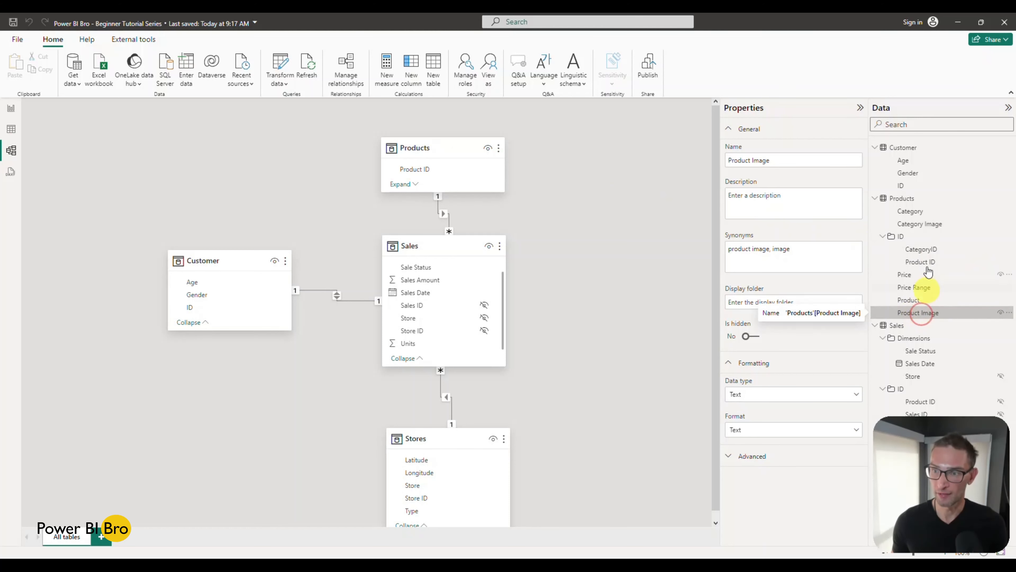
{"action": "left_click", "coordinate": [923, 225], "text": "ctrl"}
{"action": "left_click", "coordinate": [802, 266]}
{"action": "type", "text": "Images"}
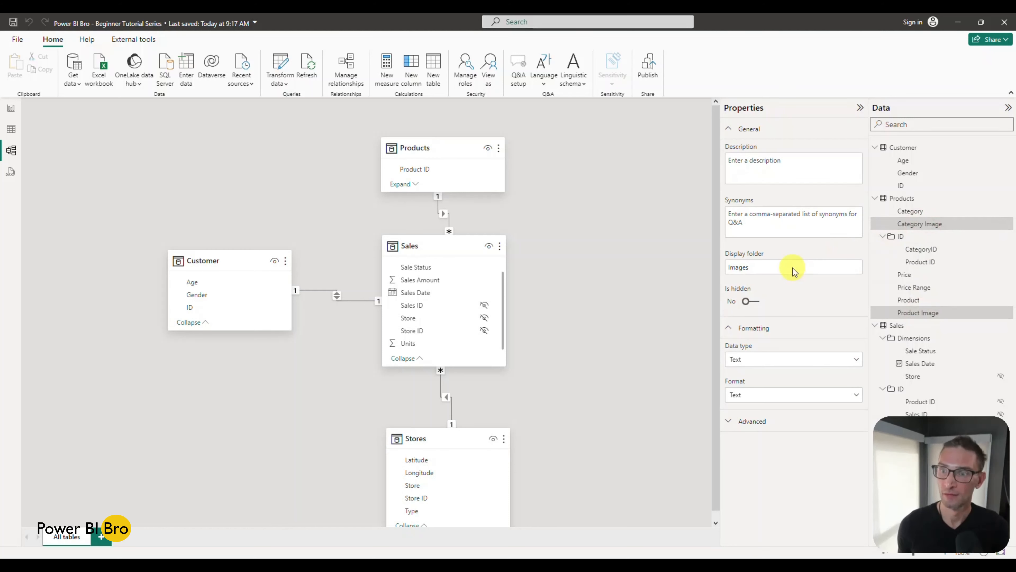
{"action": "key", "text": "Return"}
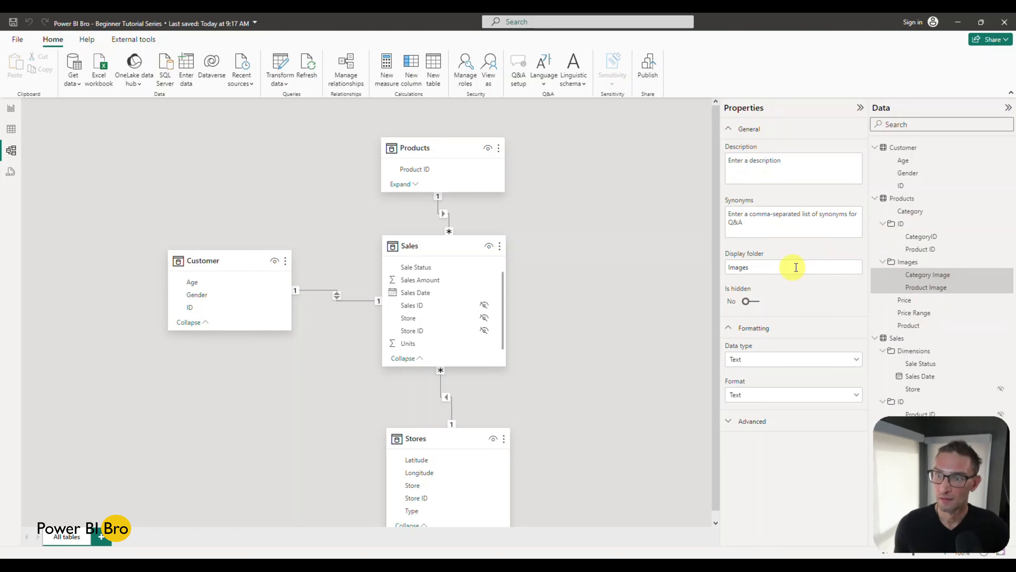
Step: Place the Category, Price Range and Product columns of the Products table in a display folder named Dimensions
{"action": "left_click", "coordinate": [911, 216]}
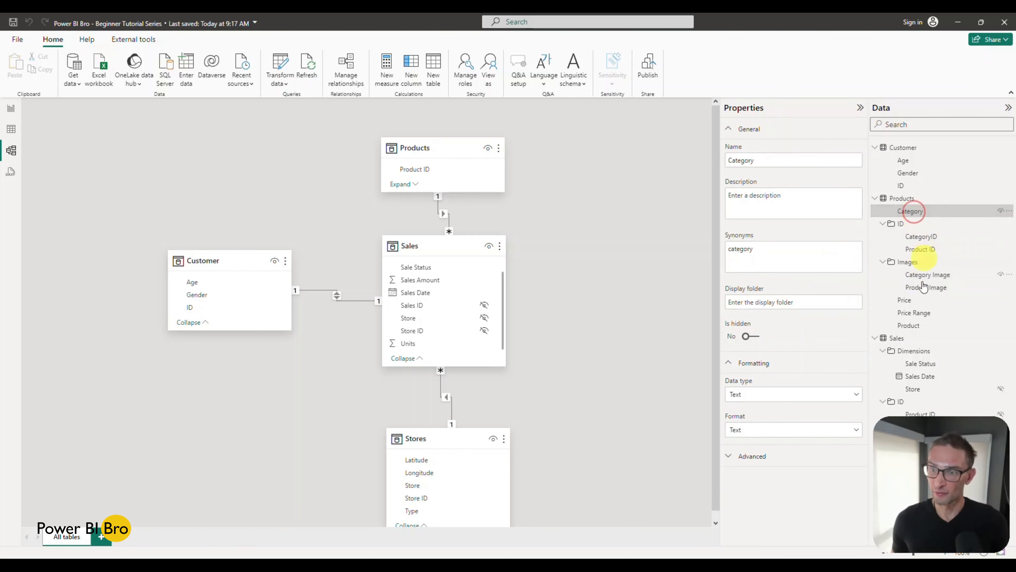
{"action": "left_click", "coordinate": [916, 313], "text": "ctrl"}
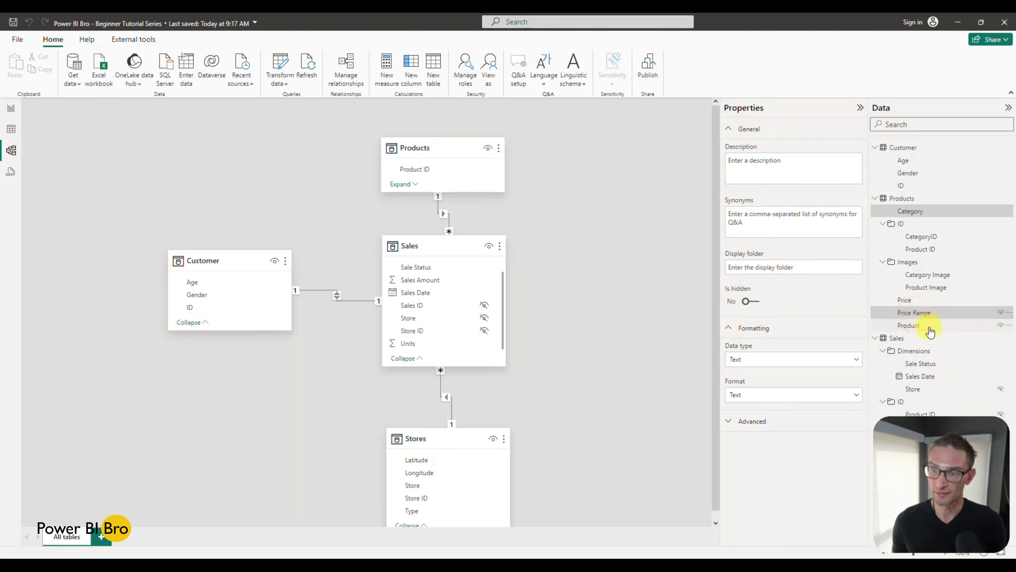
{"action": "left_click", "coordinate": [922, 326], "text": "ctrl"}
{"action": "left_click", "coordinate": [774, 266]}
{"action": "type", "text": "Dimensions"}
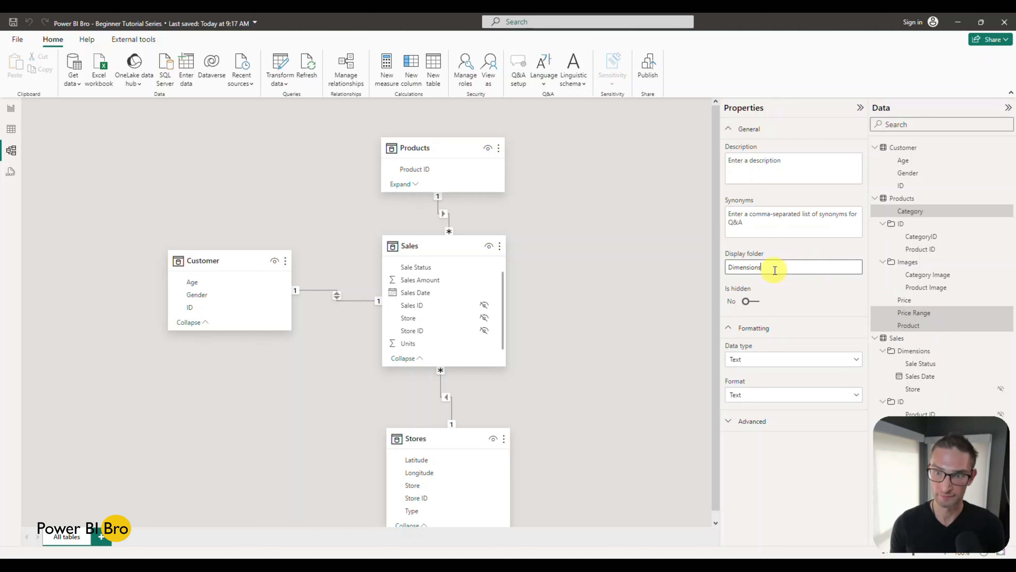
{"action": "key", "text": "Return"}
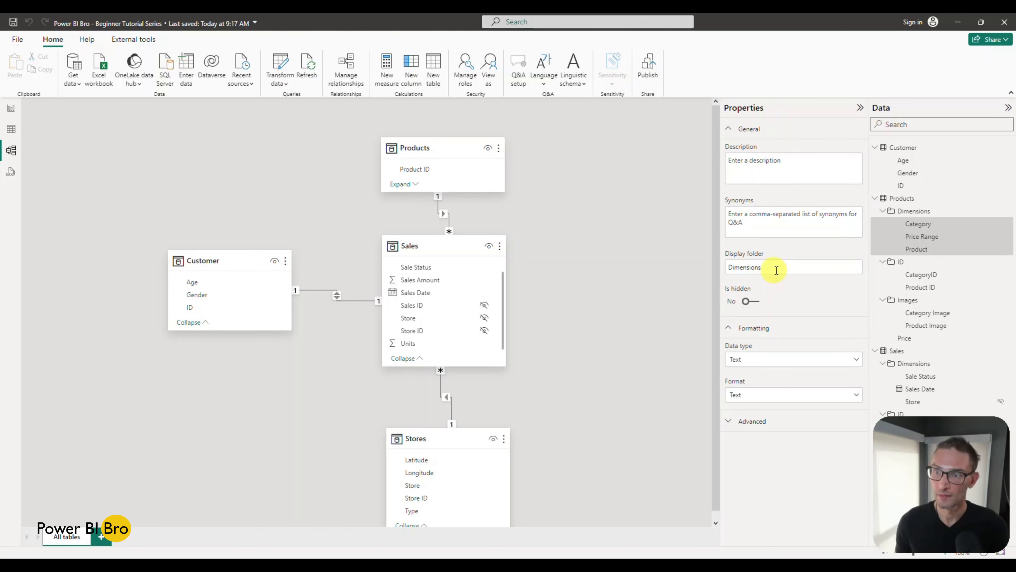
Step: Collapse all display folders of the Products and Sales tables in the field list
{"action": "left_click", "coordinate": [883, 212]}
{"action": "left_click", "coordinate": [882, 224]}
{"action": "left_click", "coordinate": [882, 236]}
{"action": "left_click", "coordinate": [882, 274]}
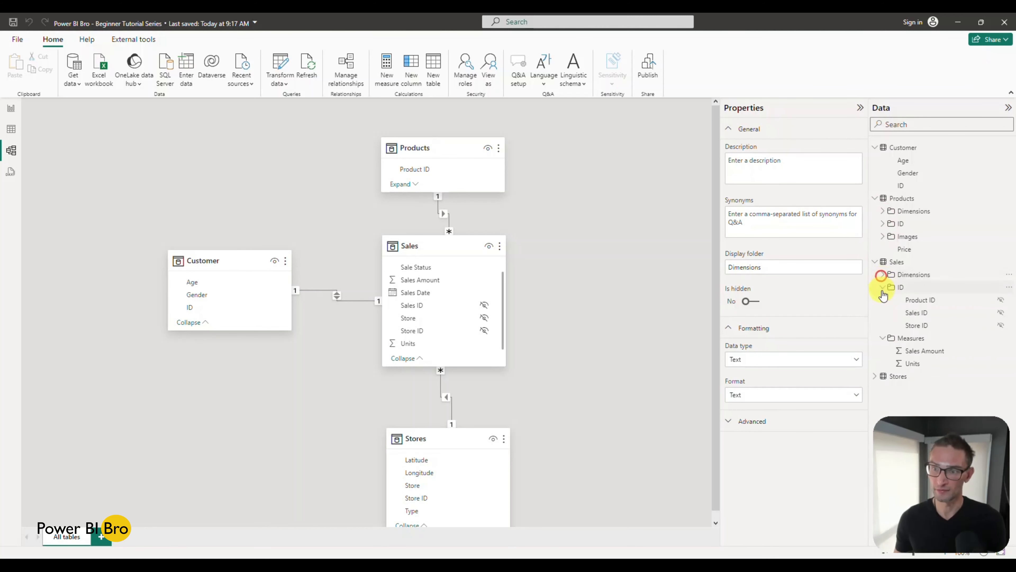
{"action": "left_click", "coordinate": [883, 287]}
{"action": "left_click", "coordinate": [883, 300]}
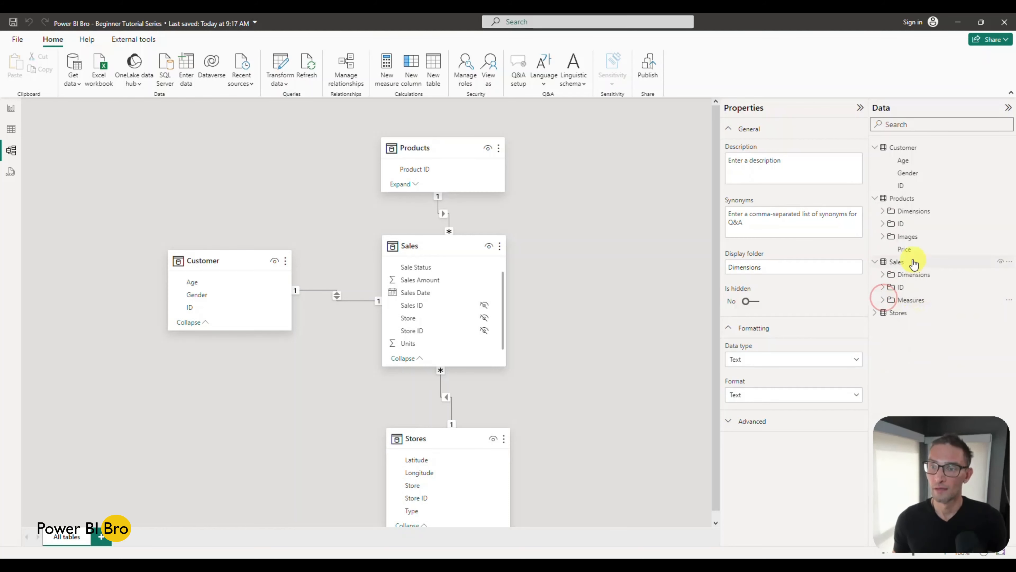
Step: Look over the Products data rows, and add the Price column to the sales table on the report page
{"action": "left_click", "coordinate": [15, 132]}
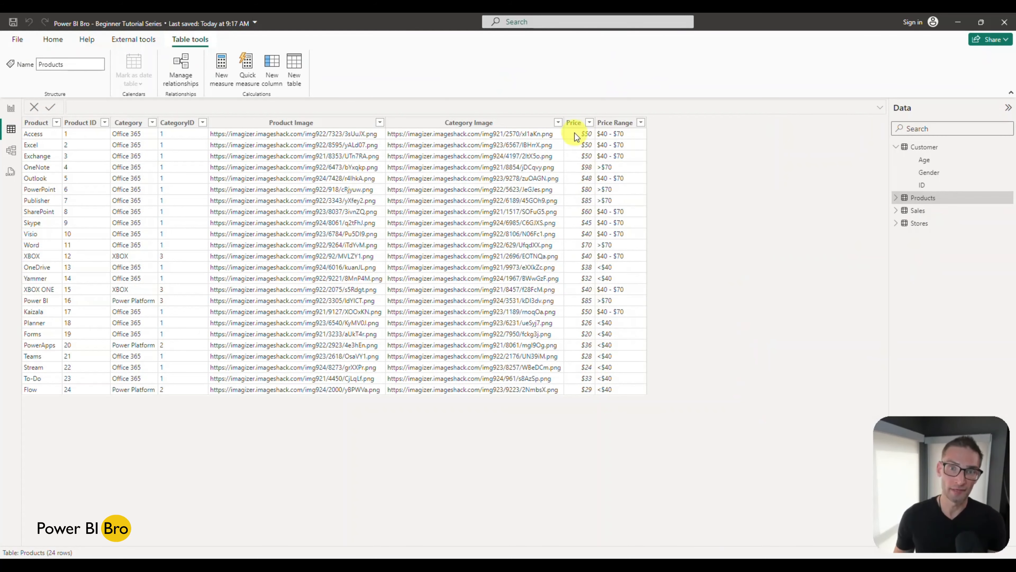
{"action": "left_click", "coordinate": [12, 111]}
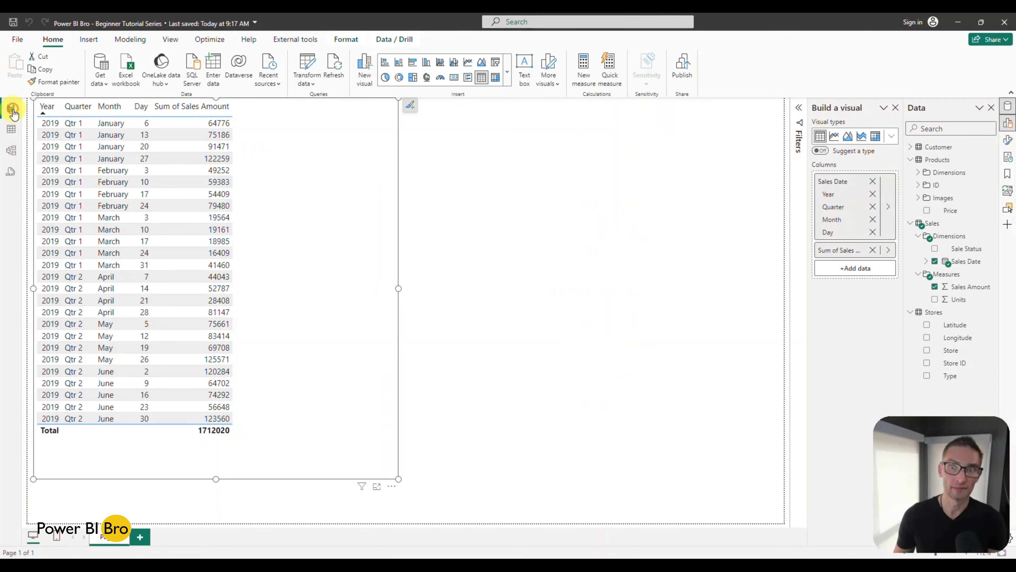
{"action": "left_click", "coordinate": [950, 212]}
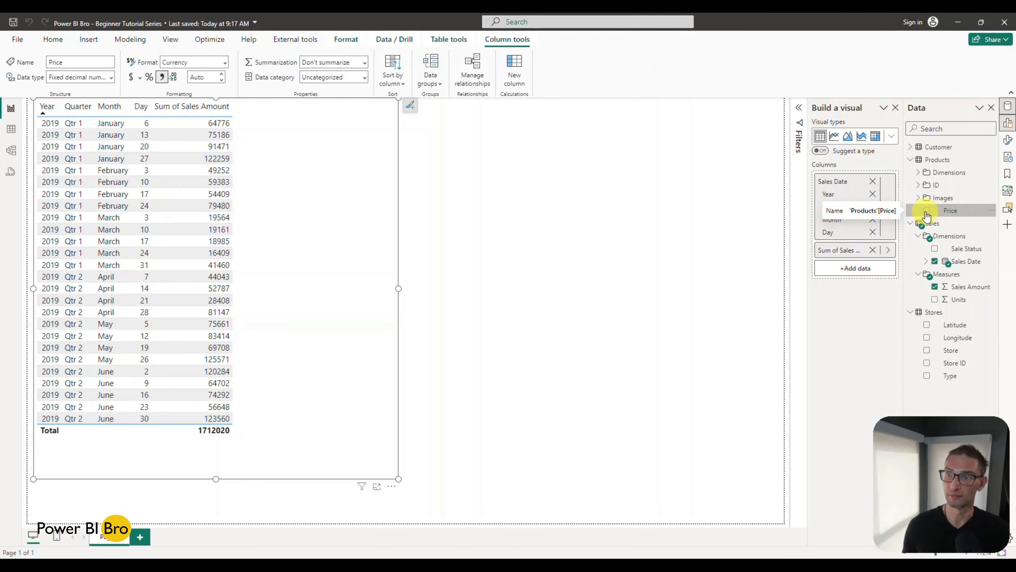
{"action": "left_click", "coordinate": [927, 211]}
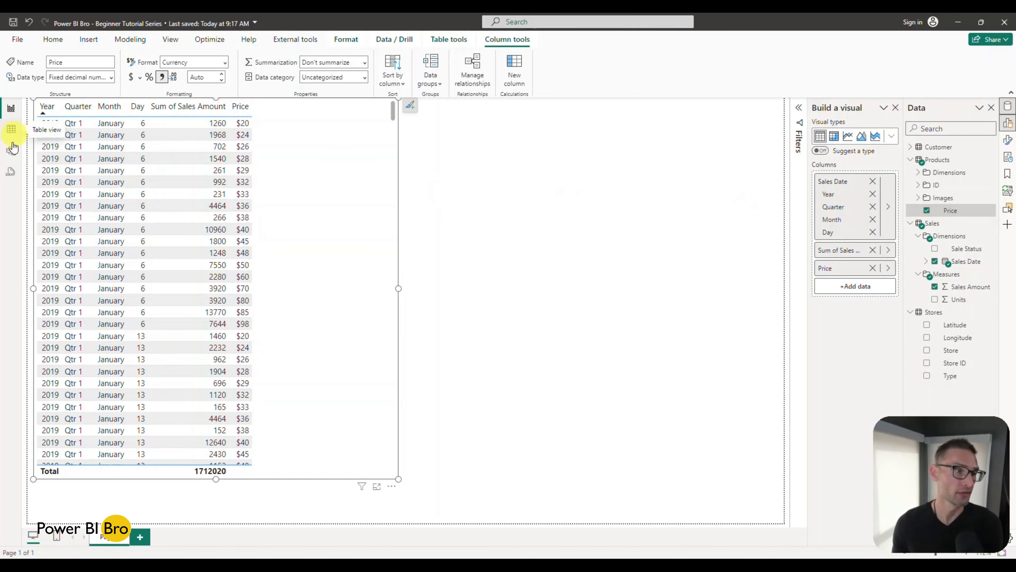
Step: Place the Price column of the Products table in a display folder named Measure in the model
{"action": "left_click", "coordinate": [11, 151]}
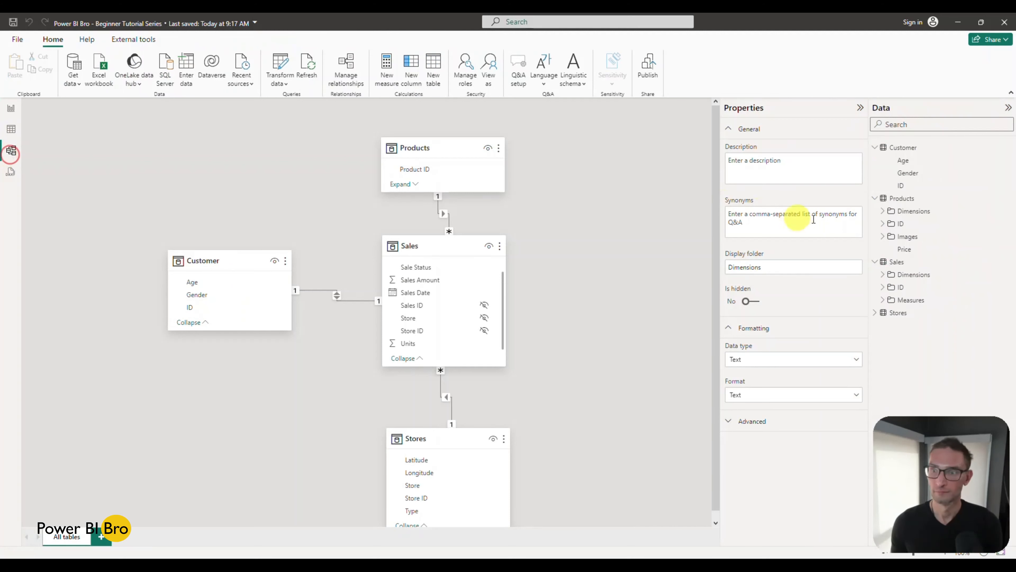
{"action": "left_click", "coordinate": [909, 249]}
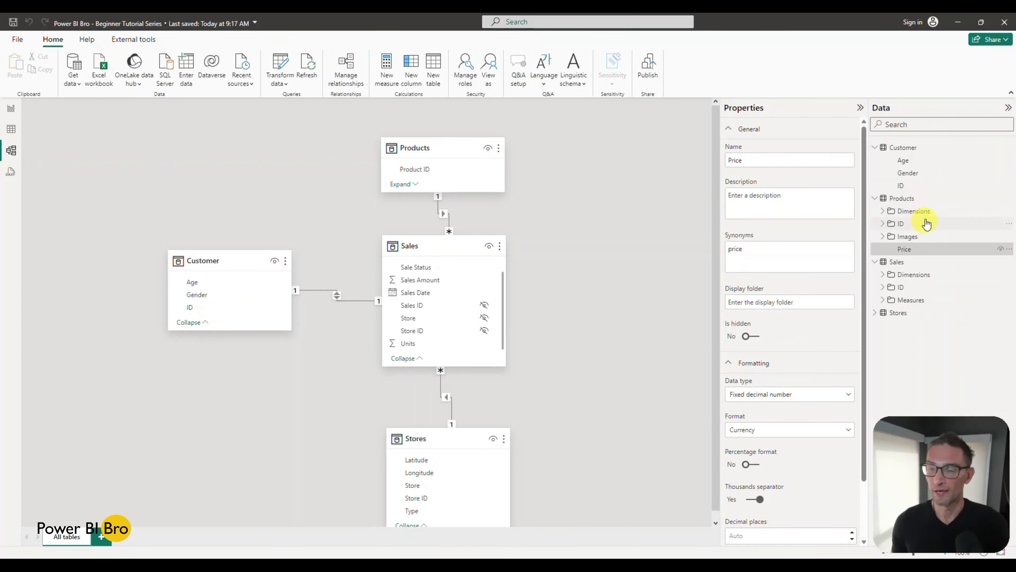
{"action": "left_click", "coordinate": [768, 302]}
{"action": "type", "text": "Measure"}
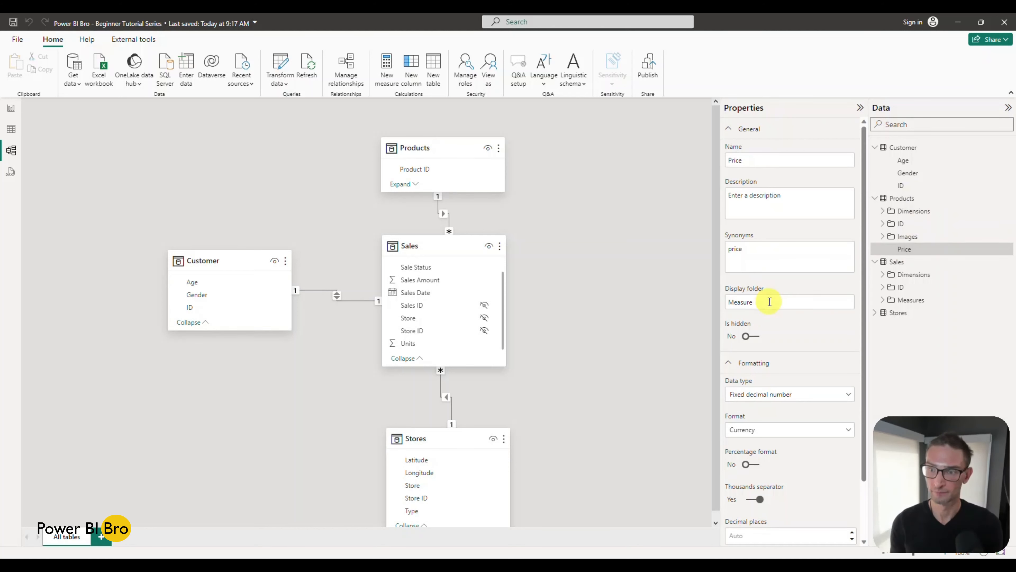
{"action": "key", "text": "Return"}
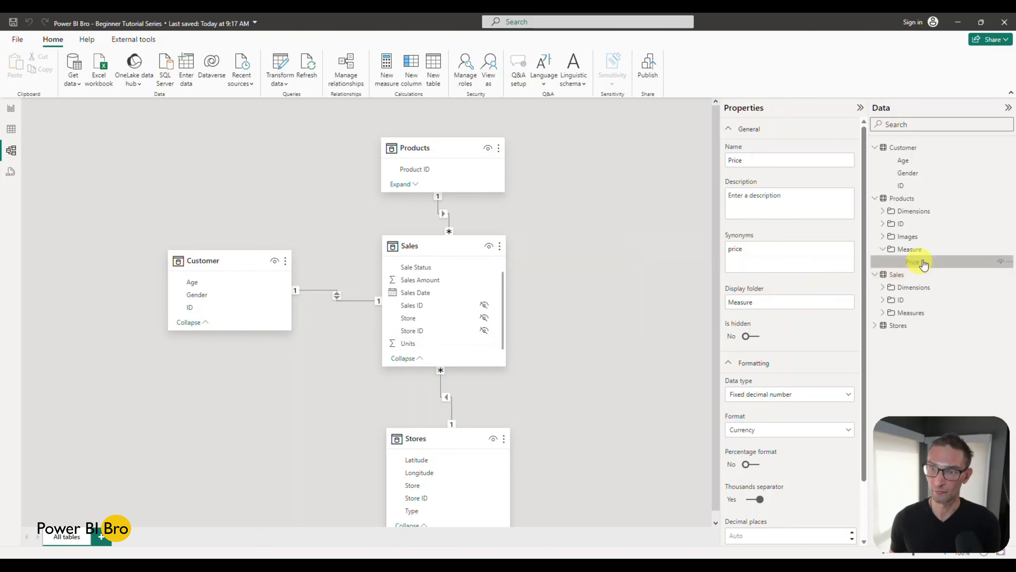
Step: Set the Price column's display folder to z_Issue, hide the column, and collapse the folder
{"action": "left_click_drag", "start_coordinate": [777, 310], "coordinate": [709, 305]}
{"action": "type", "text": "z"}
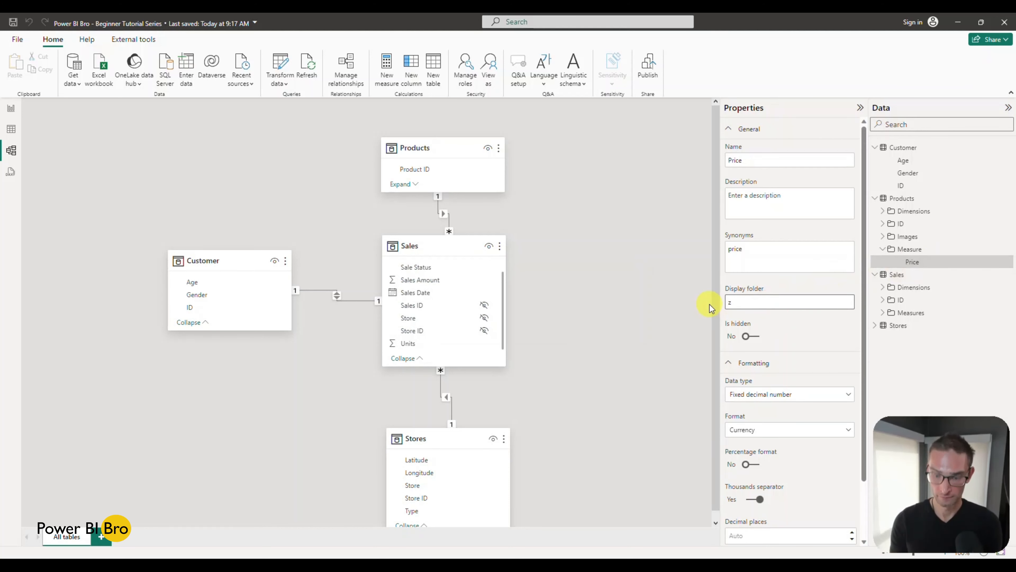
{"action": "type", "text": "_Issue"}
{"action": "key", "text": "Return"}
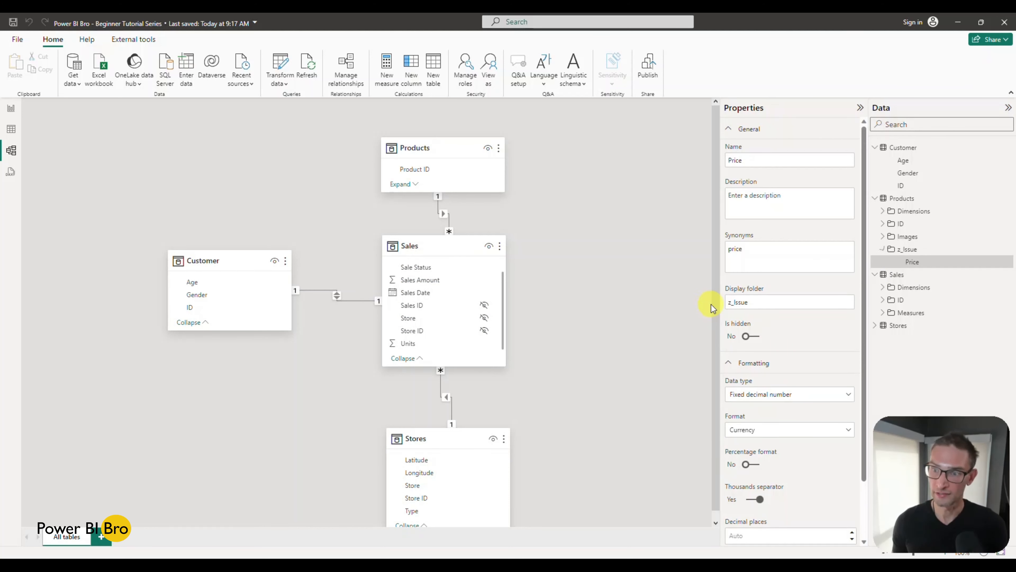
{"action": "left_click", "coordinate": [1001, 261]}
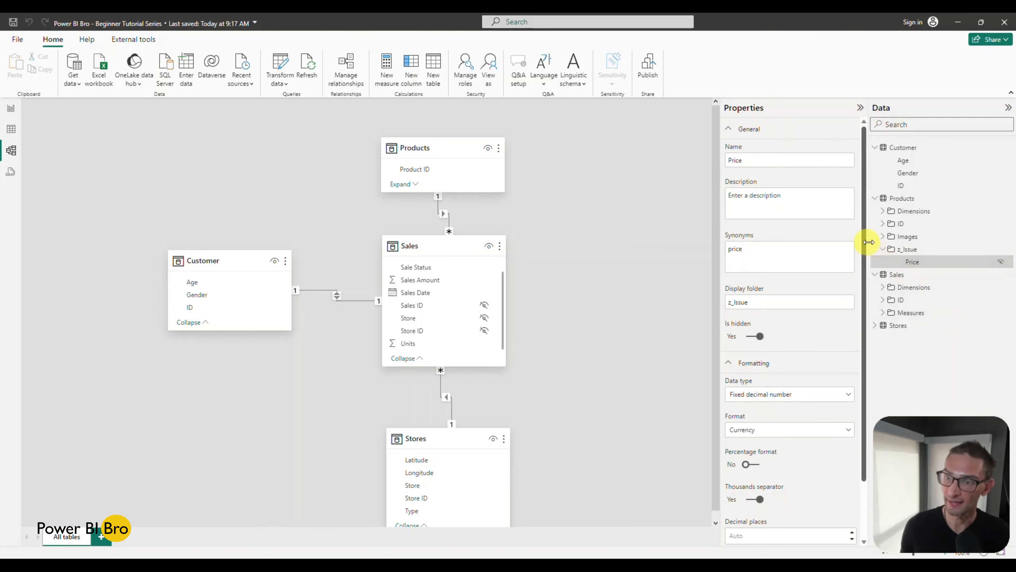
{"action": "left_click", "coordinate": [883, 249]}
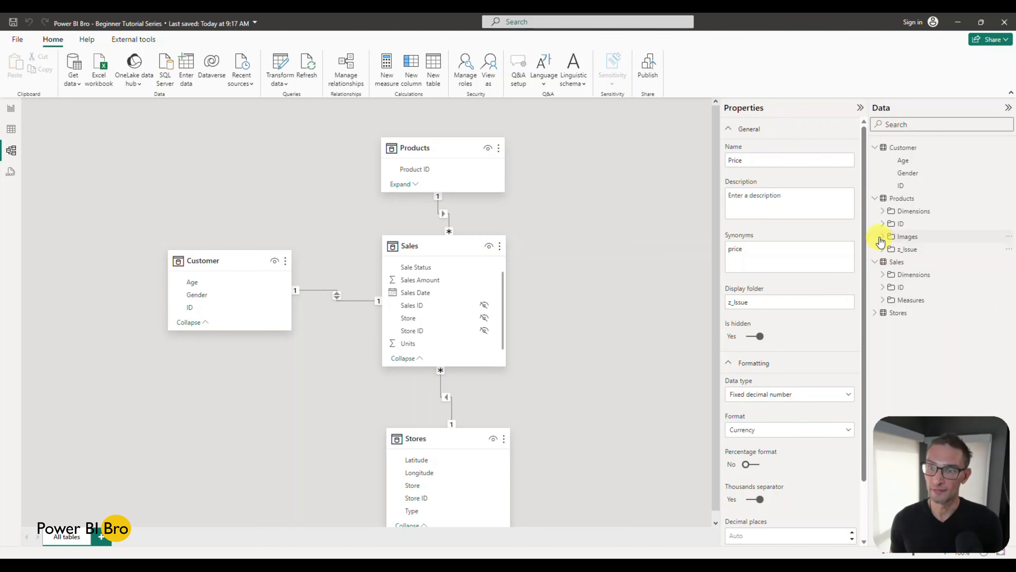
Step: Place the Age and Gender columns of the Customer table in a display folder named Dimensions, using the Products folders as reference
{"action": "left_click", "coordinate": [883, 224]}
{"action": "left_click", "coordinate": [883, 211]}
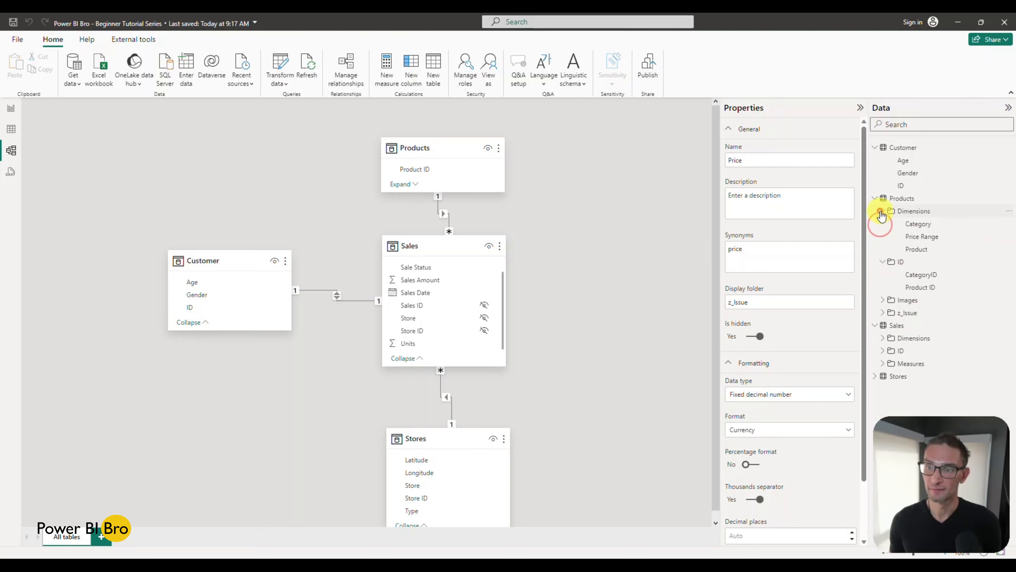
{"action": "left_click", "coordinate": [912, 161]}
{"action": "left_click", "coordinate": [915, 175], "text": "ctrl"}
{"action": "left_click", "coordinate": [799, 267]}
{"action": "type", "text": "Dimensions"}
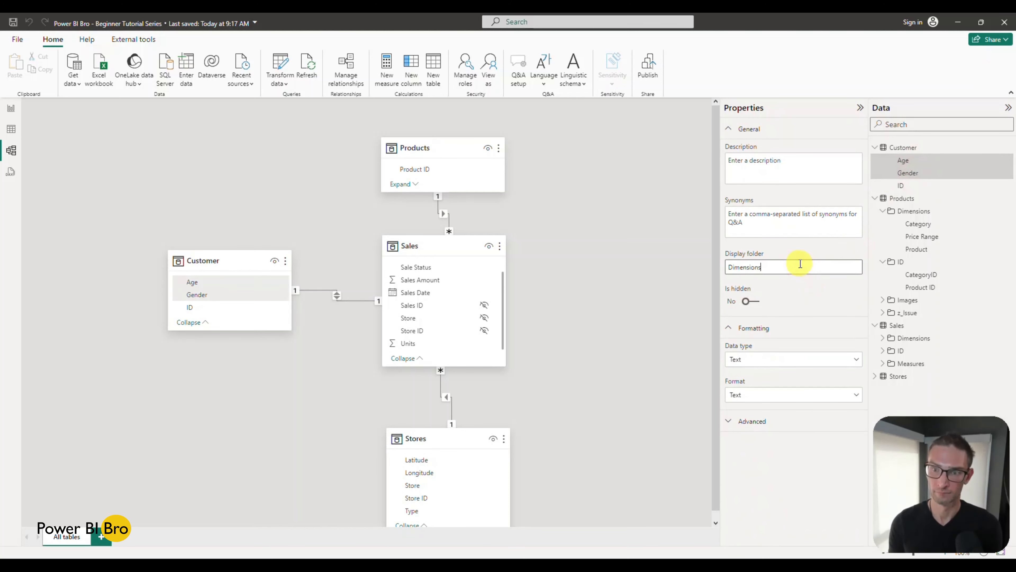
{"action": "key", "text": "Return"}
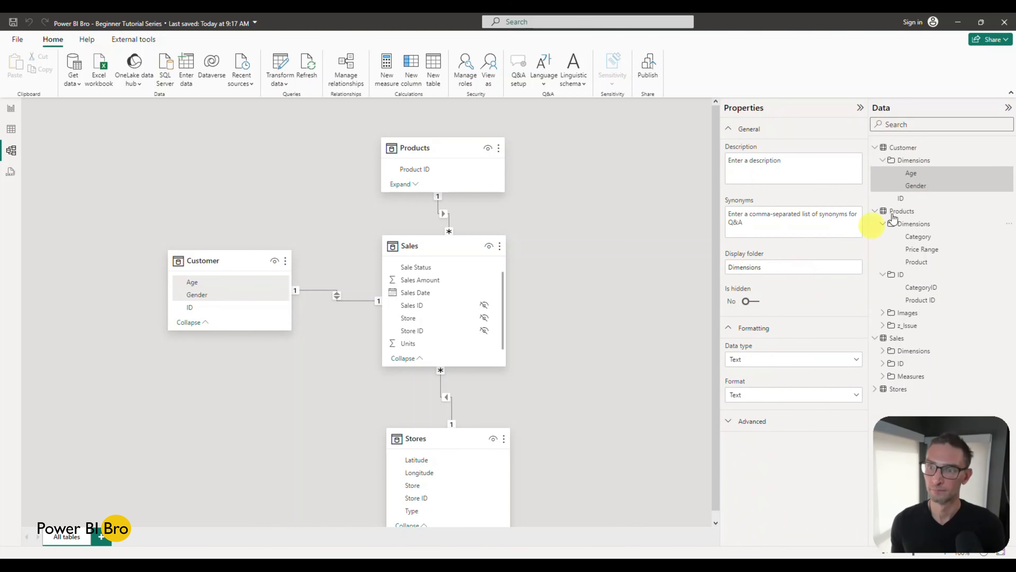
Step: Place the ID column of the Customer table in a display folder named ID
{"action": "left_click", "coordinate": [919, 197]}
{"action": "left_click", "coordinate": [763, 300]}
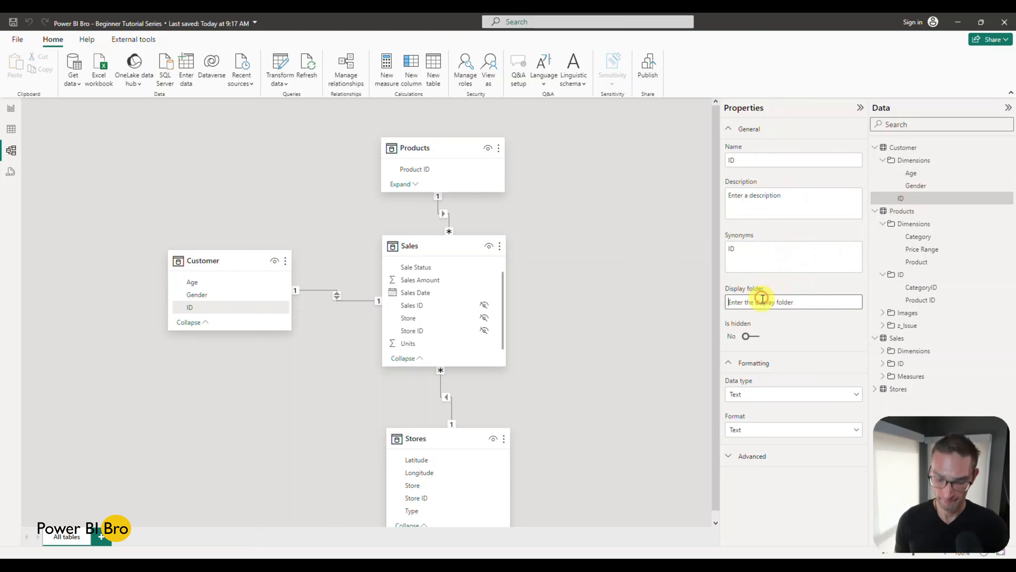
{"action": "type", "text": "ID"}
{"action": "key", "text": "Return"}
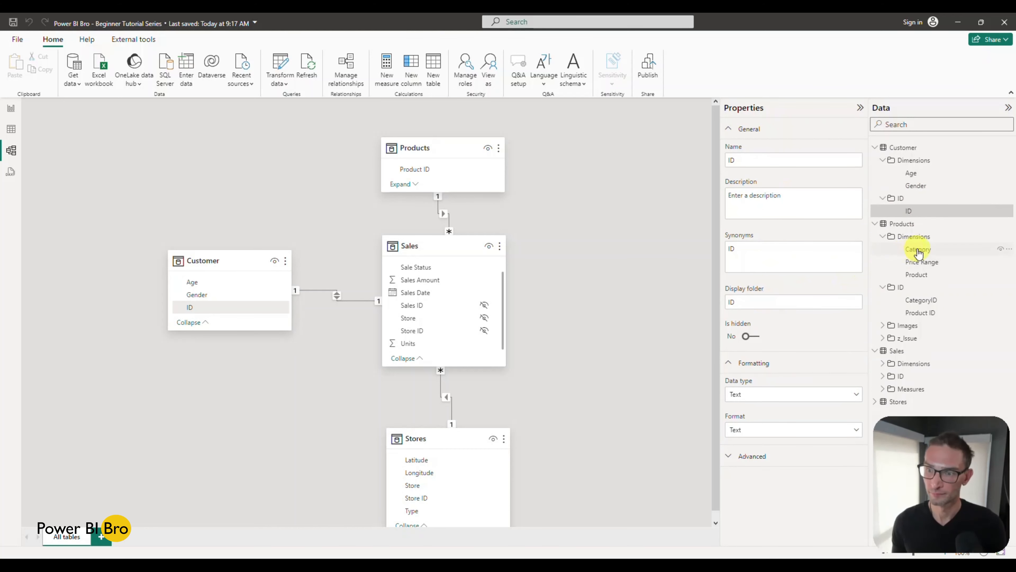
Step: Place the Latitude, Longitude and Store ID columns of the Stores table in a display folder named ID
{"action": "left_click", "coordinate": [875, 402]}
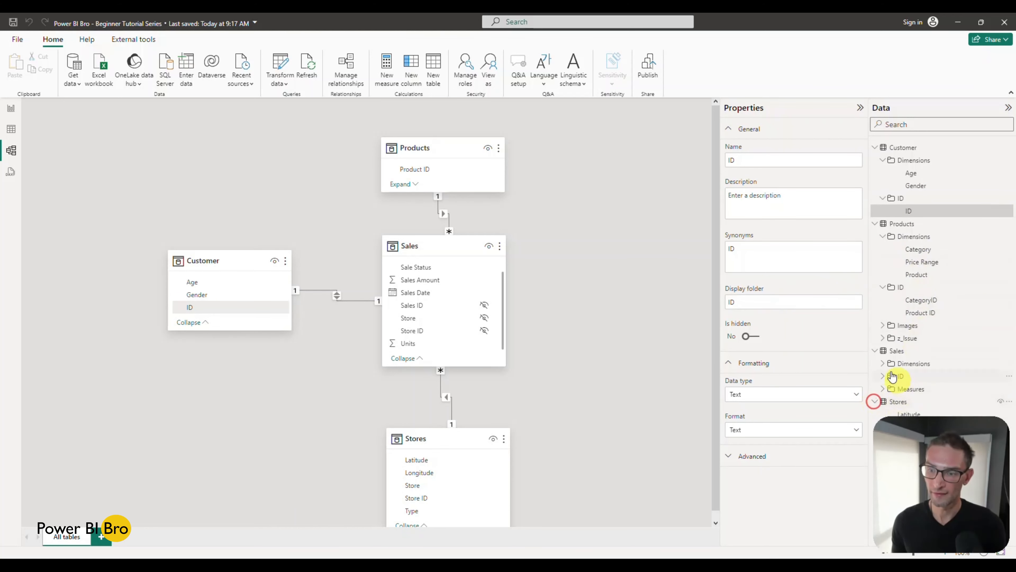
{"action": "left_click", "coordinate": [875, 223]}
{"action": "left_click", "coordinate": [875, 149]}
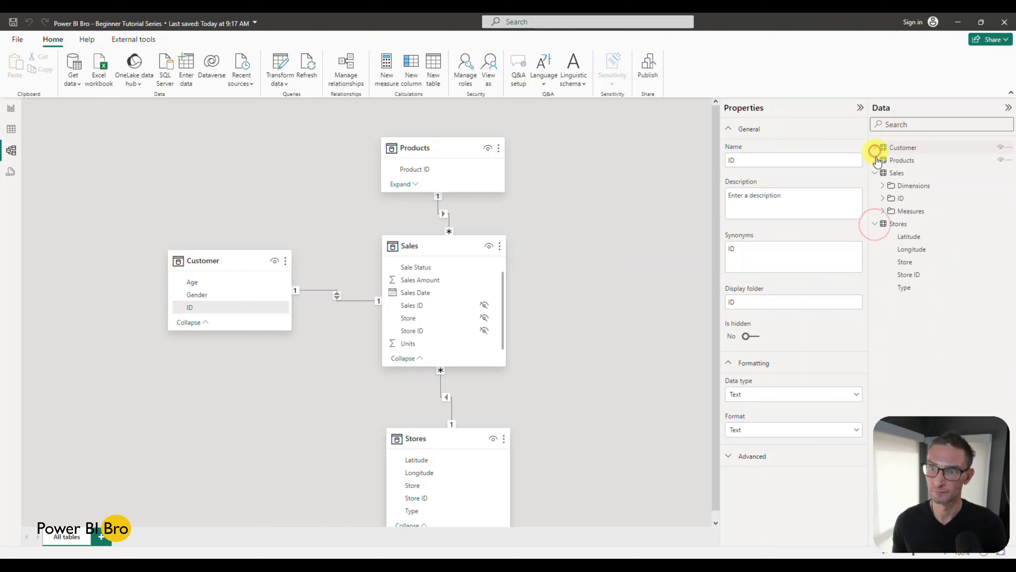
{"action": "left_click", "coordinate": [916, 237]}
{"action": "left_click", "coordinate": [913, 249], "text": "ctrl"}
{"action": "left_click", "coordinate": [916, 274], "text": "ctrl"}
{"action": "left_click", "coordinate": [775, 267]}
{"action": "type", "text": "IDS"}
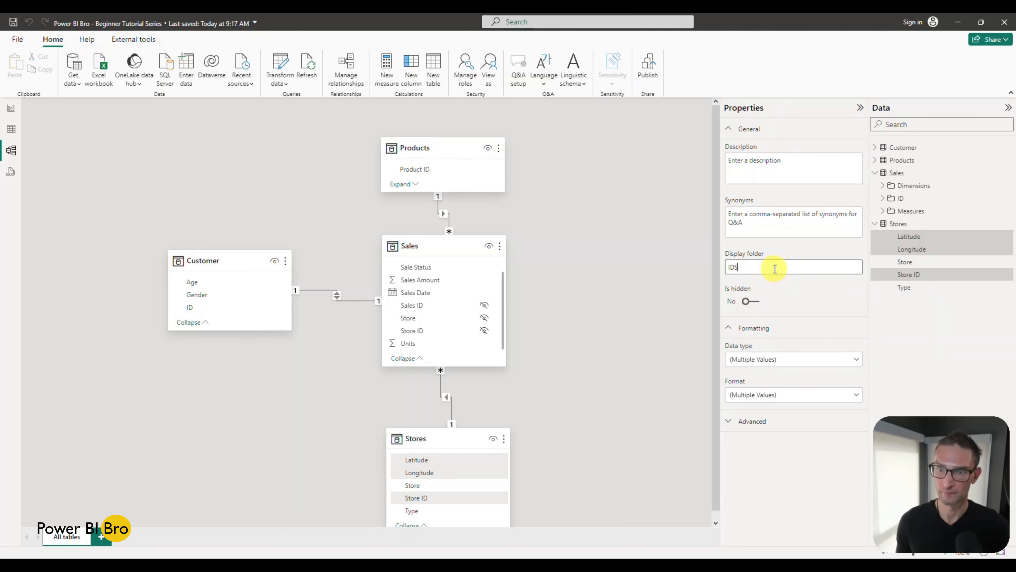
{"action": "key", "text": "BackSpace"}
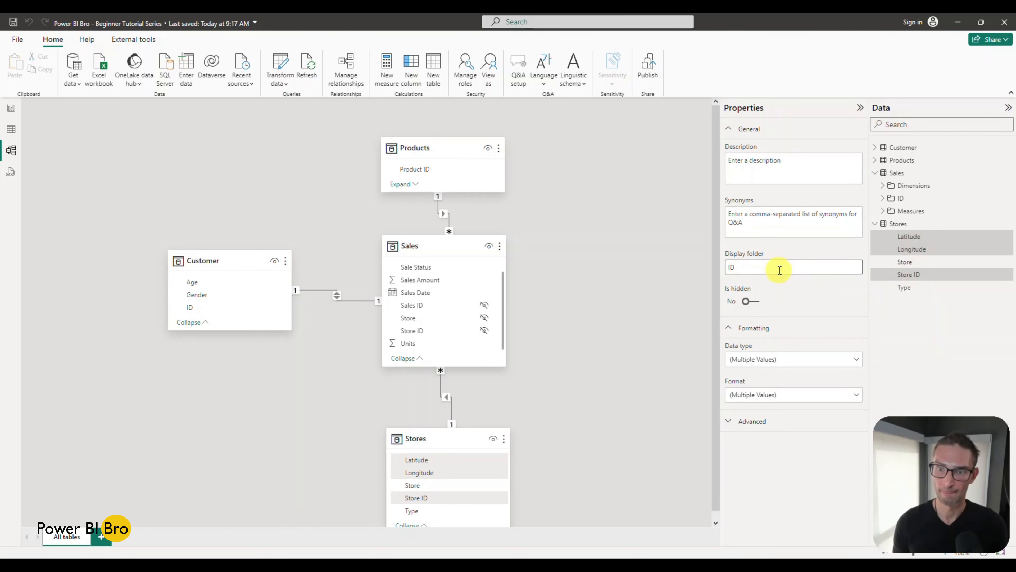
{"action": "key", "text": "Return"}
Step: Place the Store and Type columns of the Stores table in a display folder named Dimensions
{"action": "left_click", "coordinate": [906, 288]}
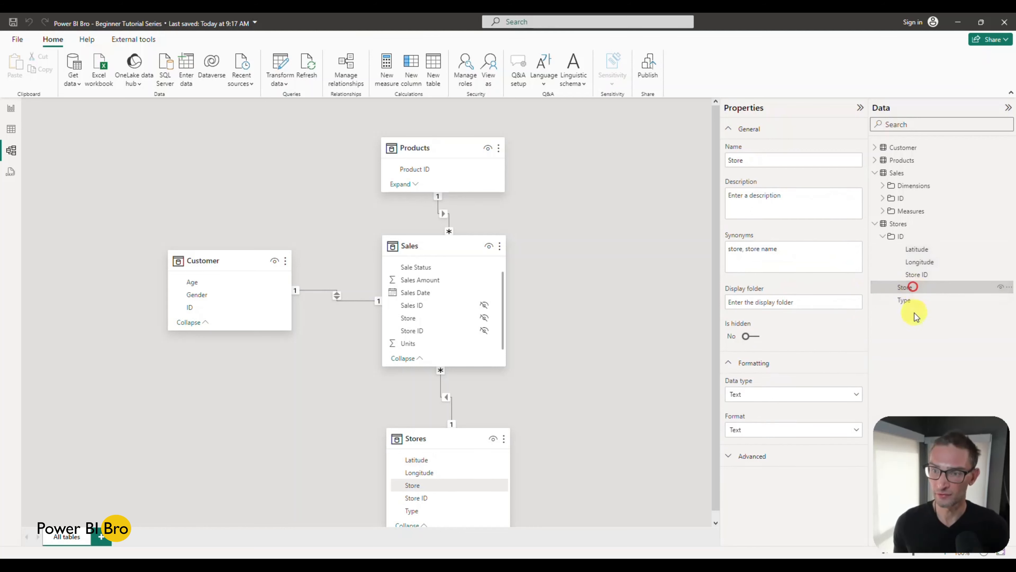
{"action": "left_click", "coordinate": [916, 300], "text": "ctrl"}
{"action": "left_click", "coordinate": [802, 274]}
{"action": "type", "text": "Dimensions"}
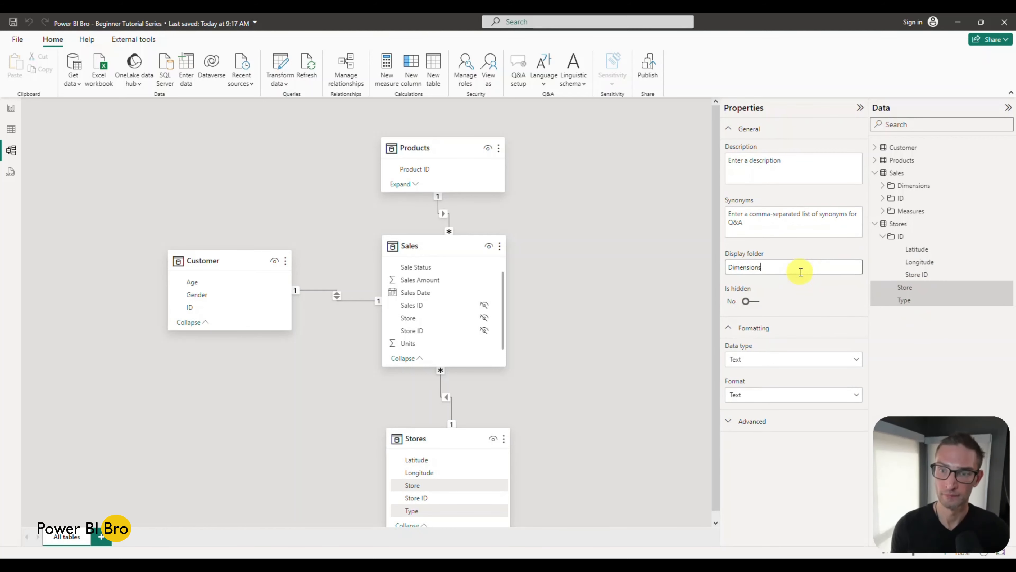
{"action": "key", "text": "Return"}
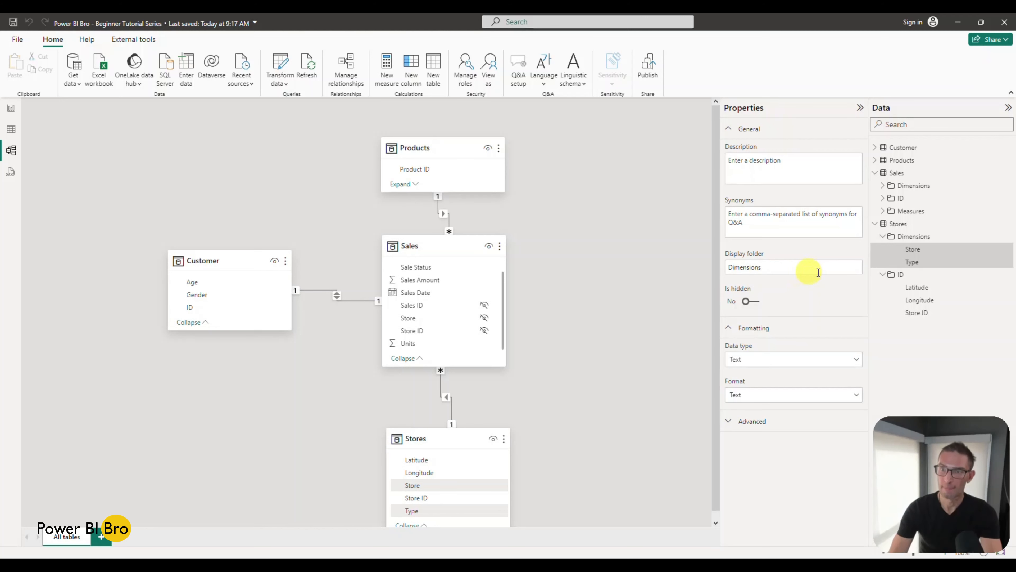
Step: Try to change the data type of the Product column in the Products table to Fixed decimal number
{"action": "left_click", "coordinate": [906, 210]}
{"action": "left_click", "coordinate": [883, 211]}
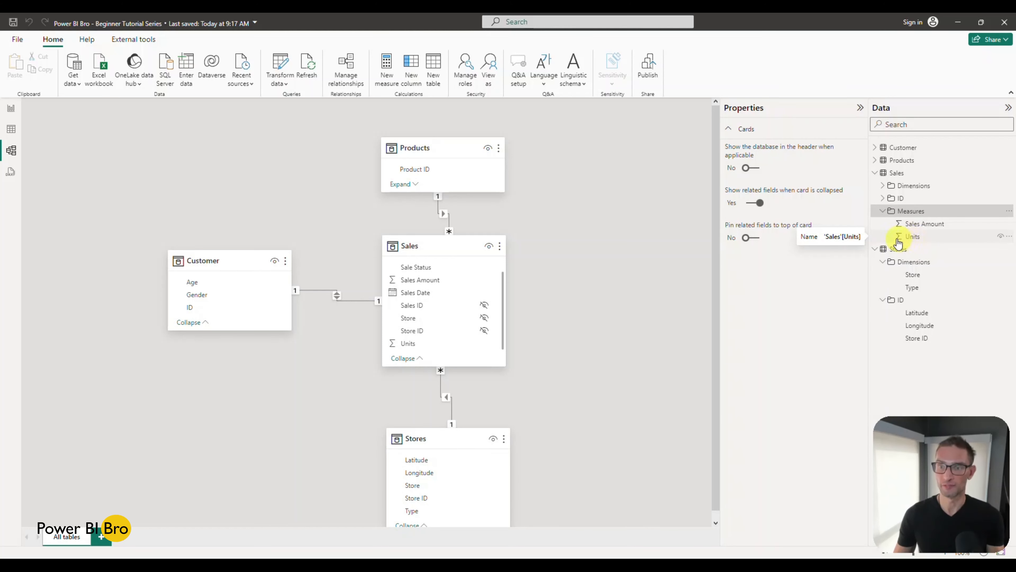
{"action": "left_click", "coordinate": [875, 161]}
{"action": "left_click", "coordinate": [912, 213]}
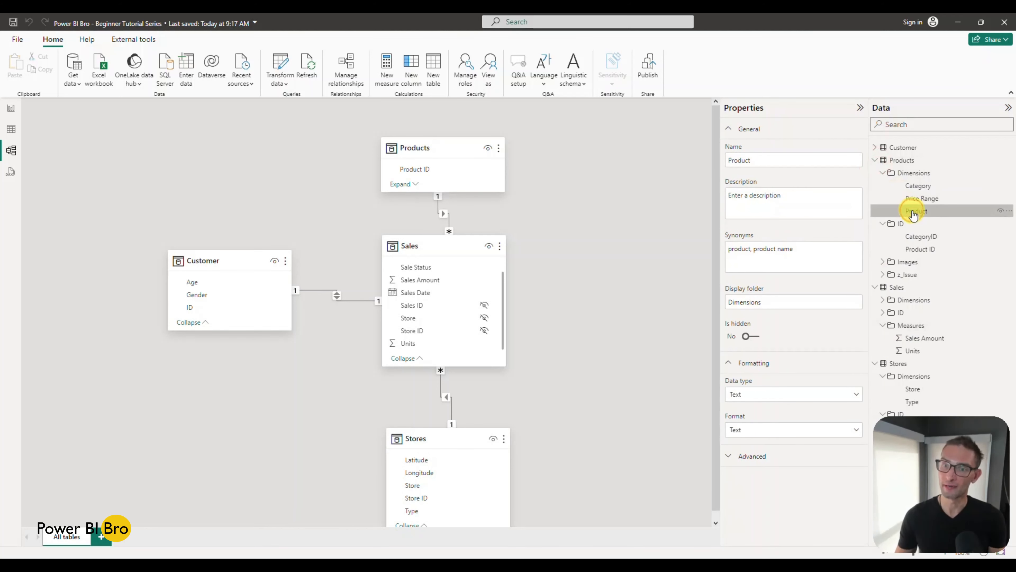
{"action": "left_click", "coordinate": [760, 395]}
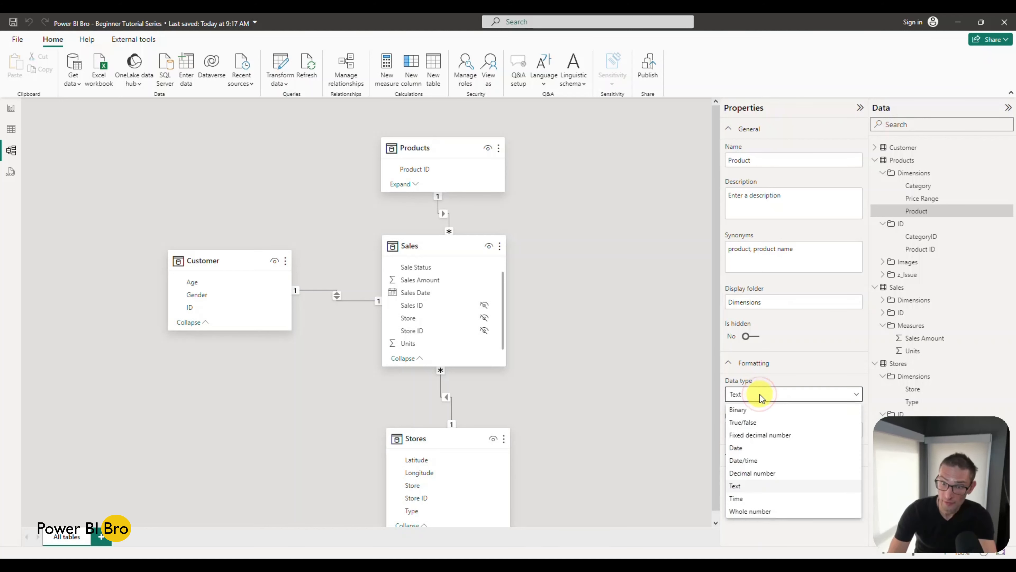
{"action": "left_click", "coordinate": [751, 439]}
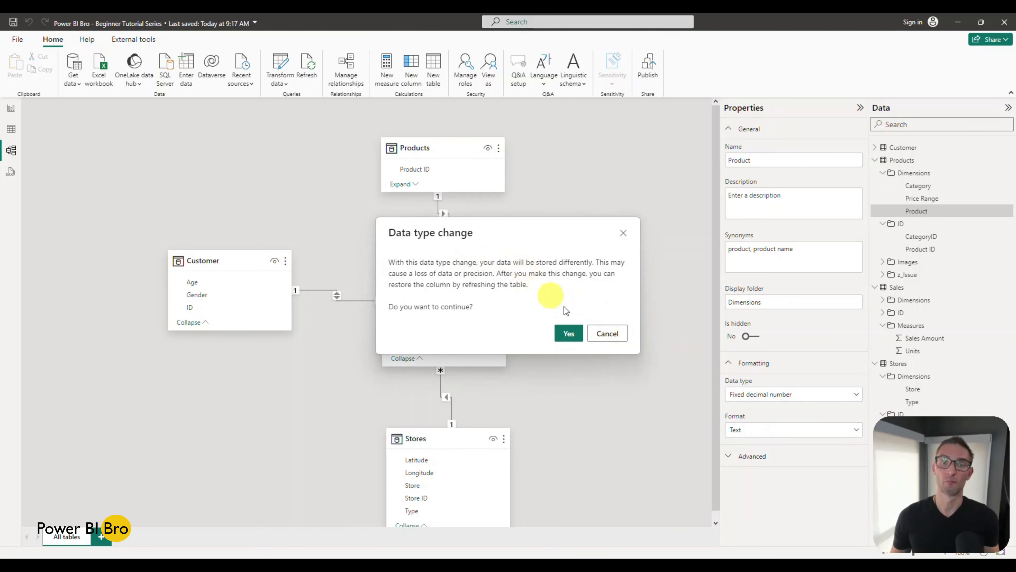
{"action": "left_click", "coordinate": [568, 333]}
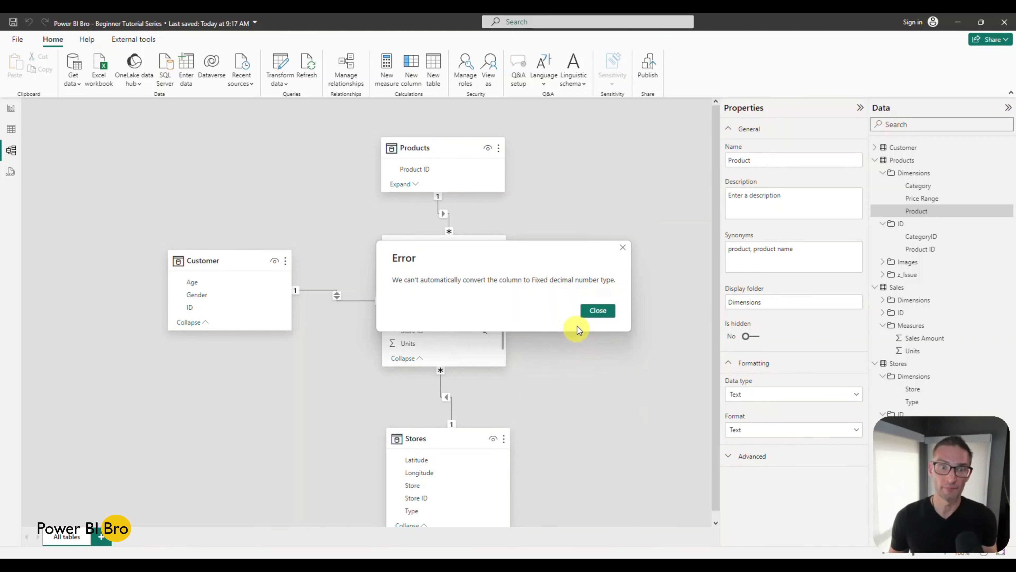
{"action": "left_click", "coordinate": [603, 313]}
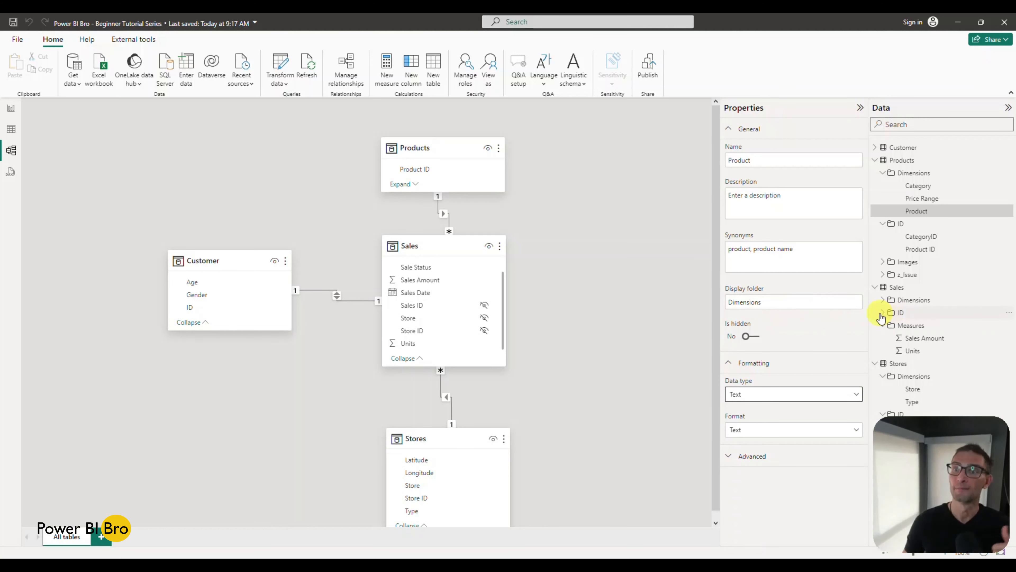
Step: Collapse the Dimensions and ID folders of Products, and collapse all tables in the field list
{"action": "left_click", "coordinate": [882, 274]}
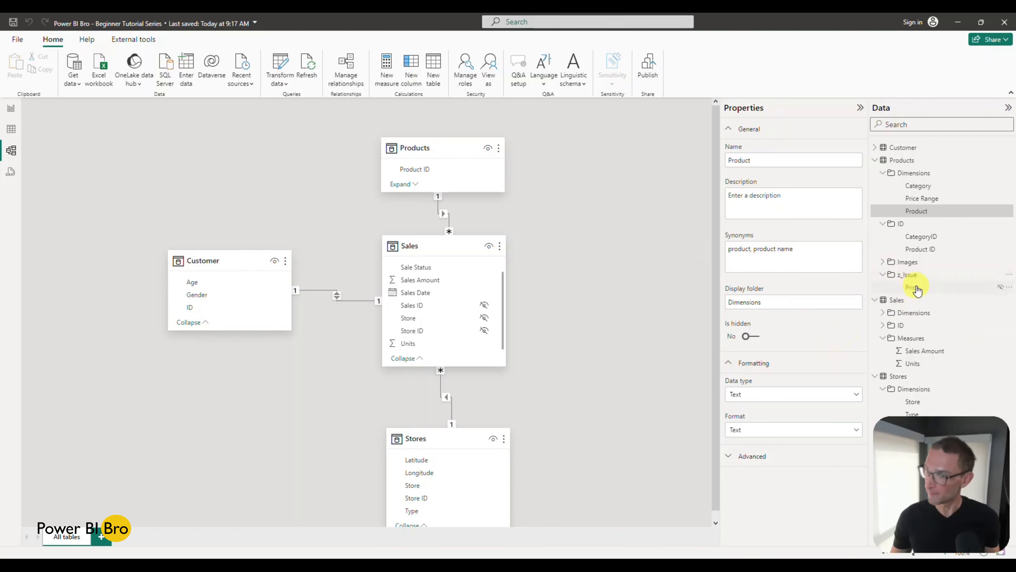
{"action": "left_click", "coordinate": [883, 173]}
{"action": "left_click", "coordinate": [882, 185]}
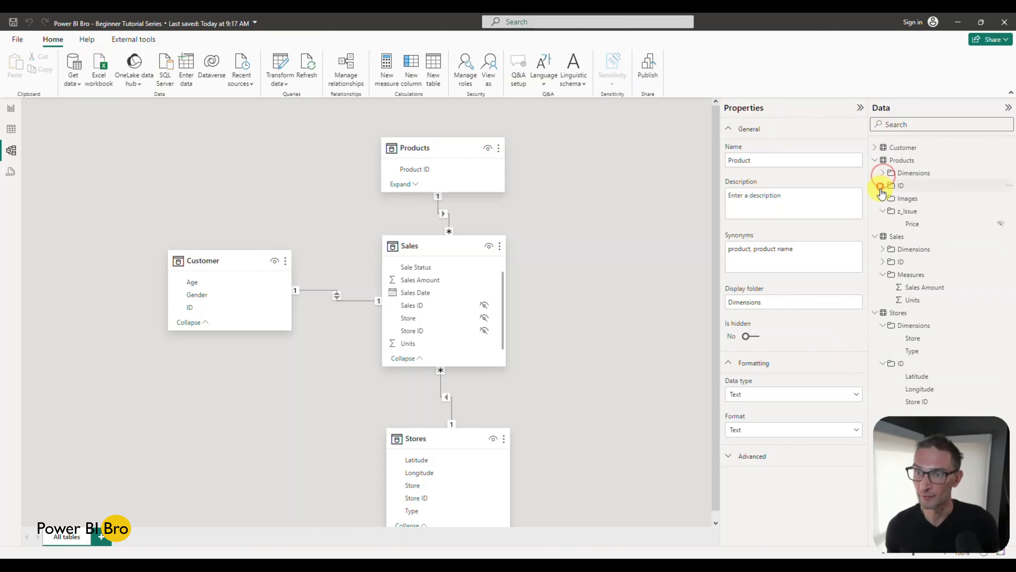
{"action": "left_click", "coordinate": [874, 160]}
{"action": "left_click", "coordinate": [874, 173]}
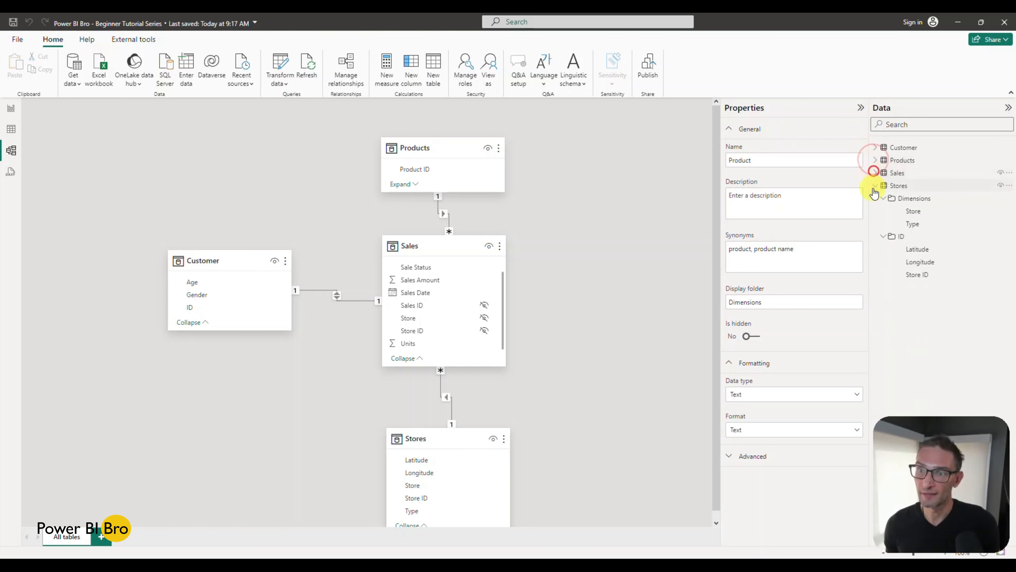
{"action": "left_click", "coordinate": [875, 185]}
{"action": "left_click", "coordinate": [875, 147]}
{"action": "left_click", "coordinate": [875, 147]}
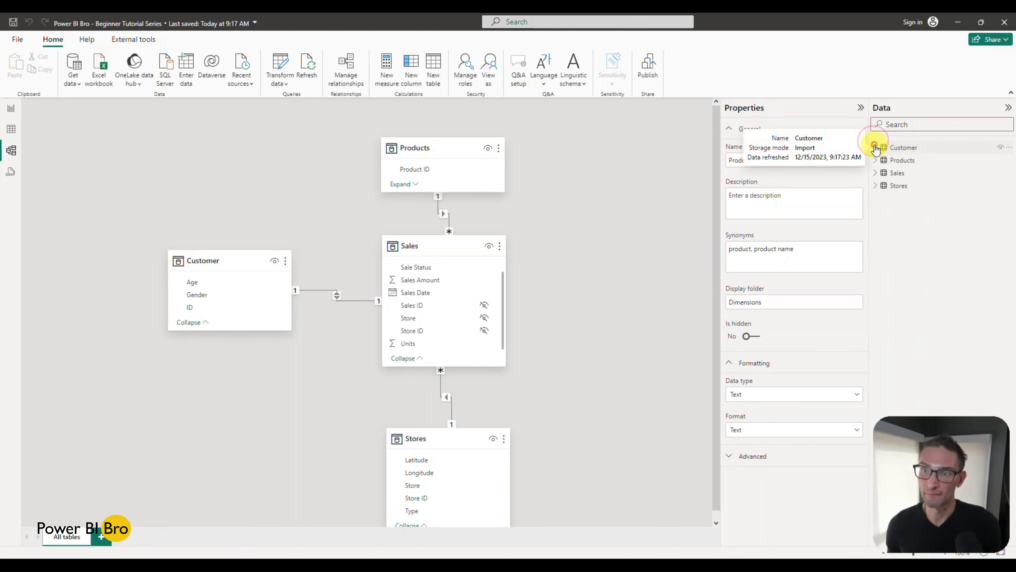
Step: Open the report view and collapse the Dimensions and Measures folders of the Sales table
{"action": "left_click", "coordinate": [11, 108]}
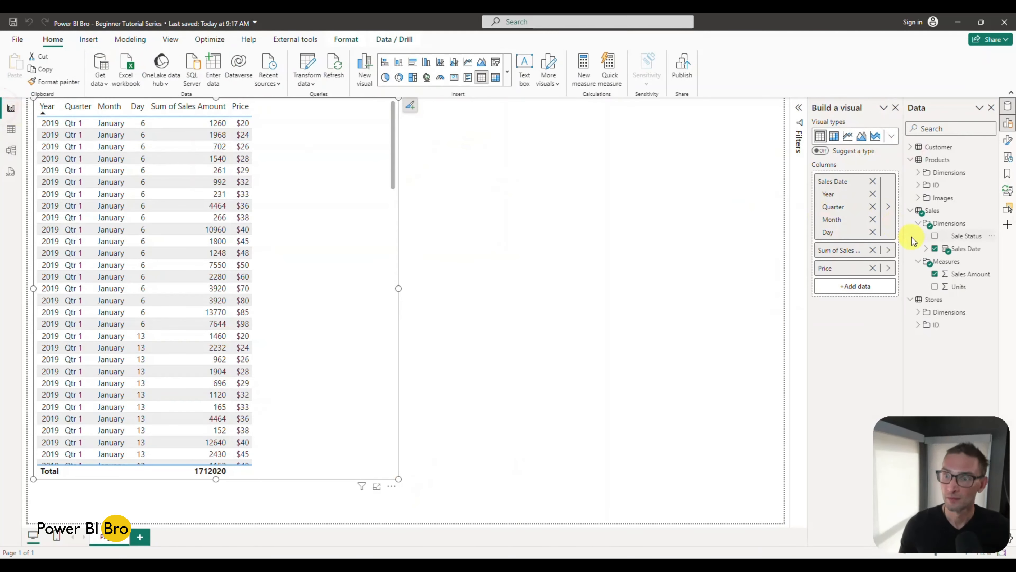
{"action": "left_click", "coordinate": [918, 223]}
{"action": "left_click", "coordinate": [919, 236]}
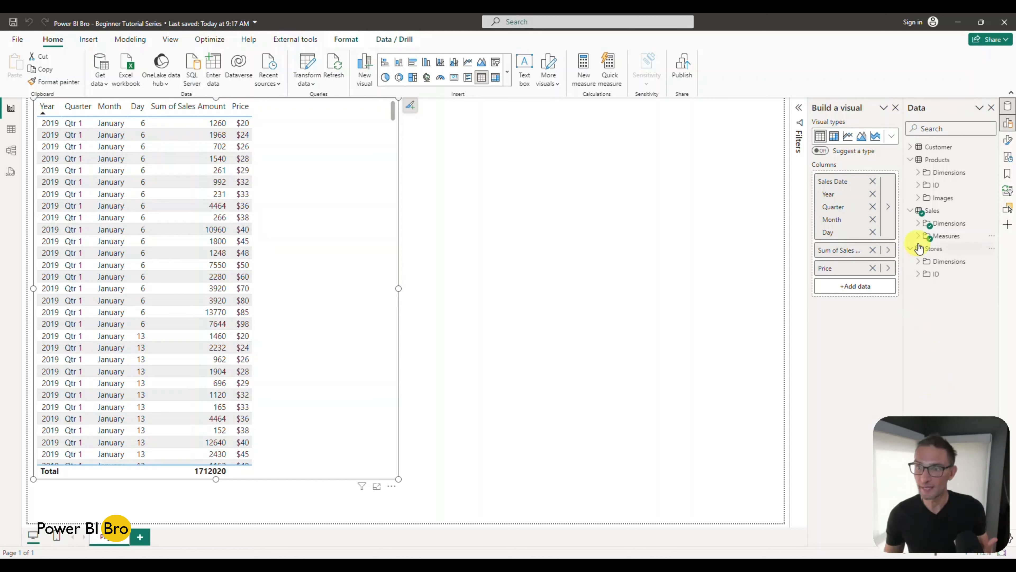
{"action": "left_click", "coordinate": [565, 299]}
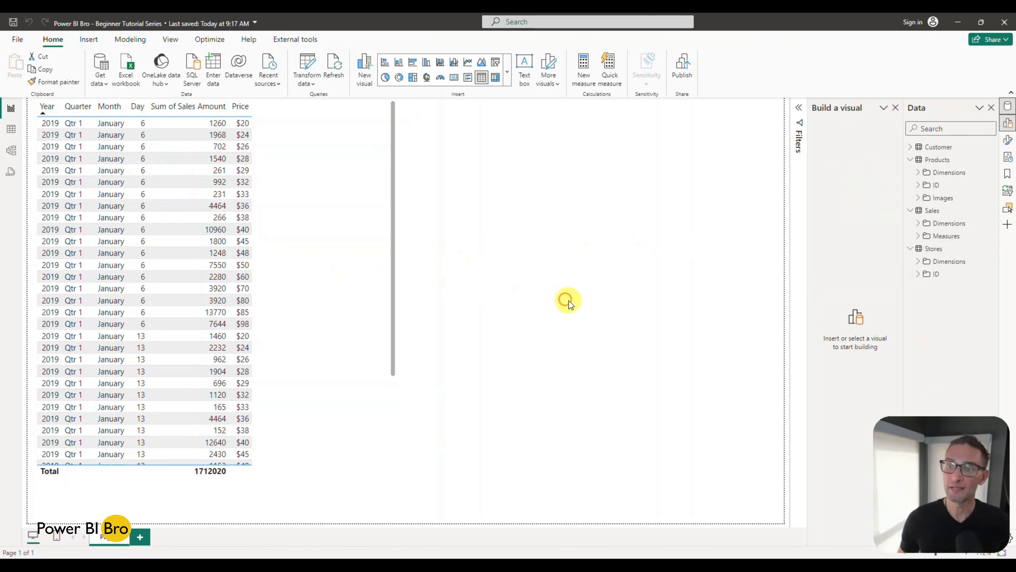
Step: Show the plain Sales Date instead of the date hierarchy in the table visual, and format the column as mm/dd/yyyy
{"action": "left_click", "coordinate": [322, 285]}
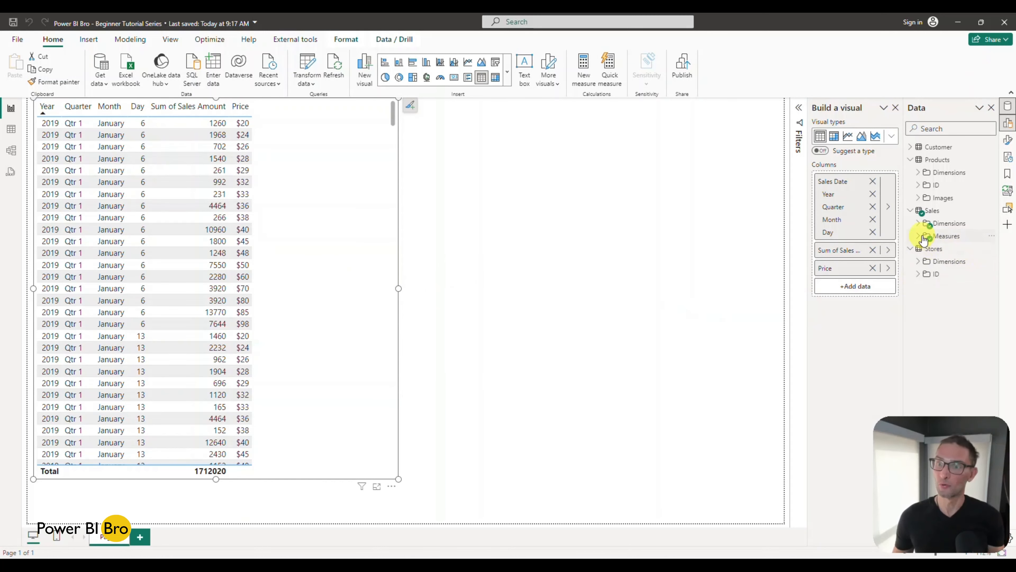
{"action": "left_click", "coordinate": [918, 226]}
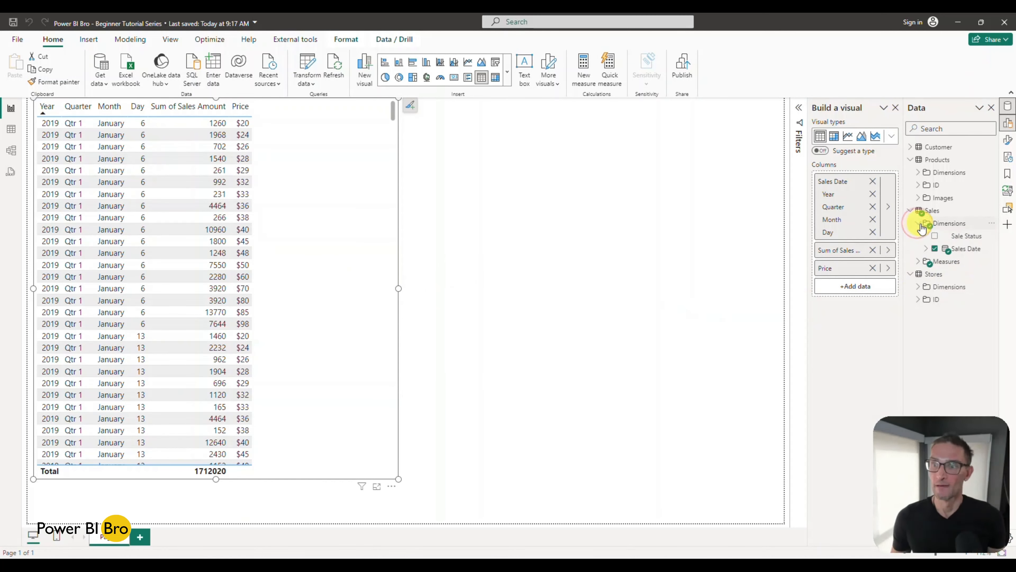
{"action": "left_click", "coordinate": [926, 248]}
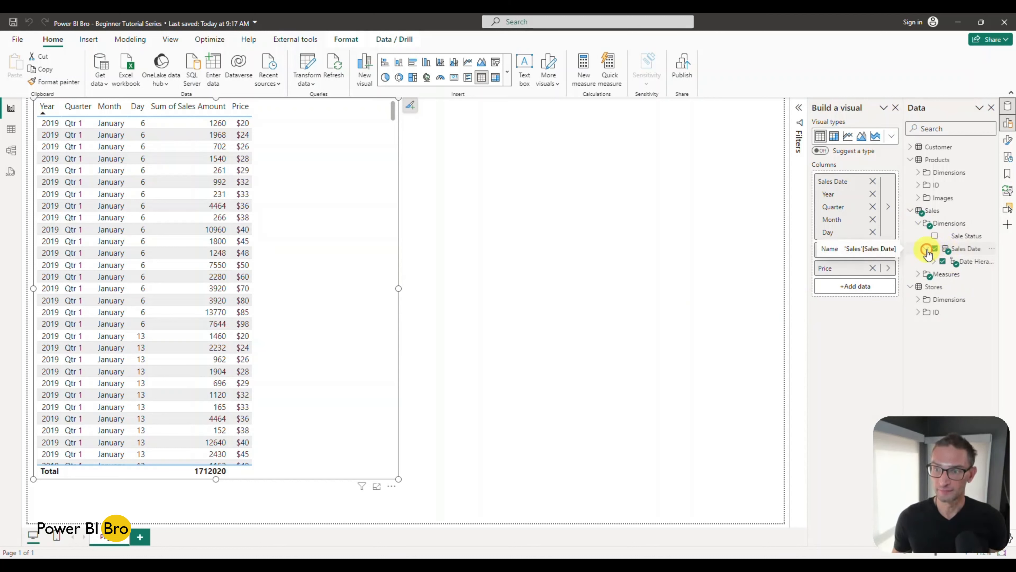
{"action": "left_click", "coordinate": [966, 248]}
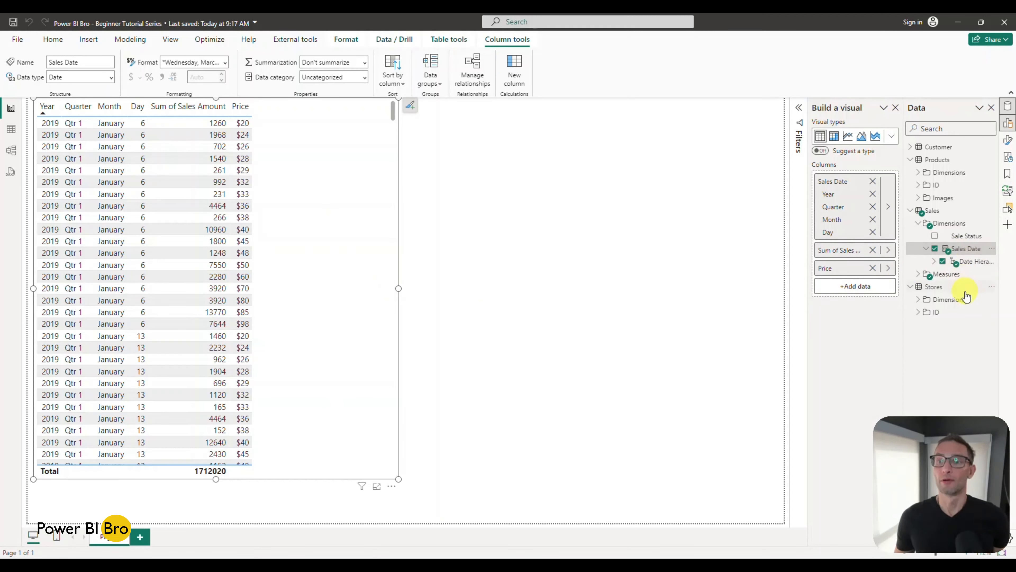
{"action": "left_click", "coordinate": [889, 252]}
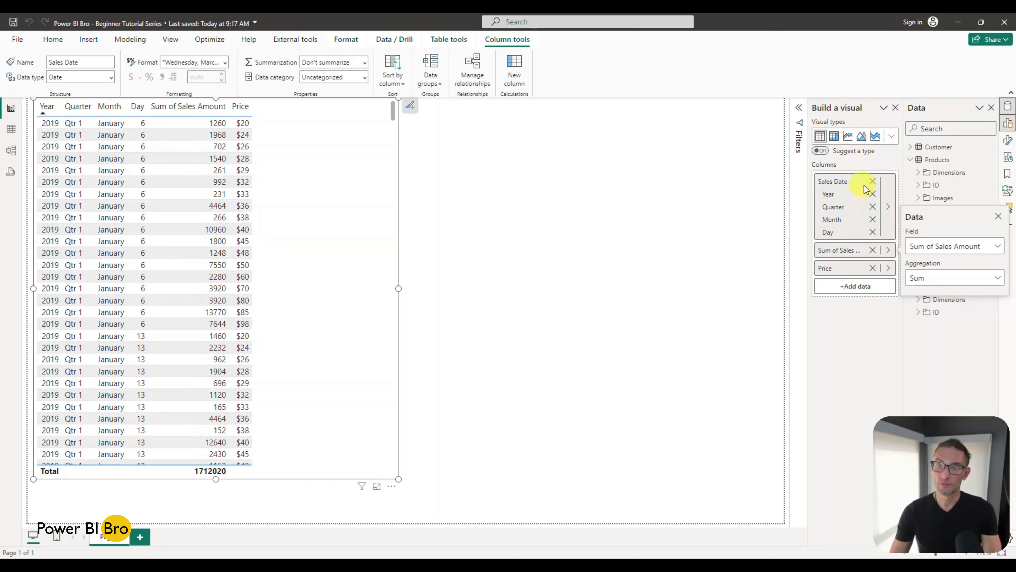
{"action": "left_click", "coordinate": [888, 207]}
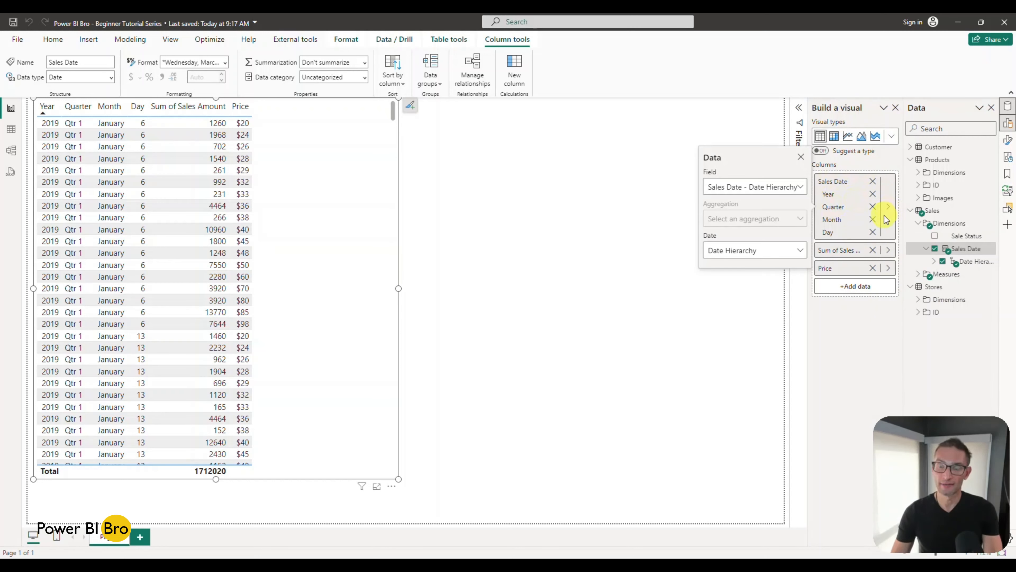
{"action": "left_click", "coordinate": [799, 250]}
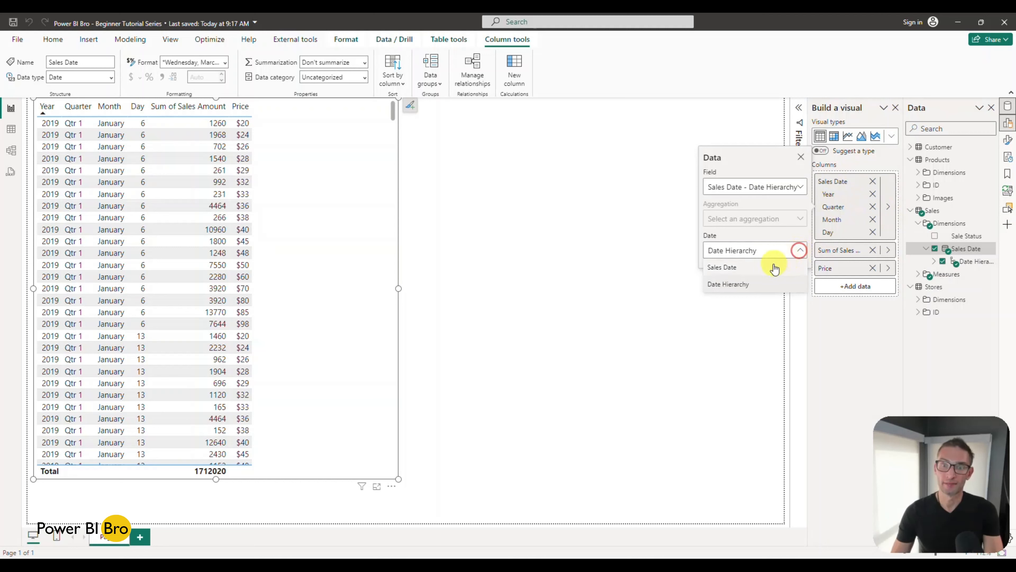
{"action": "left_click", "coordinate": [723, 267]}
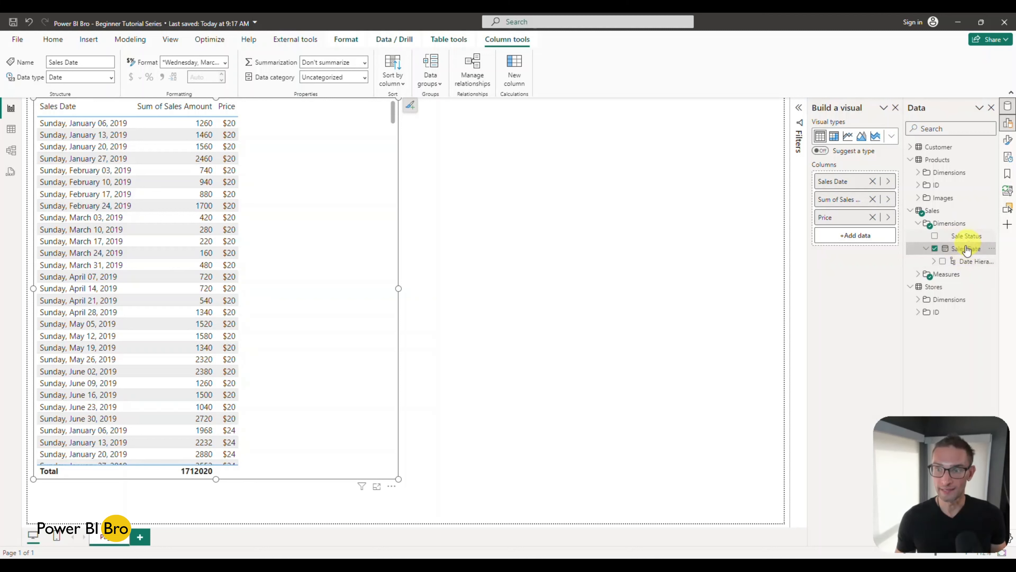
{"action": "left_click", "coordinate": [225, 63]}
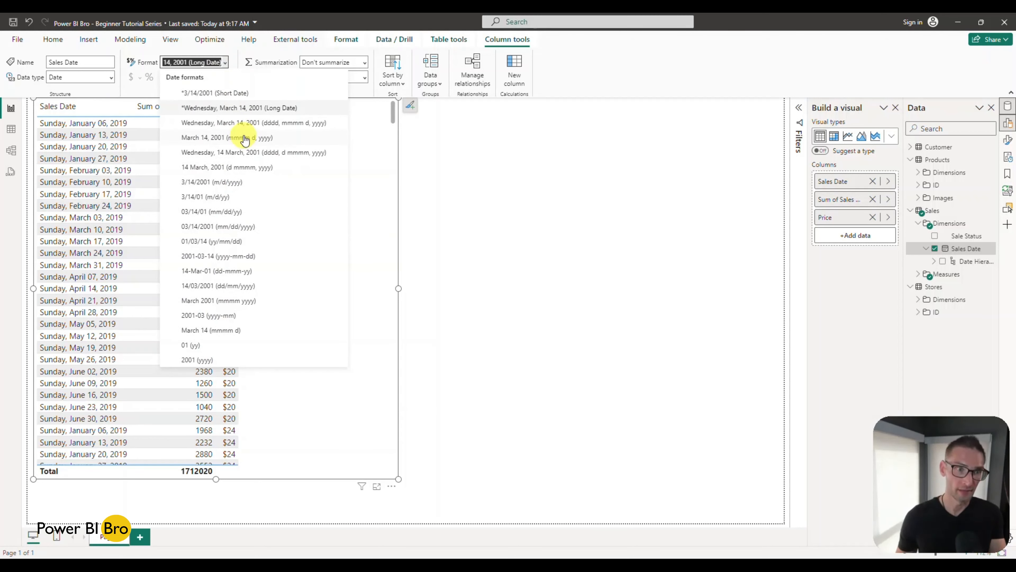
{"action": "left_click", "coordinate": [206, 227]}
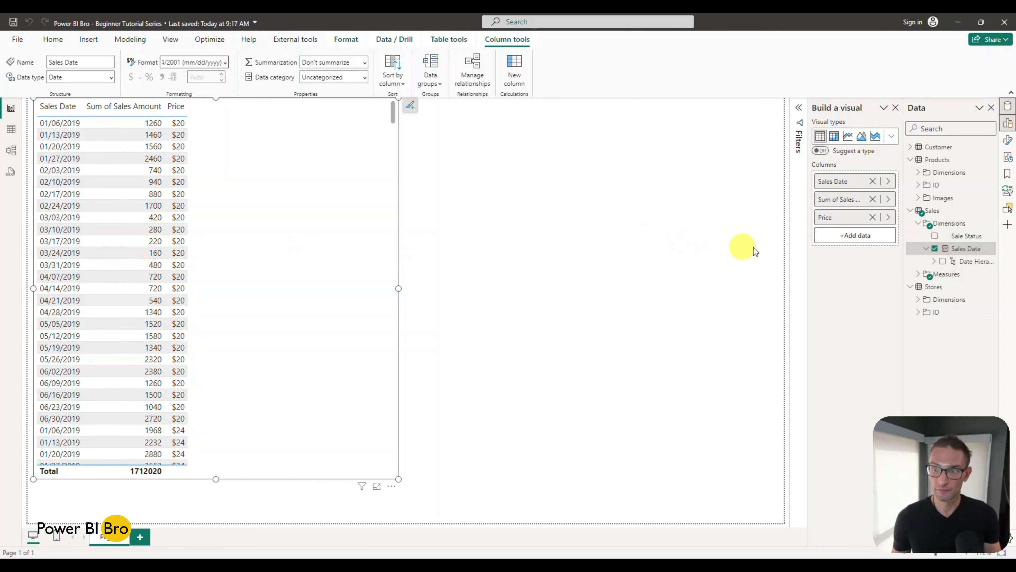
Step: Format the Sales Amount column as Currency with 2 decimal places
{"action": "left_click", "coordinate": [918, 277]}
{"action": "left_click", "coordinate": [963, 287]}
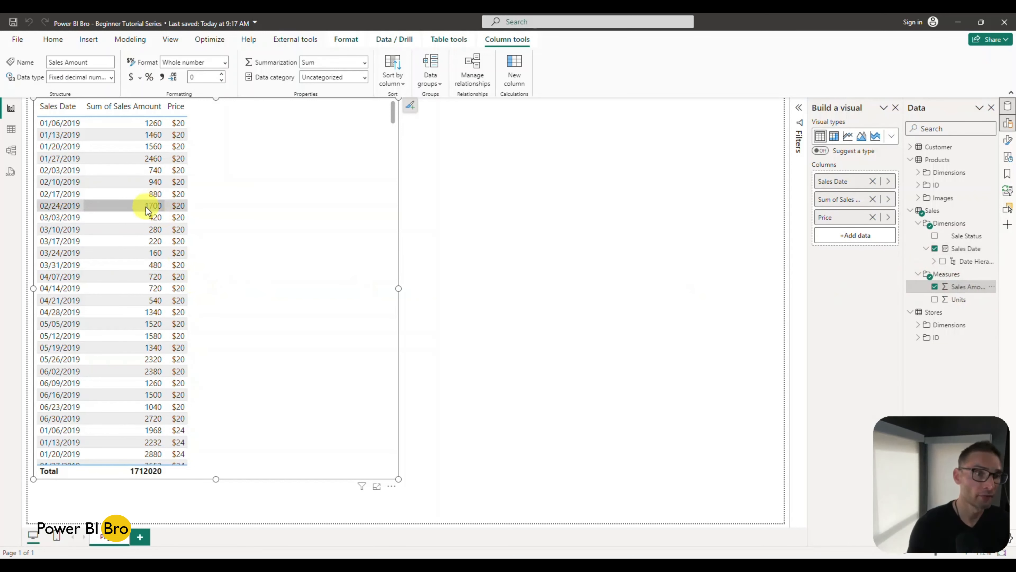
{"action": "left_click", "coordinate": [225, 62]}
{"action": "left_click", "coordinate": [183, 90]}
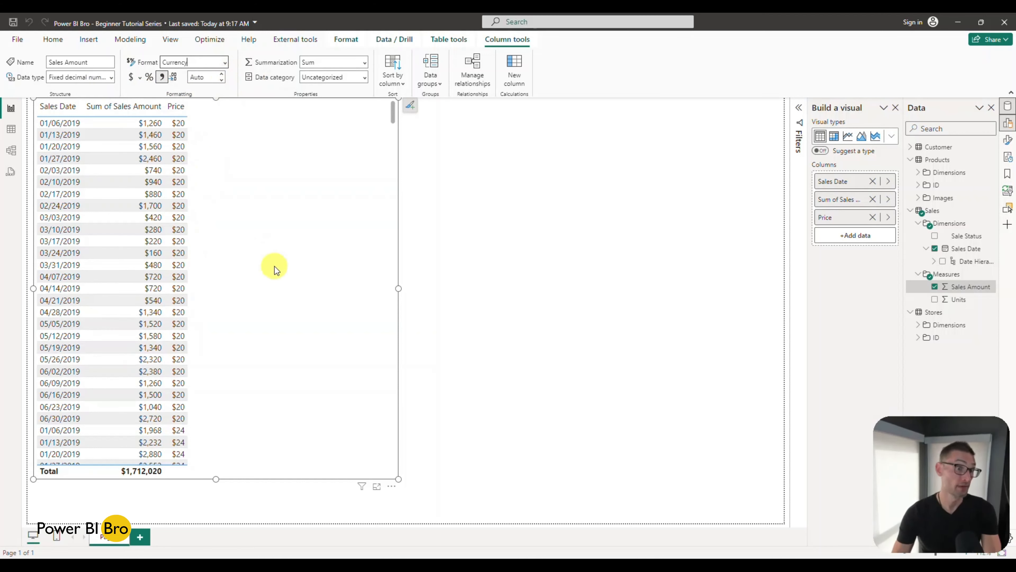
{"action": "left_click", "coordinate": [204, 77]}
{"action": "type", "text": "2"}
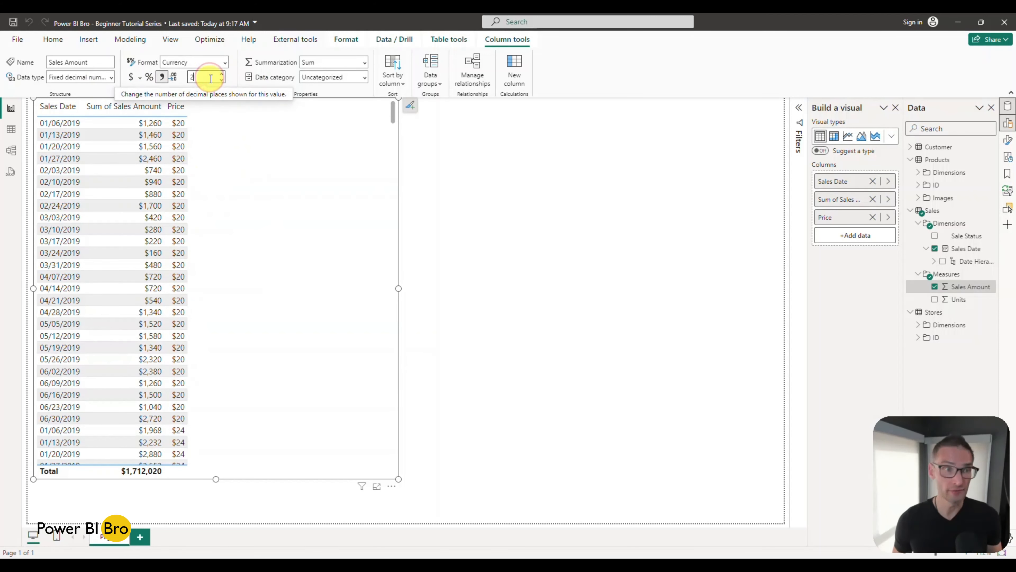
{"action": "key", "text": "Return"}
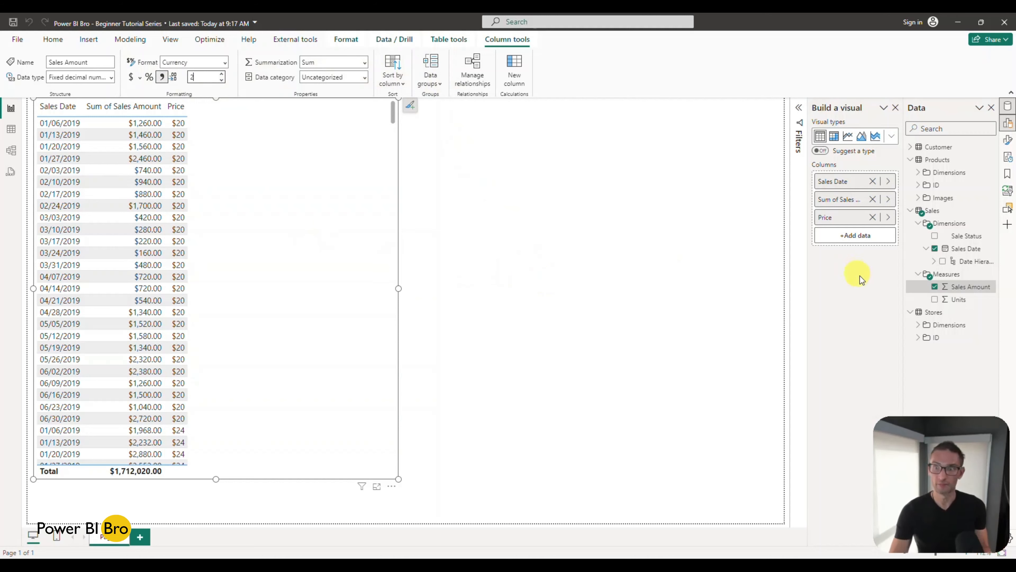
Step: Add Units to the table visual and format the column with a thousands separator
{"action": "left_click", "coordinate": [934, 300]}
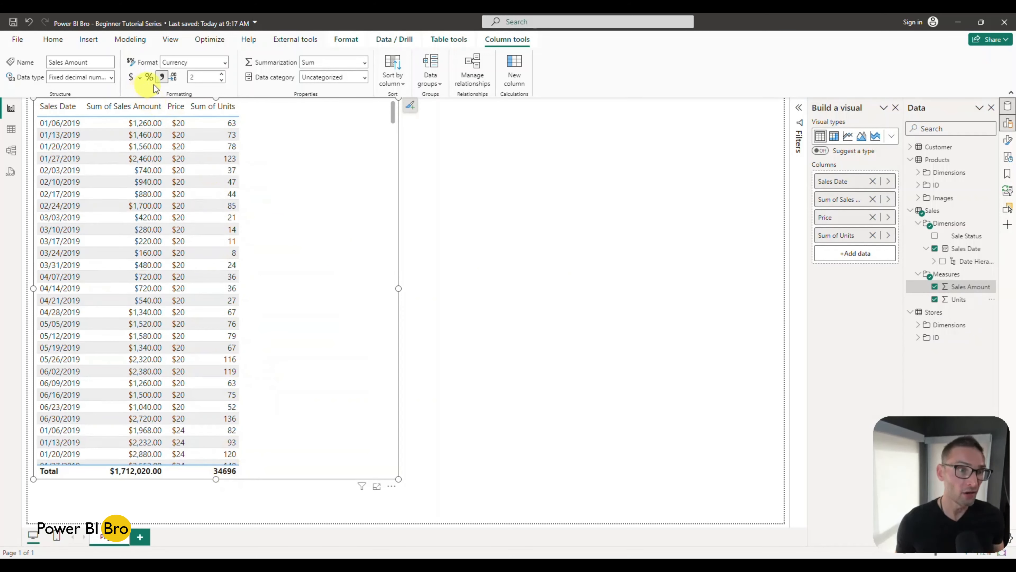
{"action": "left_click", "coordinate": [958, 299]}
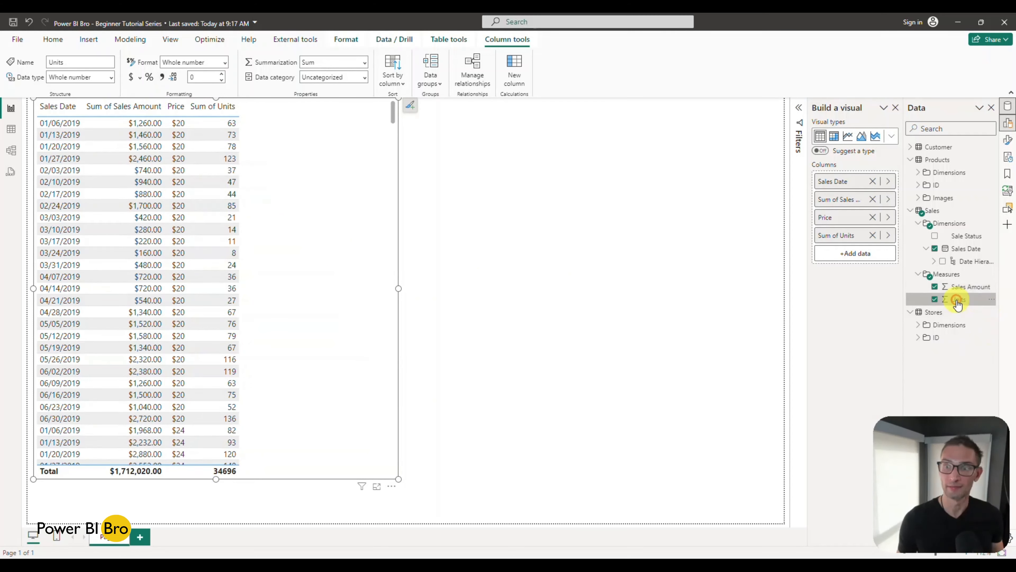
{"action": "left_click", "coordinate": [161, 77]}
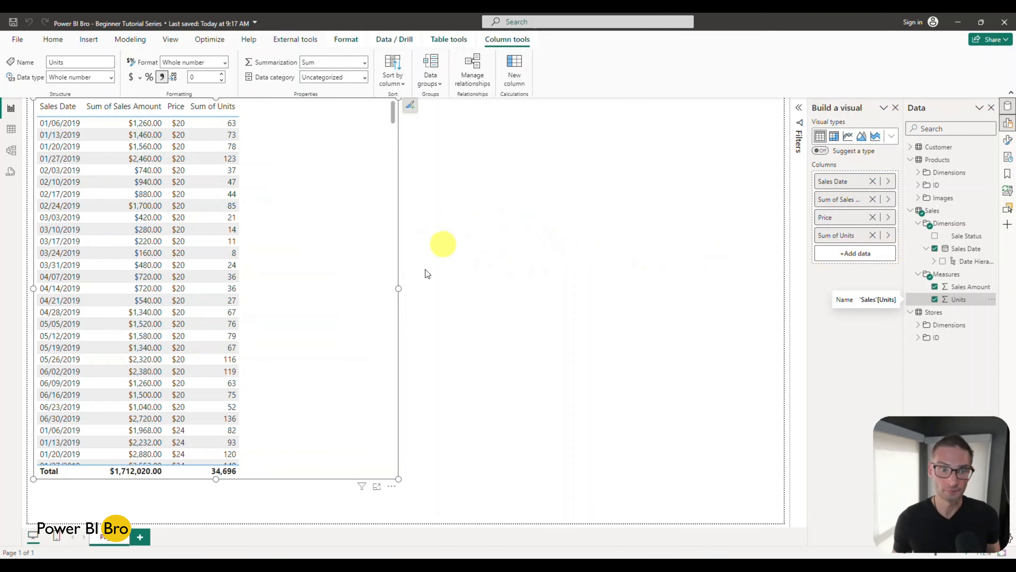
Step: Narrow the table visual to fit closely around its columns, and expand the Dimensions folder of the Stores table
{"action": "left_click_drag", "start_coordinate": [399, 288], "coordinate": [278, 304]}
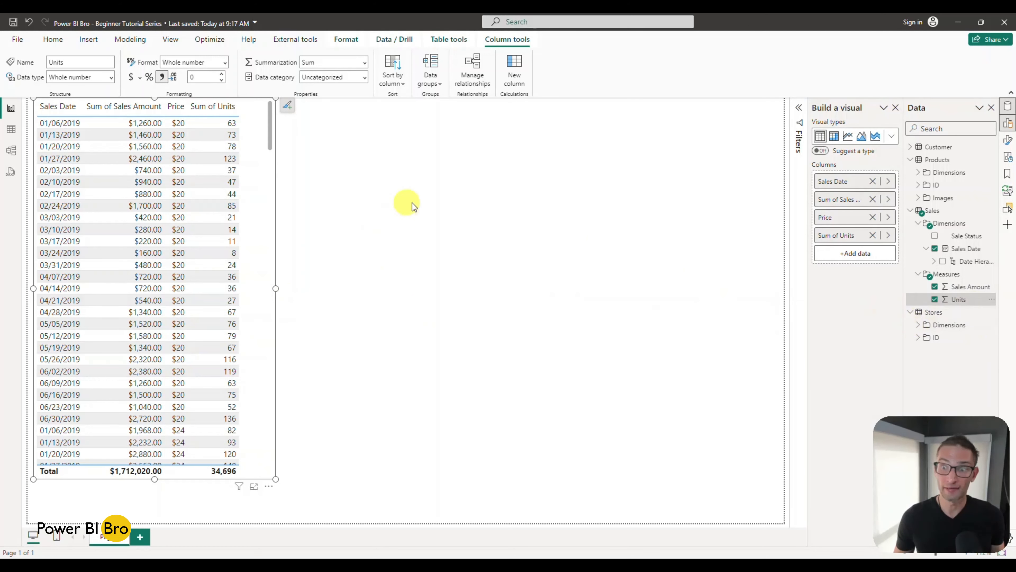
{"action": "left_click", "coordinate": [918, 324]}
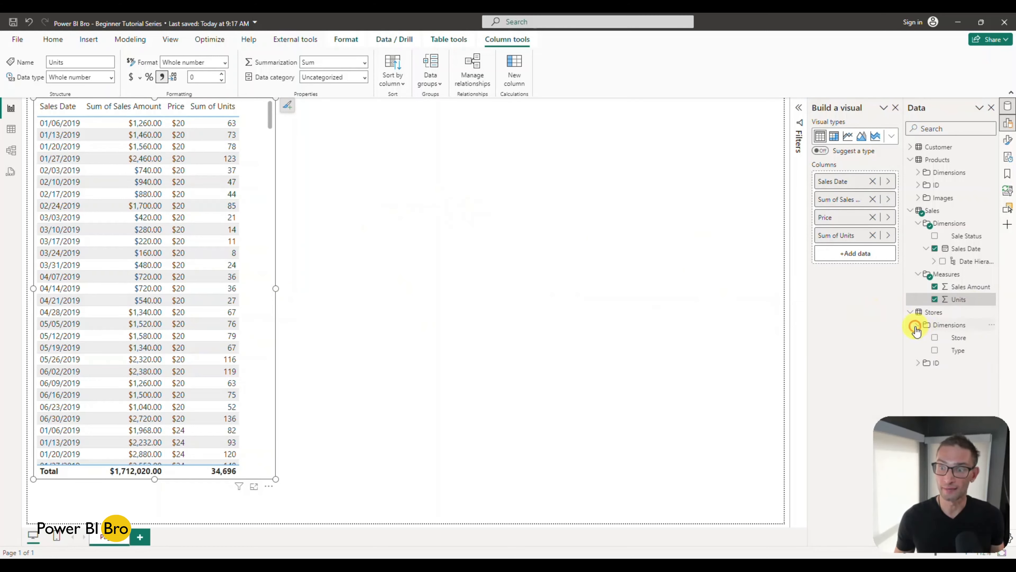
Step: Build a second table visual showing Store and Type from Stores with Sales Amount and Units from Sales
{"action": "left_click", "coordinate": [917, 362]}
{"action": "left_click", "coordinate": [567, 161]}
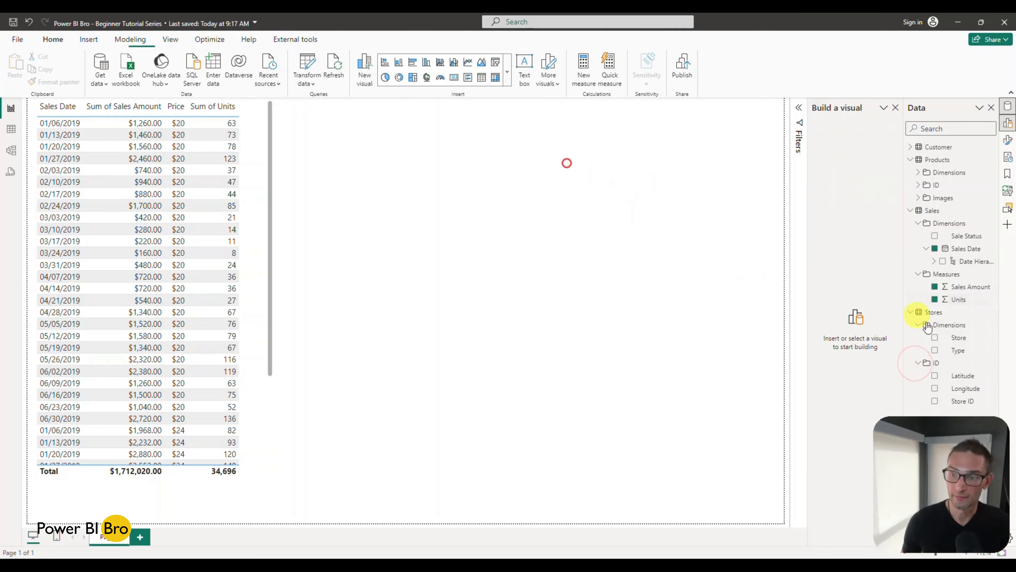
{"action": "left_click", "coordinate": [935, 337]}
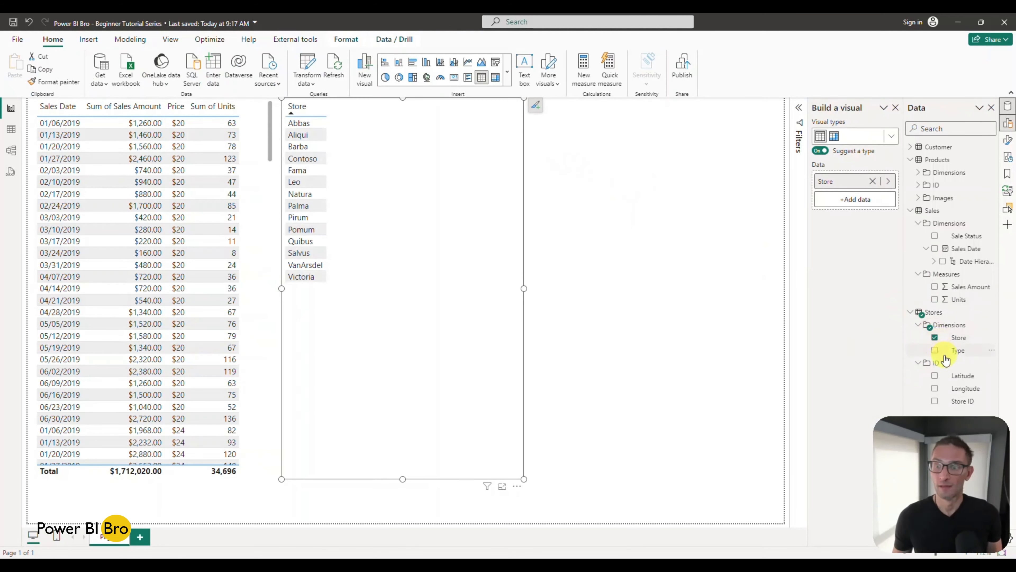
{"action": "left_click", "coordinate": [935, 351]}
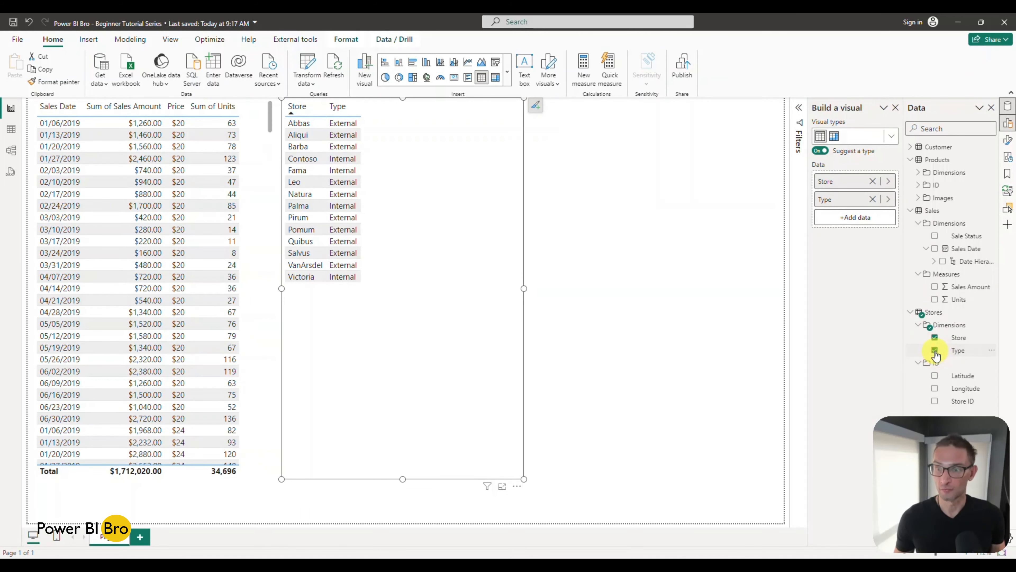
{"action": "left_click", "coordinate": [935, 287]}
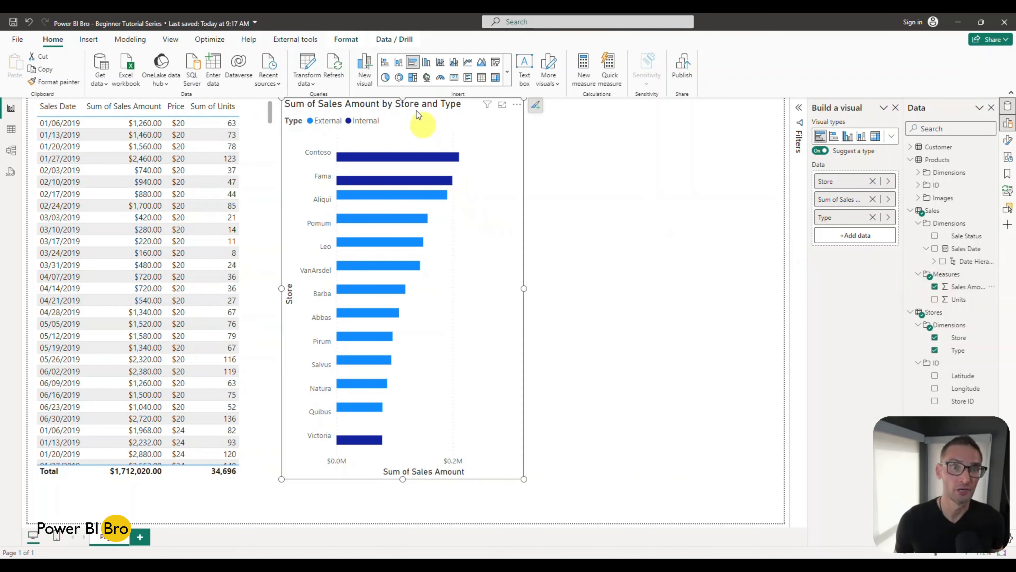
{"action": "left_click", "coordinate": [482, 77]}
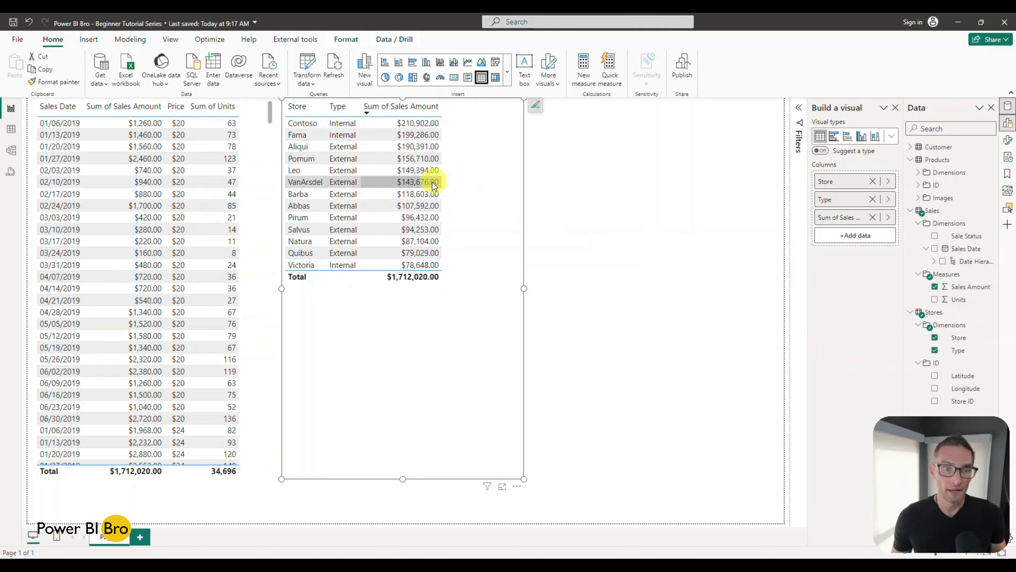
{"action": "left_click", "coordinate": [935, 299]}
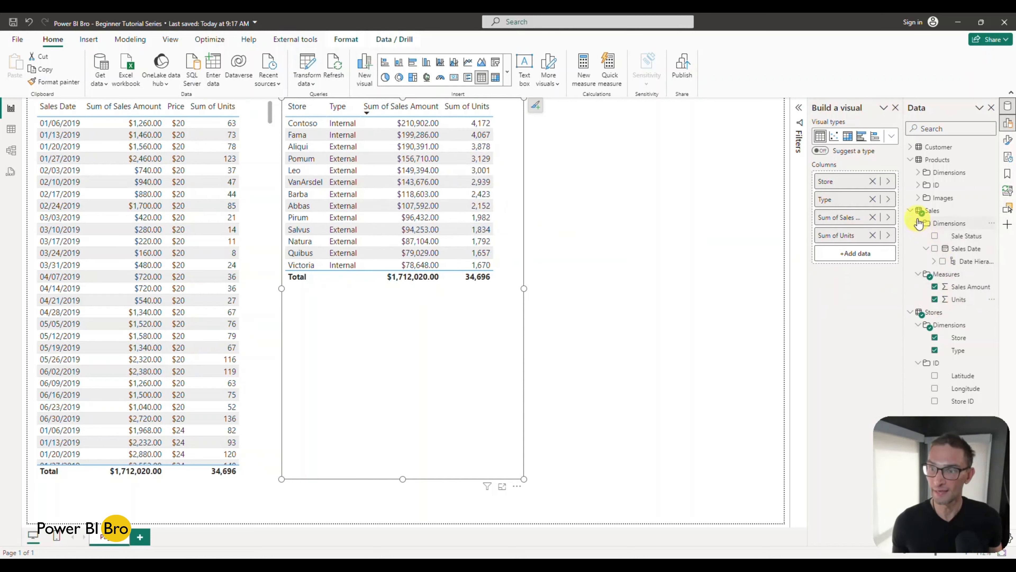
Step: Add Category and Product from the Products table to the new table visual, widening it and leaving Price Range out
{"action": "left_click", "coordinate": [919, 173]}
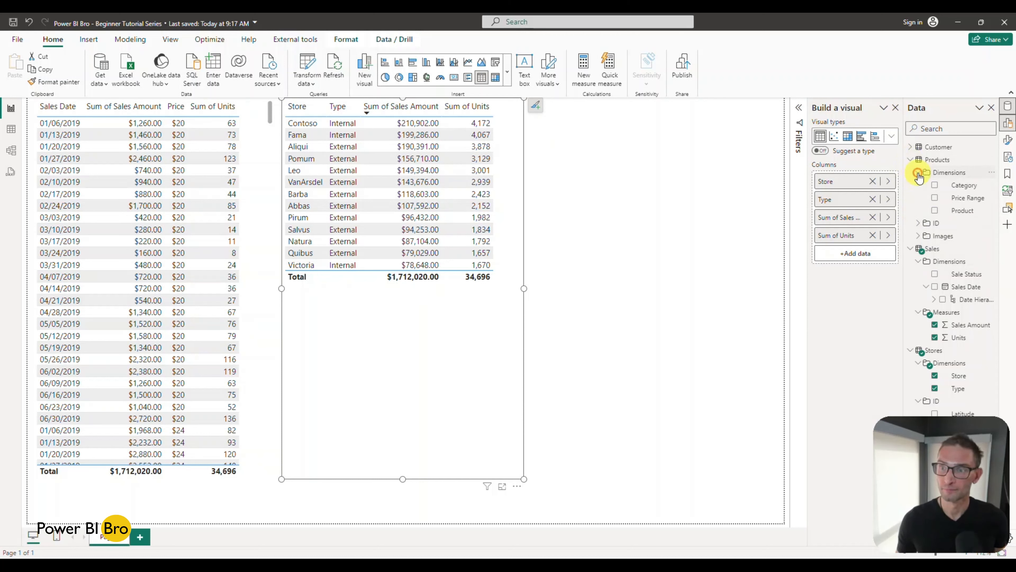
{"action": "left_click", "coordinate": [935, 185]}
{"action": "left_click_drag", "start_coordinate": [524, 288], "coordinate": [695, 289]}
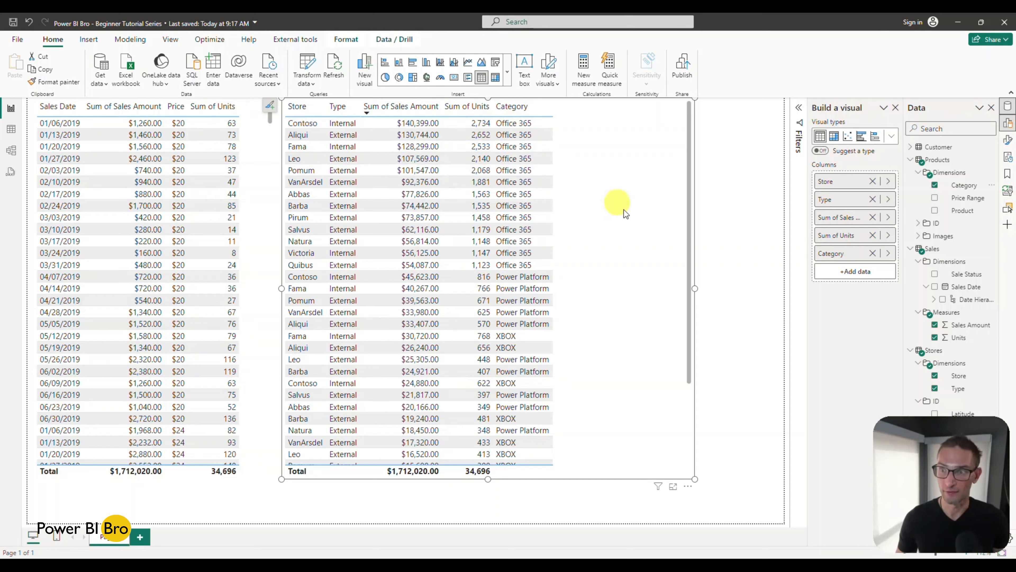
{"action": "left_click", "coordinate": [935, 198]}
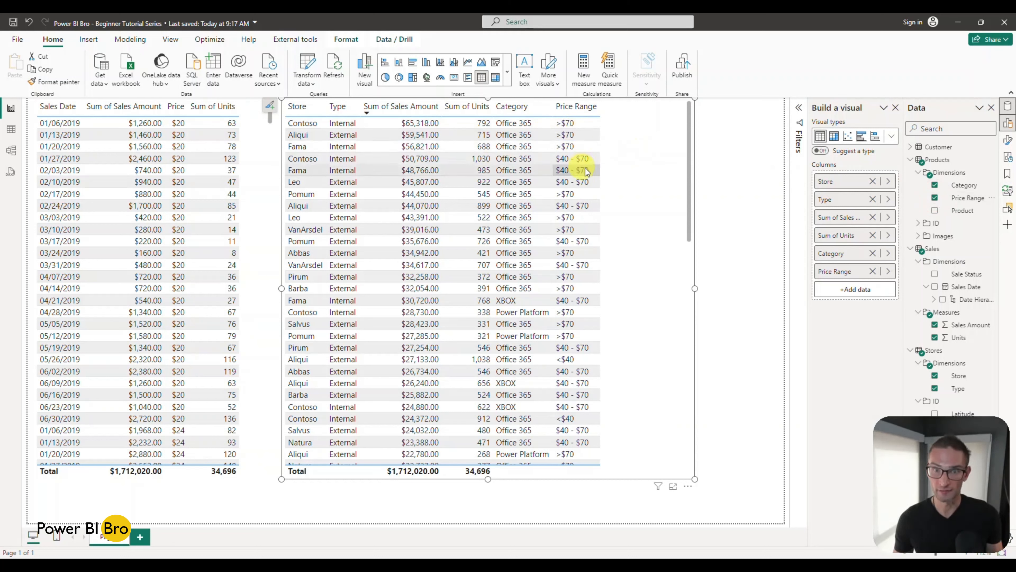
{"action": "left_click", "coordinate": [935, 198]}
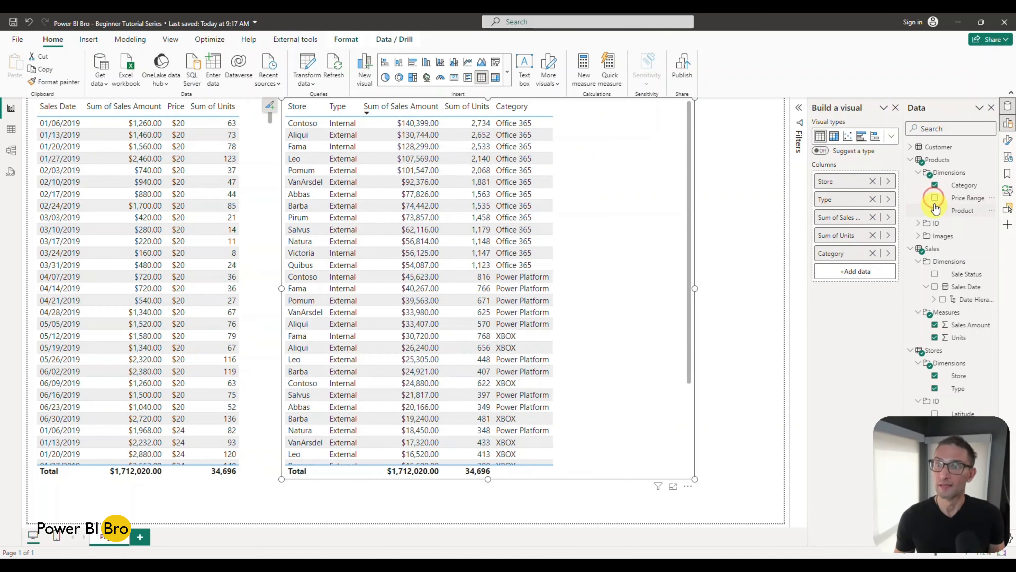
{"action": "left_click", "coordinate": [935, 210]}
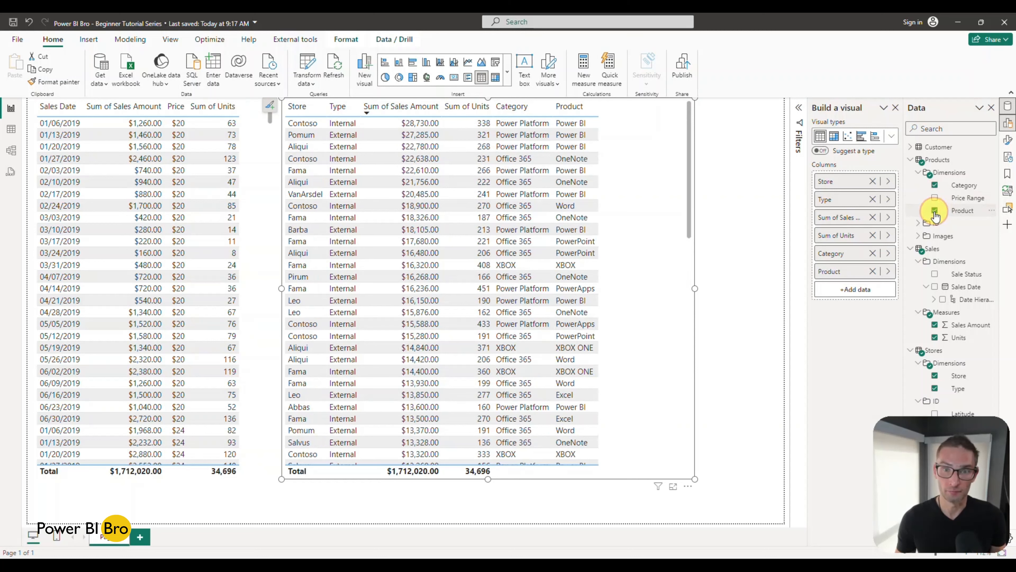
Step: Add Age from the Customer table's Dimensions folder to the store table visual
{"action": "left_click", "coordinate": [911, 159]}
{"action": "left_click", "coordinate": [910, 146]}
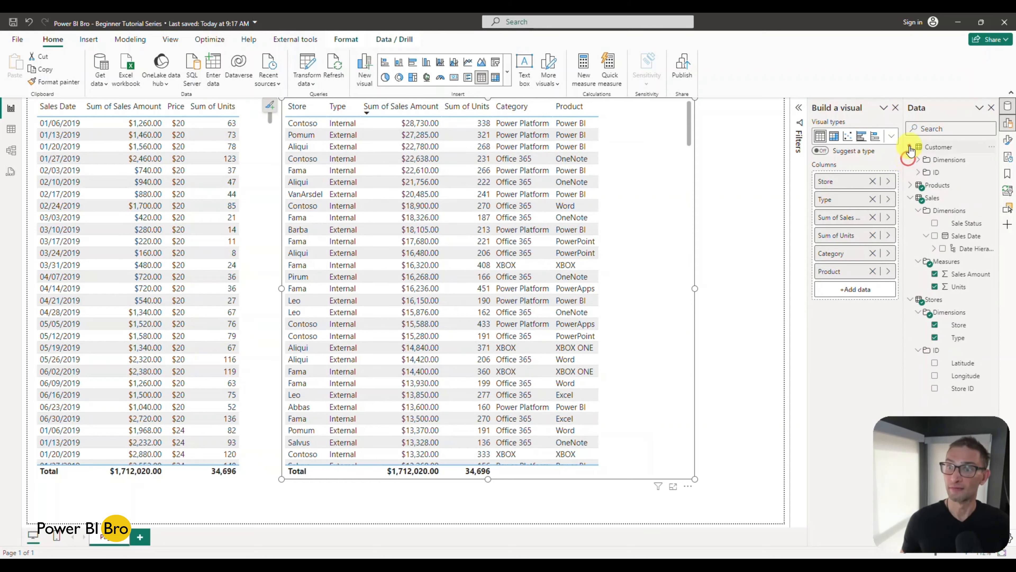
{"action": "left_click", "coordinate": [918, 160]}
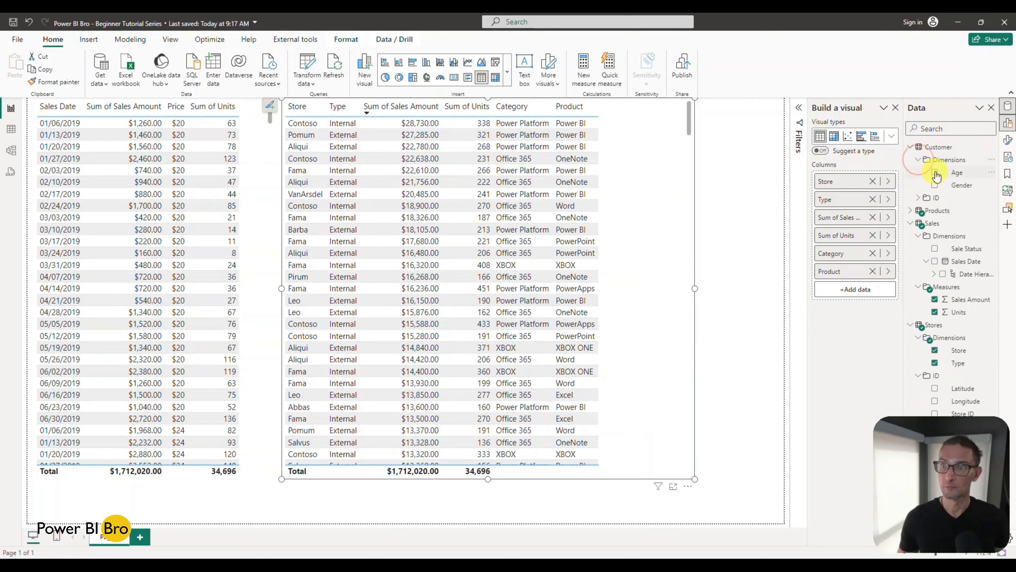
{"action": "left_click", "coordinate": [935, 172]}
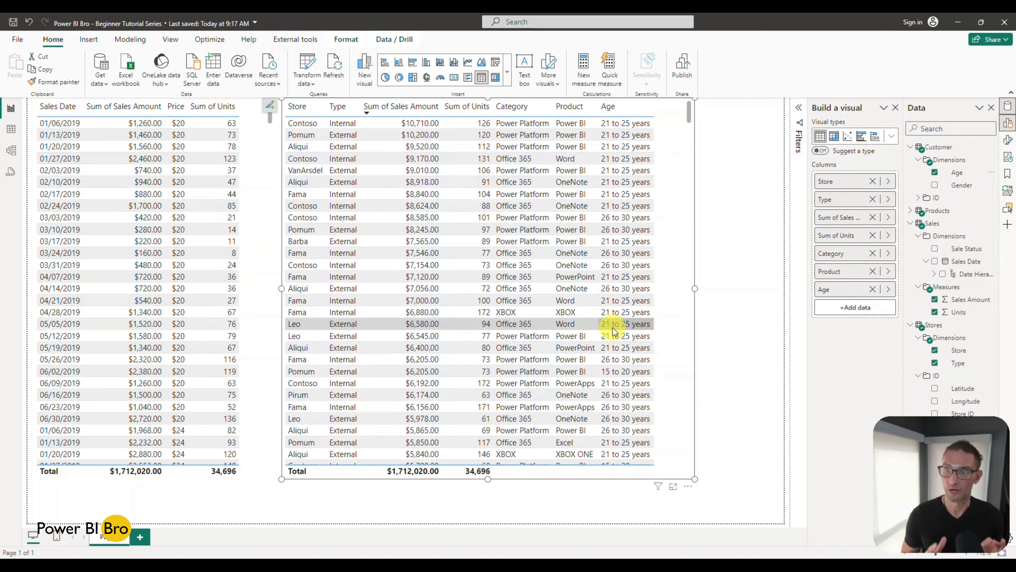
Step: Collapse the Customer and Stores tables, keep Sales expanded in the field list, and widen the visual-building pane
{"action": "left_click", "coordinate": [910, 224]}
{"action": "left_click", "coordinate": [909, 236]}
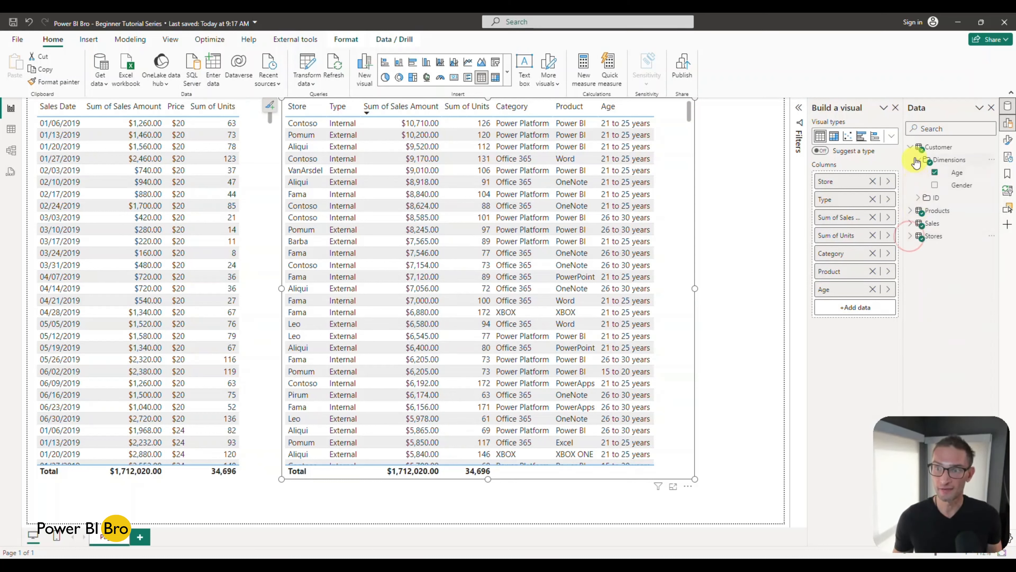
{"action": "left_click", "coordinate": [911, 147]}
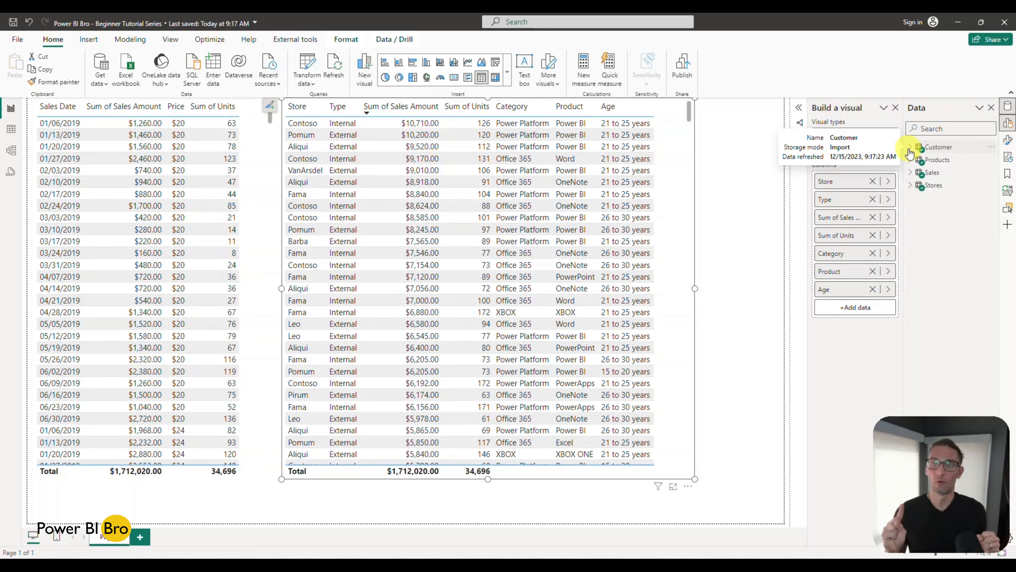
{"action": "left_click", "coordinate": [909, 174]}
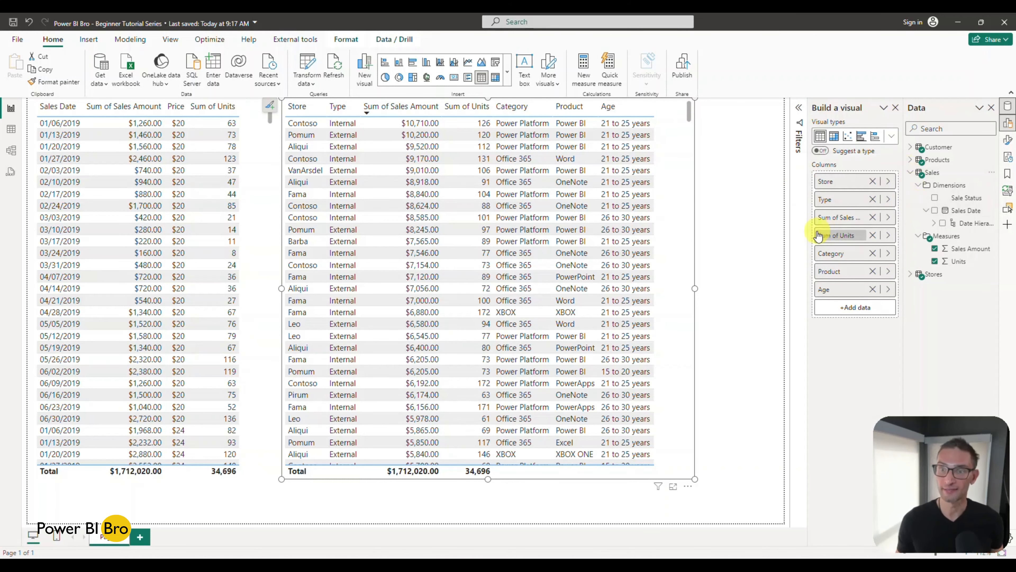
{"action": "left_click_drag", "start_coordinate": [808, 231], "coordinate": [782, 235]}
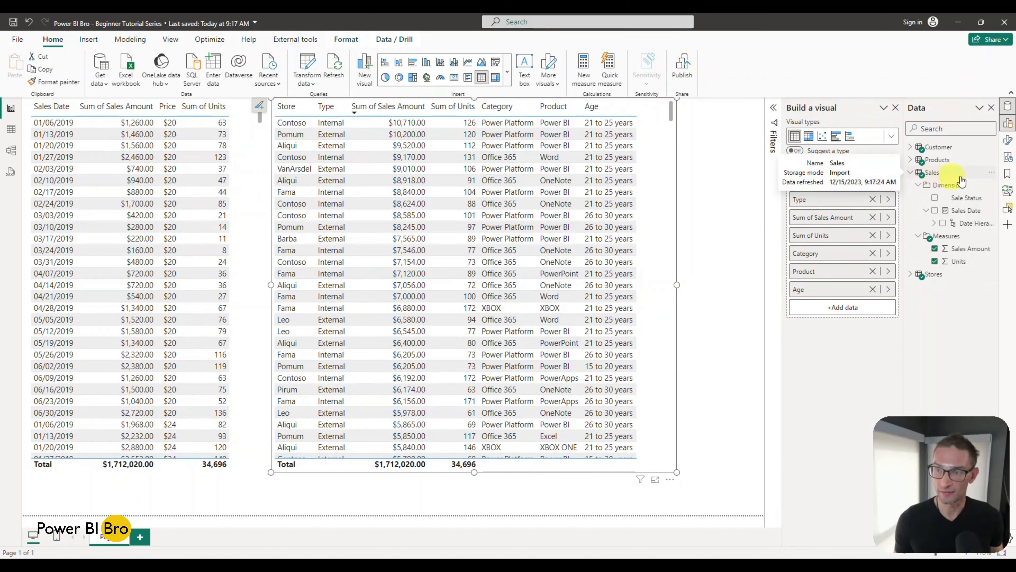
Step: Create a new measure in the Sales table with the formula SUM(Sales[Sales Amount])
{"action": "left_click", "coordinate": [995, 177]}
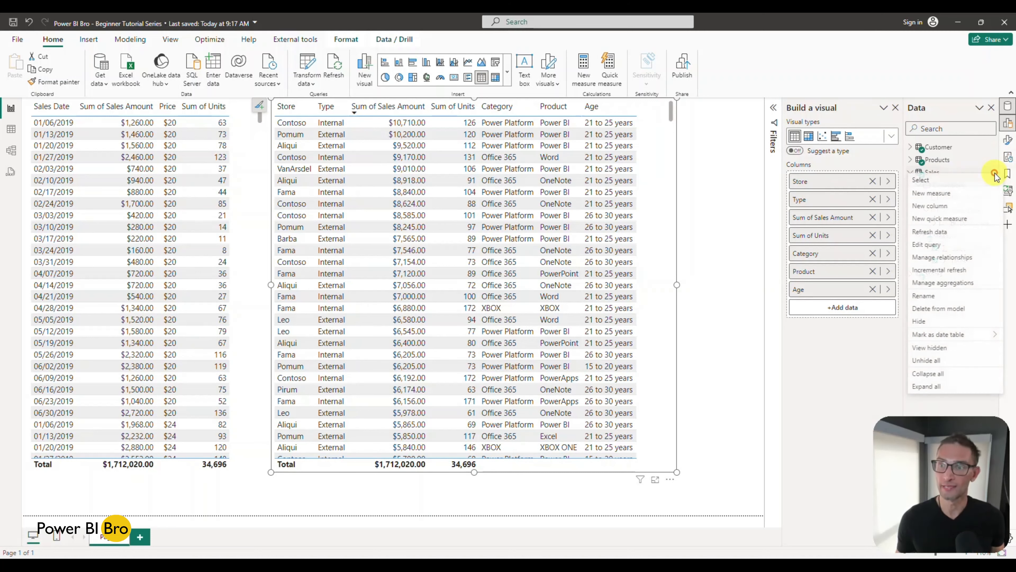
{"action": "left_click", "coordinate": [972, 194]}
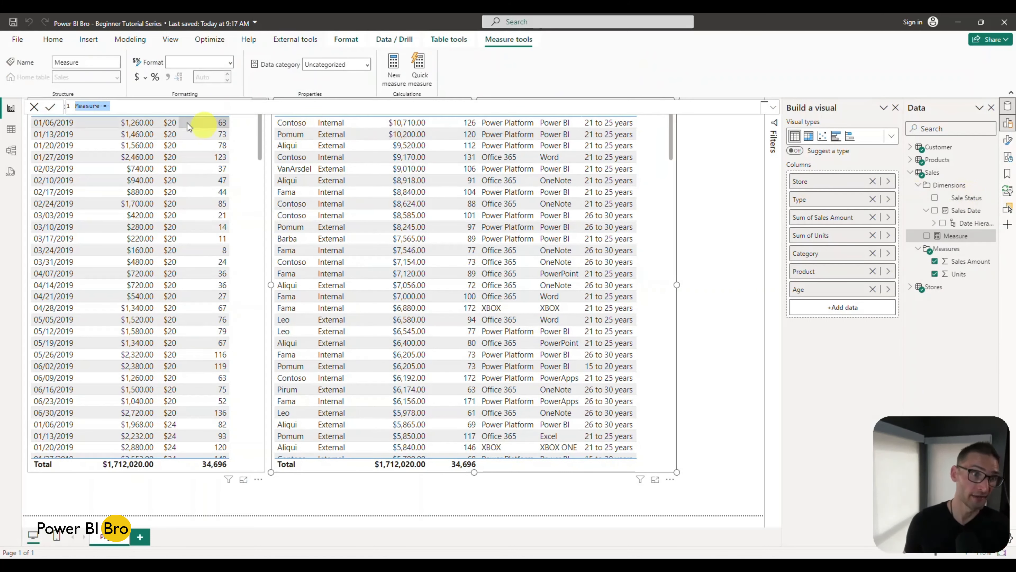
{"action": "left_click", "coordinate": [134, 104]}
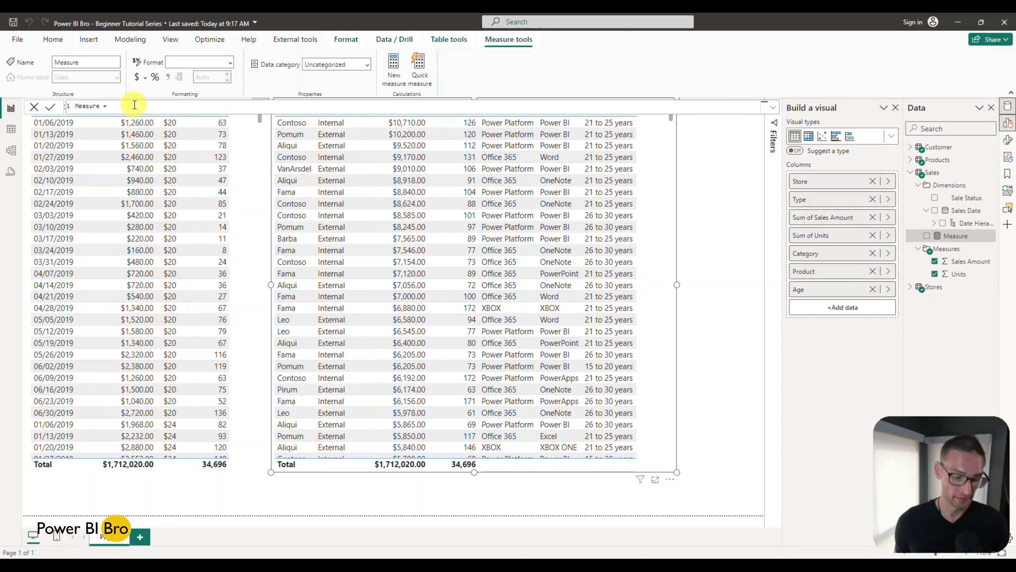
{"action": "scroll", "coordinate": [140, 106], "scroll_direction": "up", "scroll_amount": 2}
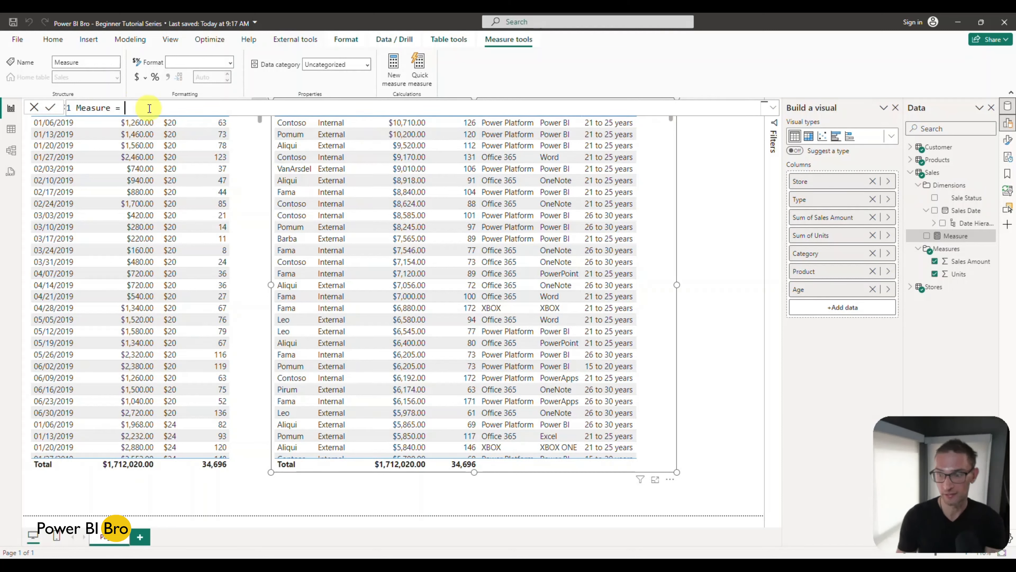
{"action": "type", "text": "SUm"}
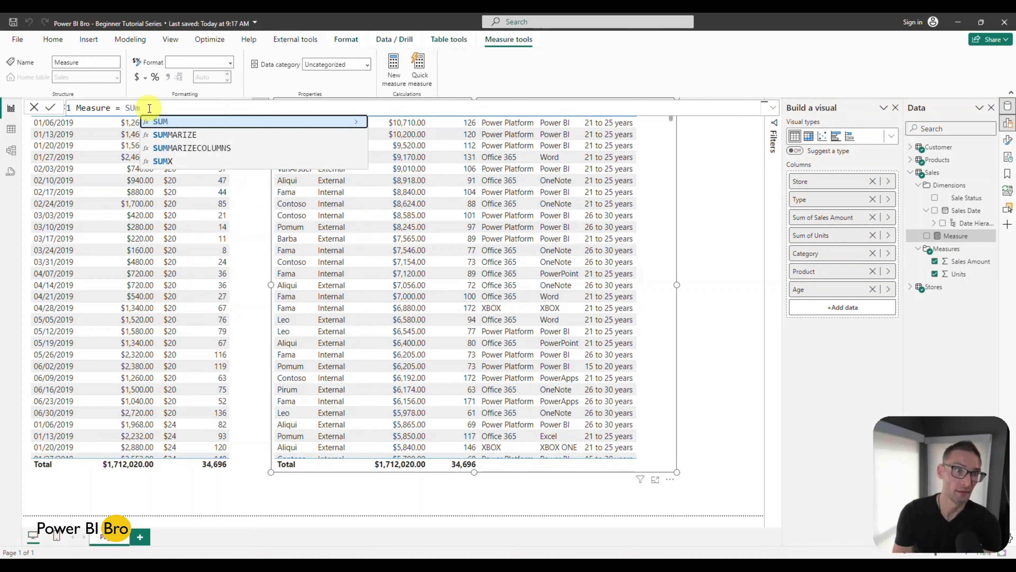
{"action": "key", "text": "Tab"}
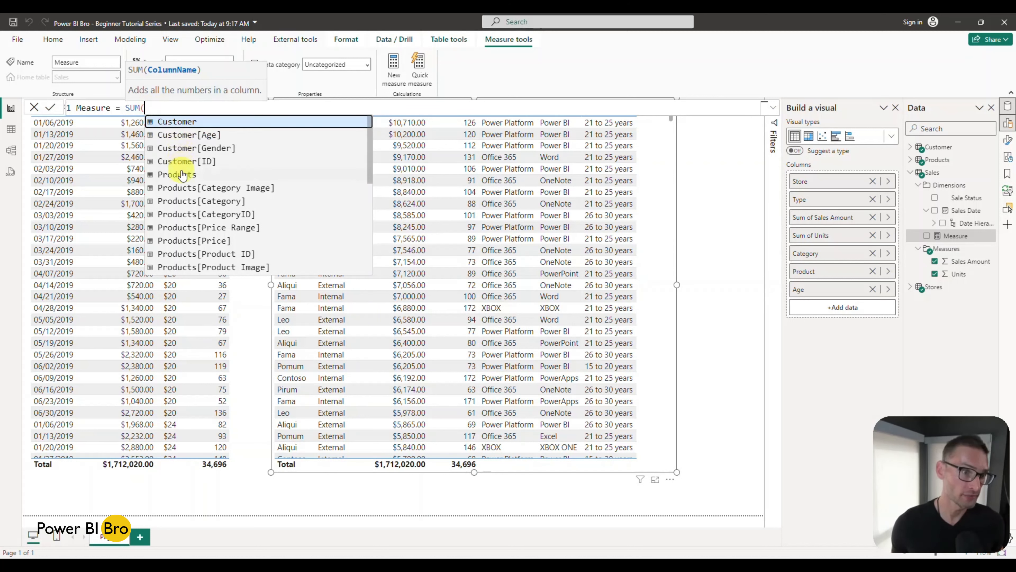
{"action": "scroll", "coordinate": [196, 184], "scroll_direction": "down", "scroll_amount": 8}
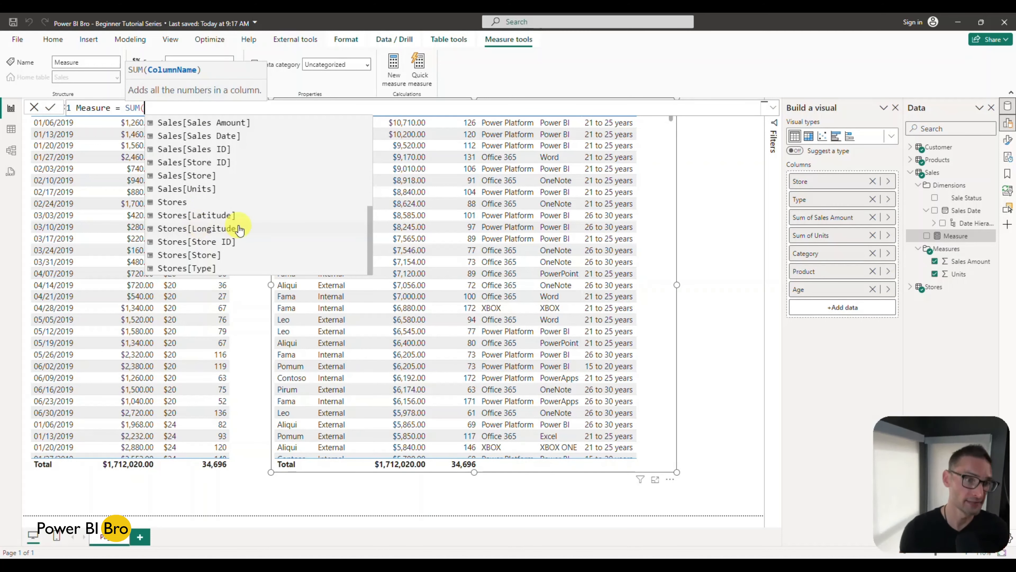
{"action": "scroll", "coordinate": [235, 231], "scroll_direction": "up", "scroll_amount": 1}
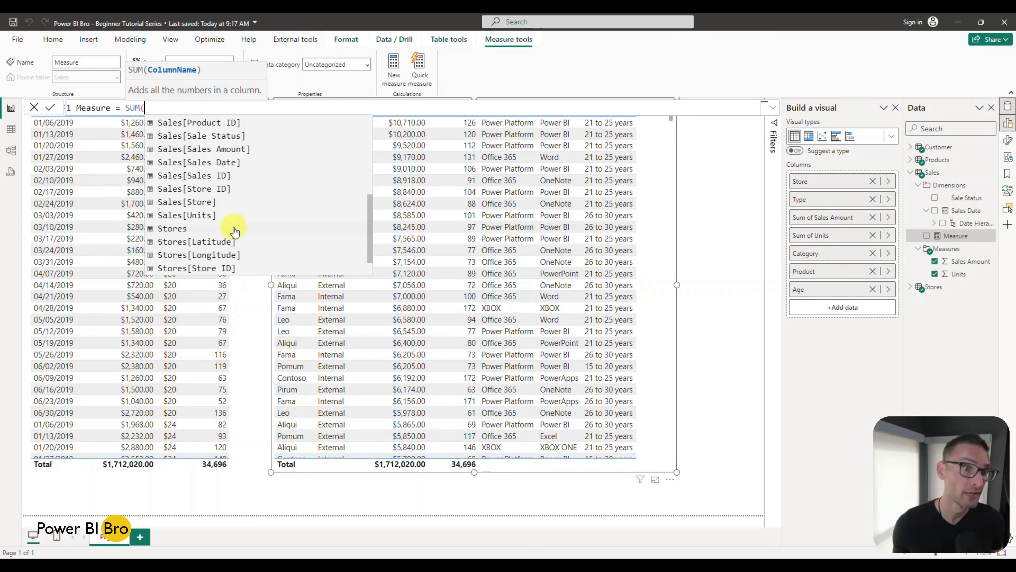
{"action": "left_click", "coordinate": [203, 149]}
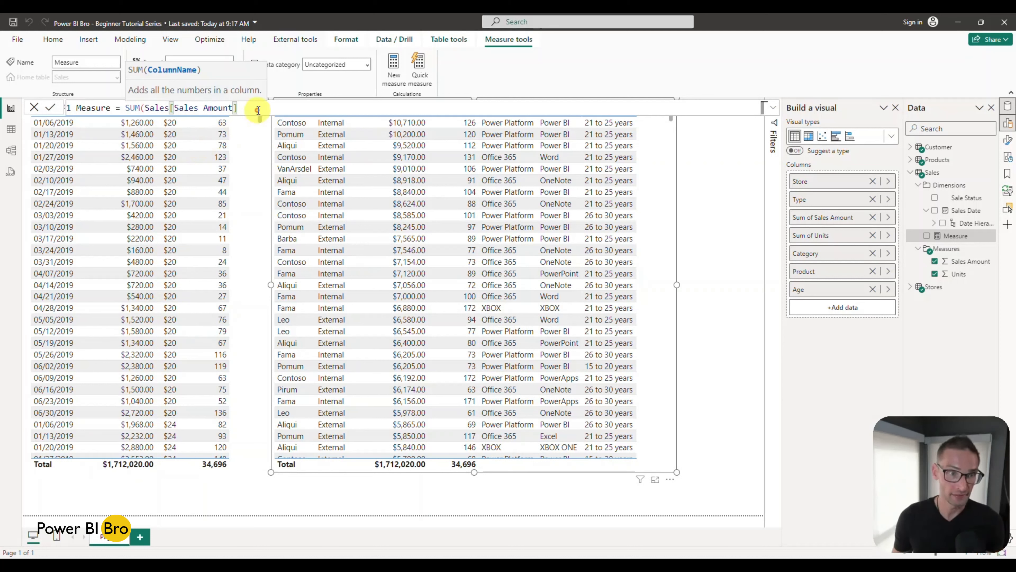
{"action": "type", "text": ")"}
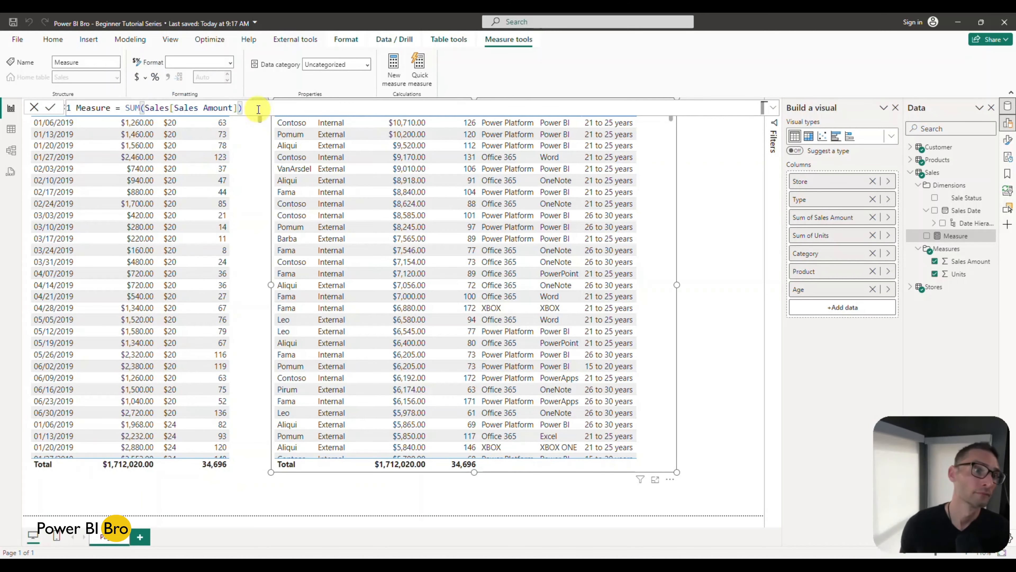
Step: Name the new measure Sales $ in its formula and commit it
{"action": "double_click", "coordinate": [92, 107]}
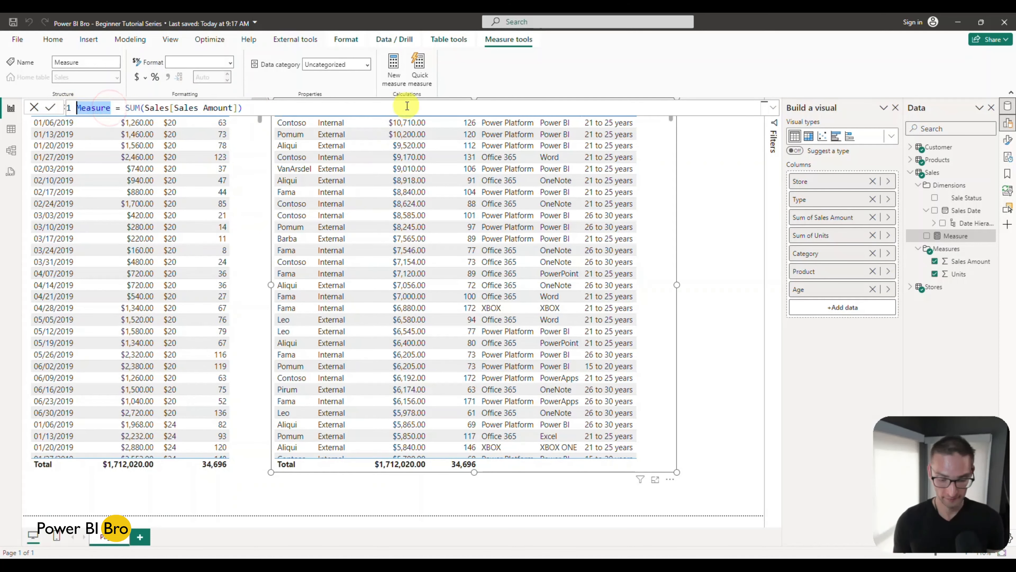
{"action": "type", "text": "Sales $"}
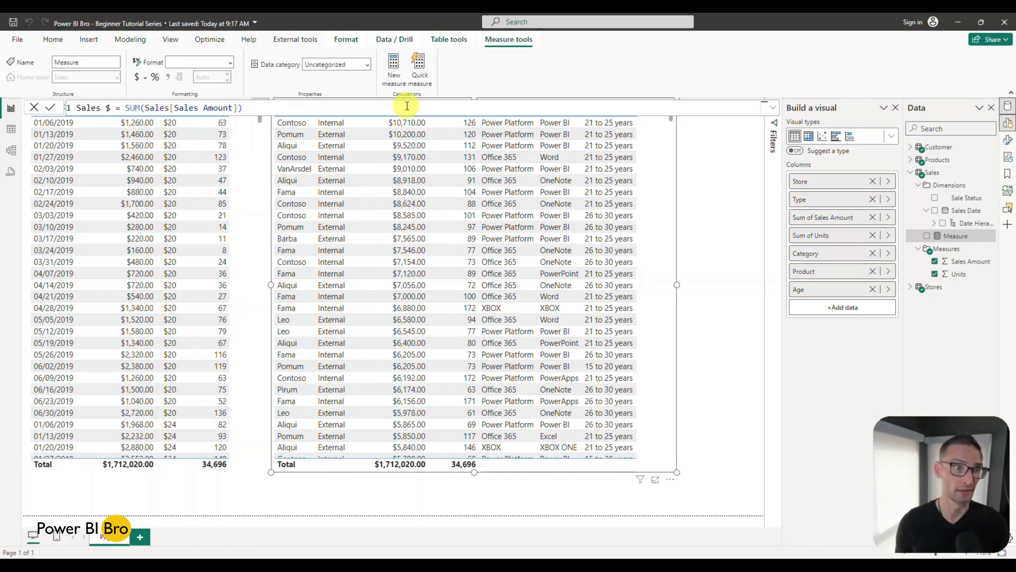
{"action": "key", "text": "Return"}
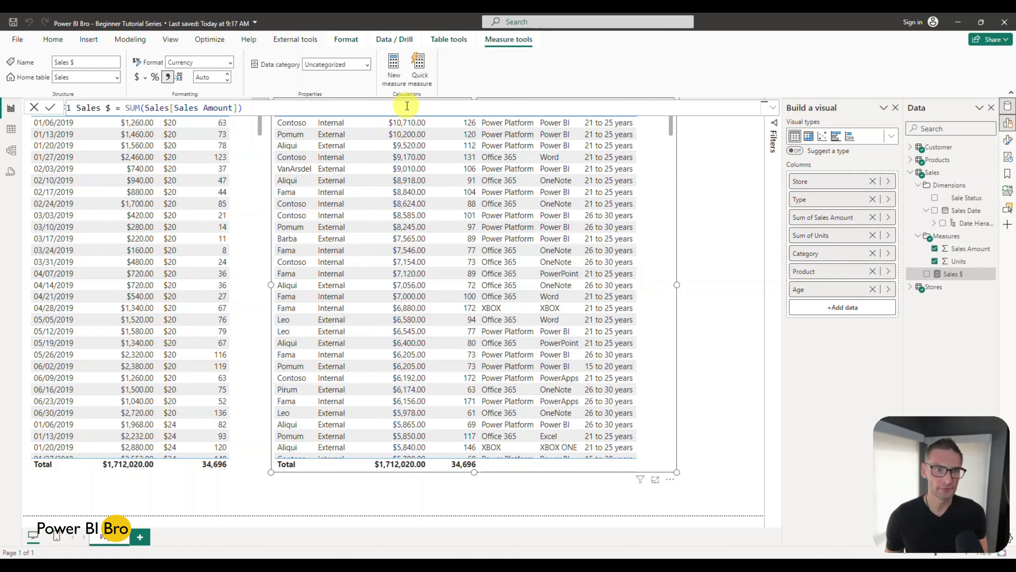
Step: Add the Sales $ measure to the store table visual and widen the visual to give the columns room
{"action": "left_click_drag", "start_coordinate": [677, 284], "coordinate": [701, 282]}
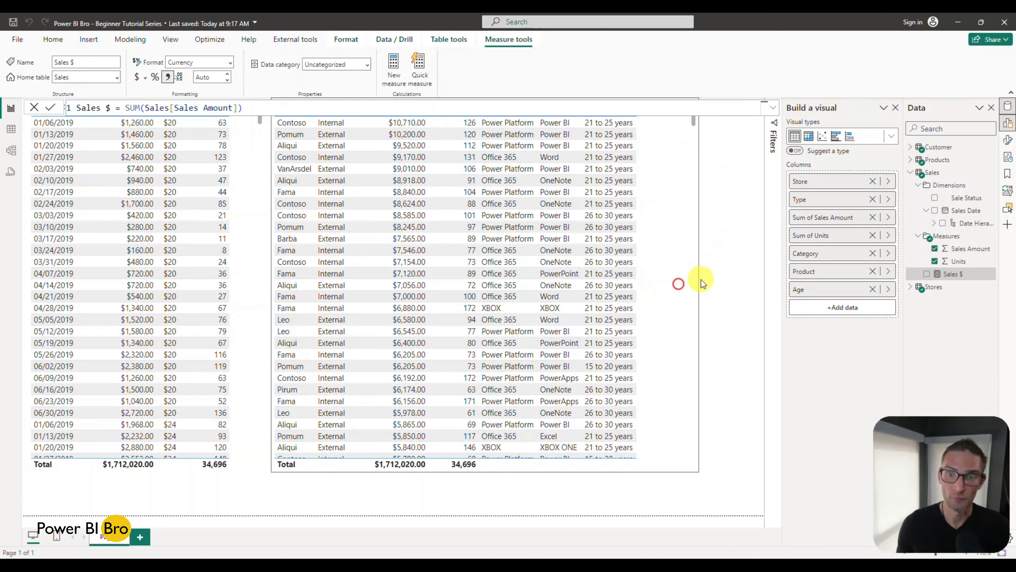
{"action": "left_click", "coordinate": [676, 284]}
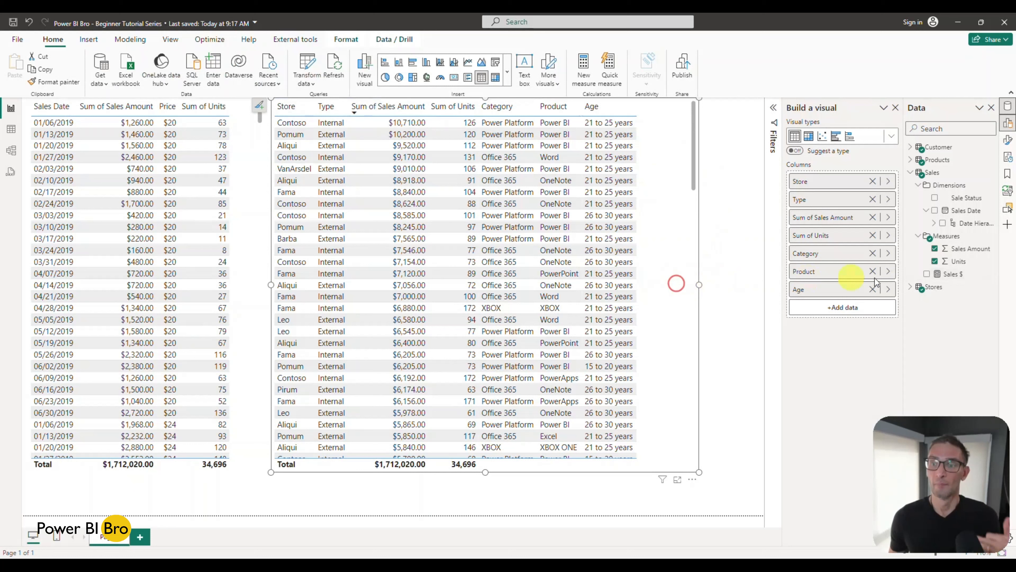
{"action": "left_click", "coordinate": [926, 275]}
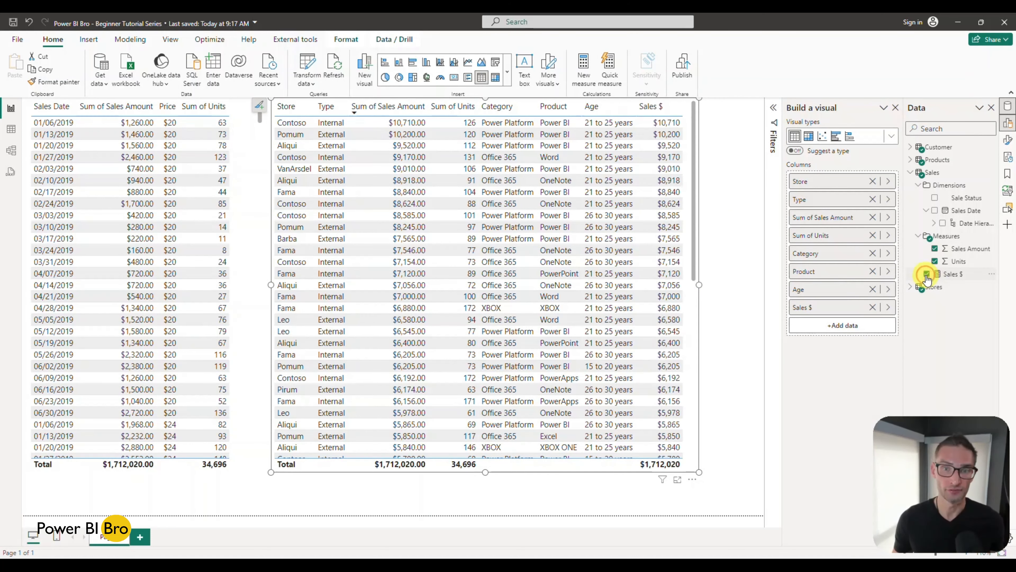
{"action": "left_click_drag", "start_coordinate": [701, 284], "coordinate": [729, 287]}
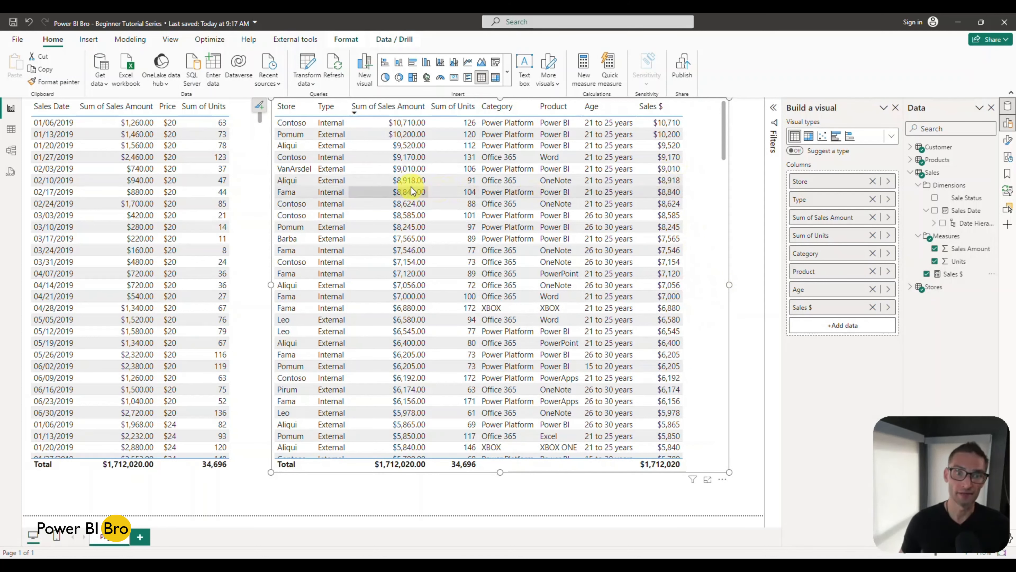
Step: Delete the table visual with Sales Date and Price, and extend the store table visual into the freed space
{"action": "left_click", "coordinate": [240, 210]}
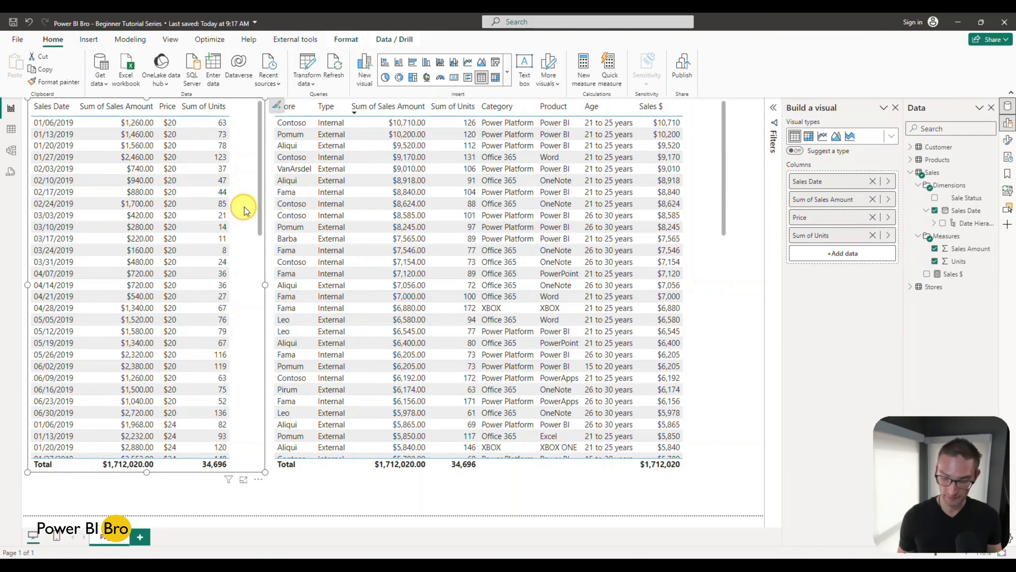
{"action": "key", "text": "Delete"}
{"action": "left_click", "coordinate": [268, 274]}
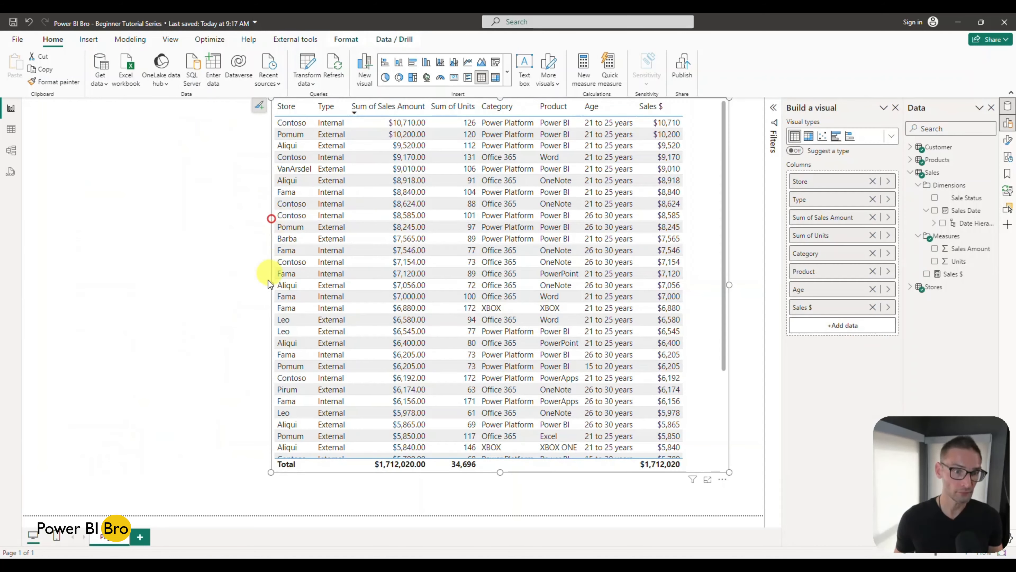
{"action": "left_click_drag", "start_coordinate": [271, 286], "coordinate": [198, 296]}
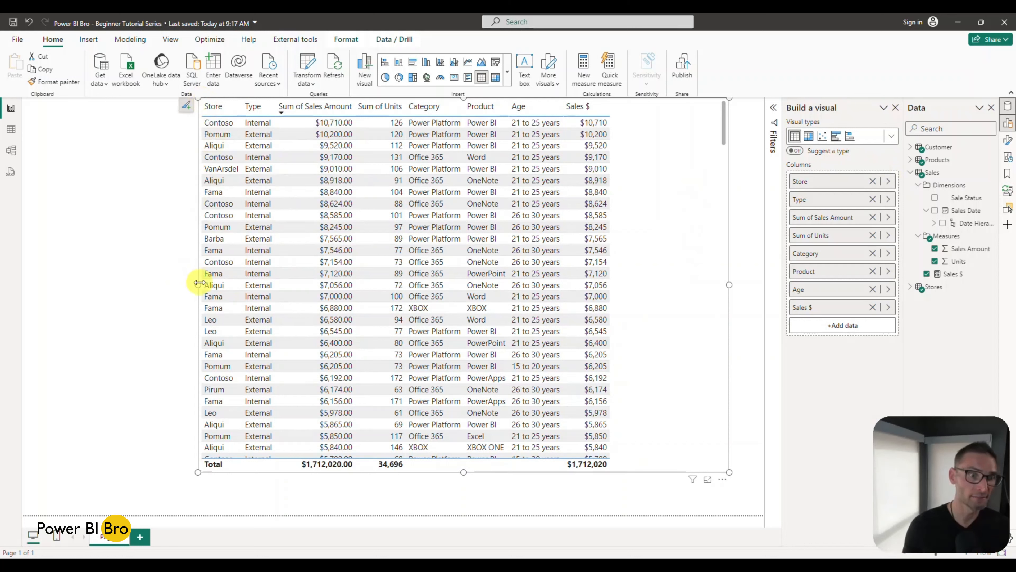
{"action": "left_click", "coordinate": [143, 255]}
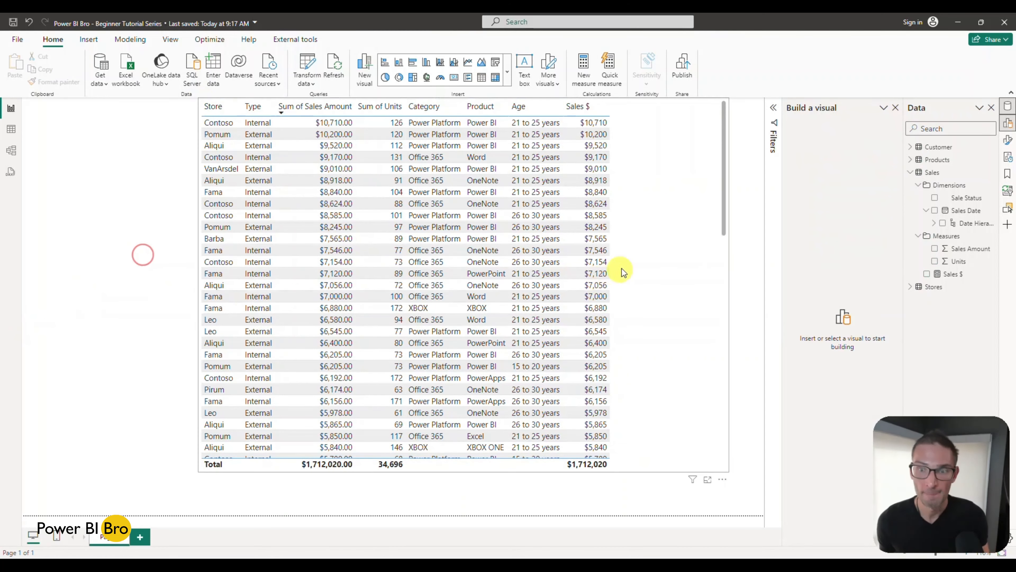
{"action": "left_click", "coordinate": [676, 242]}
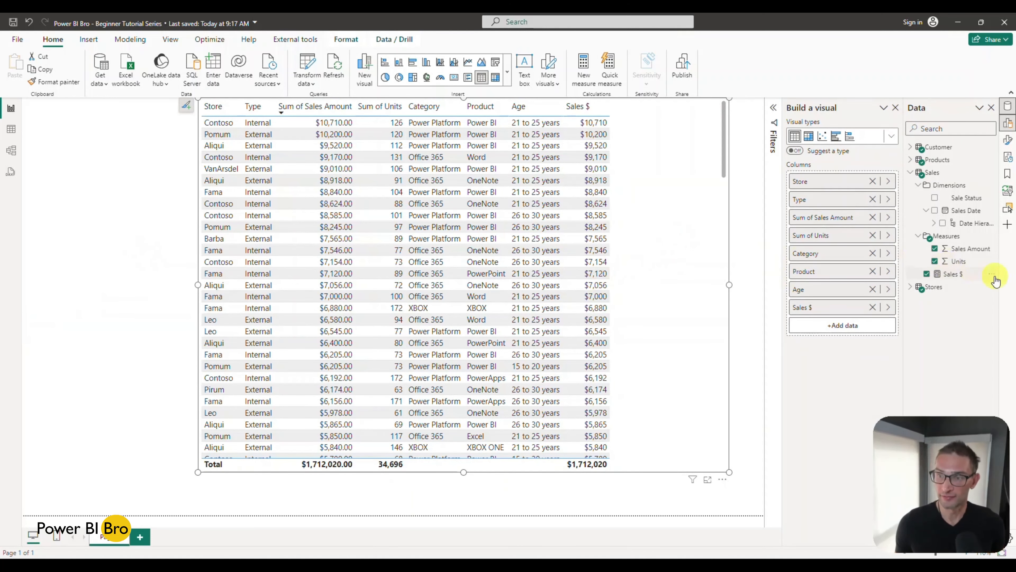
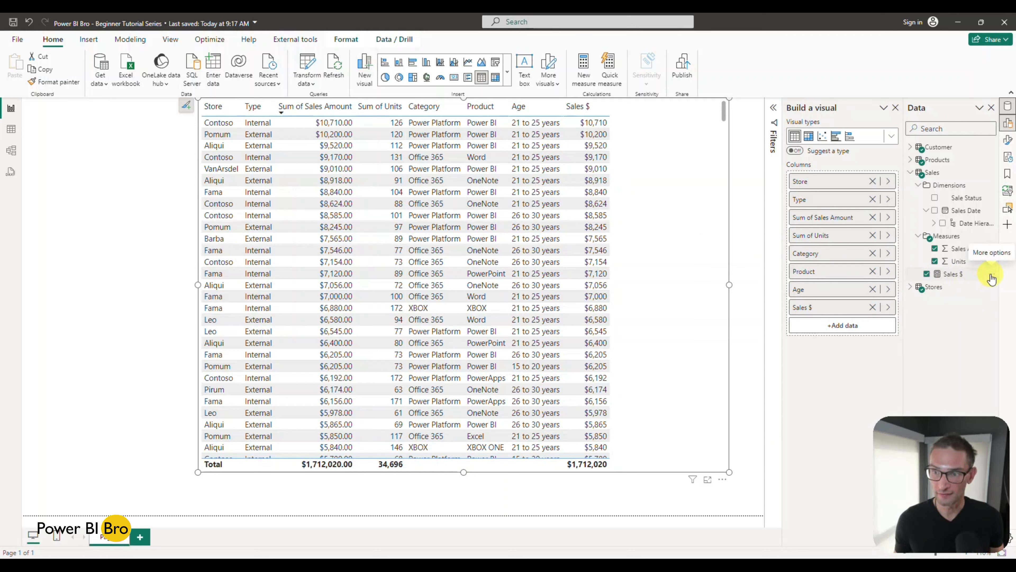
Step: Create a new measure in the Sales table and name it Office 365 Sales in its formula
{"action": "left_click", "coordinate": [991, 279]}
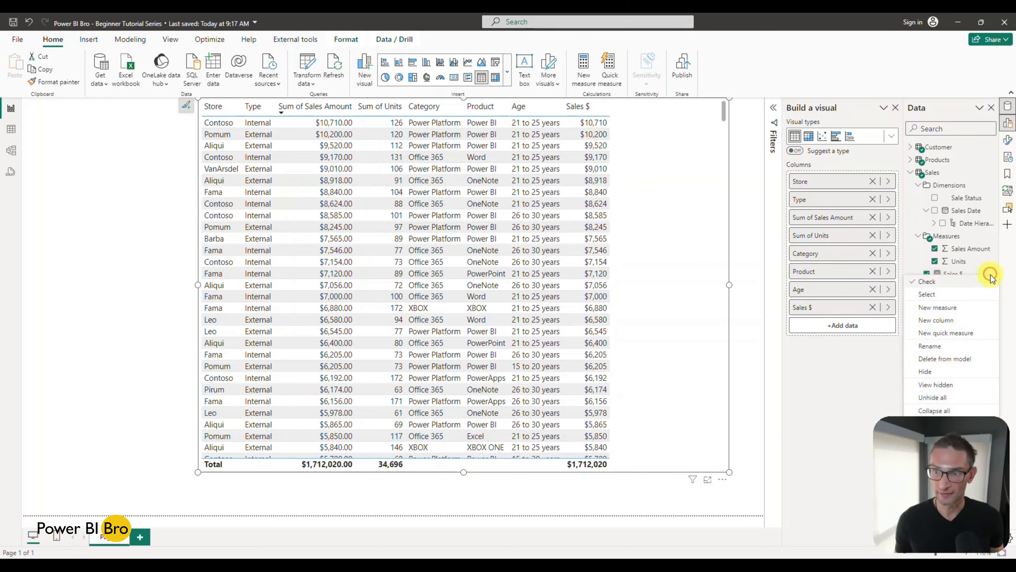
{"action": "left_click", "coordinate": [962, 309]}
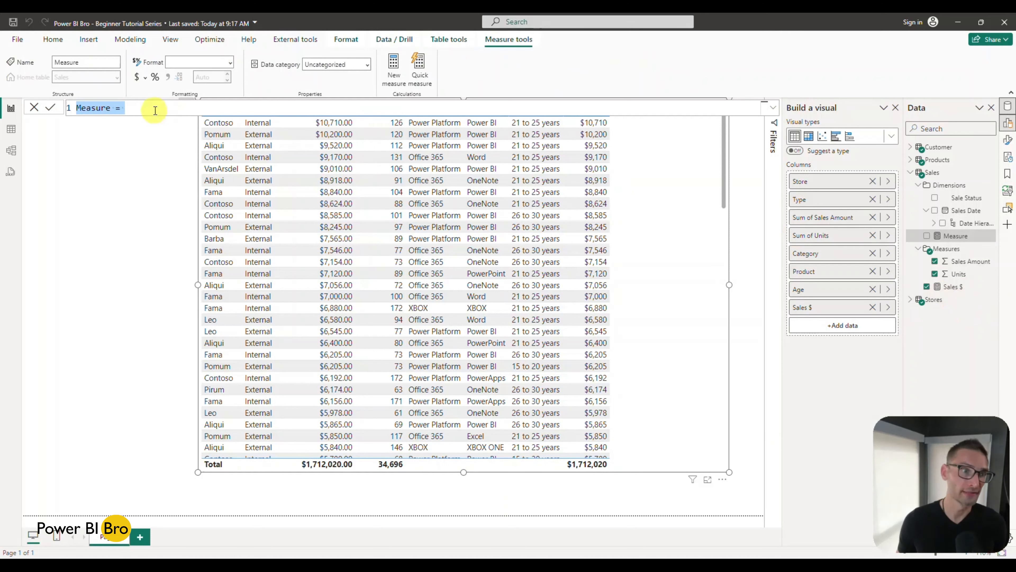
{"action": "left_click", "coordinate": [156, 110]}
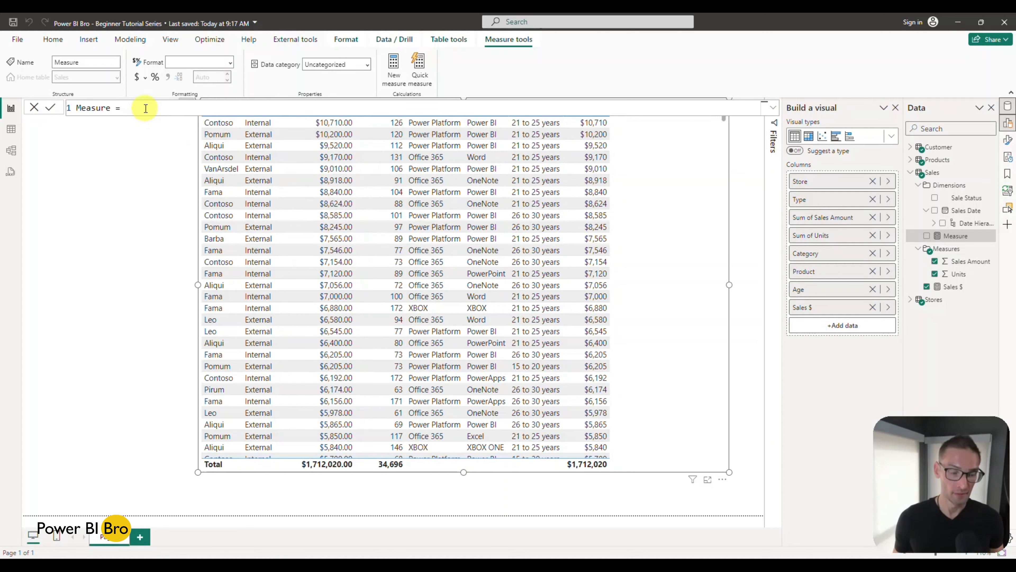
{"action": "left_click_drag", "start_coordinate": [110, 108], "coordinate": [34, 111]}
{"action": "type", "text": "Offic"}
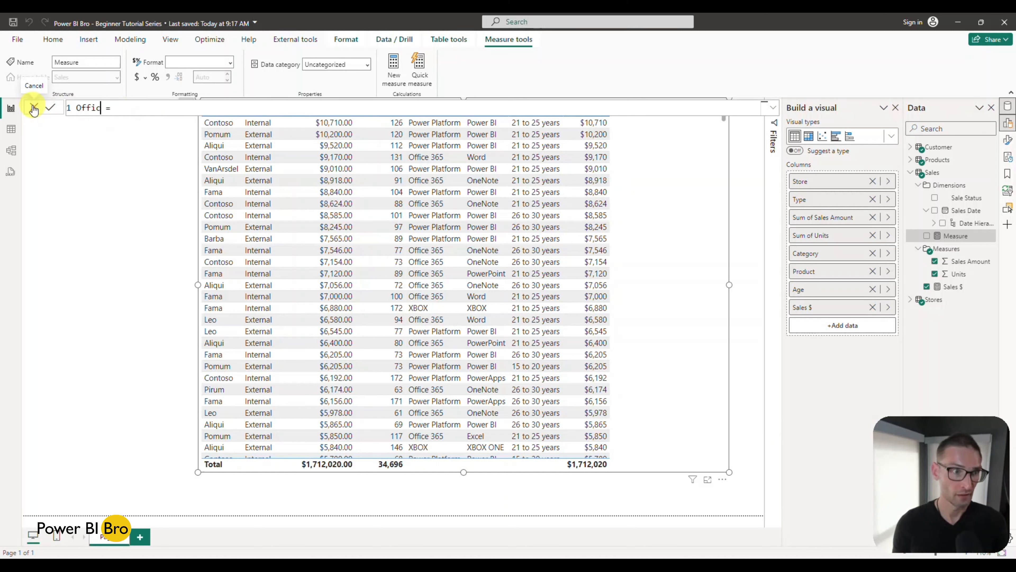
{"action": "type", "text": "e 36"}
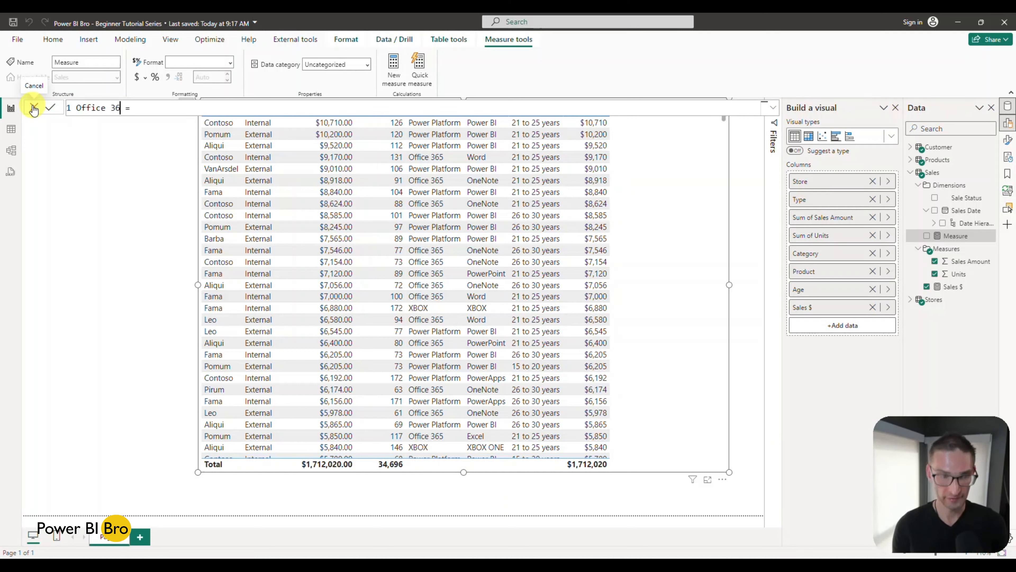
{"action": "type", "text": "5 Sales"}
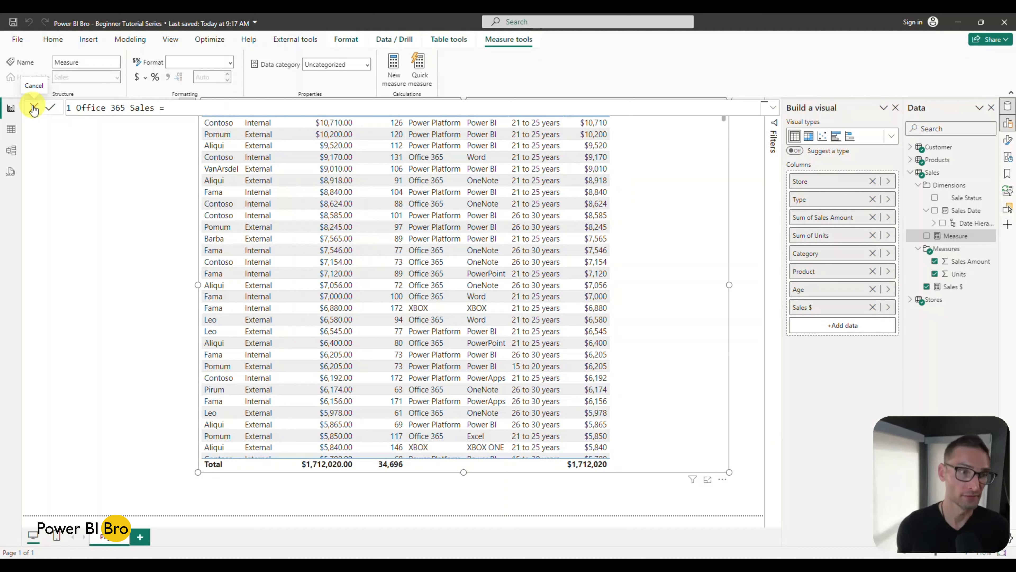
{"action": "type", "text": " ="}
{"action": "left_click", "coordinate": [174, 109]}
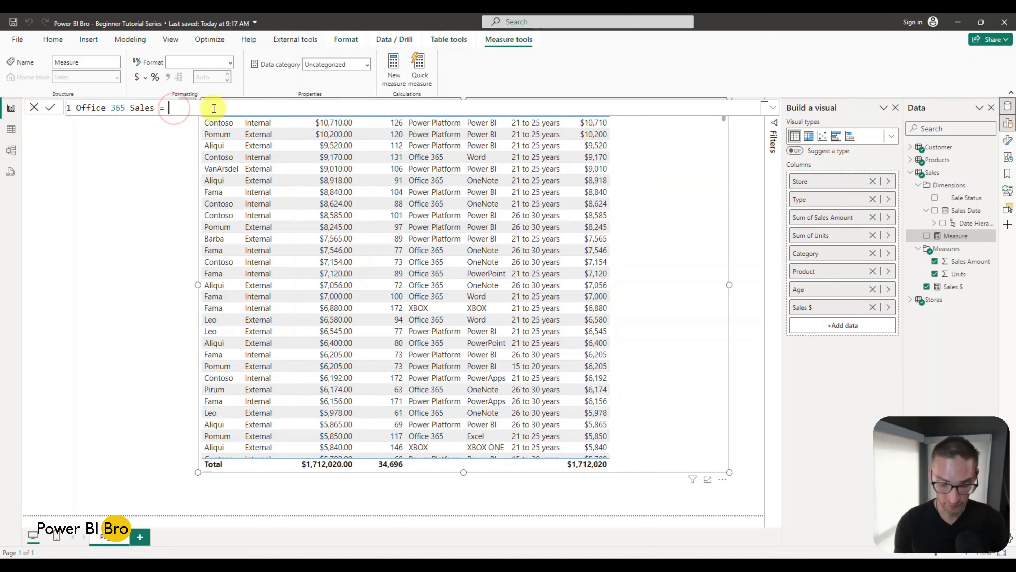
Step: Begin the Office 365 Sales formula with CALCULATE, using Sales[Sales $] as its expression
{"action": "type", "text": "CALCULATE("}
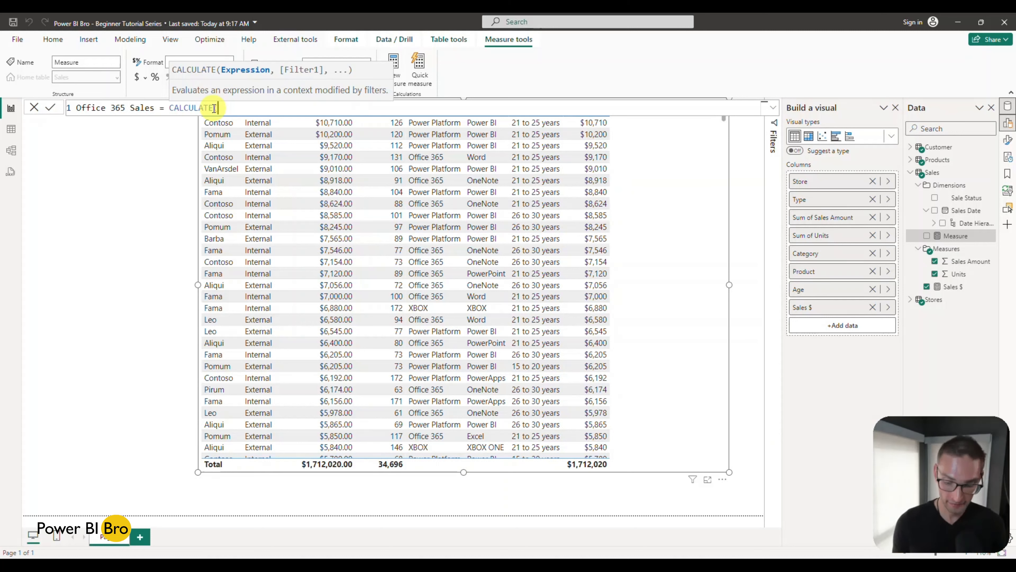
{"action": "type", "text": "sal"}
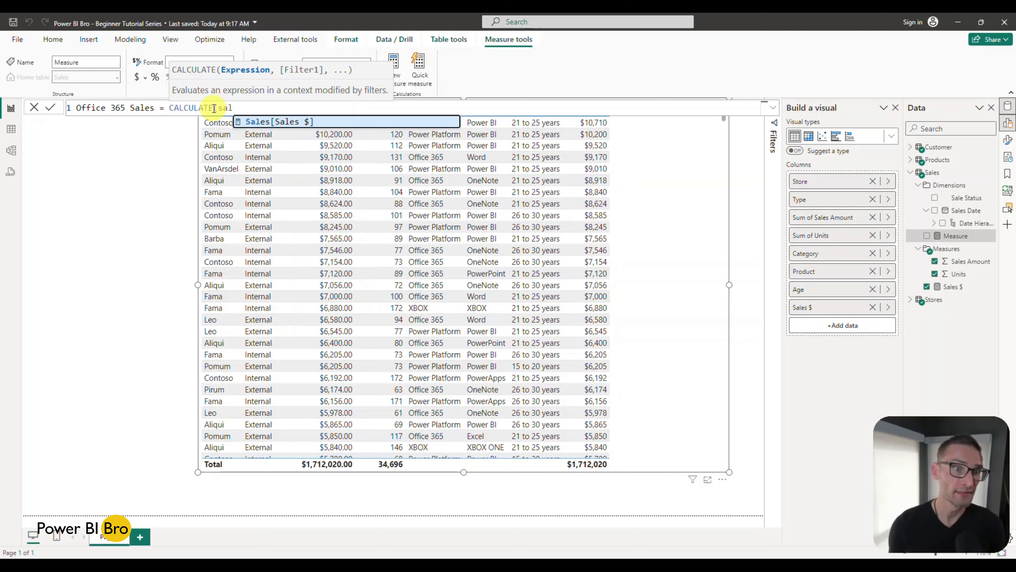
{"action": "key", "text": "Tab"}
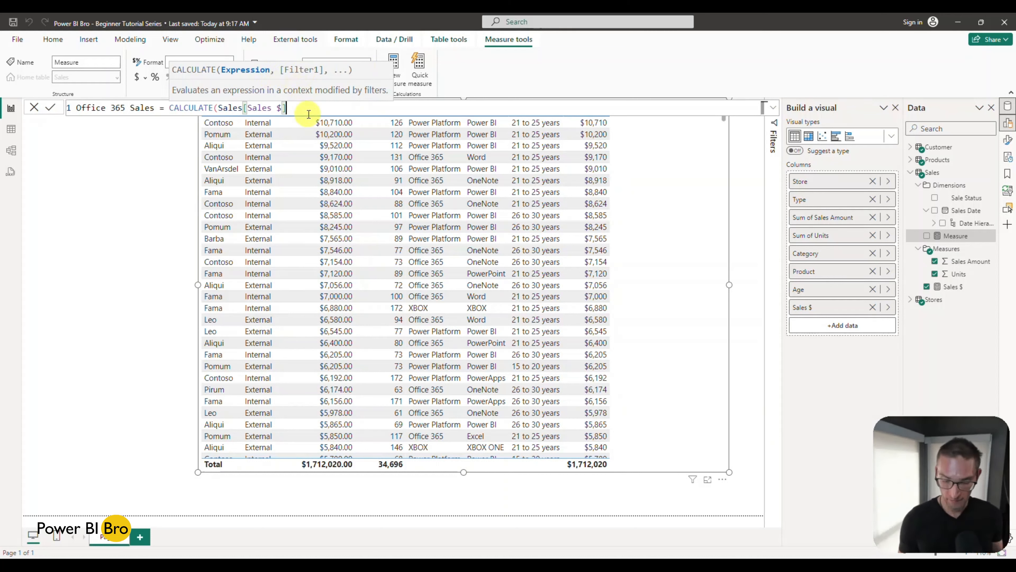
{"action": "type", "text": ","}
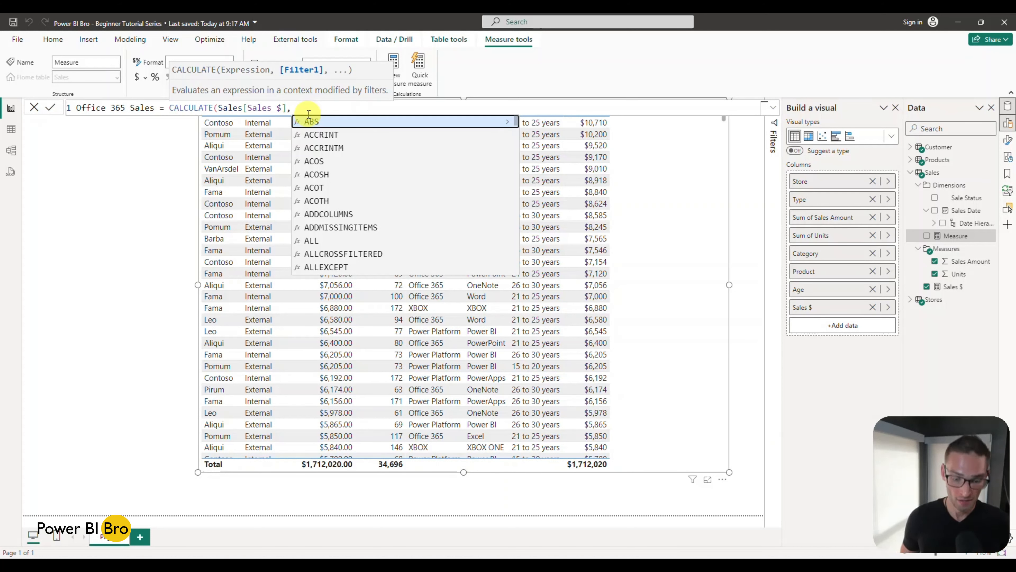
Step: Complete the CALCULATE formula with the filter Products[Category] = "Office 365" and commit the measure
{"action": "type", "text": "prod"}
{"action": "key", "text": "Down"}
{"action": "key", "text": "Down"}
{"action": "key", "text": "Down"}
{"action": "key", "text": "Tab"}
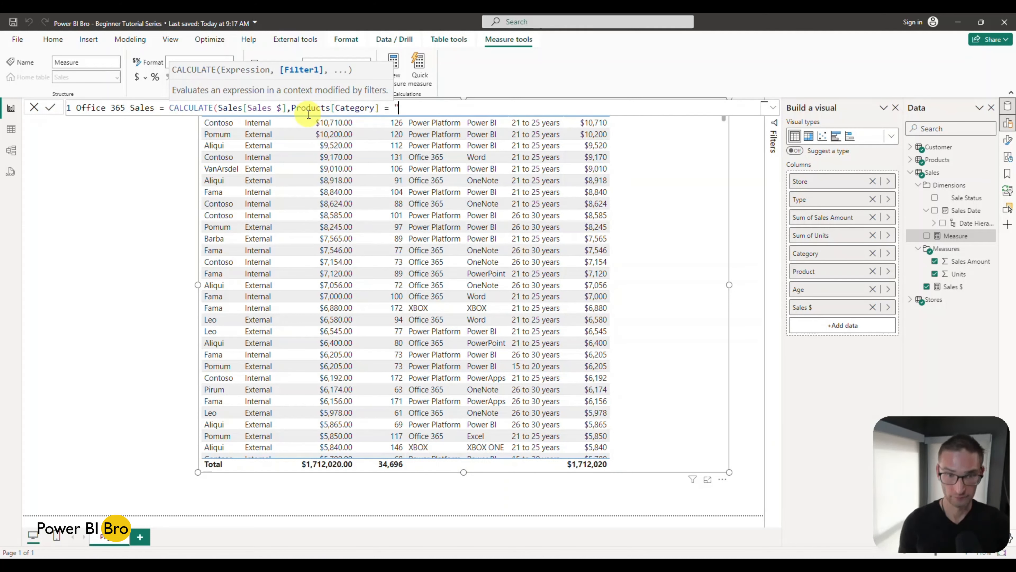
{"action": "type", "text": "= \"Office 365"}
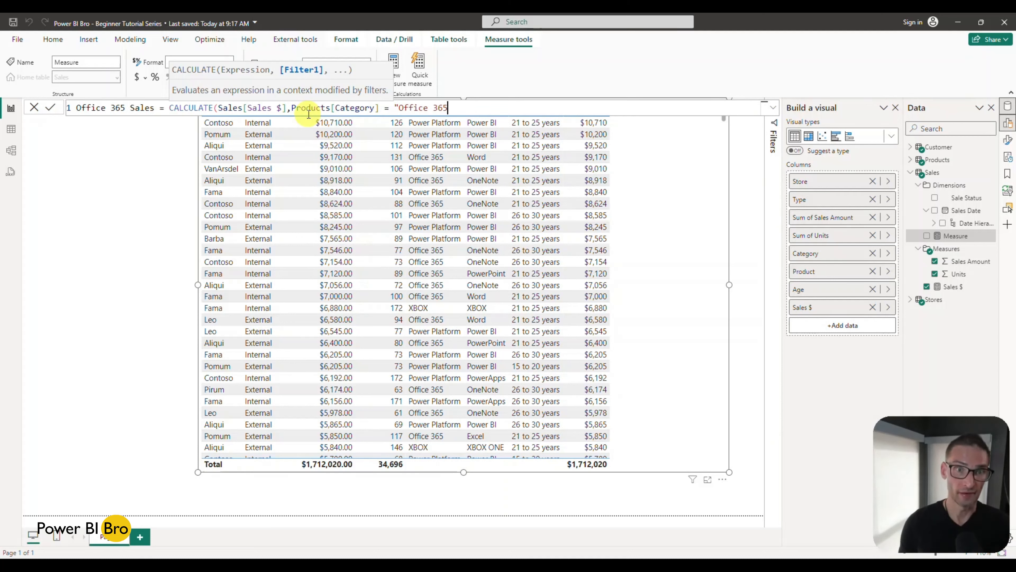
{"action": "type", "text": "\")"}
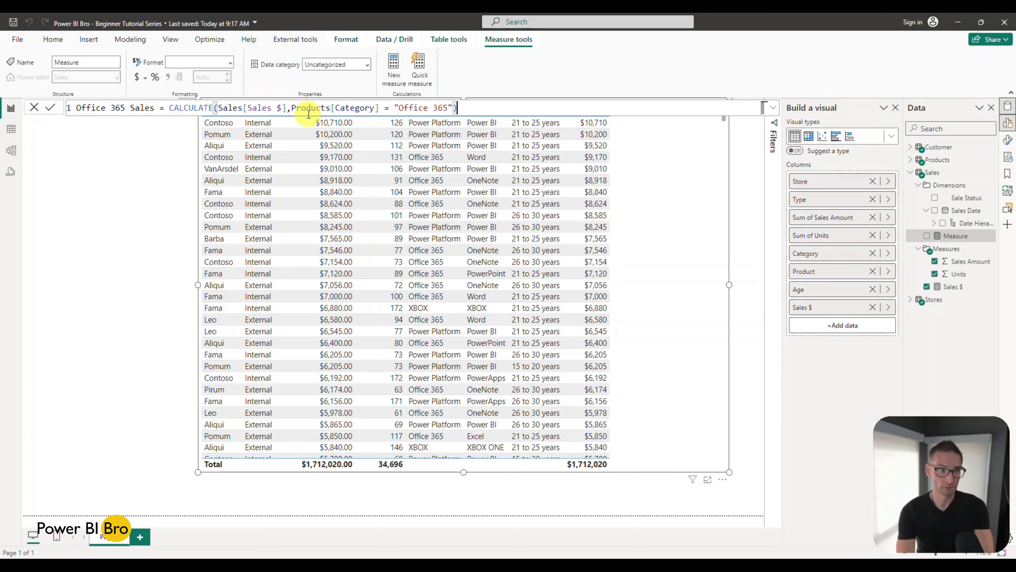
{"action": "key", "text": "Return"}
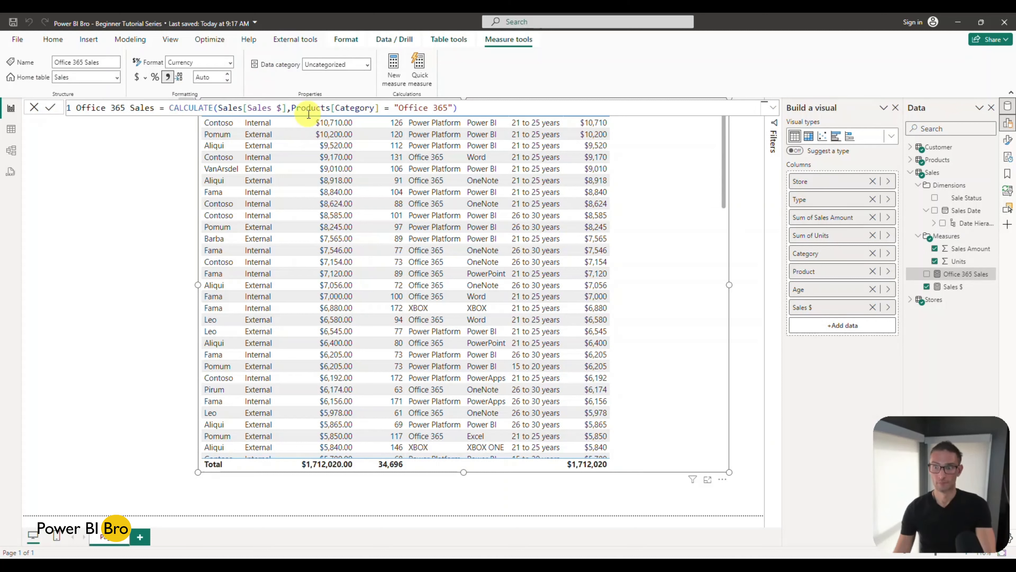
Step: Add the Office 365 Sales measure to the store table visual and review the measure's formula
{"action": "left_click", "coordinate": [927, 274]}
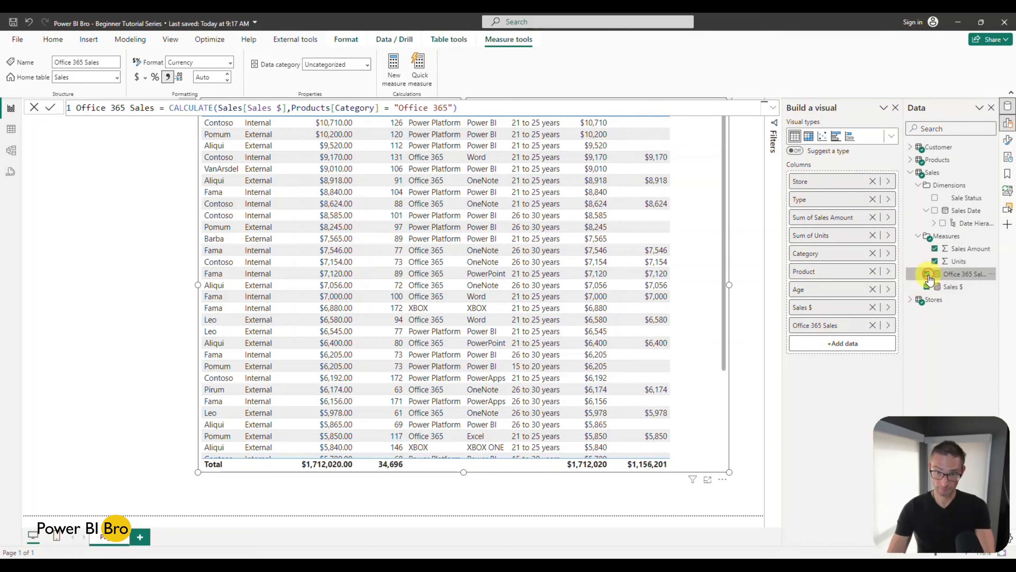
{"action": "left_click", "coordinate": [175, 296]}
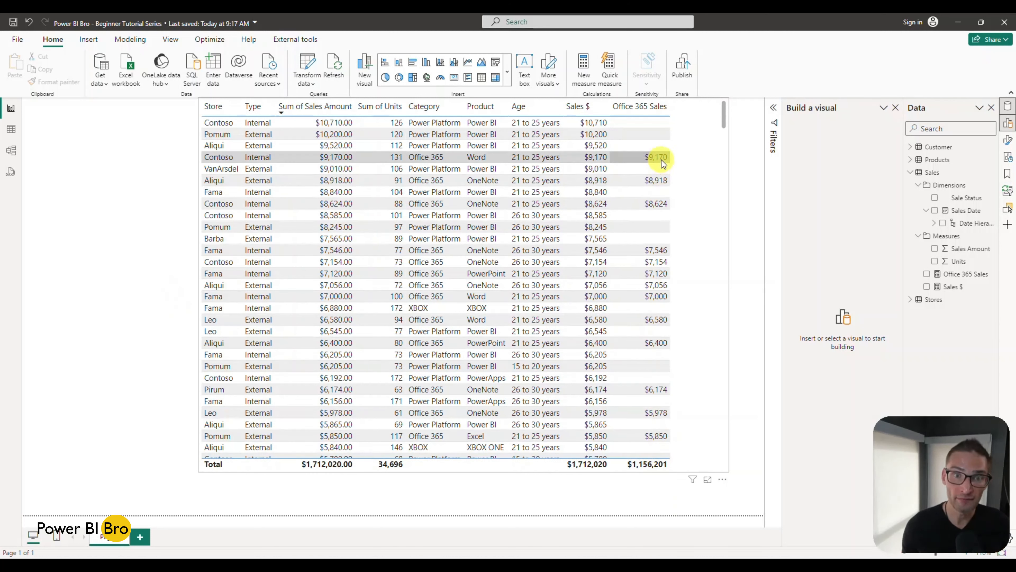
{"action": "left_click", "coordinate": [958, 276]}
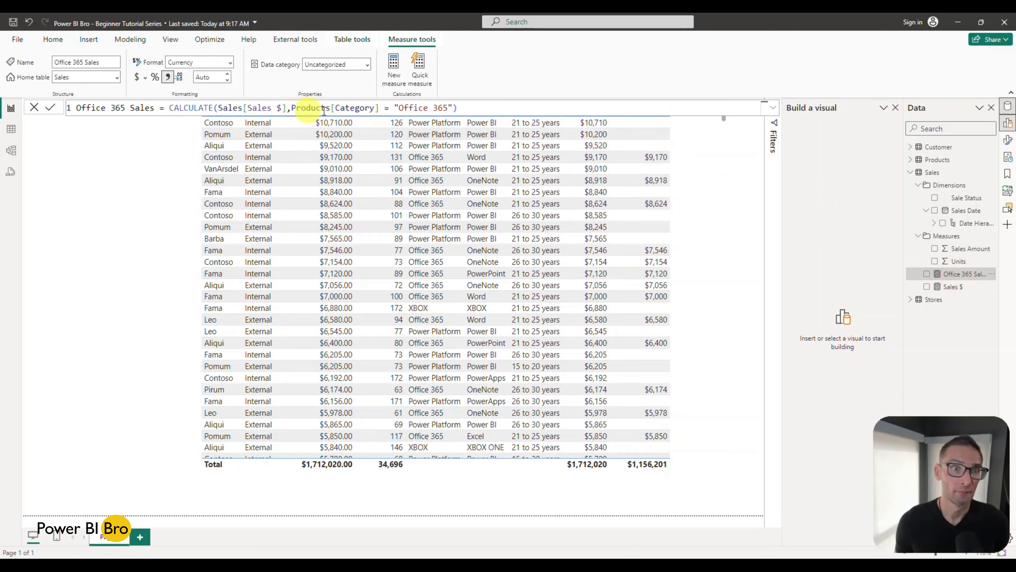
{"action": "left_click", "coordinate": [124, 274]}
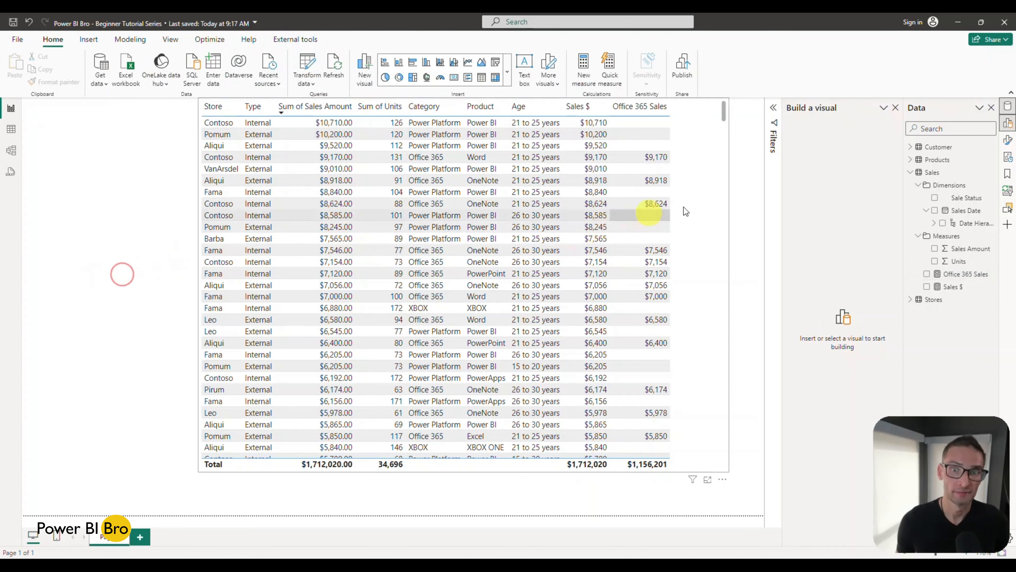
Step: Shrink the store table visual from its upper edge to free canvas space above it
{"action": "left_click", "coordinate": [702, 202]}
{"action": "left_click_drag", "start_coordinate": [464, 99], "coordinate": [463, 183]}
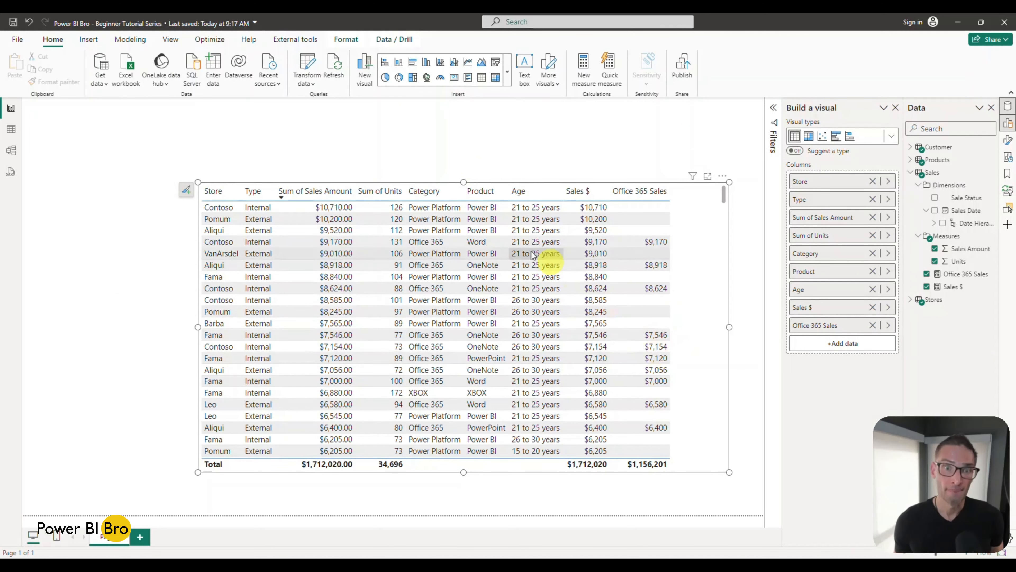
{"action": "left_click_drag", "start_coordinate": [463, 182], "coordinate": [461, 266]}
{"action": "left_click", "coordinate": [368, 169]}
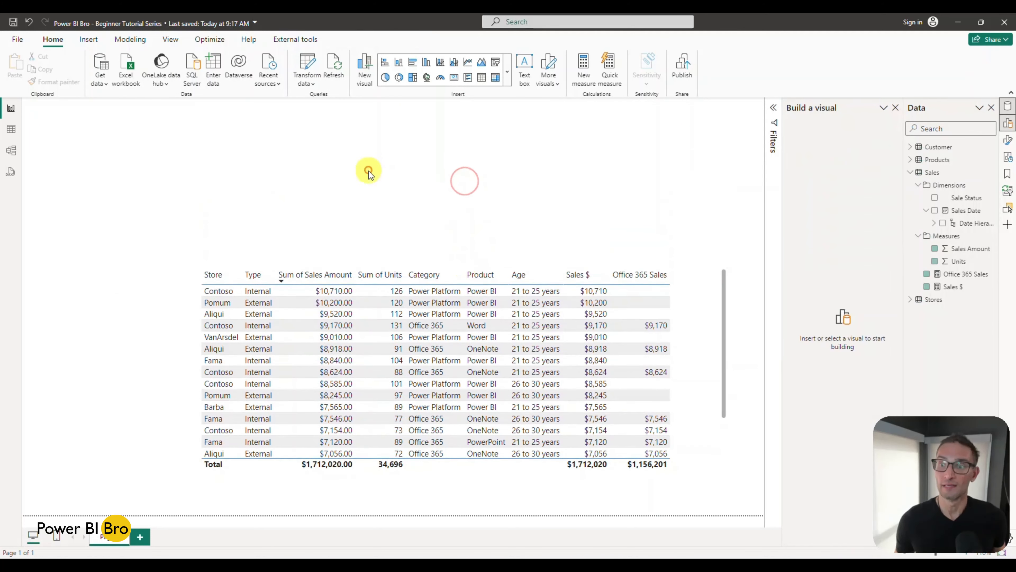
Step: Show the Sales $ measure in a new card visual above the table, and remove the card
{"action": "left_click", "coordinate": [926, 287]}
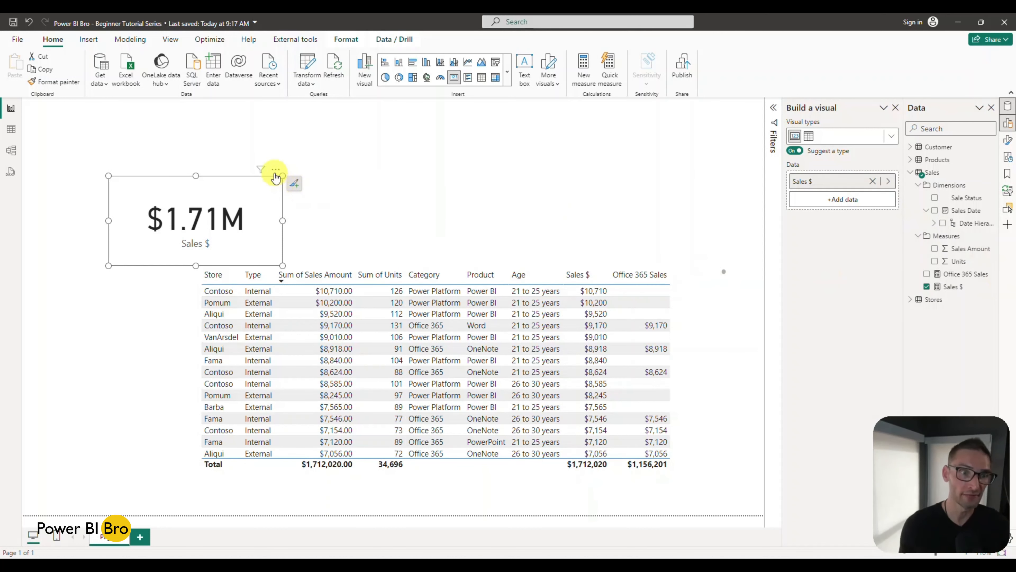
{"action": "left_click", "coordinate": [276, 170]}
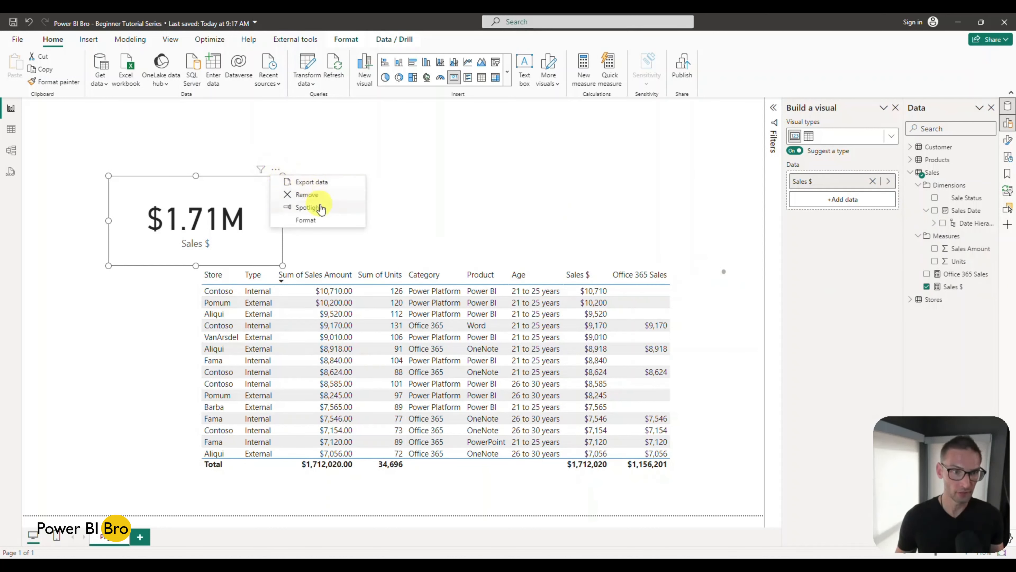
{"action": "left_click", "coordinate": [323, 195]}
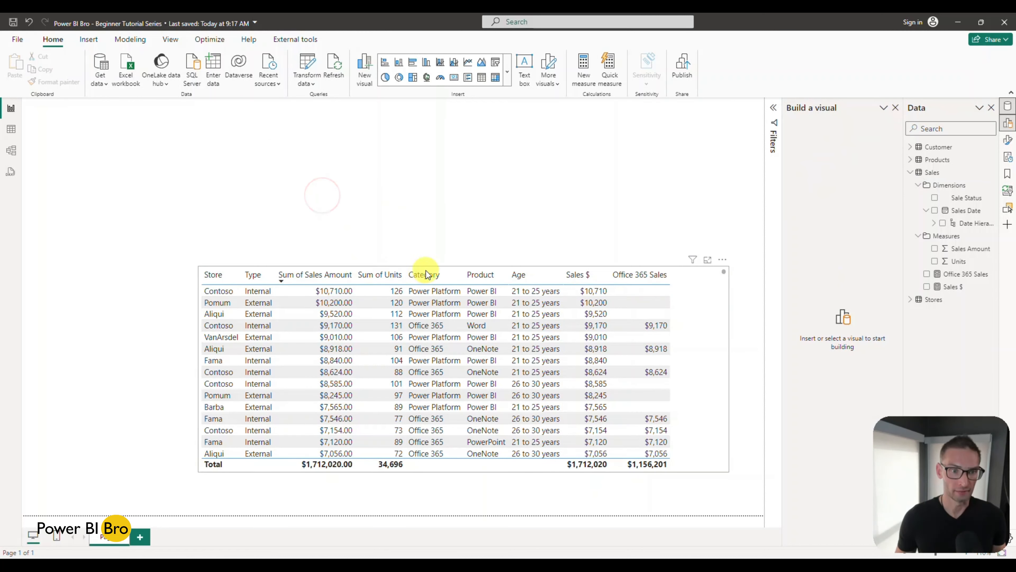
Step: Extend the store table visual's upper edge upward and collapse the Sales table's field list
{"action": "left_click", "coordinate": [459, 266]}
{"action": "left_click_drag", "start_coordinate": [458, 266], "coordinate": [453, 170]}
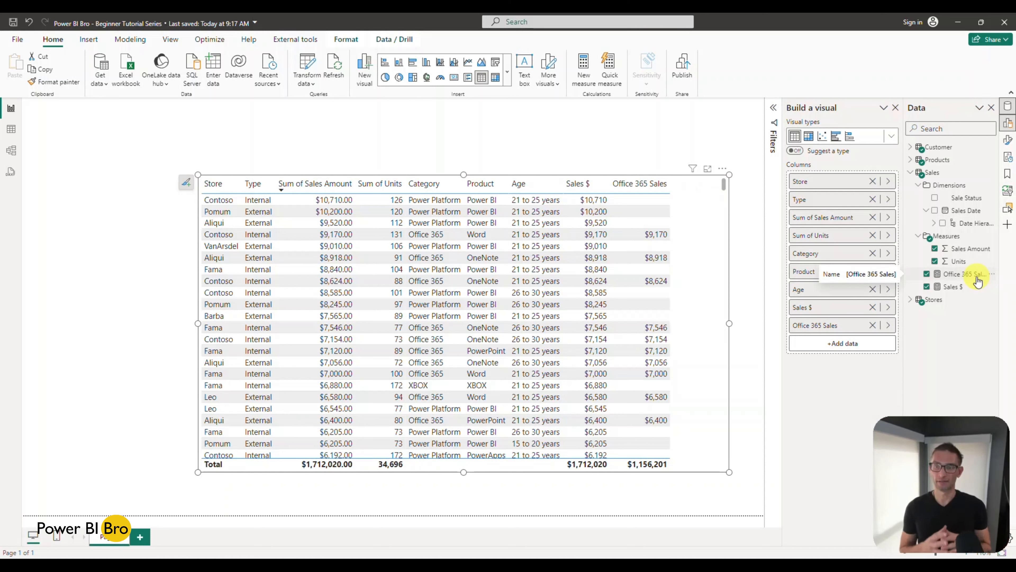
{"action": "left_click", "coordinate": [910, 172]}
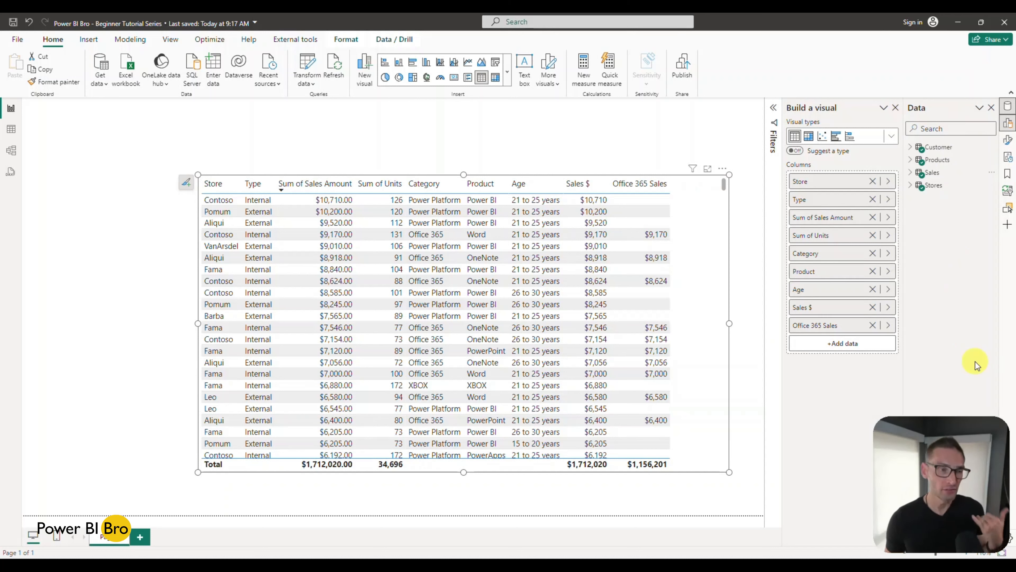
Step: Create an empty manually entered table named Calculations and load it into the model
{"action": "left_click", "coordinate": [266, 147]}
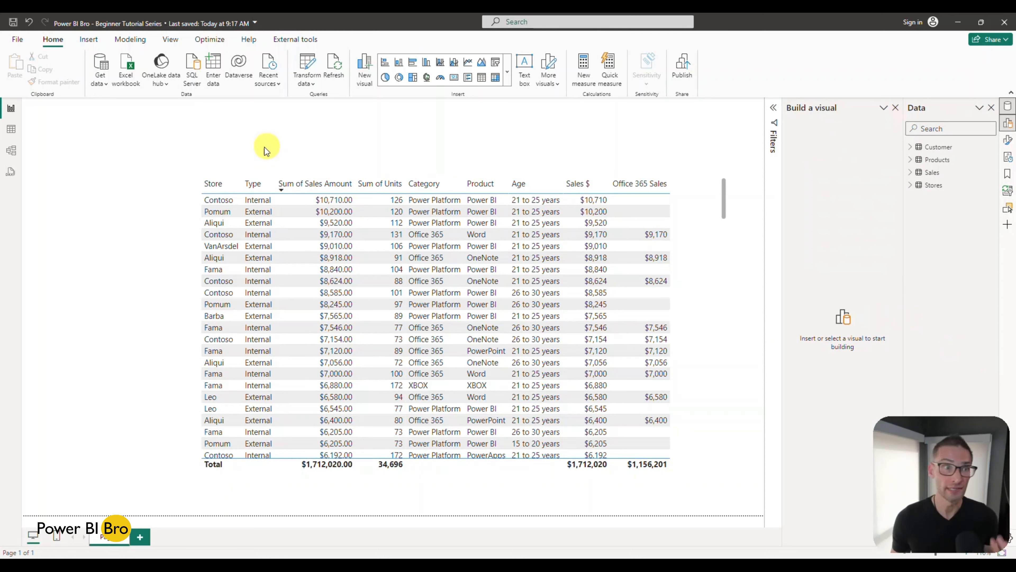
{"action": "left_click", "coordinate": [214, 84]}
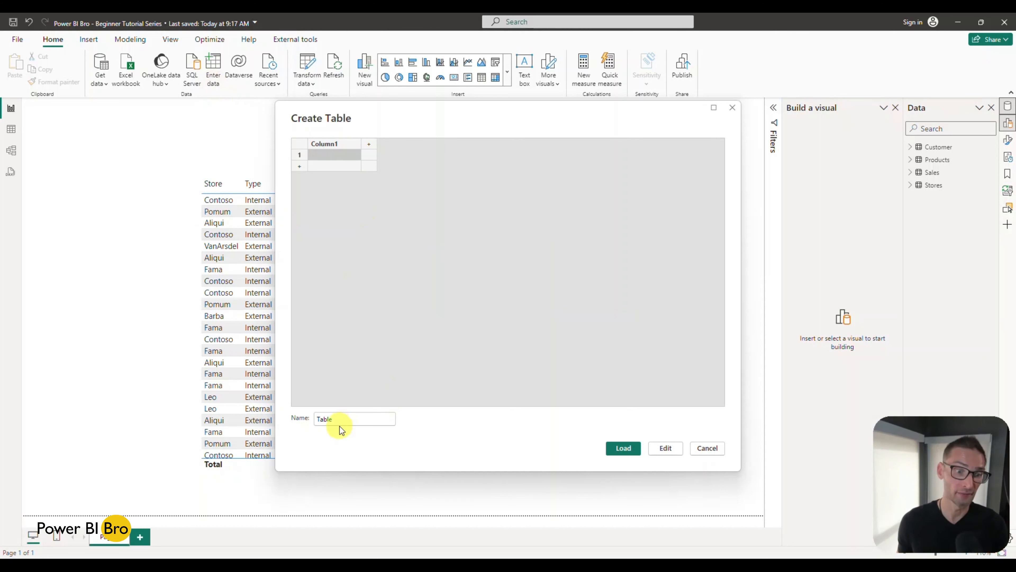
{"action": "left_click_drag", "start_coordinate": [339, 425], "coordinate": [320, 419]}
{"action": "key", "text": "BackSpace"}
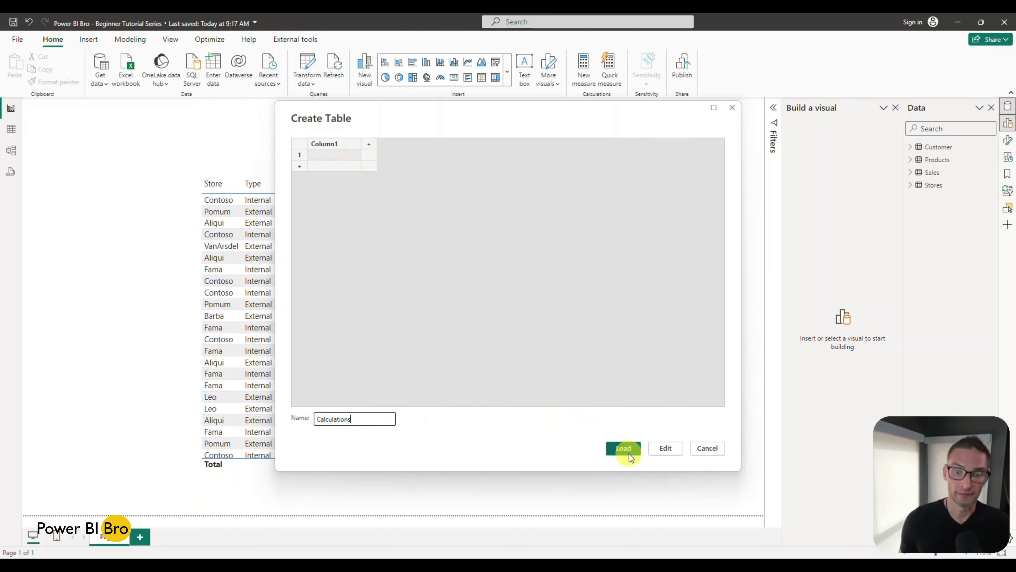
{"action": "left_click", "coordinate": [622, 448]}
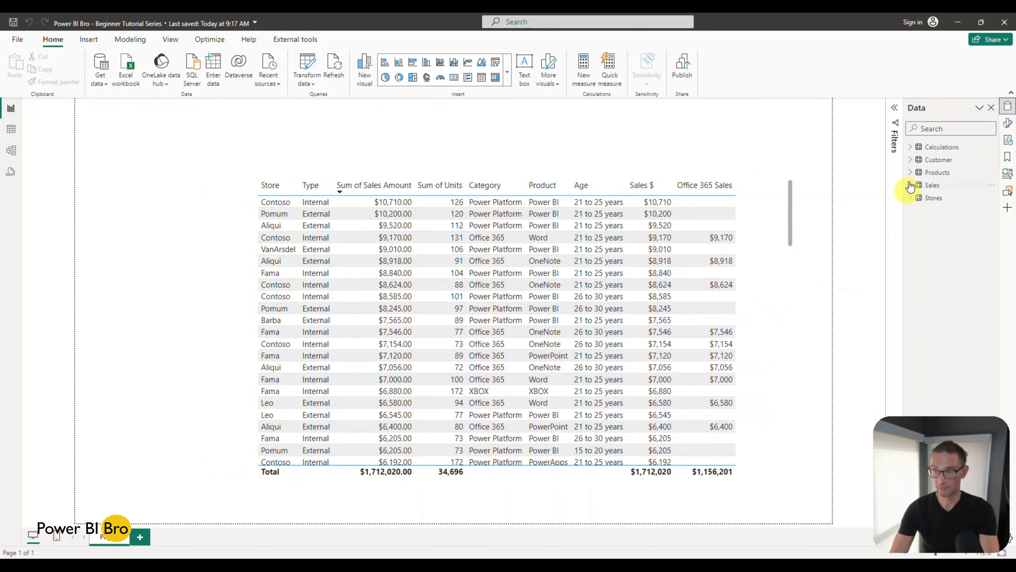
Step: Expand the Calculations and Sales tables and copy the full formula of the Sales $ measure
{"action": "left_click", "coordinate": [920, 149]}
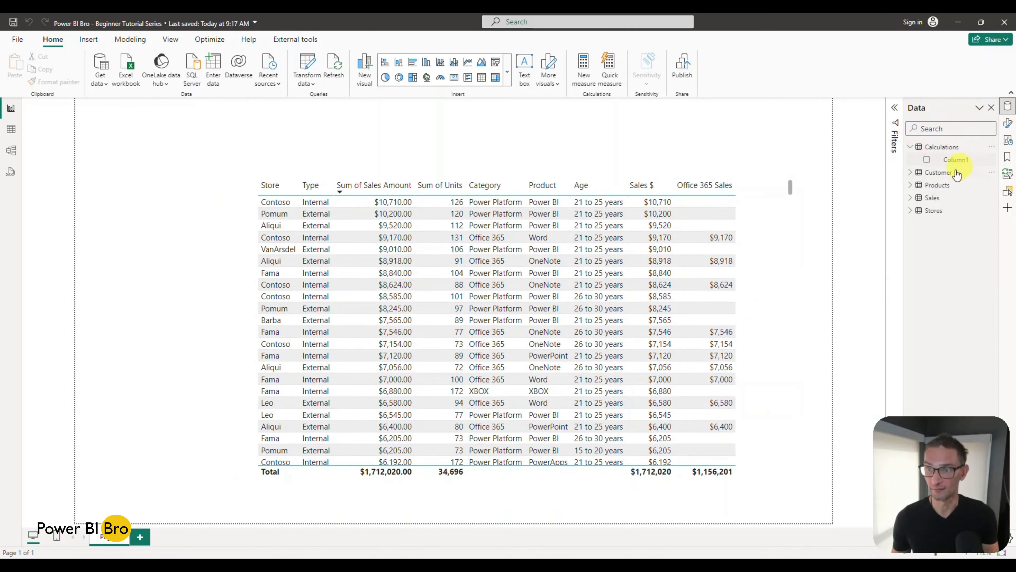
{"action": "left_click", "coordinate": [910, 198]}
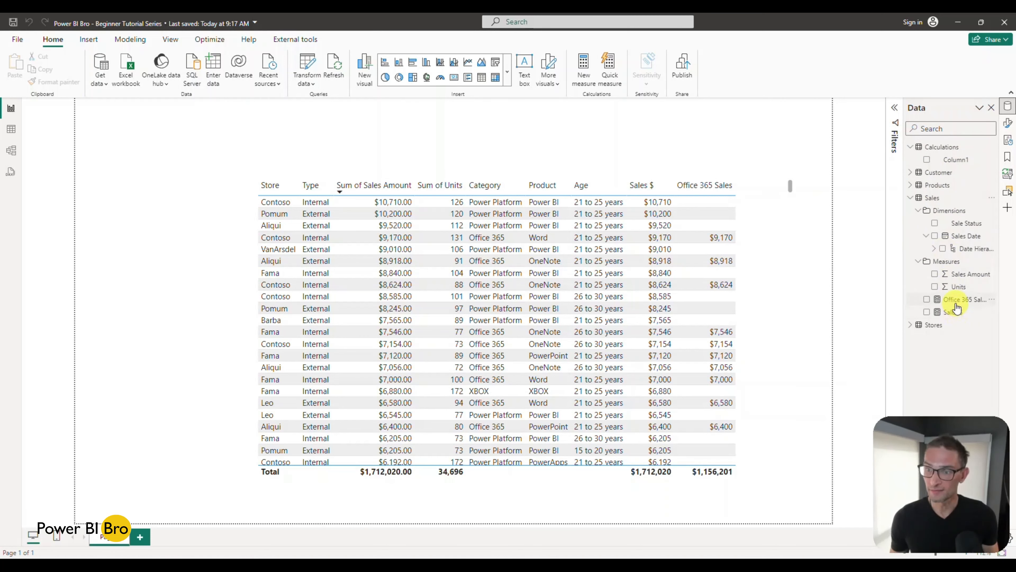
{"action": "left_click", "coordinate": [954, 315]}
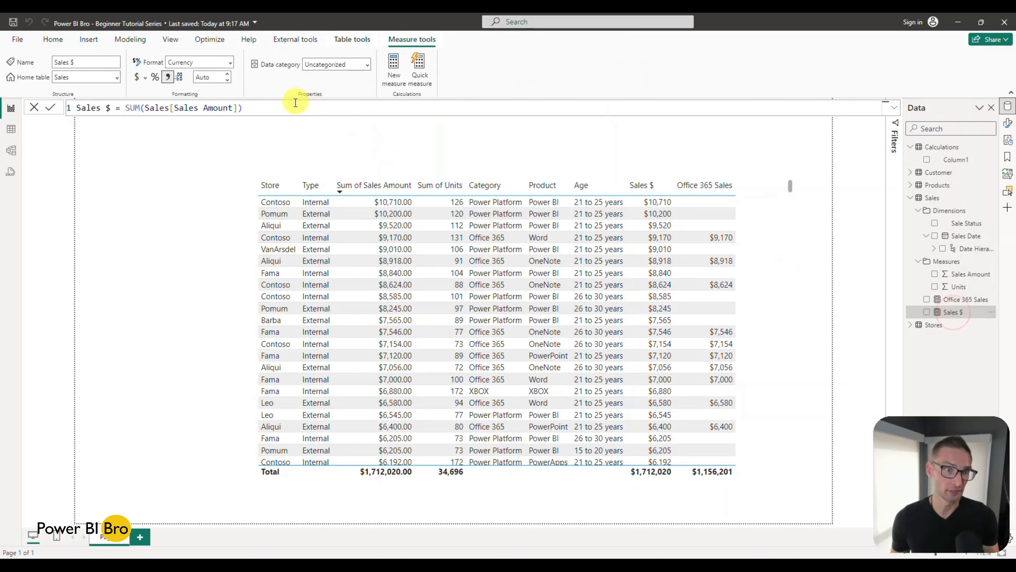
{"action": "left_click_drag", "start_coordinate": [289, 107], "coordinate": [1, 105]}
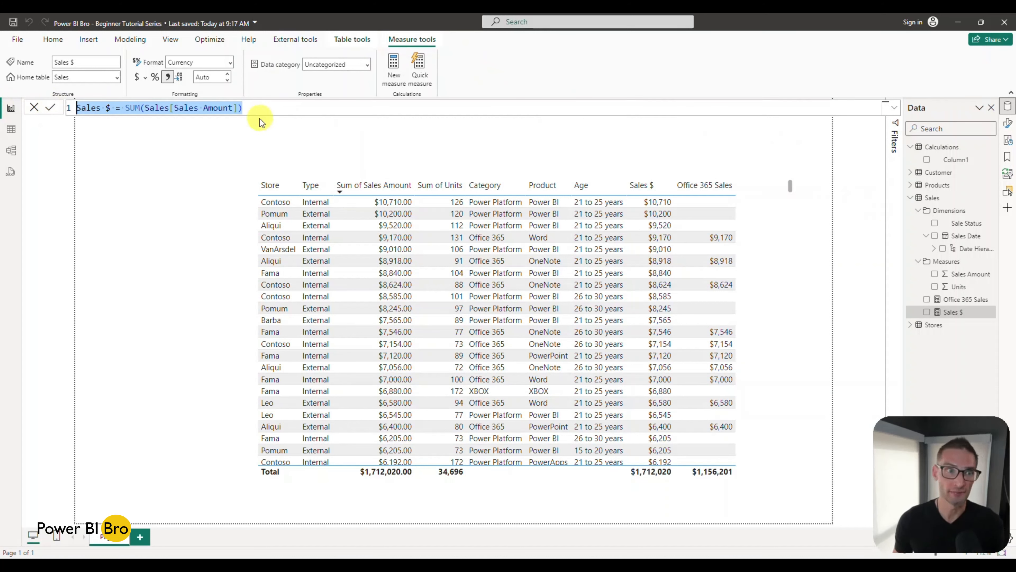
{"action": "left_click_drag", "start_coordinate": [260, 109], "coordinate": [2, 109]}
{"action": "key", "text": "ctrl+c"}
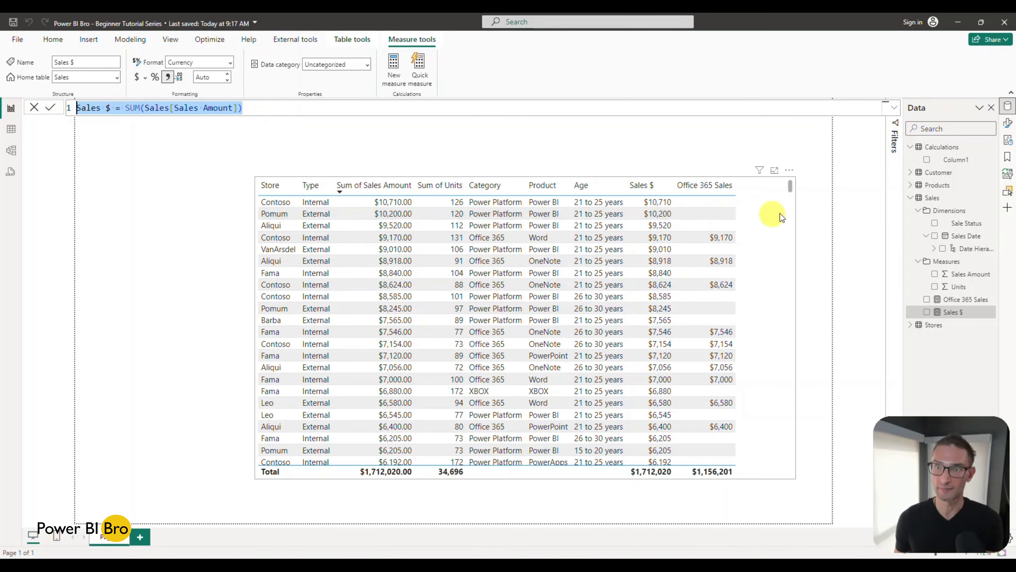
{"action": "left_click", "coordinate": [870, 164]}
Step: Create a measure in the Calculations table from the copied formula, named Sales $2 = SUM(Sales[Sales Amount])
{"action": "left_click", "coordinate": [992, 149]}
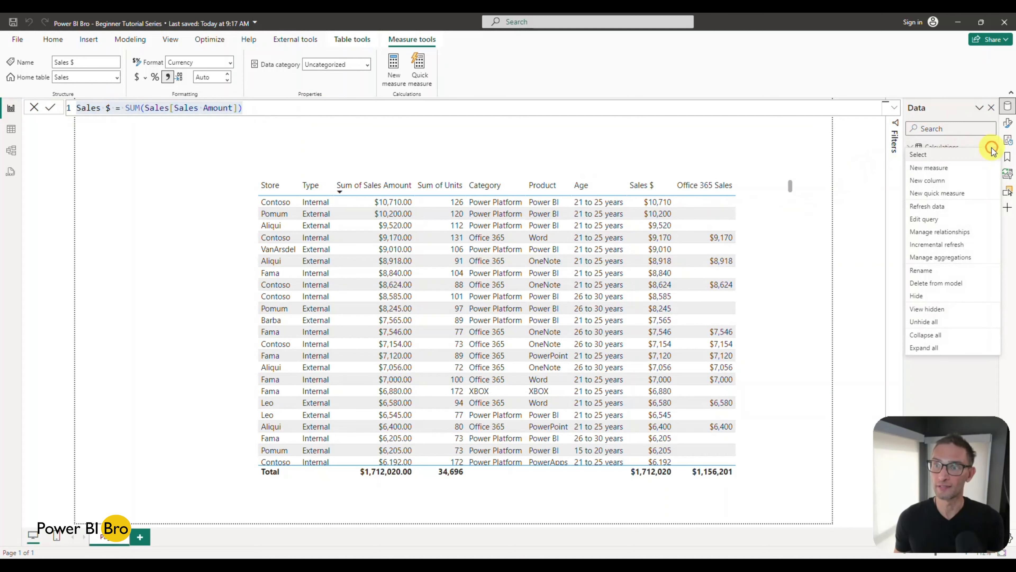
{"action": "left_click", "coordinate": [963, 168]}
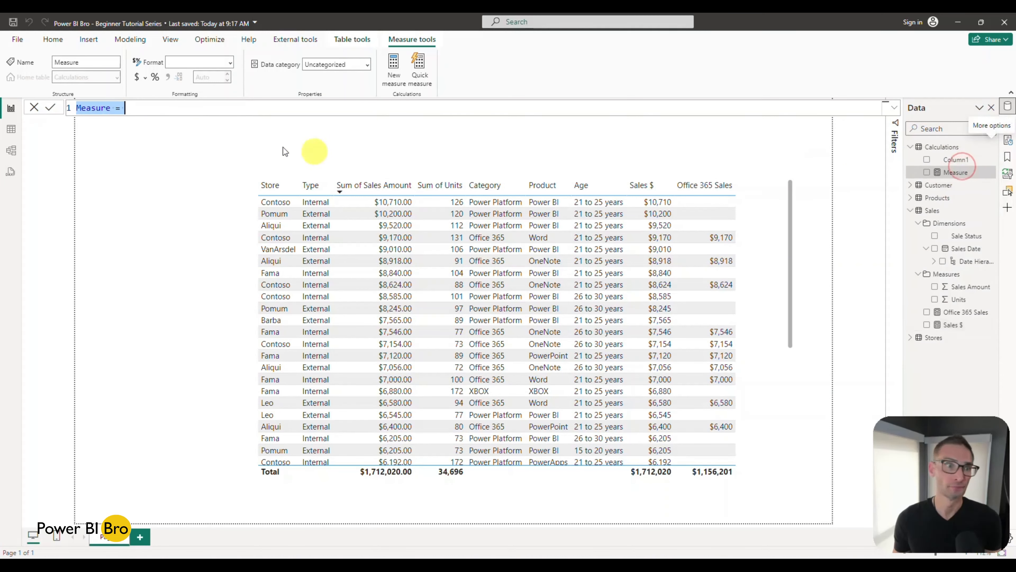
{"action": "left_click", "coordinate": [127, 113]}
{"action": "left_click_drag", "start_coordinate": [138, 108], "coordinate": [60, 102]}
{"action": "key", "text": "ctrl+v"}
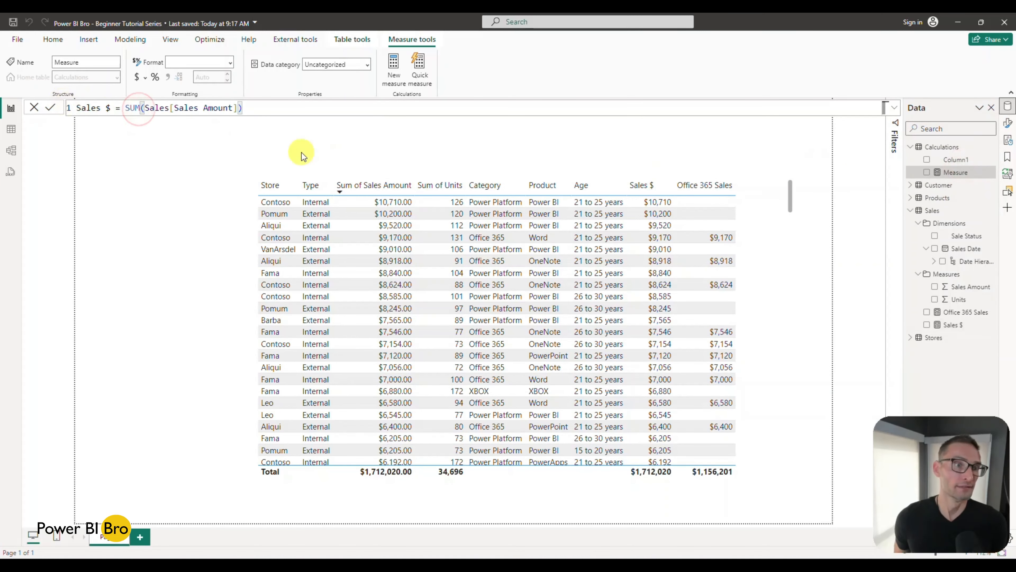
{"action": "left_click", "coordinate": [112, 108]}
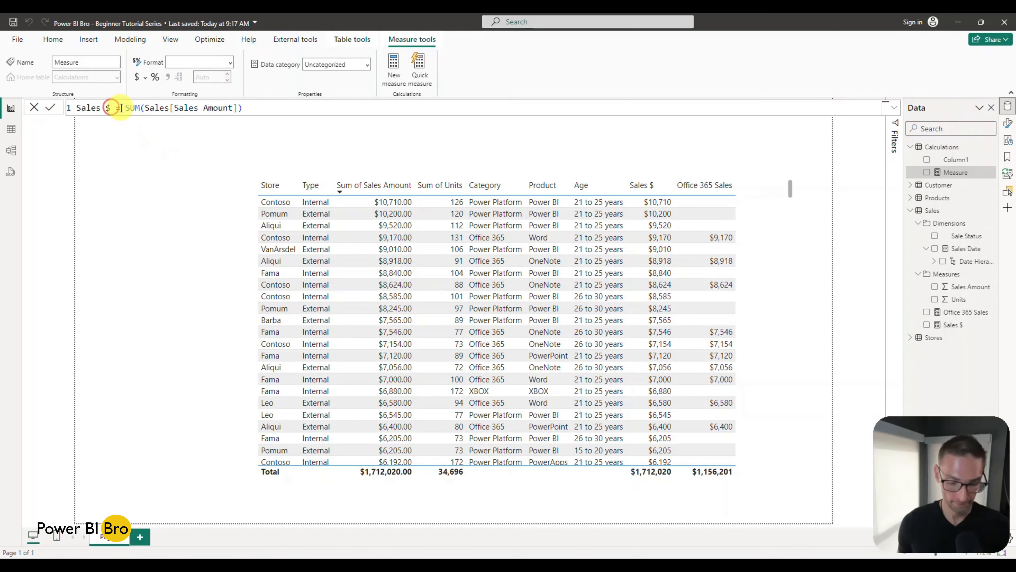
{"action": "type", "text": "2"}
{"action": "key", "text": "Return"}
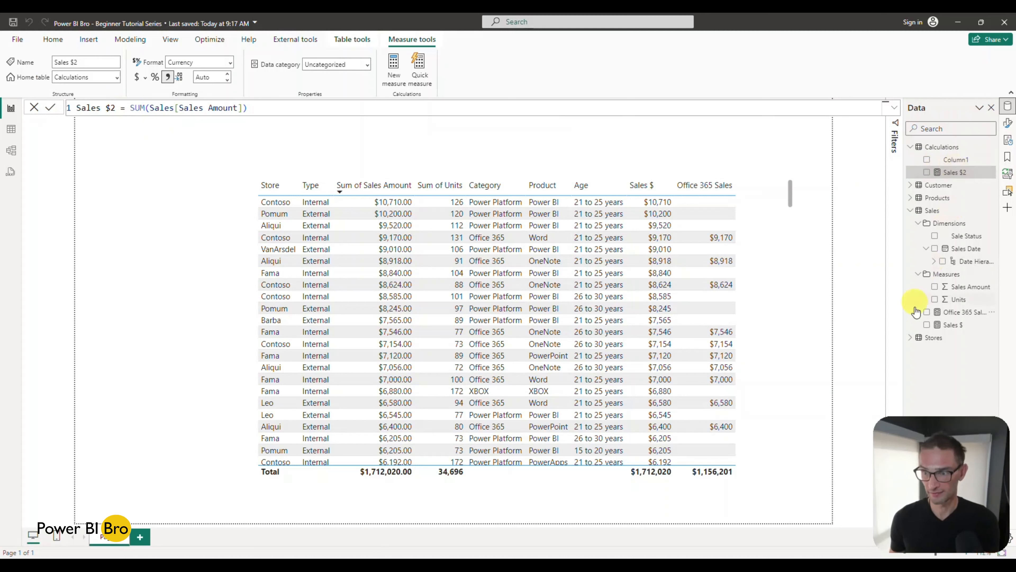
Step: Copy the Office 365 Sales formula into a new measure in the Calculations table named Office 365 Sales 2
{"action": "left_click", "coordinate": [955, 312]}
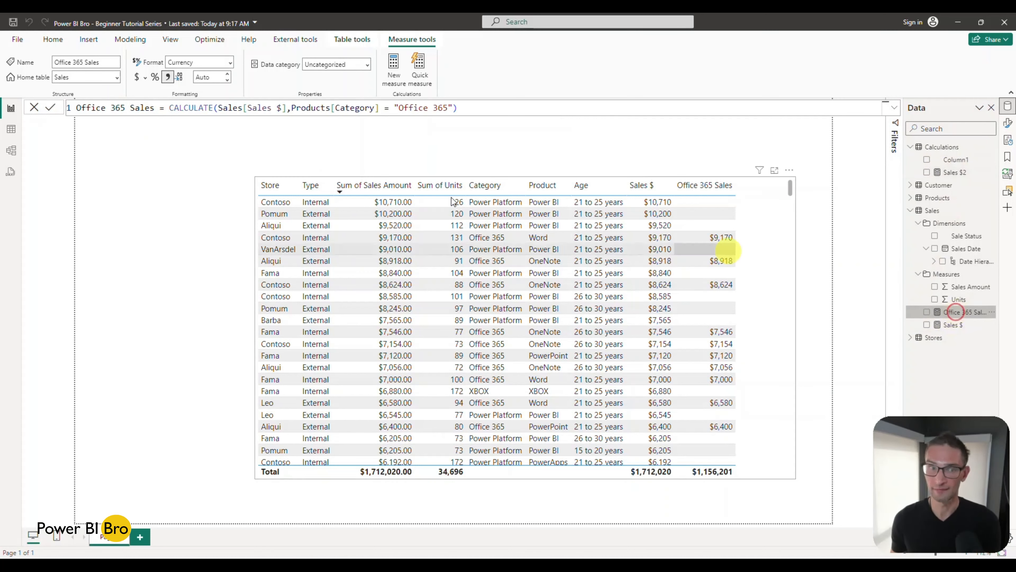
{"action": "left_click_drag", "start_coordinate": [484, 107], "coordinate": [76, 107]}
{"action": "key", "text": "ctrl+c"}
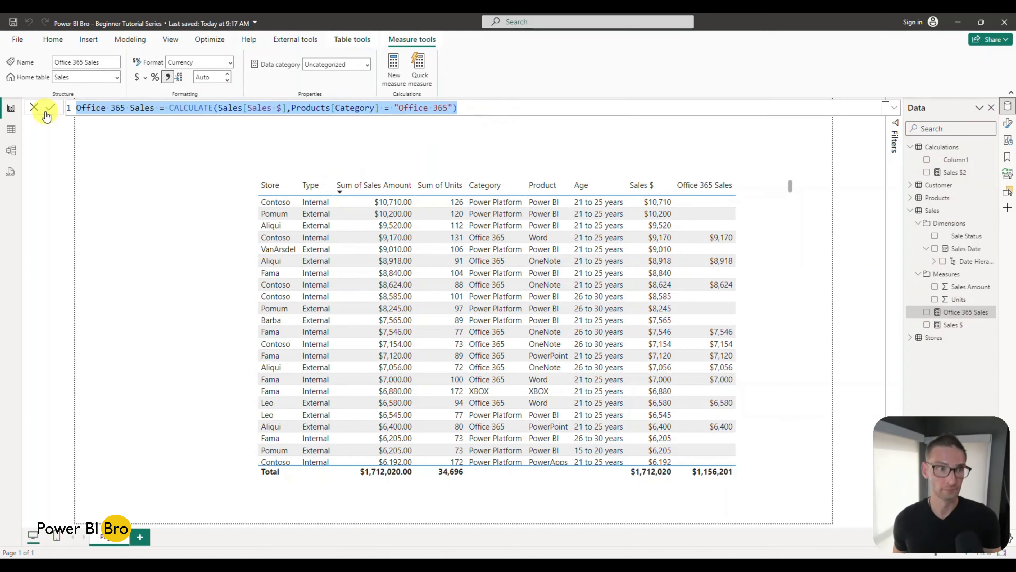
{"action": "left_click", "coordinate": [48, 113]}
{"action": "left_click", "coordinate": [991, 173]}
{"action": "left_click", "coordinate": [937, 202]}
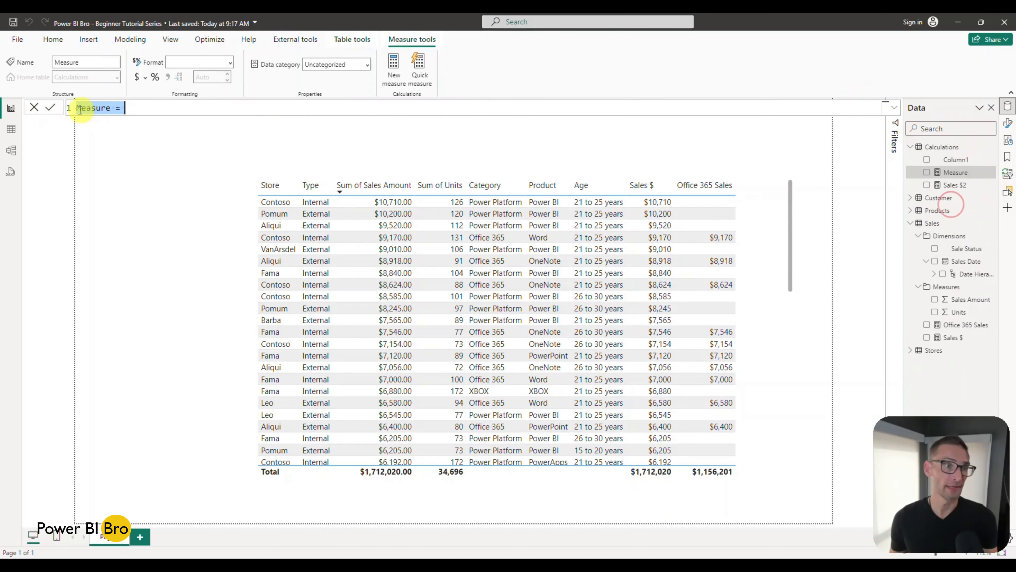
{"action": "key", "text": "ctrl+v"}
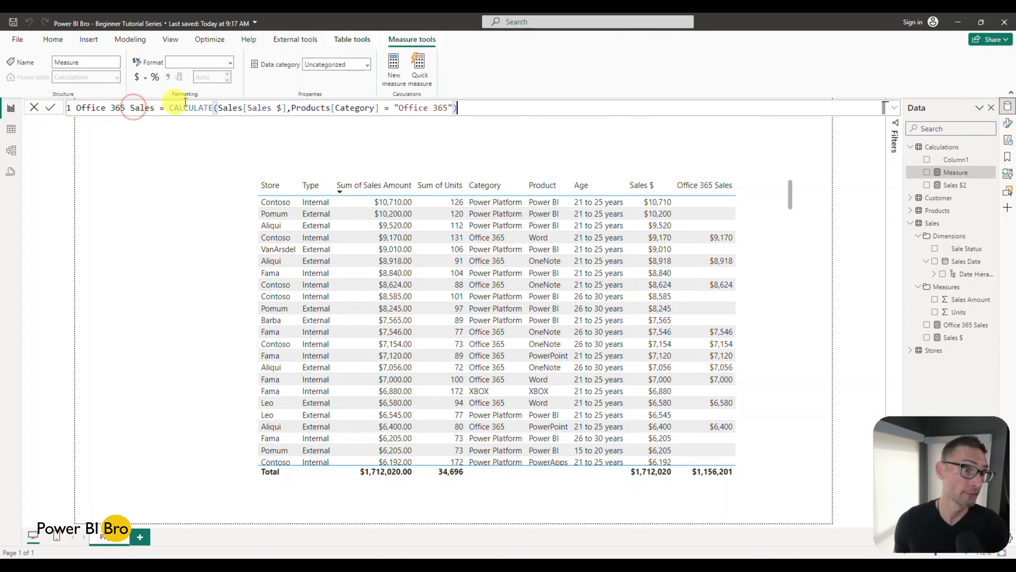
{"action": "left_click", "coordinate": [154, 107]}
{"action": "type", "text": "2"}
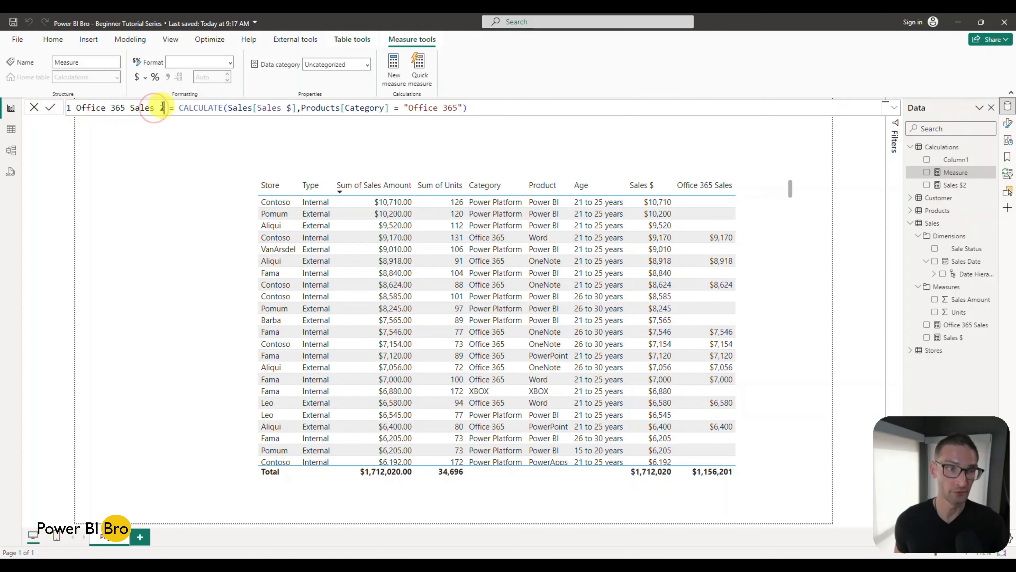
{"action": "key", "text": "Return"}
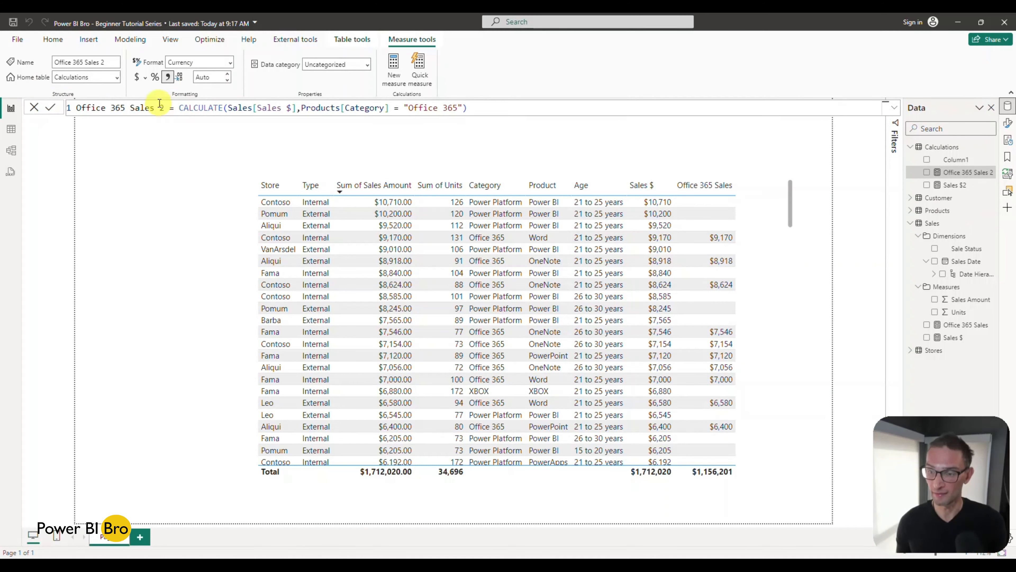
Step: Delete the original Office 365 Sales and Sales $ measures from the Sales table
{"action": "left_click", "coordinate": [993, 325]}
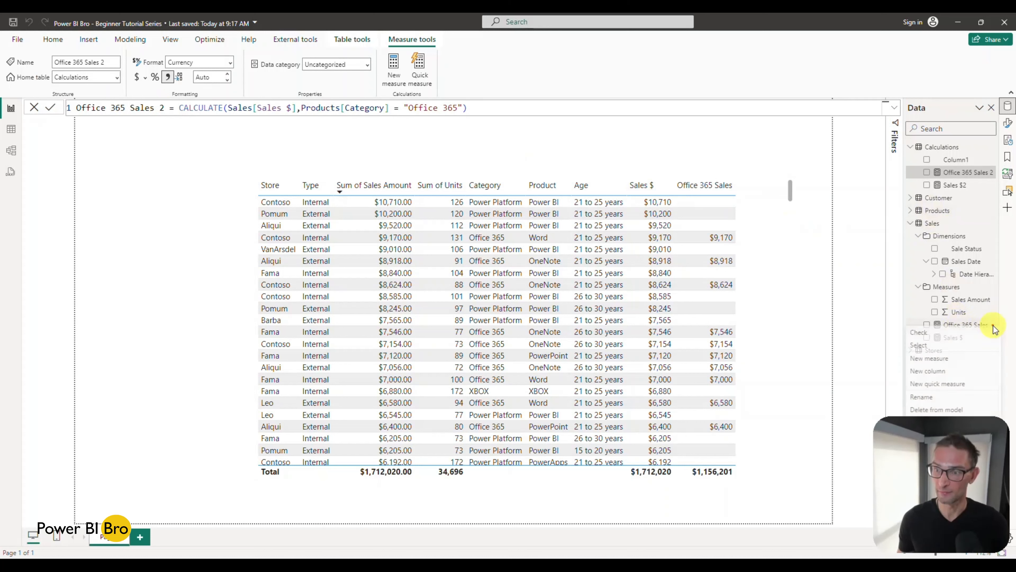
{"action": "left_click", "coordinate": [894, 306]}
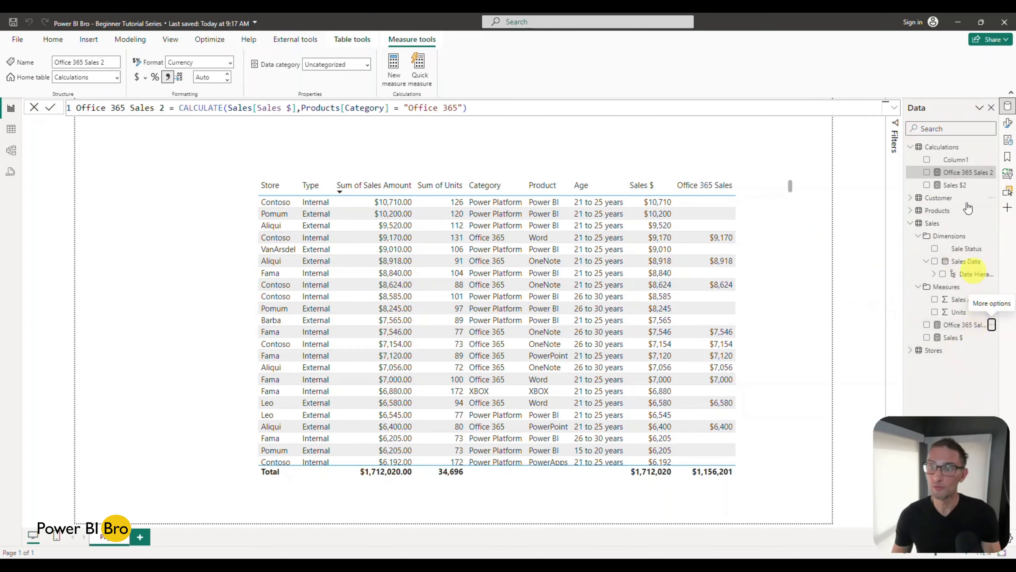
{"action": "left_click", "coordinate": [992, 324]}
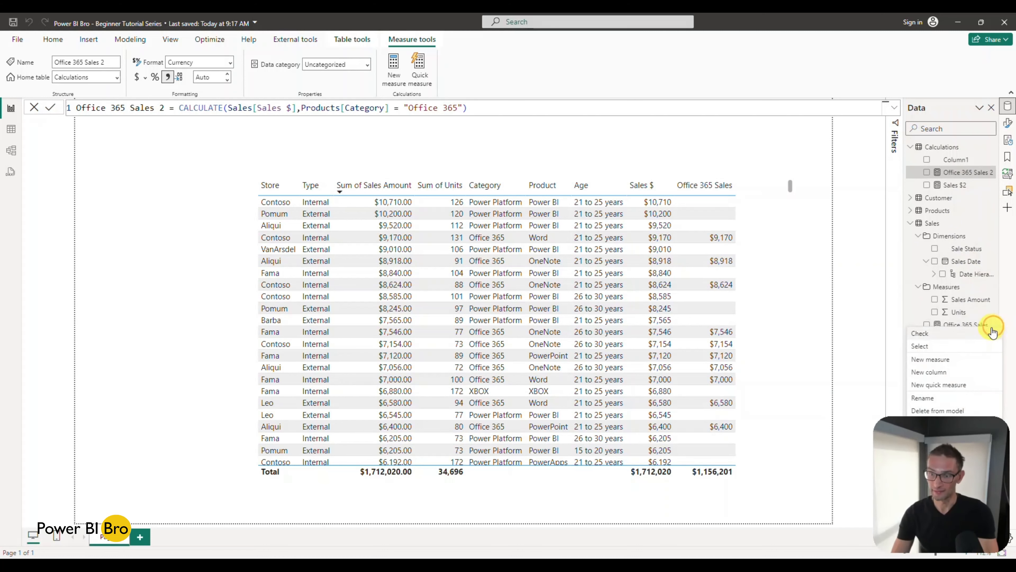
{"action": "left_click", "coordinate": [940, 409]}
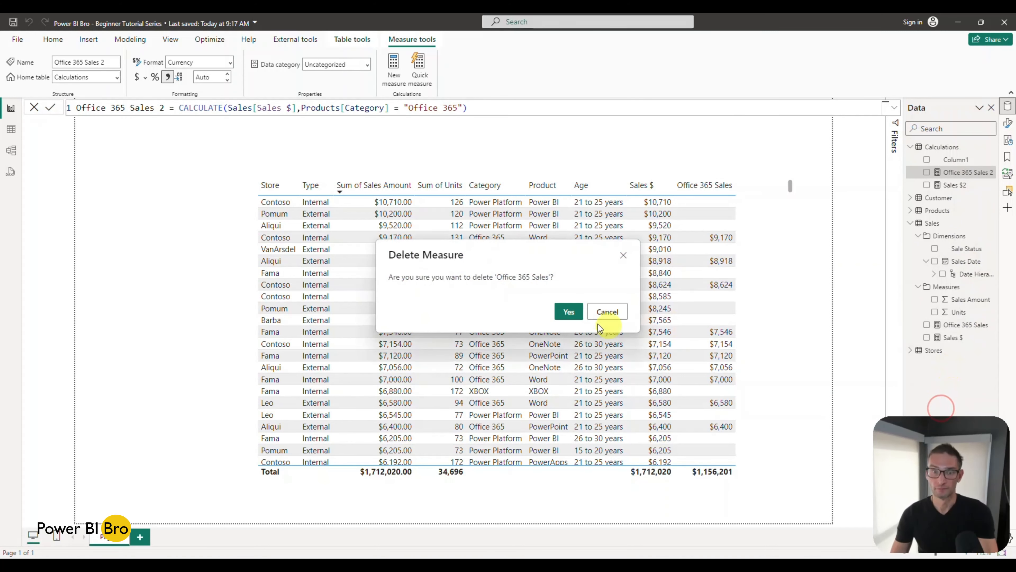
{"action": "left_click", "coordinate": [568, 311]}
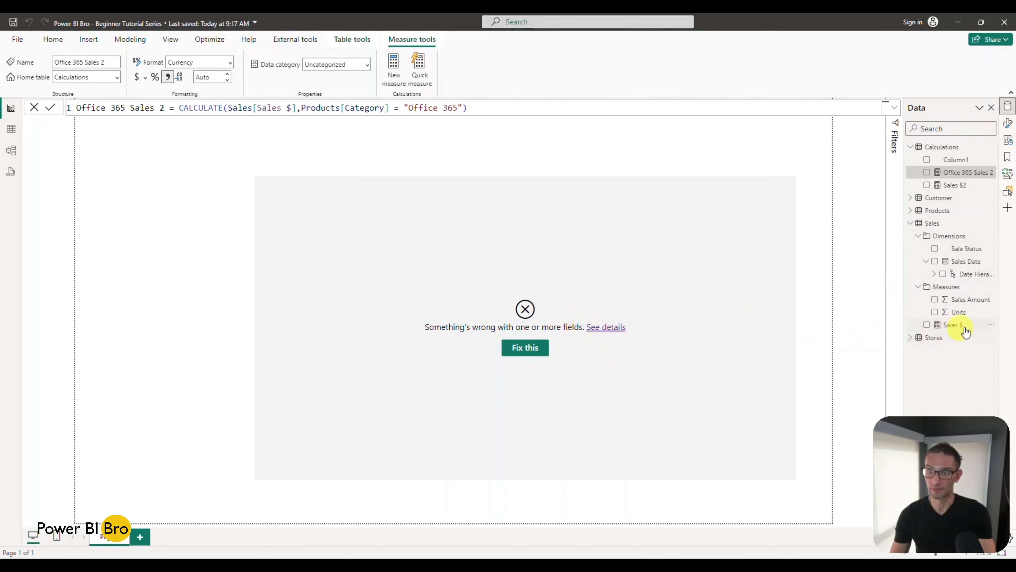
{"action": "left_click", "coordinate": [993, 326]}
{"action": "left_click", "coordinate": [939, 408]}
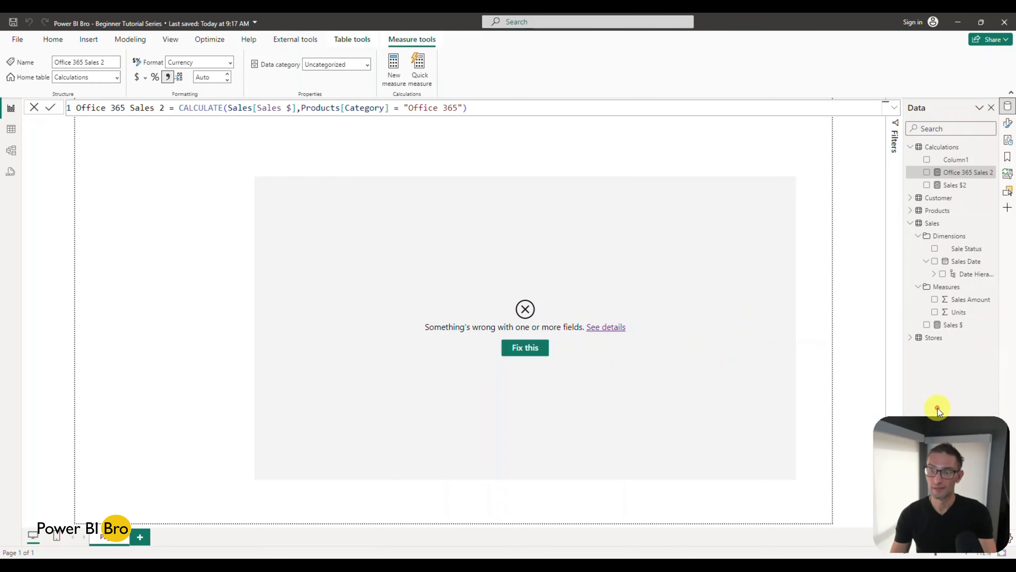
{"action": "left_click", "coordinate": [566, 313]}
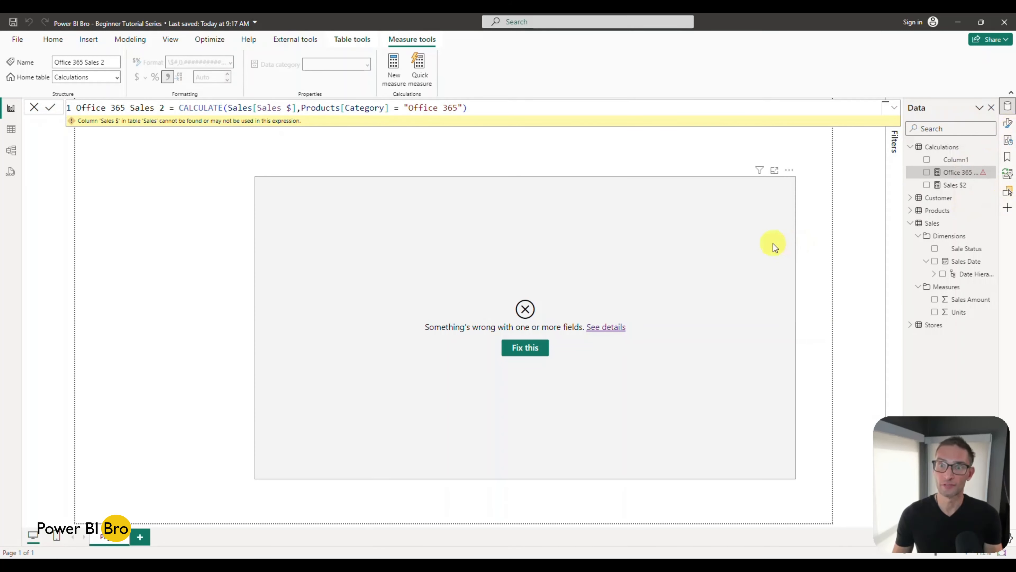
Step: Repair the store table visual by removing its fields that refer to the deleted measures
{"action": "left_click", "coordinate": [529, 347]}
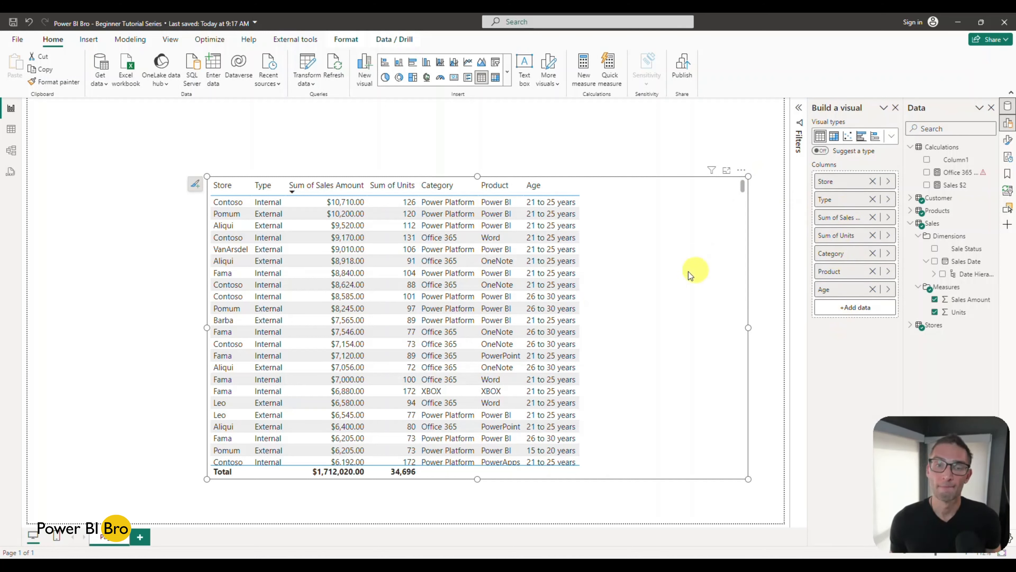
{"action": "left_click", "coordinate": [475, 155]}
{"action": "left_click", "coordinate": [629, 264]}
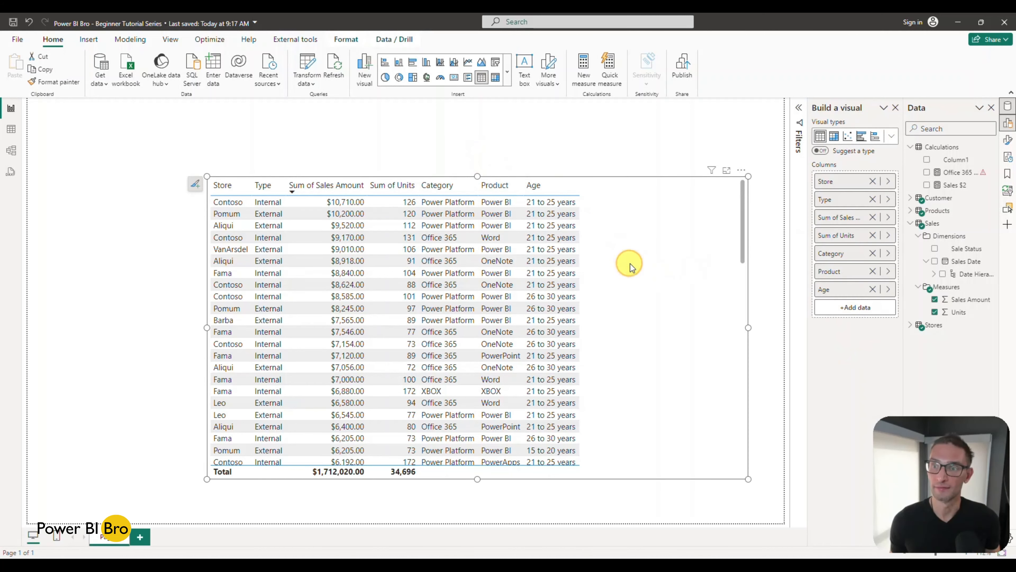
Step: Rename the Sales $2 measure in the Calculations table as Sales $
{"action": "left_click", "coordinate": [962, 175]}
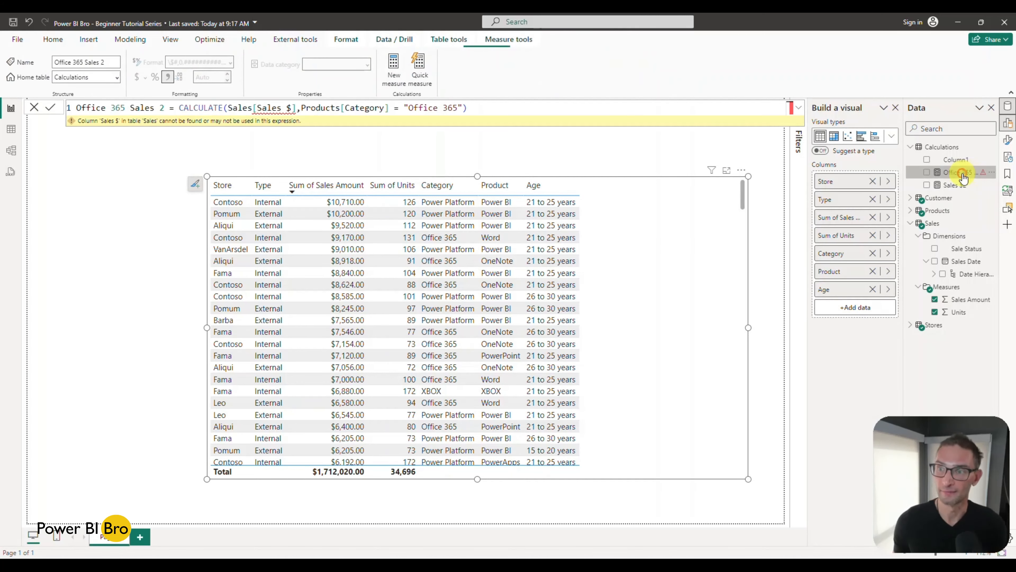
{"action": "left_click", "coordinate": [293, 108]}
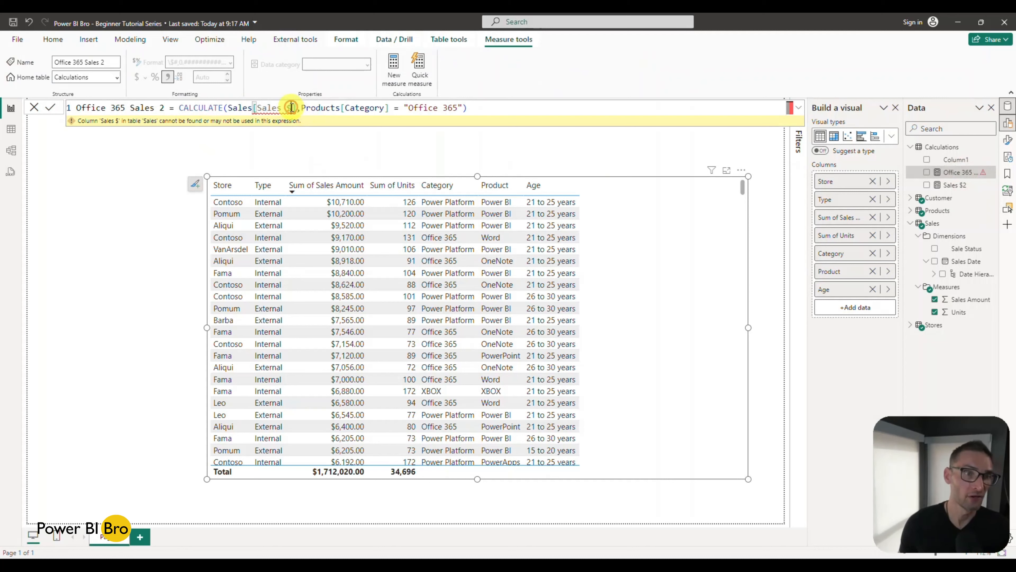
{"action": "left_click", "coordinate": [954, 184]}
{"action": "left_click", "coordinate": [118, 109]}
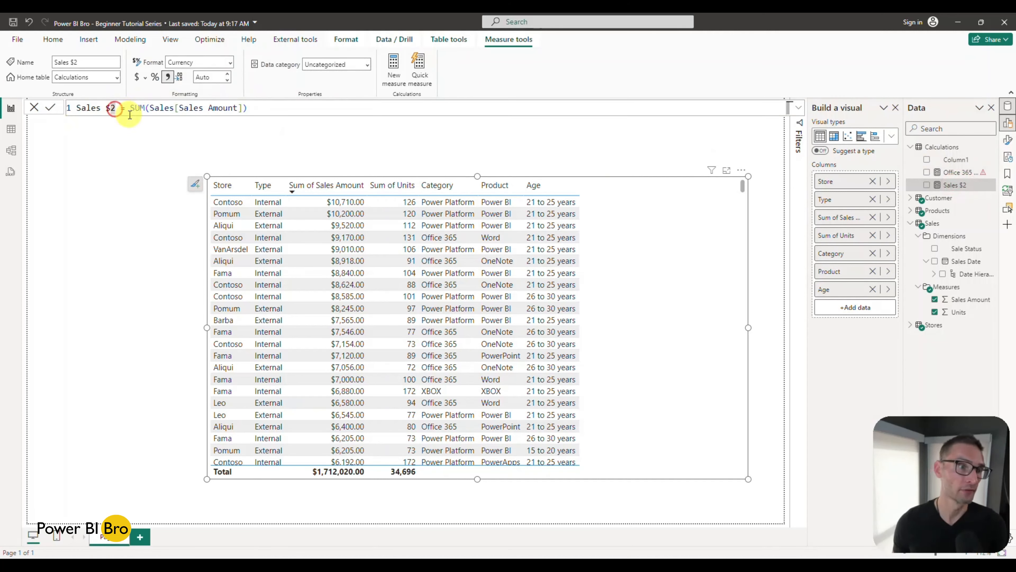
{"action": "key", "text": "BackSpace"}
{"action": "key", "text": "Return"}
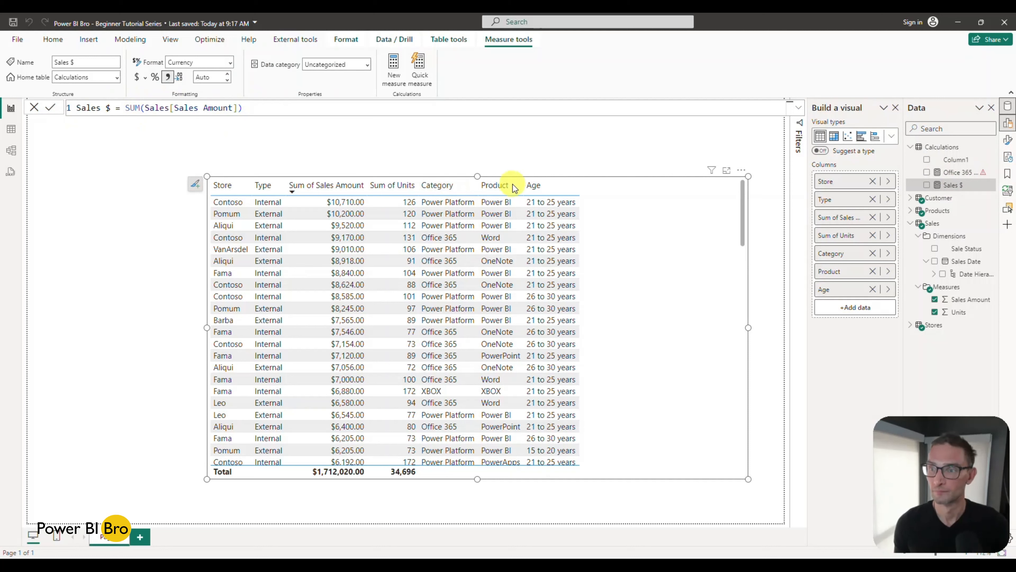
Step: Rename the Office 365 Sales 2 measure in the Calculations table as Office 365 Sales
{"action": "left_click", "coordinate": [958, 172]}
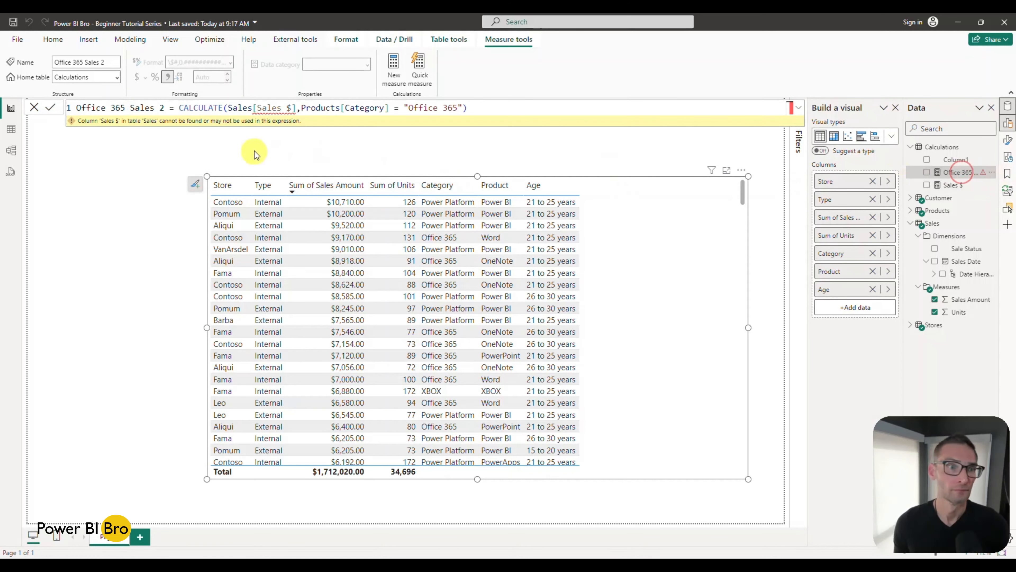
{"action": "left_click", "coordinate": [166, 108]}
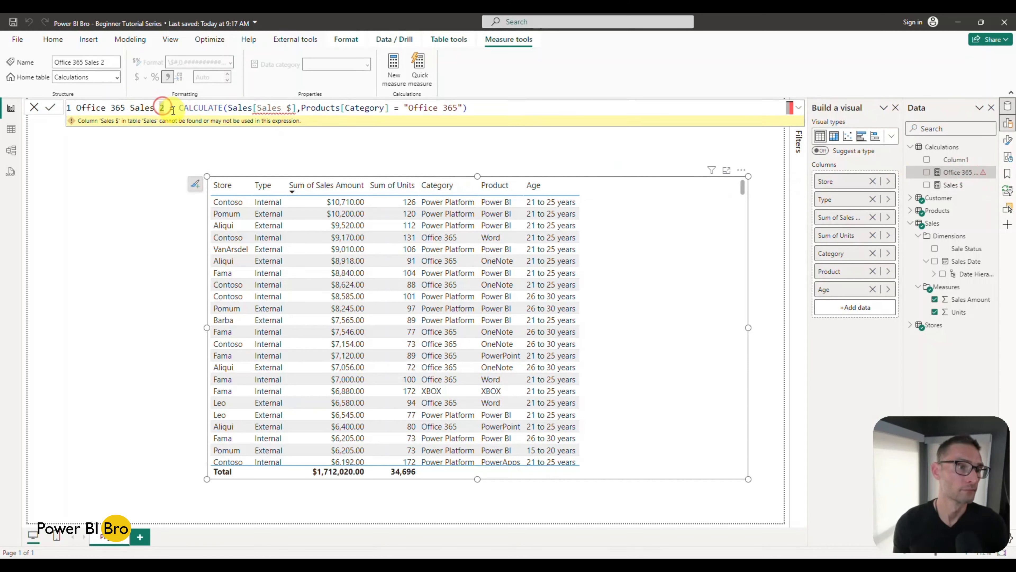
{"action": "key", "text": "BackSpace"}
{"action": "key", "text": "BackSpace"}
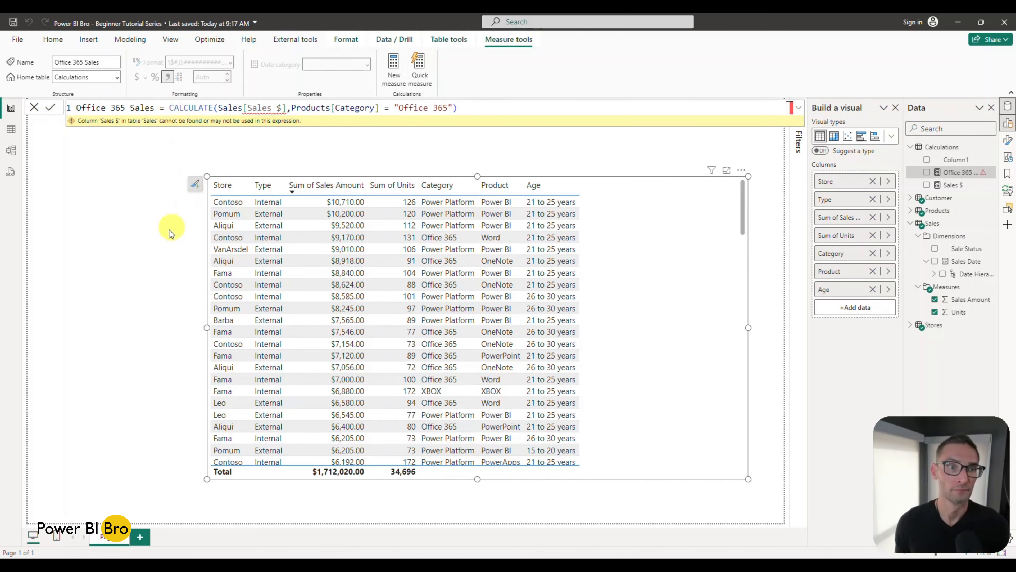
{"action": "left_click", "coordinate": [158, 237]}
Step: Add the Sales $ and Office 365 Sales measures from the Calculations table to the store table visual
{"action": "left_click", "coordinate": [582, 256]}
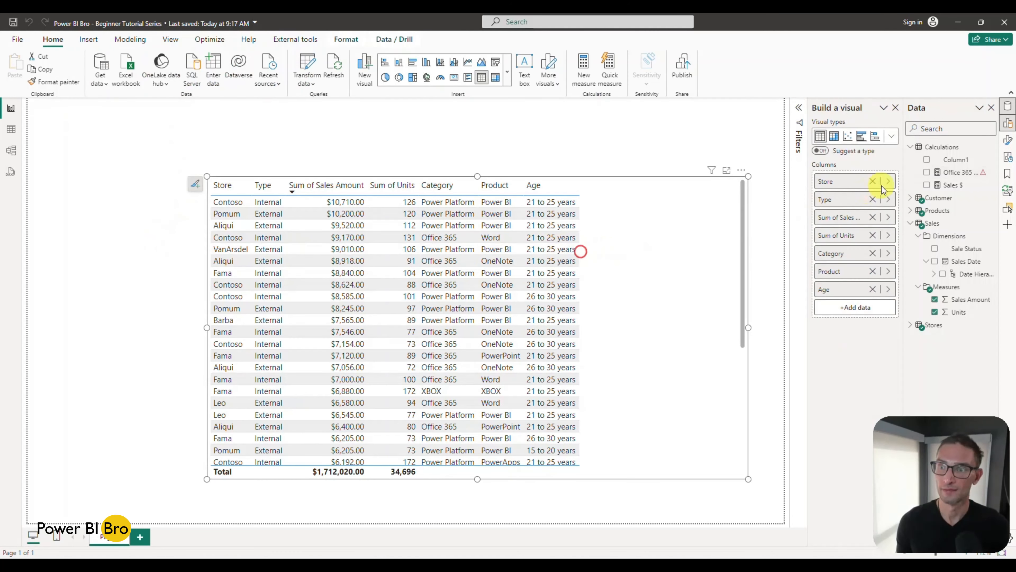
{"action": "left_click", "coordinate": [926, 185]}
{"action": "left_click", "coordinate": [926, 172]}
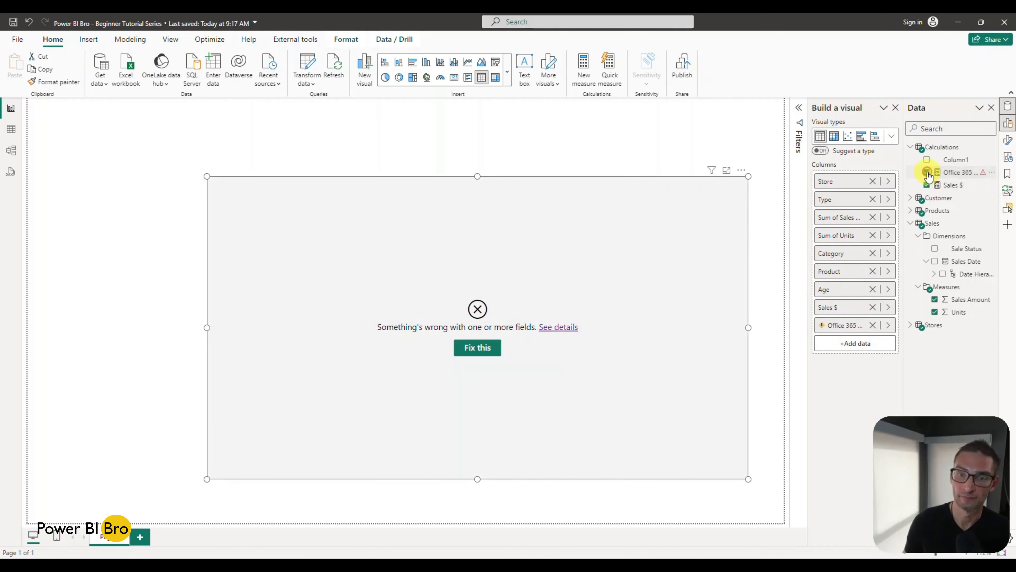
Step: Correct the Office 365 Sales measure so that CALCULATE refers to [Sales $] instead of Sales[Sales $]
{"action": "left_click", "coordinate": [956, 172]}
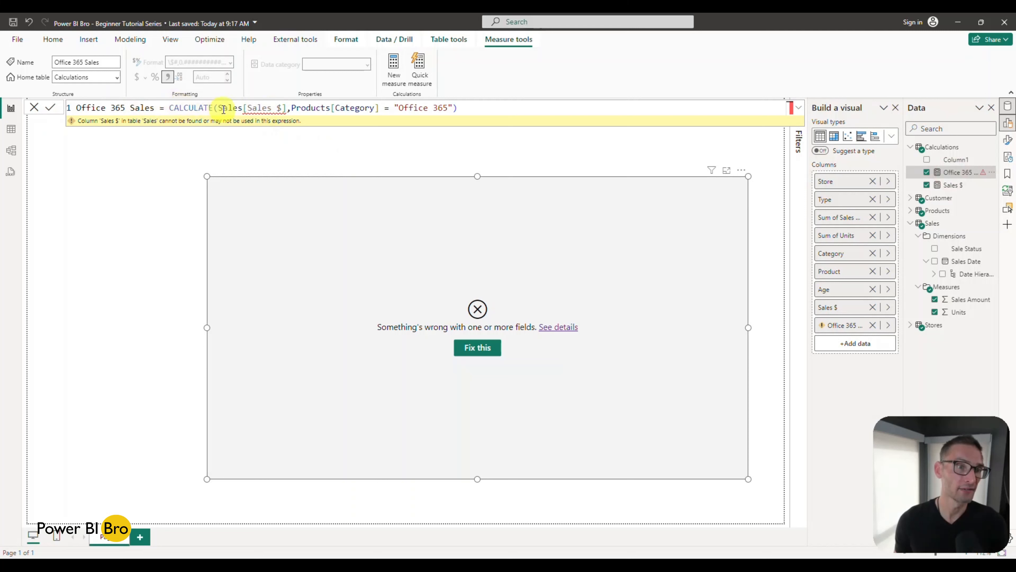
{"action": "mouse_move", "coordinate": [223, 108]}
{"action": "left_mouse_down"}
{"action": "mouse_move", "coordinate": [276, 108]}
{"action": "mouse_move", "coordinate": [219, 109]}
{"action": "left_mouse_up"}
{"action": "type", "text": "[Sales $]"}
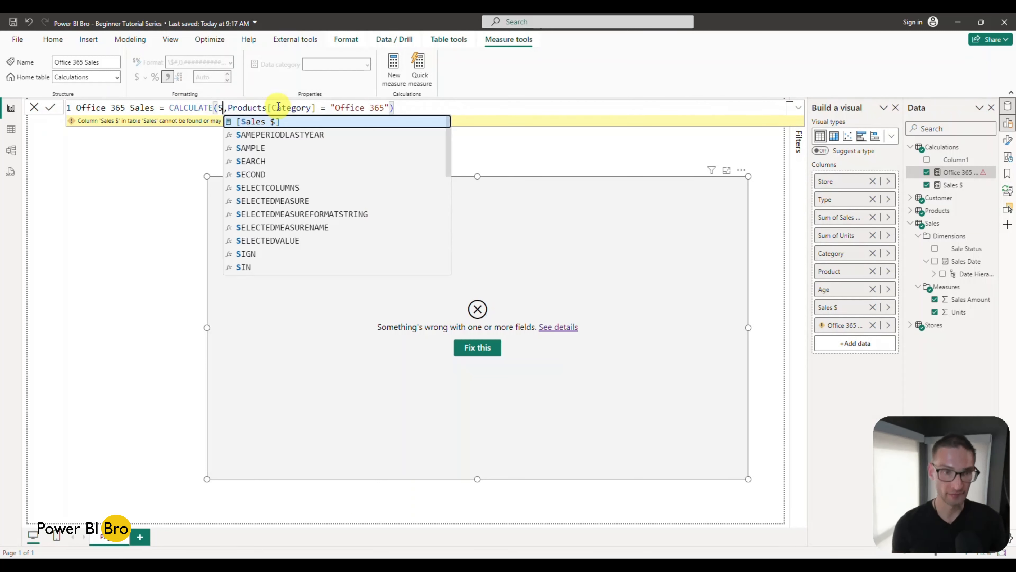
{"action": "key", "text": "Tab"}
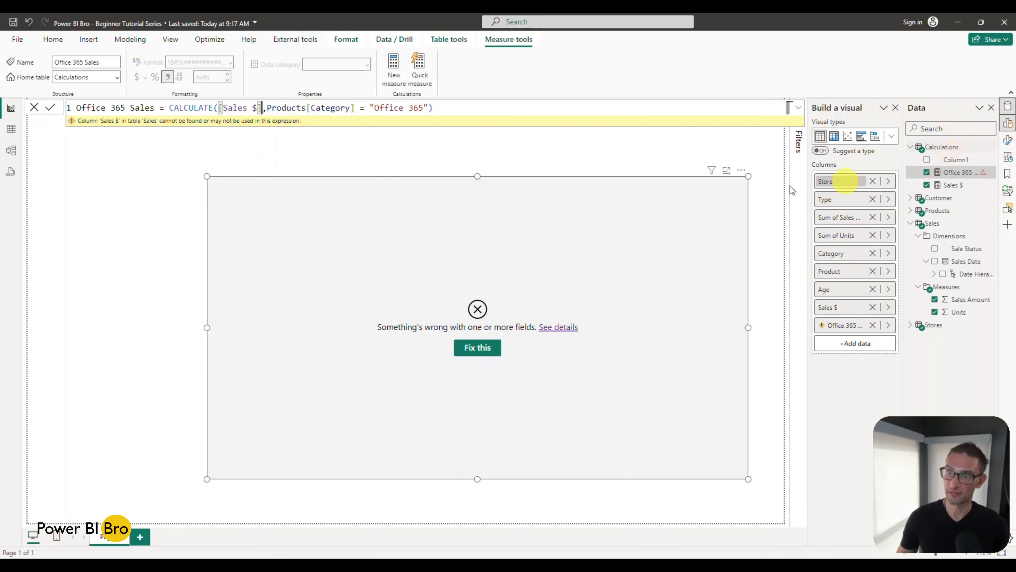
{"action": "key", "text": "Return"}
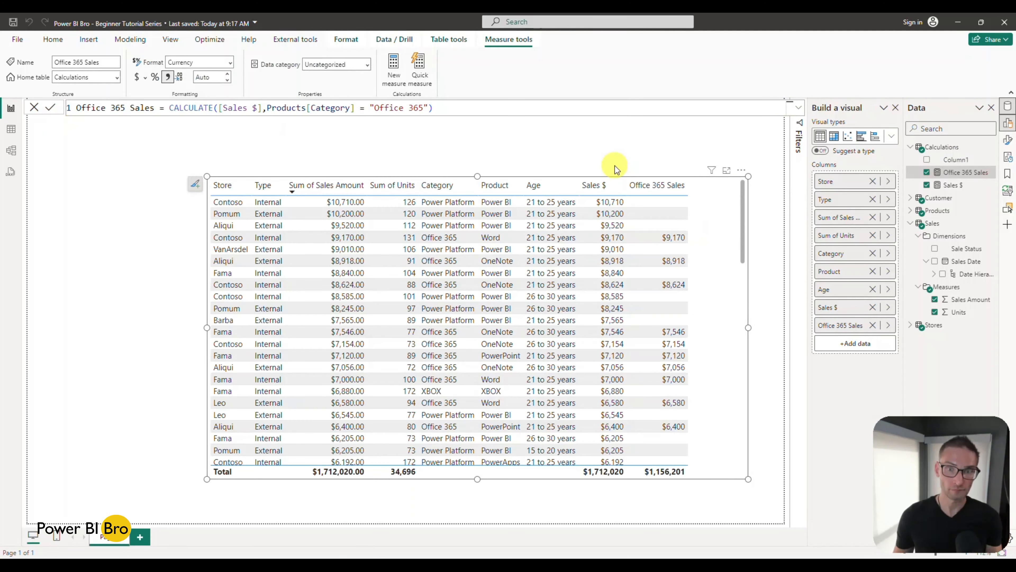
Step: Delete Column1 from the Calculations table and collapse the Calculations and Sales tables in the field list
{"action": "left_click", "coordinate": [993, 161]}
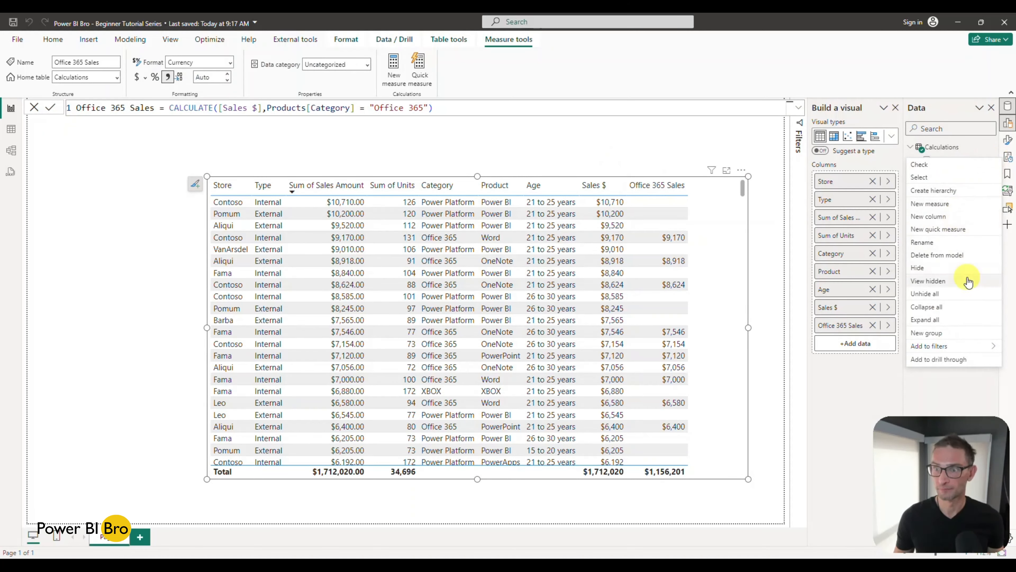
{"action": "left_click", "coordinate": [961, 256]}
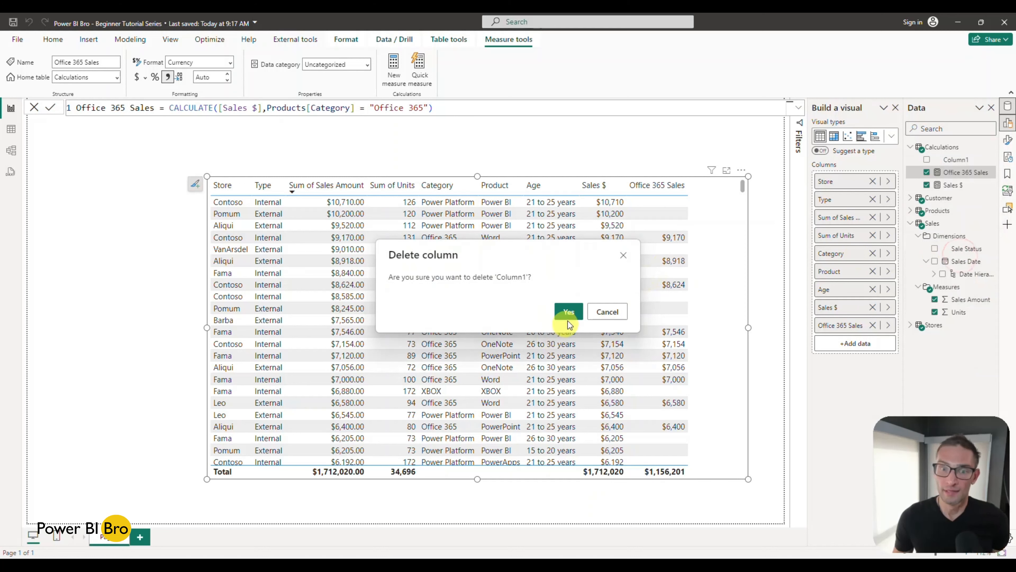
{"action": "left_click", "coordinate": [568, 319]}
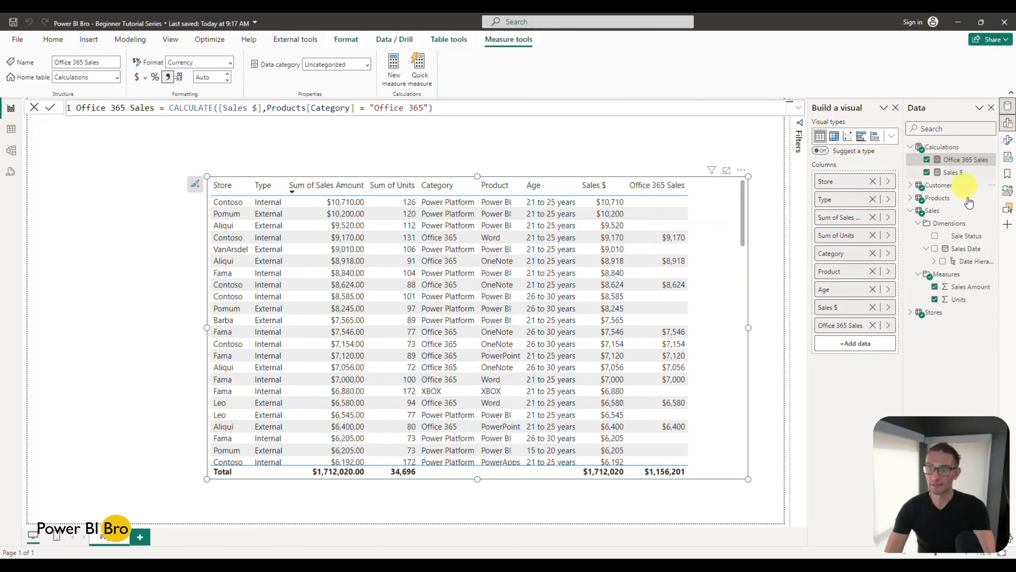
{"action": "left_click", "coordinate": [911, 147]}
{"action": "left_click", "coordinate": [910, 185]}
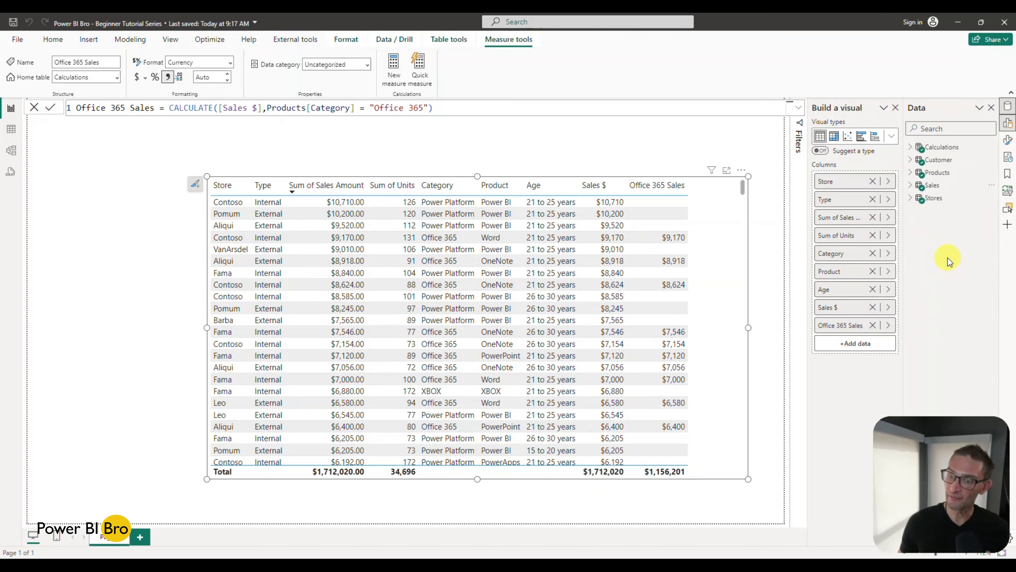
Step: In the model diagram, move the Calculations table to the free area beside Products and place Sales between Products and Stores
{"action": "left_click", "coordinate": [13, 150]}
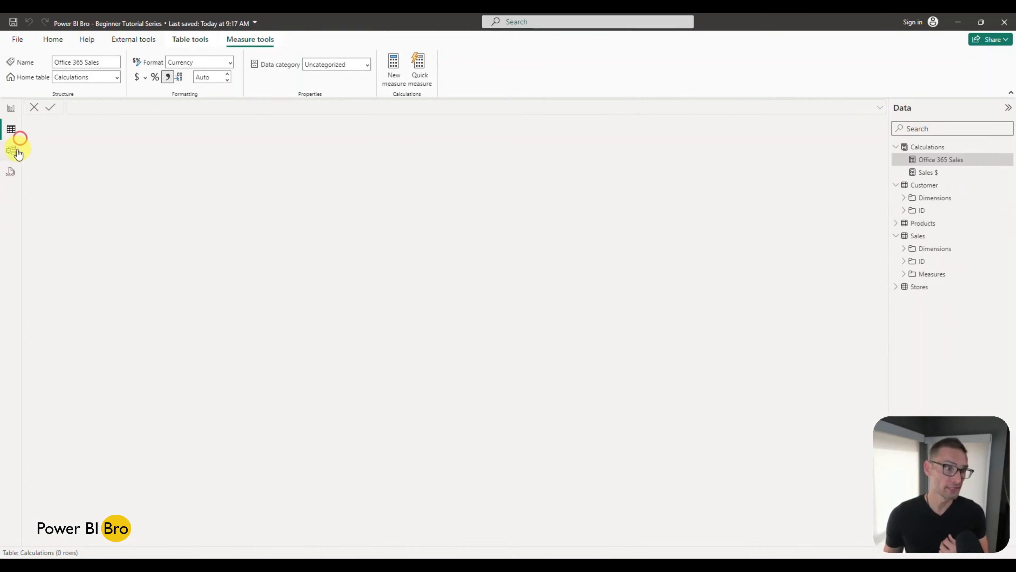
{"action": "left_click_drag", "start_coordinate": [519, 318], "coordinate": [620, 216]}
{"action": "left_click_drag", "start_coordinate": [440, 246], "coordinate": [390, 245]}
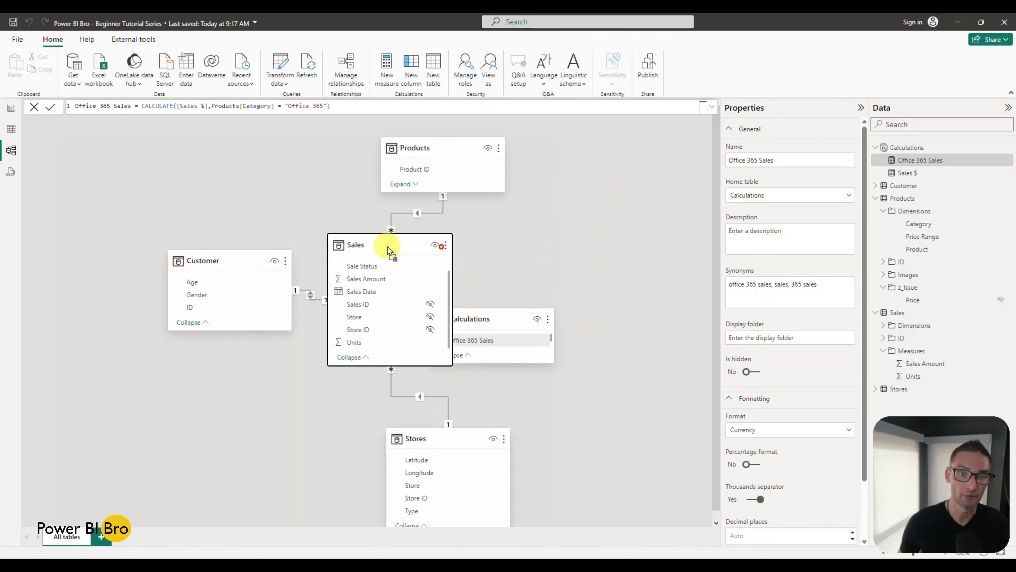
{"action": "left_click_drag", "start_coordinate": [496, 325], "coordinate": [622, 194]}
{"action": "left_click_drag", "start_coordinate": [398, 239], "coordinate": [439, 249]}
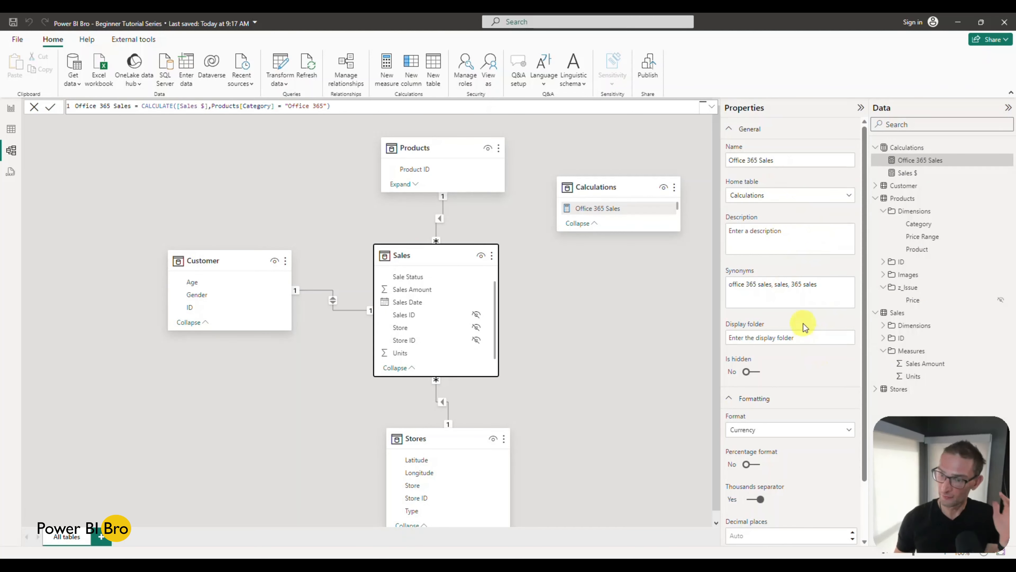
Step: Return to the report page and browse the tables in the field list, collapsing Products and Sales and expanding Calculations
{"action": "left_click", "coordinate": [4, 132]}
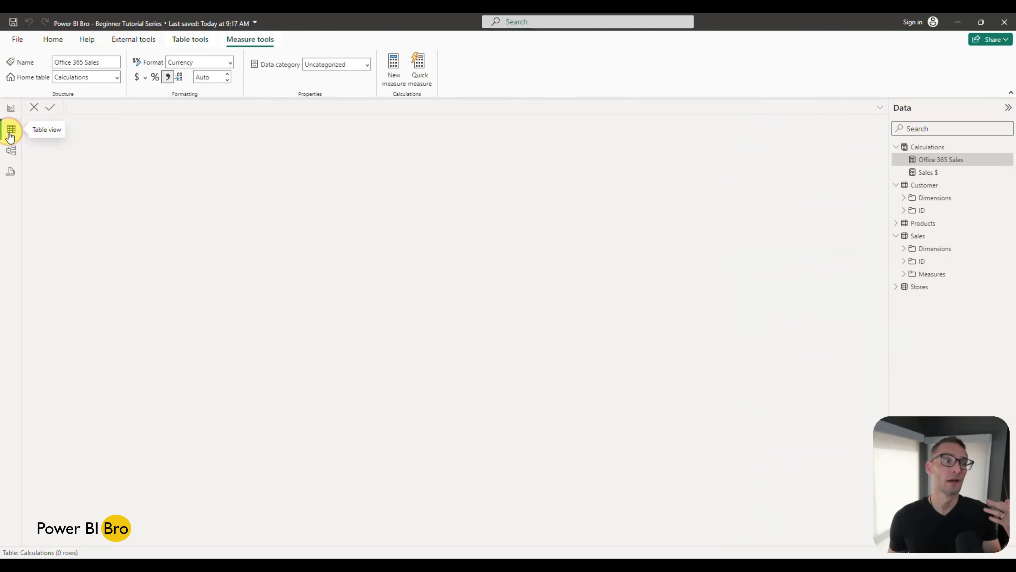
{"action": "left_click", "coordinate": [10, 112]}
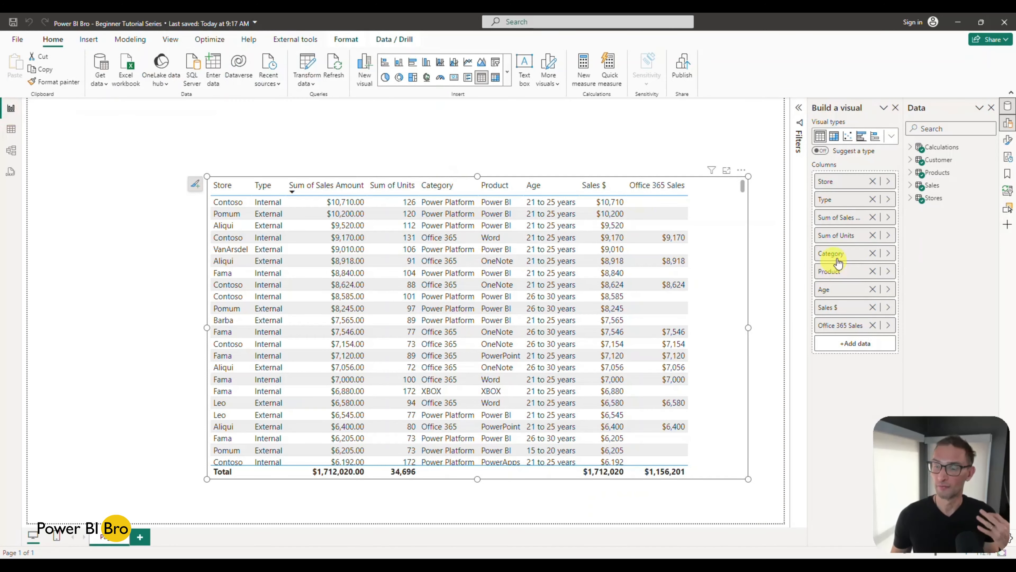
{"action": "left_click", "coordinate": [910, 198]}
{"action": "left_click", "coordinate": [911, 186]}
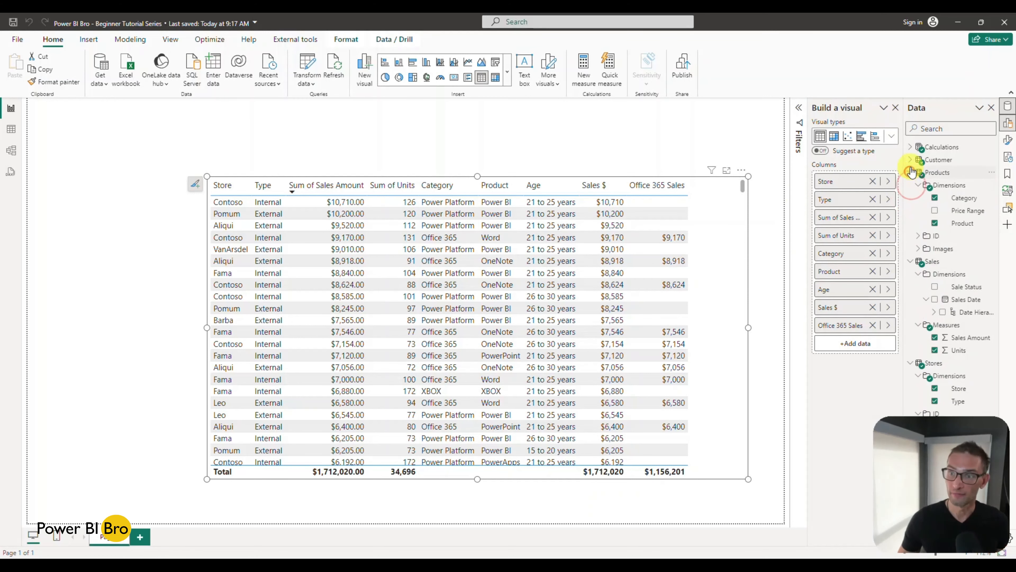
{"action": "left_click", "coordinate": [913, 185]}
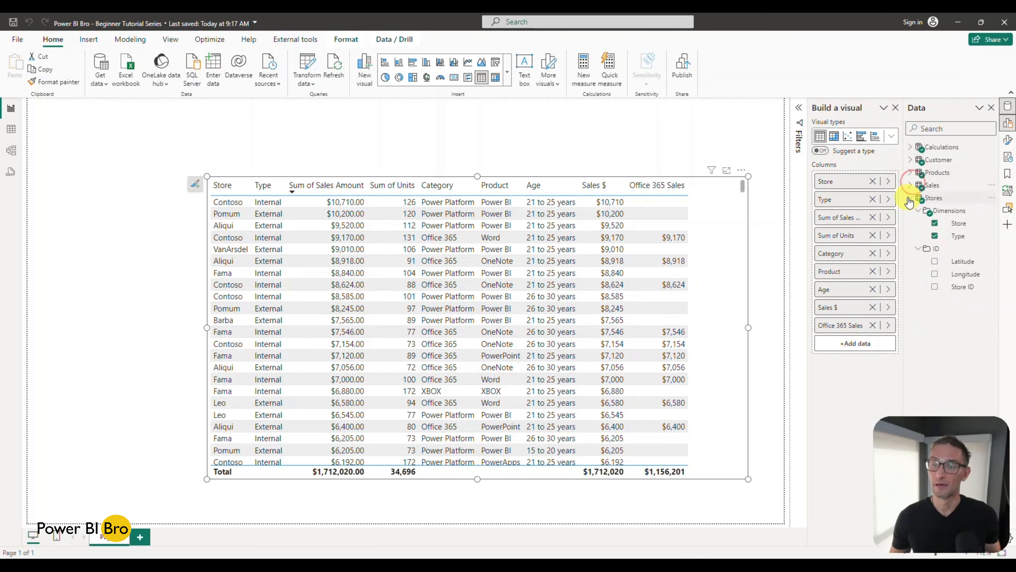
{"action": "left_click", "coordinate": [910, 148]}
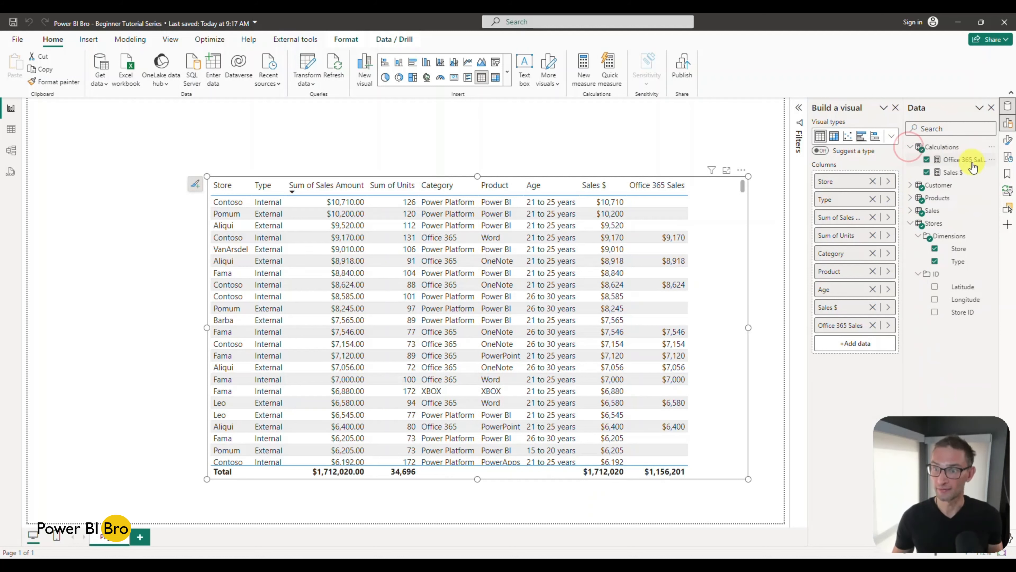
Step: Move the store table visual toward the page's upper-left corner and narrow it to its first three columns
{"action": "left_click", "coordinate": [720, 254]}
{"action": "left_click", "coordinate": [596, 225]}
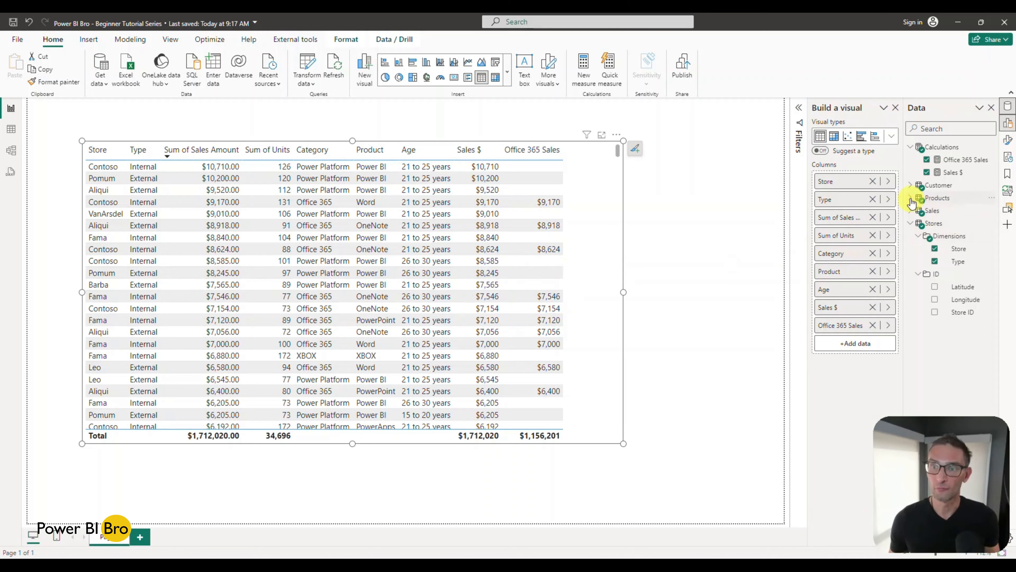
{"action": "left_click_drag", "start_coordinate": [623, 292], "coordinate": [250, 291]}
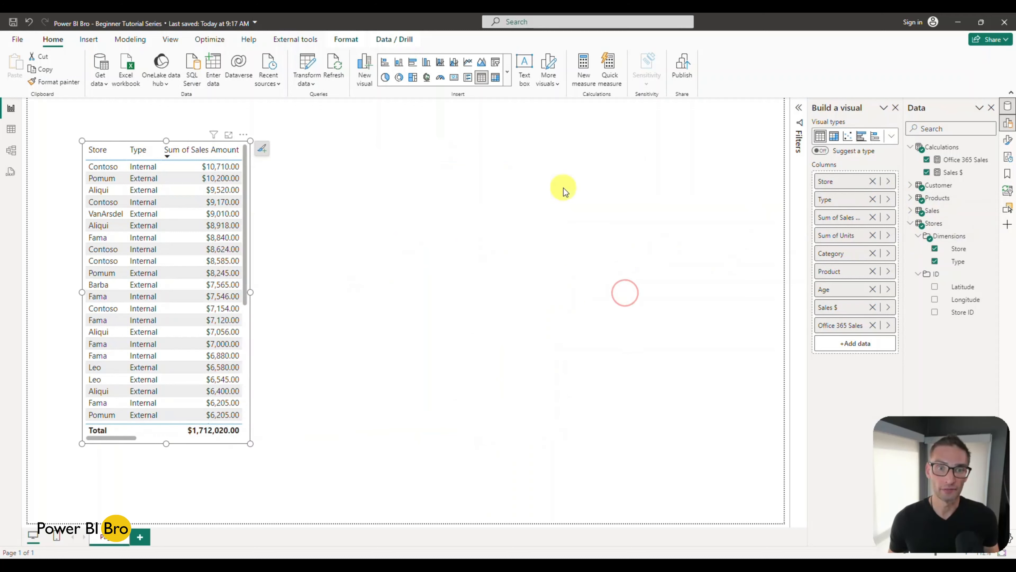
Step: Create a second table visual with Product, Category and Price Range beside the store table, and widen it with a gap between them
{"action": "left_click", "coordinate": [563, 191]}
{"action": "left_click", "coordinate": [910, 197]}
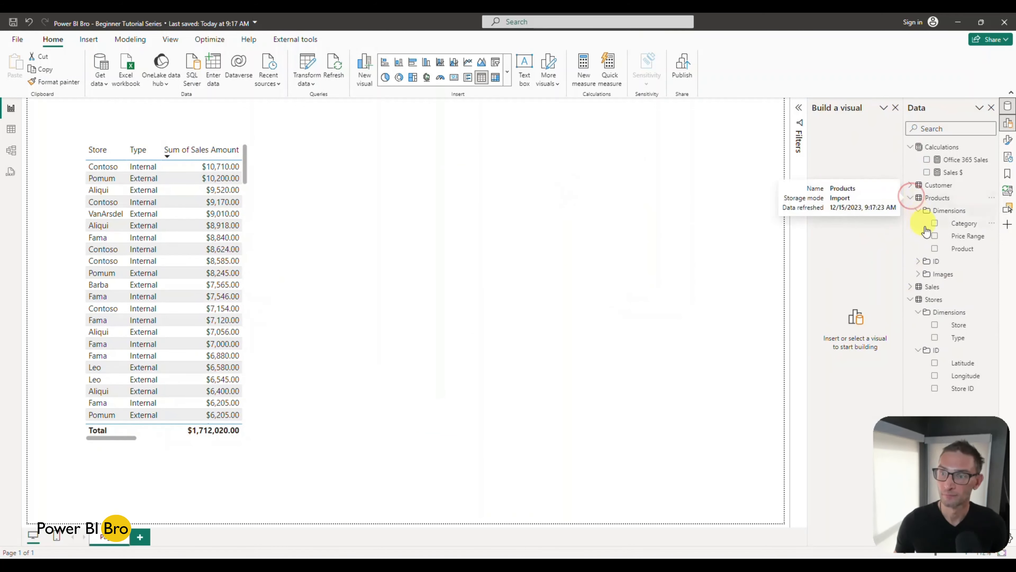
{"action": "left_click", "coordinate": [935, 248]}
{"action": "left_click", "coordinate": [935, 223]}
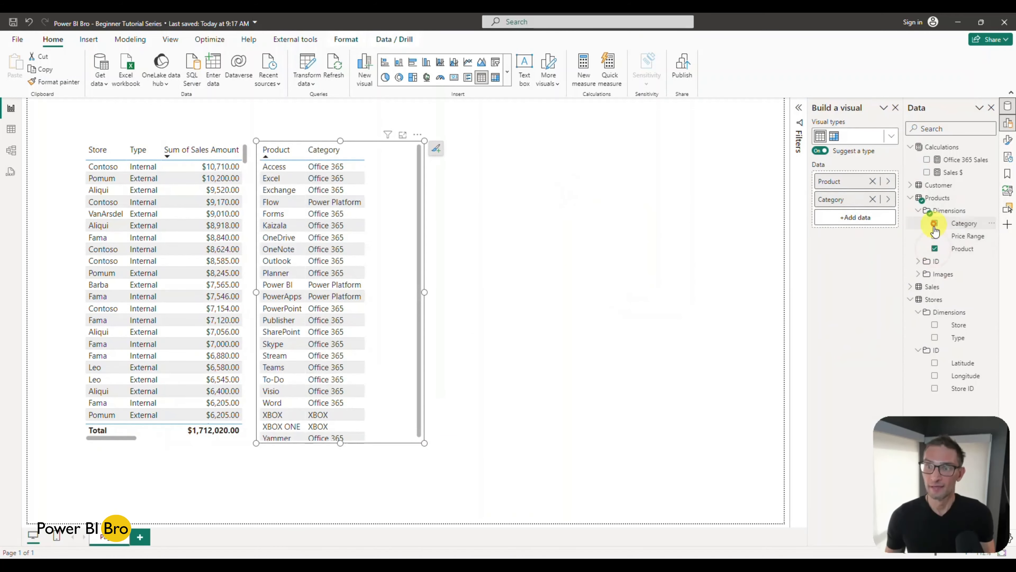
{"action": "left_click", "coordinate": [935, 235]}
{"action": "left_click_drag", "start_coordinate": [425, 292], "coordinate": [604, 298]}
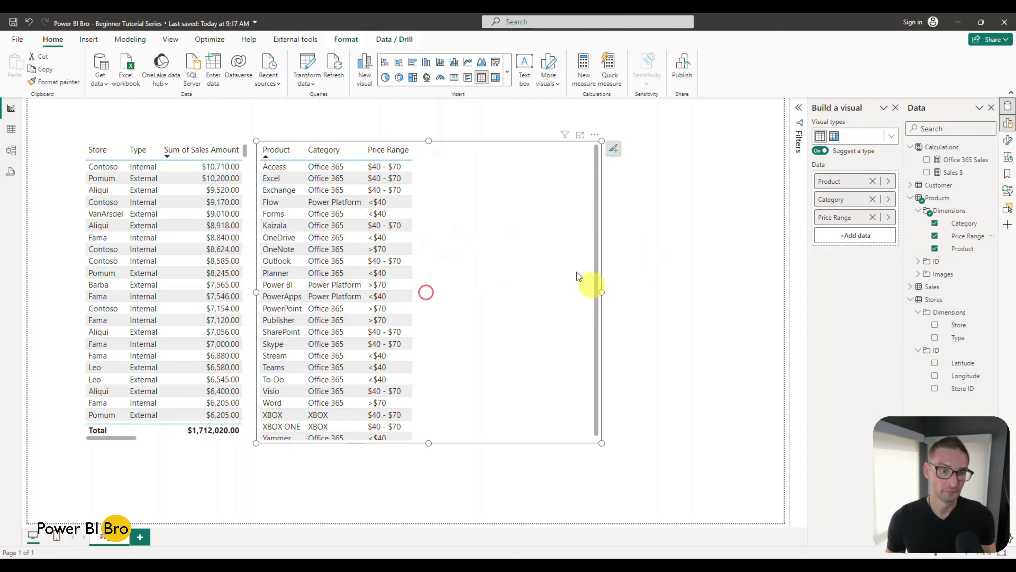
{"action": "left_click_drag", "start_coordinate": [255, 292], "coordinate": [289, 289]}
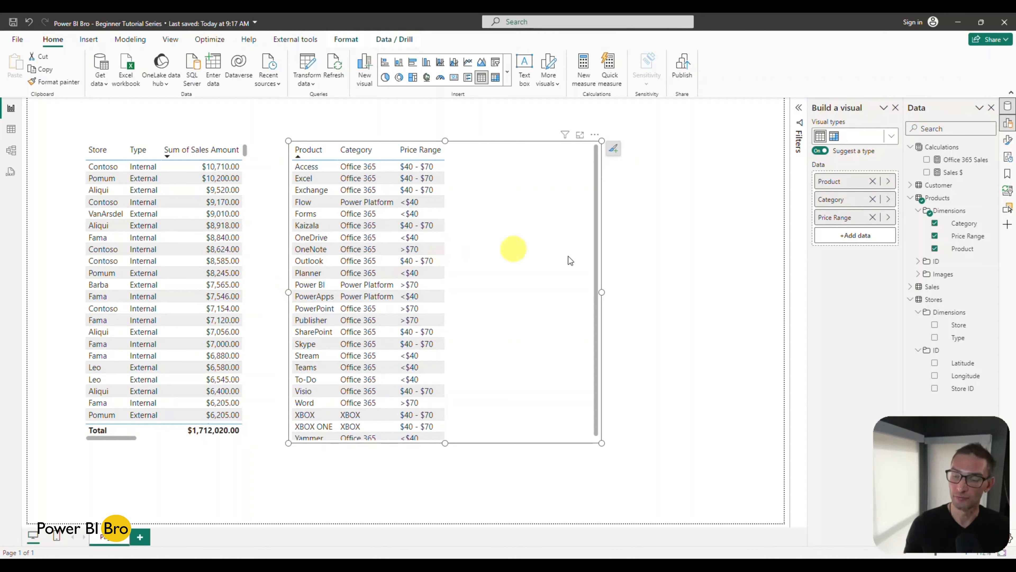
Step: Add a new calculated column to the Products table from its Dimensions folder
{"action": "left_click", "coordinate": [989, 210]}
{"action": "left_click", "coordinate": [871, 313]}
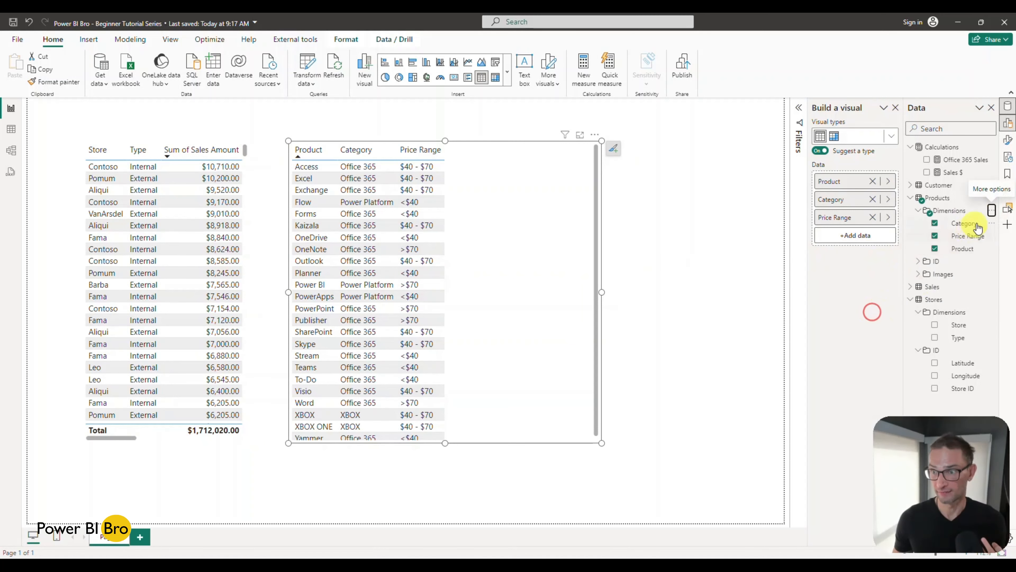
{"action": "left_click", "coordinate": [992, 213]}
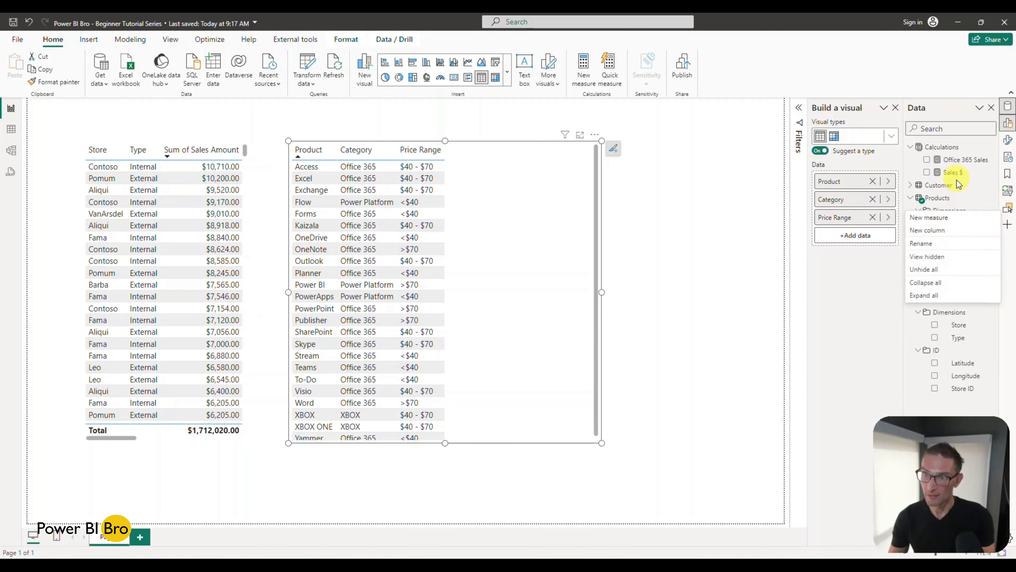
{"action": "left_click", "coordinate": [944, 234]}
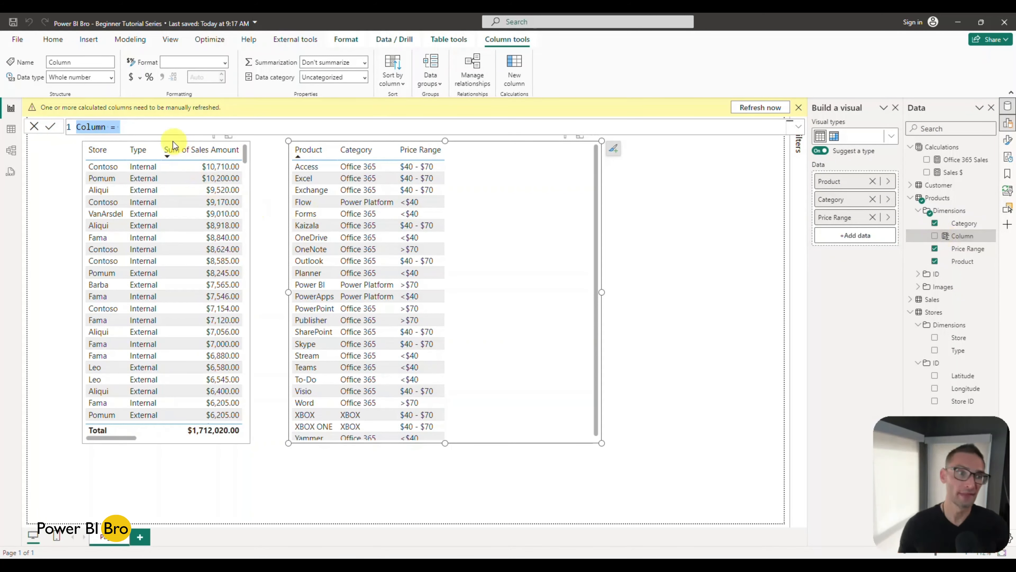
{"action": "left_click", "coordinate": [155, 126]}
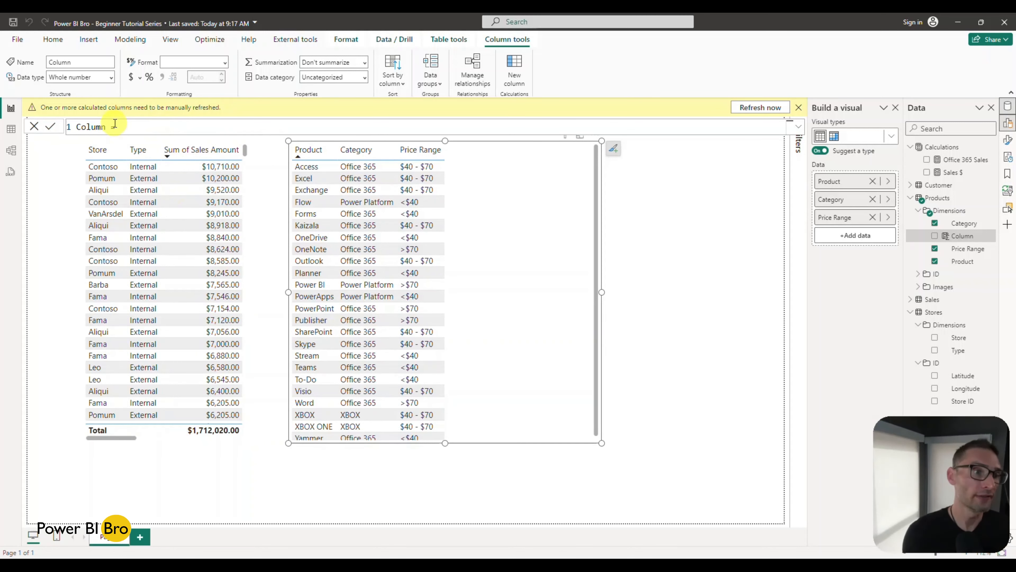
{"action": "left_click", "coordinate": [136, 127]}
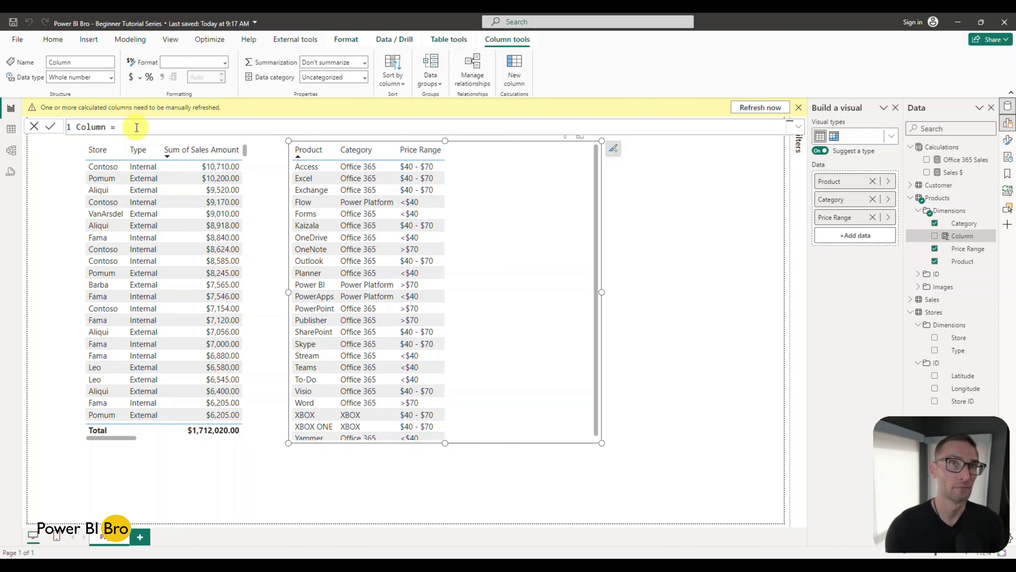
{"action": "type", "text": "Sw"}
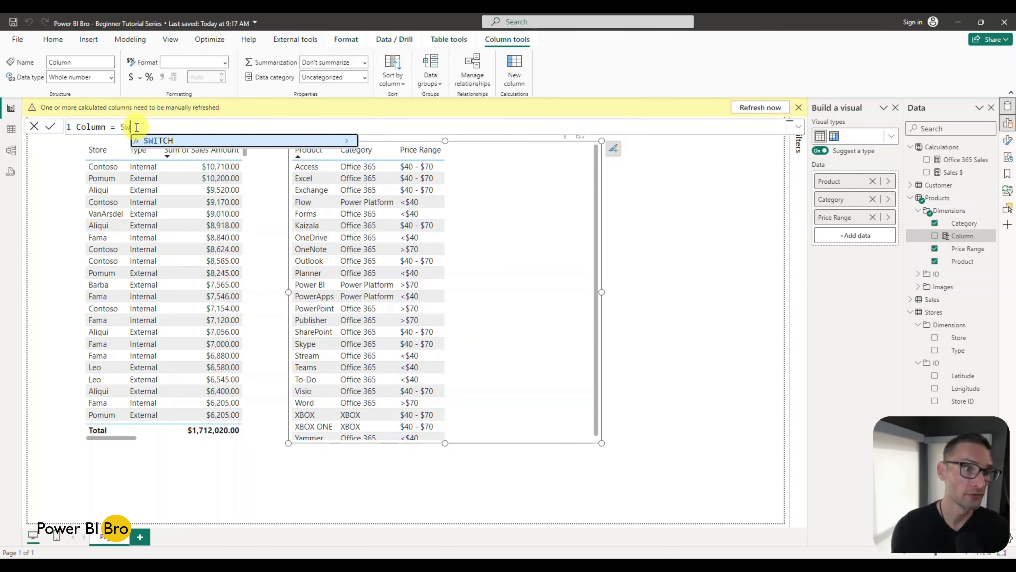
{"action": "key", "text": "BackSpace"}
{"action": "key", "text": "BackSpace"}
Step: Begin the new column's formula with an IF function testing whether Products[Product] = "Forms"
{"action": "type", "text": "IF("}
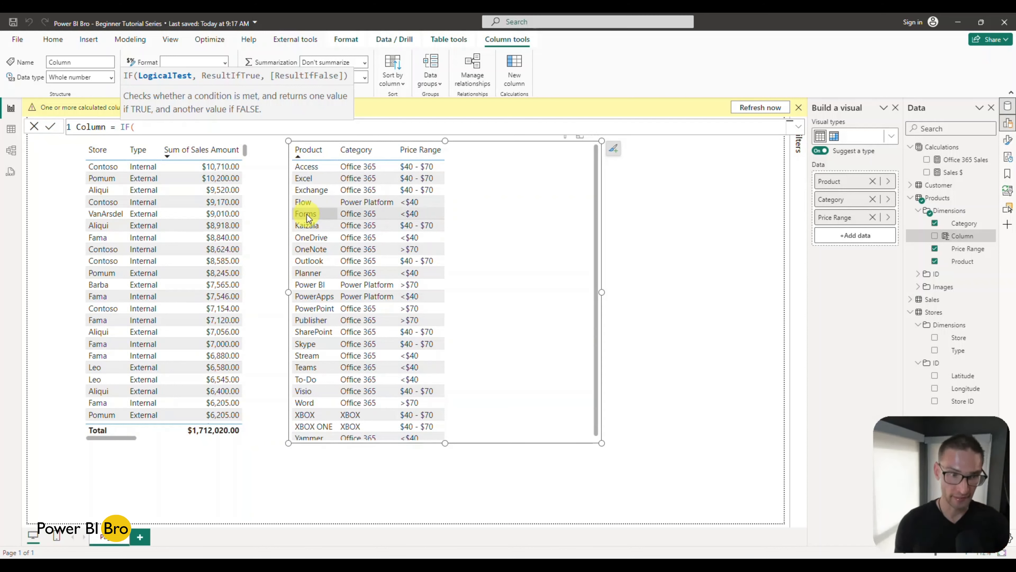
{"action": "type", "text": "pro"}
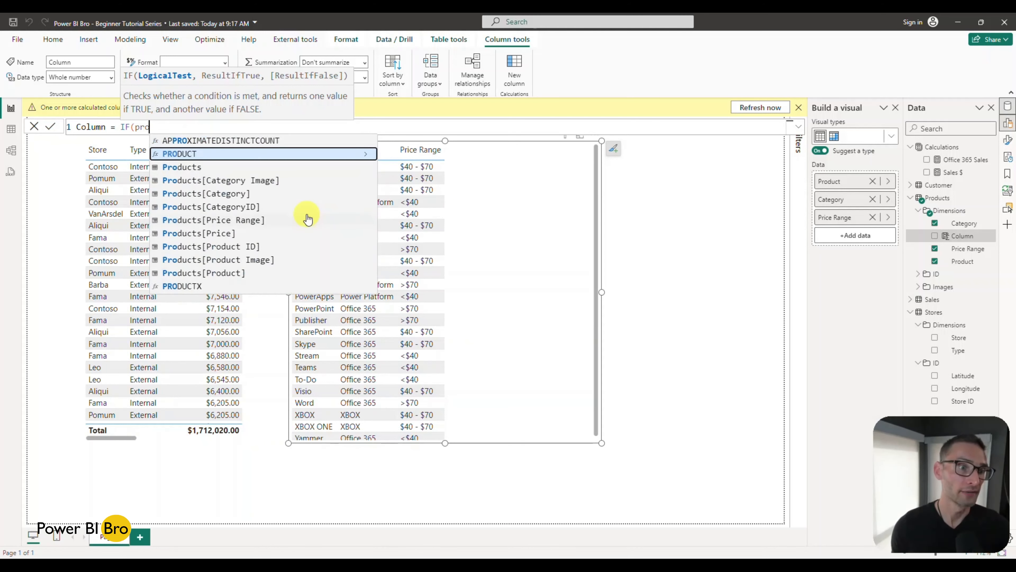
{"action": "key", "text": "Down"}
{"action": "key", "text": "Down"}
{"action": "key", "text": "Down"}
{"action": "key", "text": "Down"}
{"action": "key", "text": "Down"}
{"action": "key", "text": "Down"}
{"action": "key", "text": "Down"}
{"action": "key", "text": "Down"}
{"action": "key", "text": "Down"}
{"action": "key", "text": "Tab"}
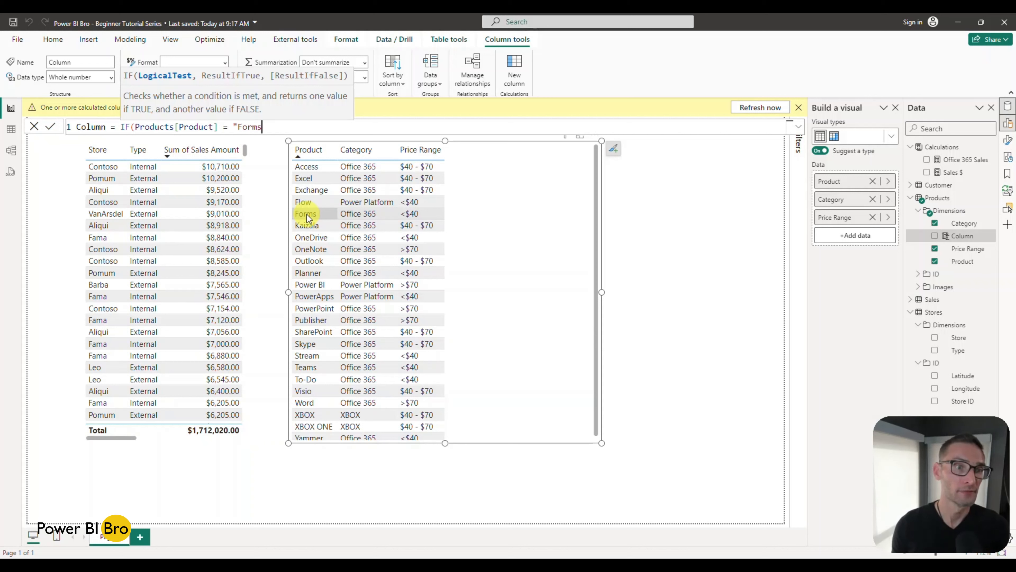
{"action": "type", "text": "= \"Forms\""}
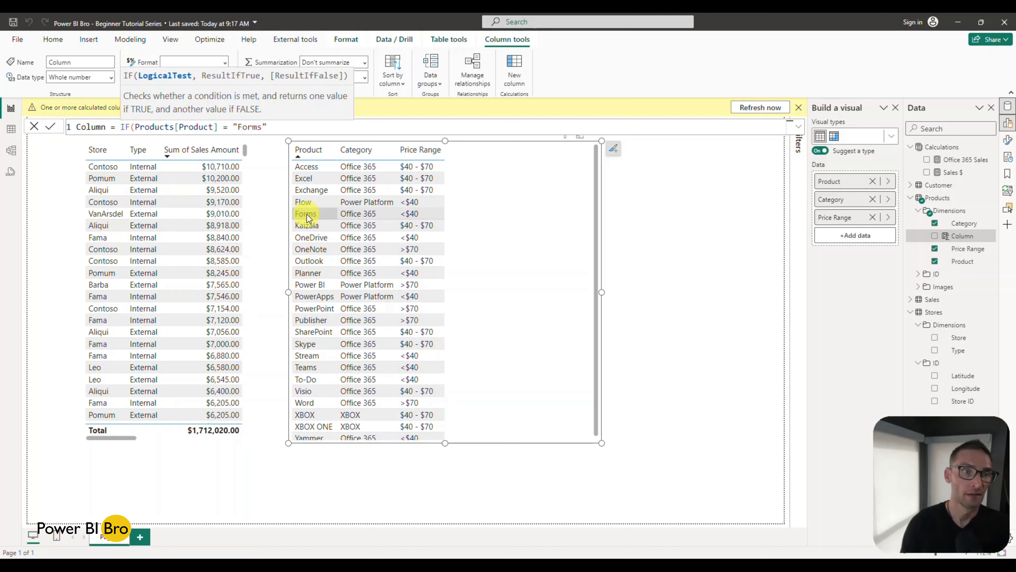
{"action": "type", "text": ",\"Speci"}
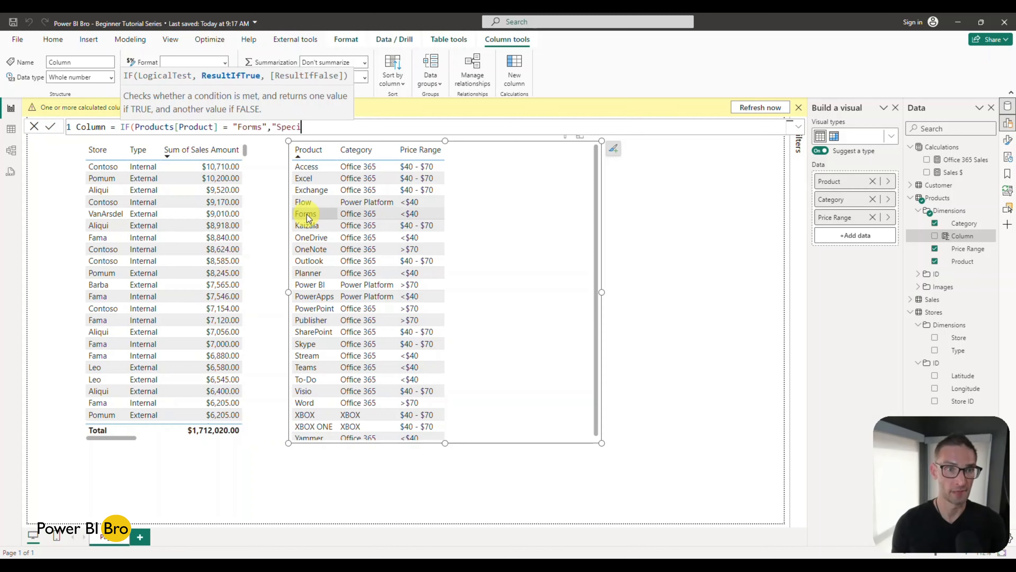
{"action": "type", "text": "\""}
Step: Complete the IF formula so that it returns "Special Product" when the product is Forms
{"action": "key", "text": "BackSpace"}
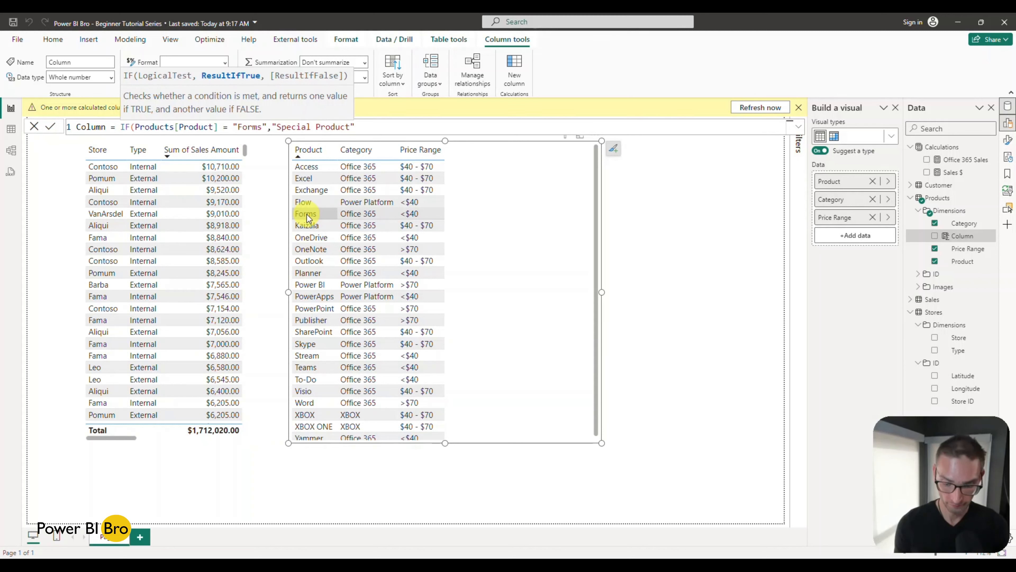
{"action": "type", "text": ")"}
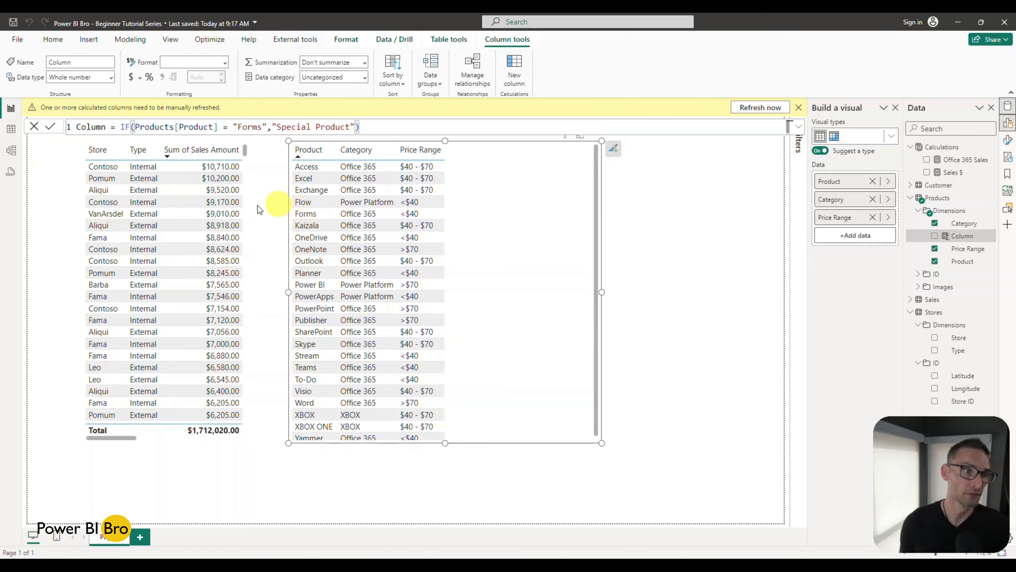
Step: Rename the new calculated column to Special Flag within its formula
{"action": "left_click_drag", "start_coordinate": [106, 126], "coordinate": [64, 128]}
{"action": "type", "text": "Spead"}
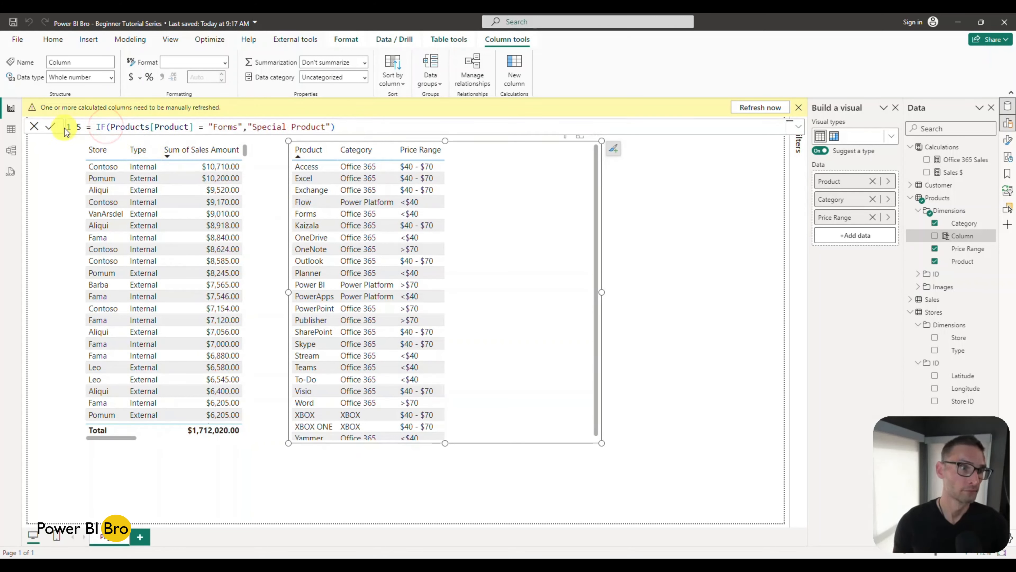
{"action": "key", "text": "BackSpace"}
{"action": "key", "text": "BackSpace"}
{"action": "type", "text": "cial "}
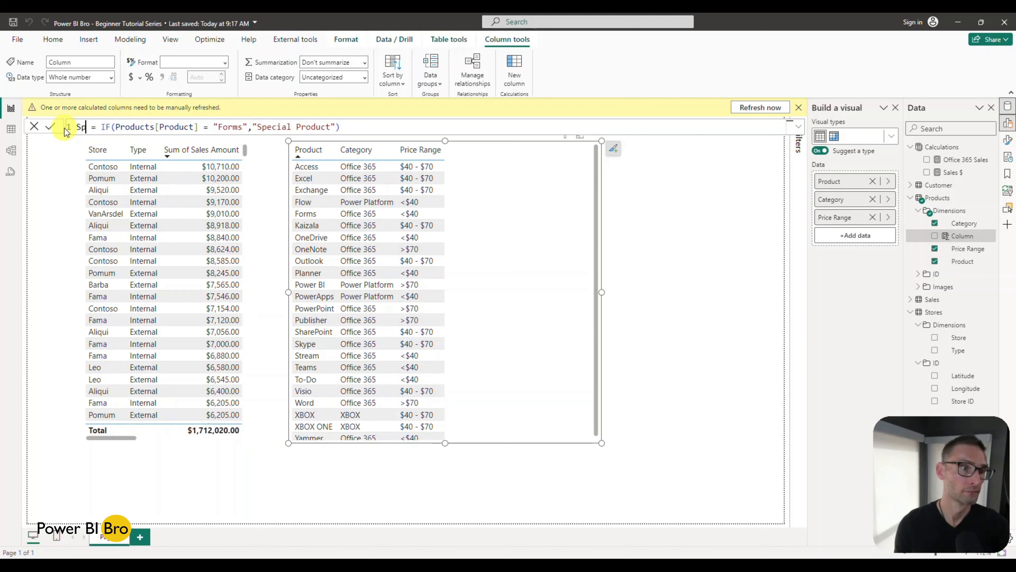
{"action": "type", "text": "Flag"}
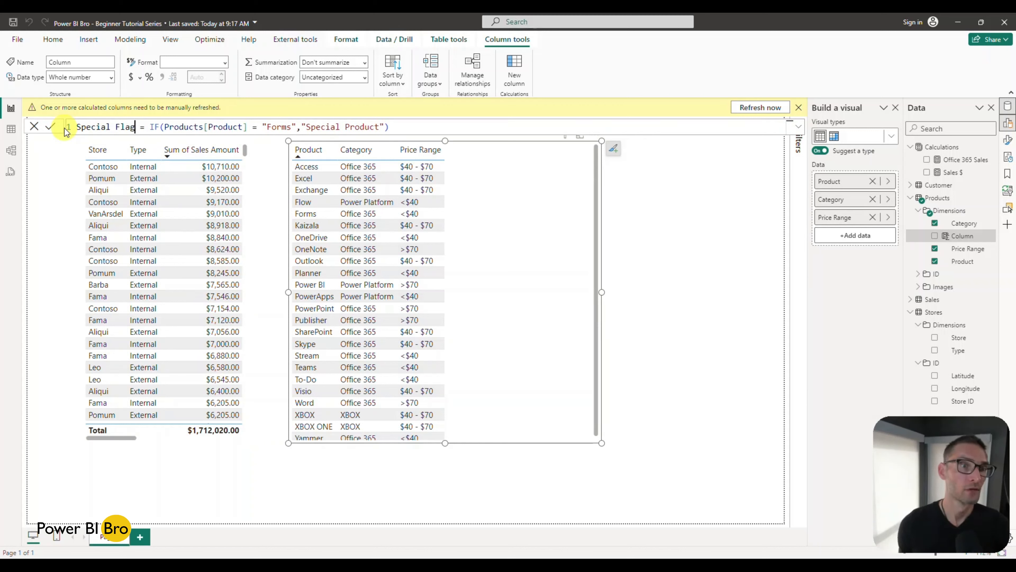
Step: Make the formula return TRUE() for Forms and FALSE() otherwise, commit it, and add Special Flag to the product table visual
{"action": "left_click_drag", "start_coordinate": [385, 124], "coordinate": [306, 126]}
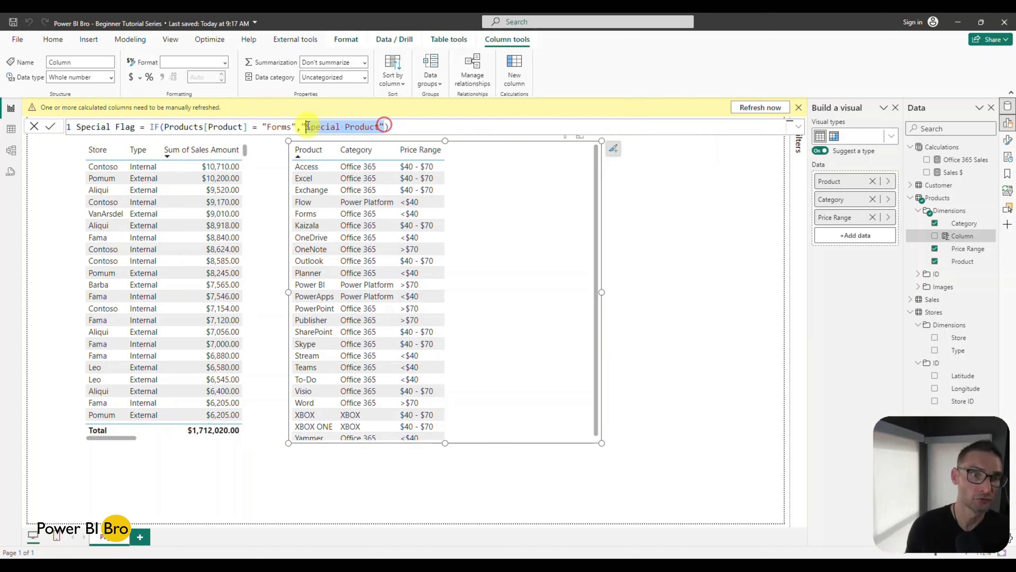
{"action": "key", "text": "BackSpace"}
{"action": "type", "text": "TRUE(),F"}
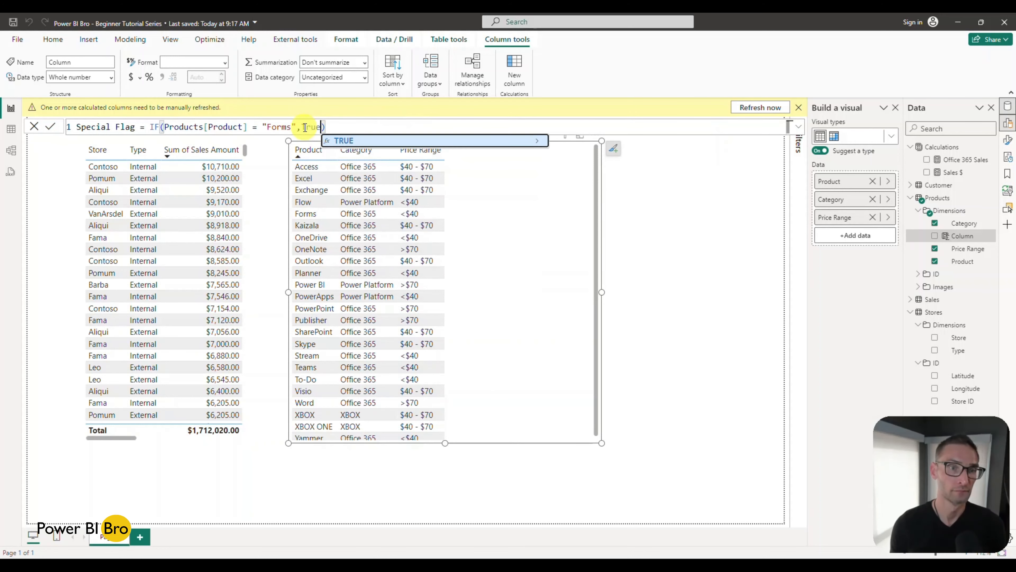
{"action": "type", "text": "ALSE()"}
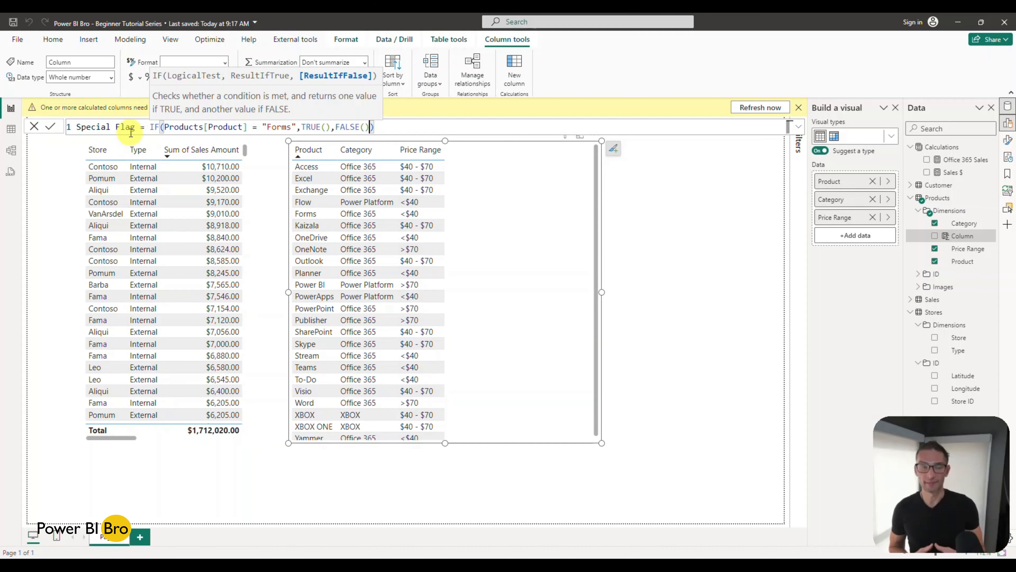
{"action": "key", "text": "Return"}
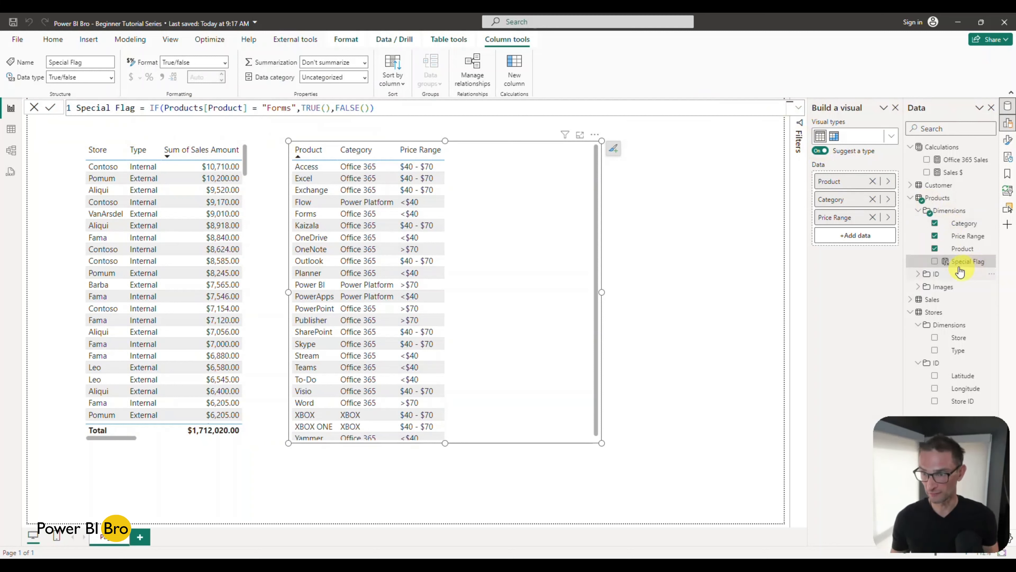
{"action": "left_click", "coordinate": [934, 262]}
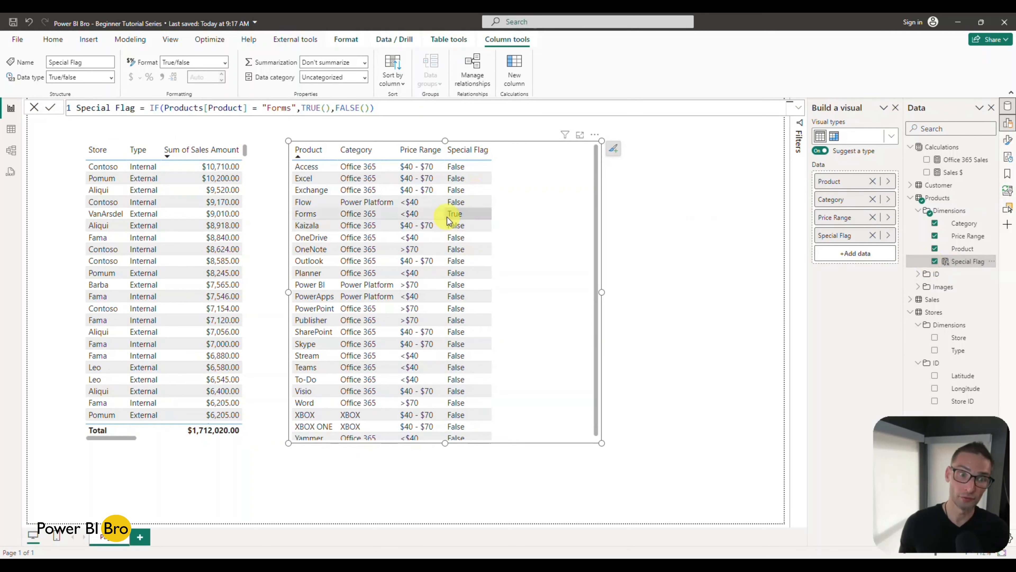
Step: Shift the store table's side edges toward the page's left edge, then narrow the product table and move it closer to the store table
{"action": "left_click", "coordinate": [247, 217]}
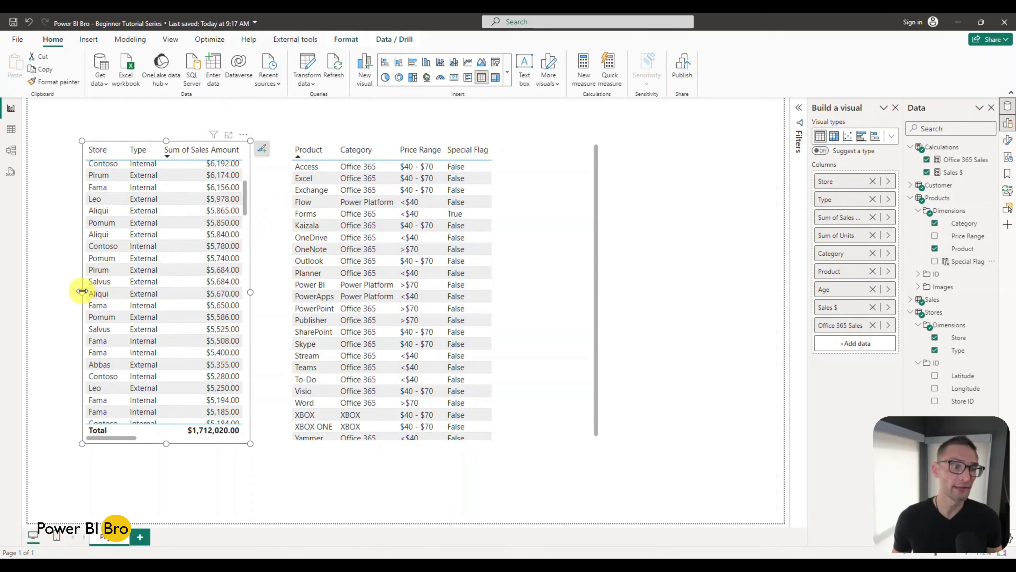
{"action": "left_click_drag", "start_coordinate": [82, 292], "coordinate": [58, 292]}
{"action": "left_click_drag", "start_coordinate": [250, 293], "coordinate": [232, 292]}
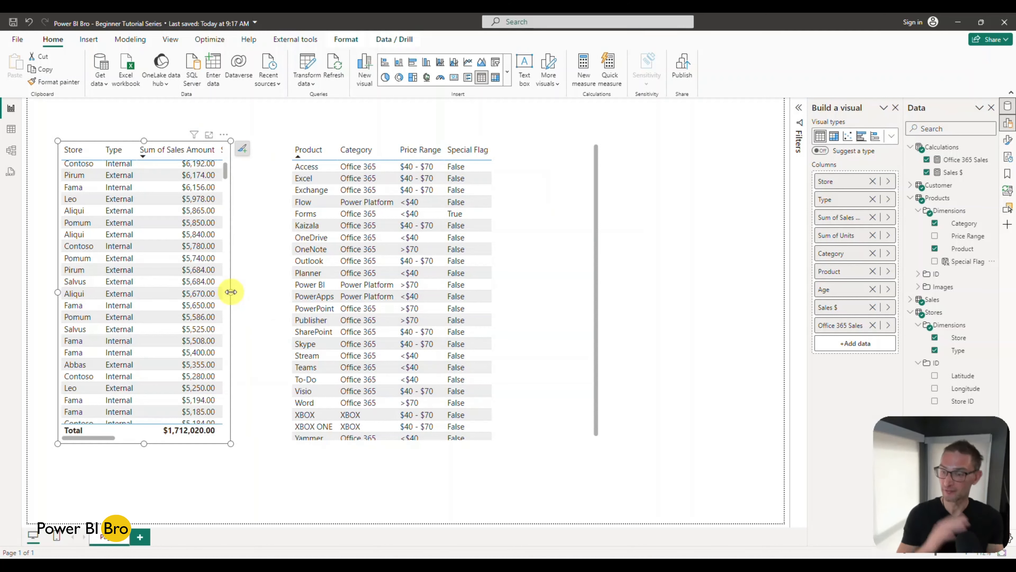
{"action": "left_click", "coordinate": [558, 231]}
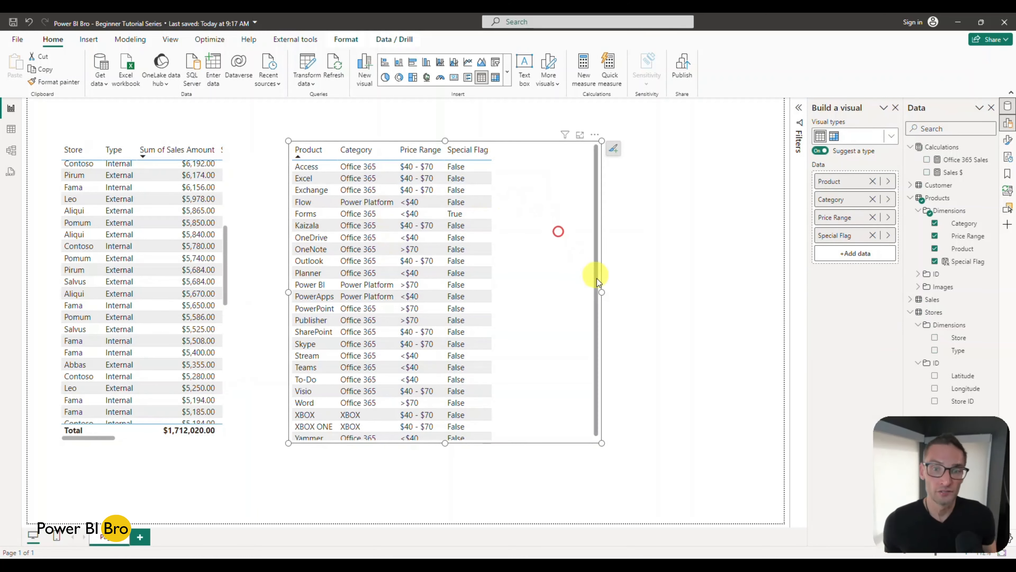
{"action": "left_click_drag", "start_coordinate": [601, 293], "coordinate": [522, 289]}
{"action": "left_click_drag", "start_coordinate": [502, 211], "coordinate": [470, 214]}
{"action": "left_click", "coordinate": [646, 190]}
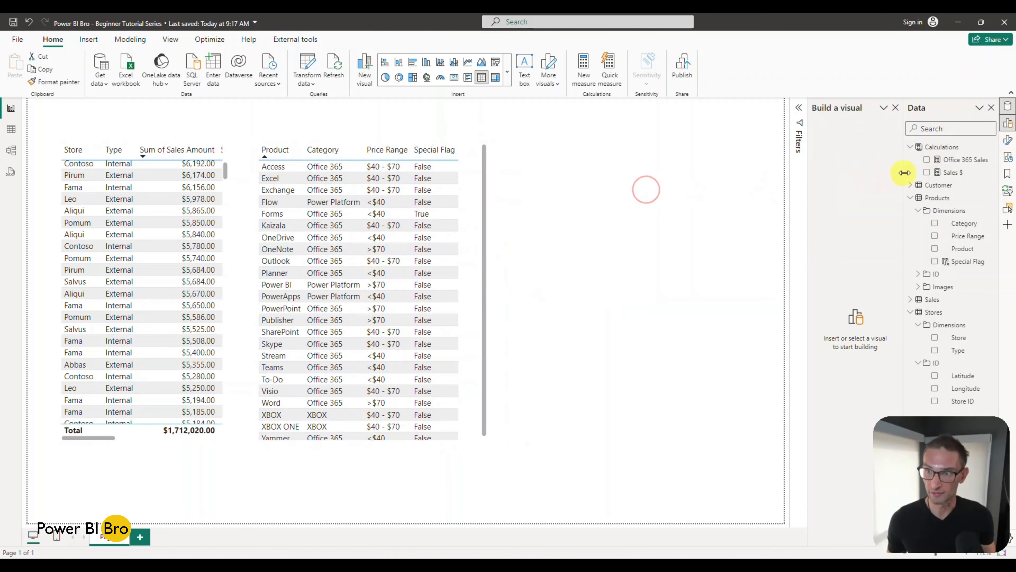
{"action": "left_click", "coordinate": [927, 173]}
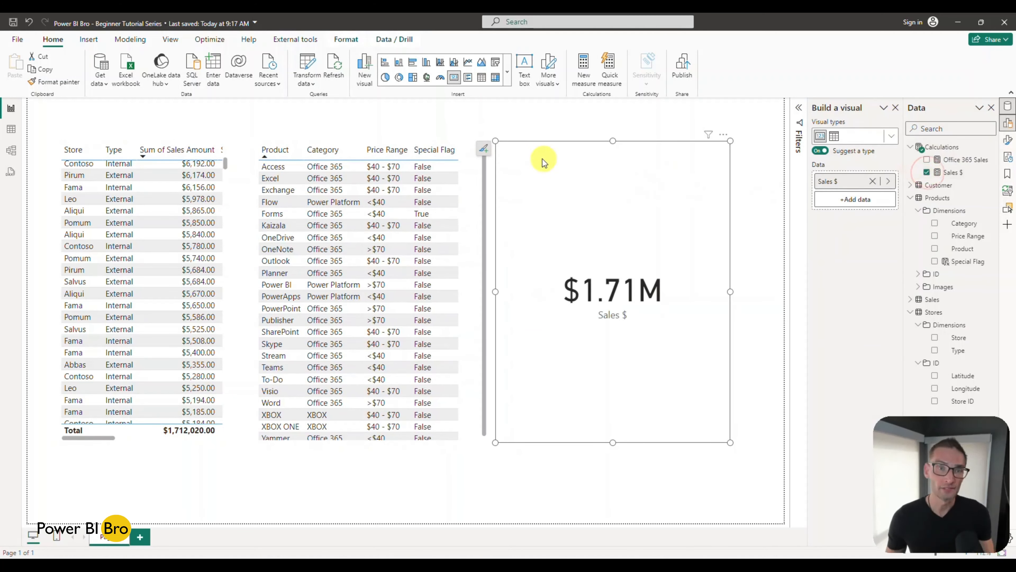
{"action": "left_click", "coordinate": [484, 79]}
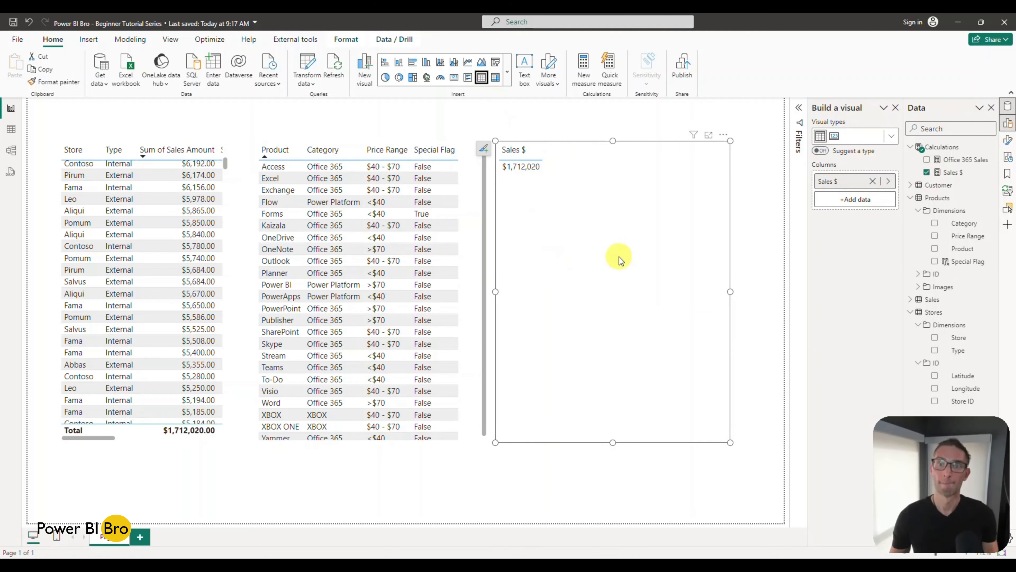
{"action": "left_click", "coordinate": [725, 134]}
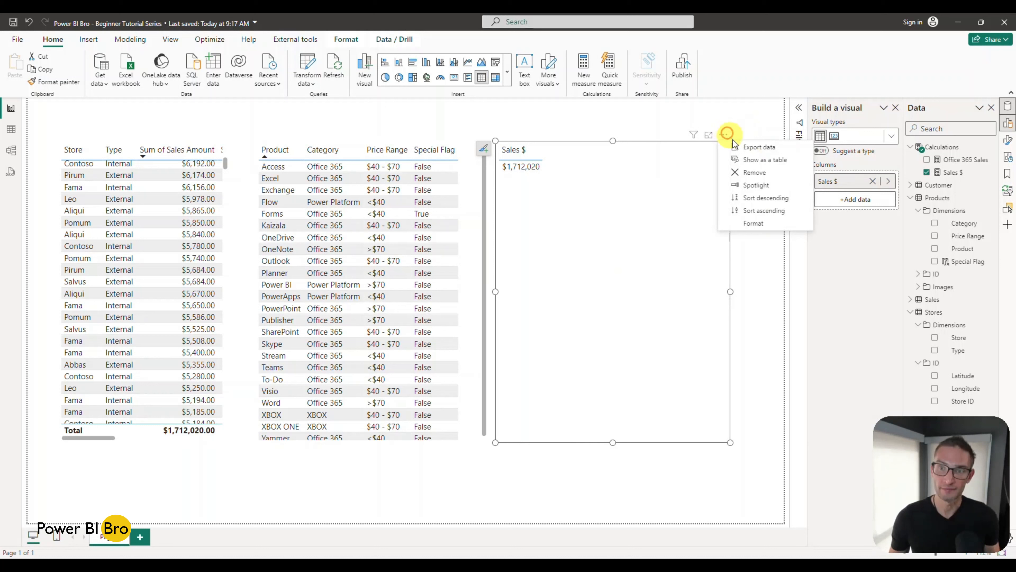
{"action": "left_click", "coordinate": [754, 172]}
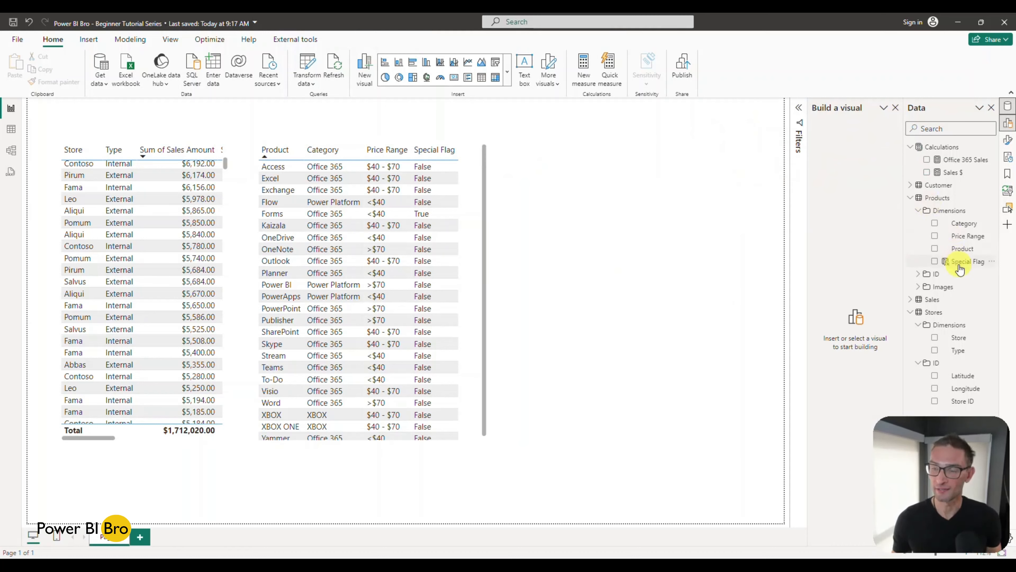
Step: Create a third table visual with Special Flag, Sales $ and Office 365 Sales in the empty area beside the product table
{"action": "left_click", "coordinate": [936, 262]}
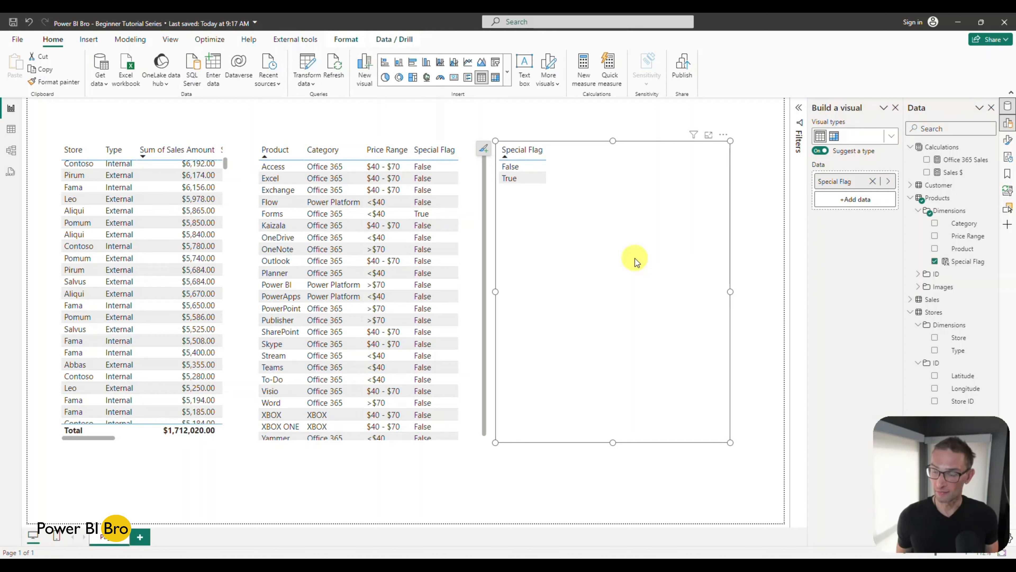
{"action": "left_click", "coordinate": [927, 173]}
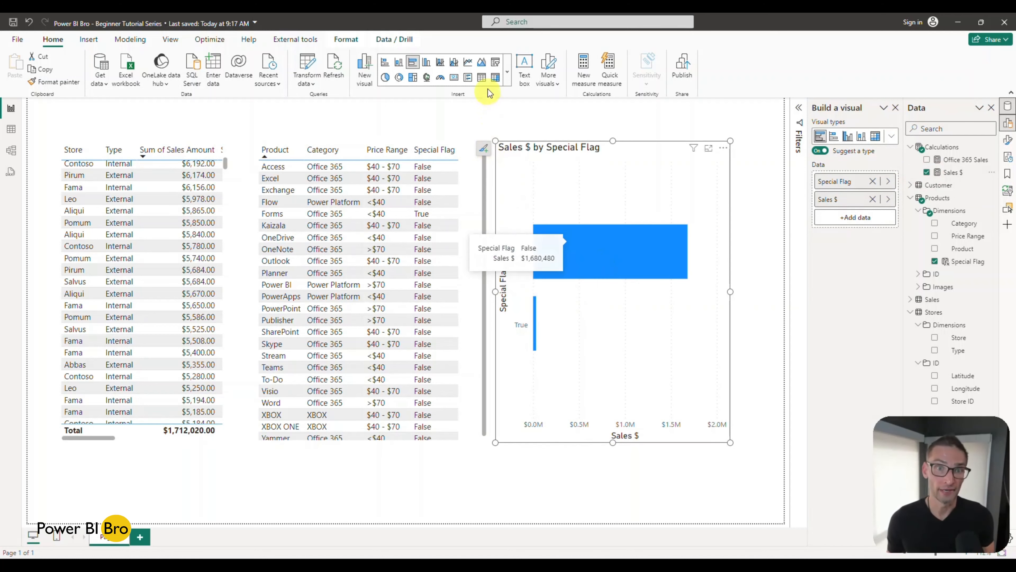
{"action": "left_click", "coordinate": [482, 77]}
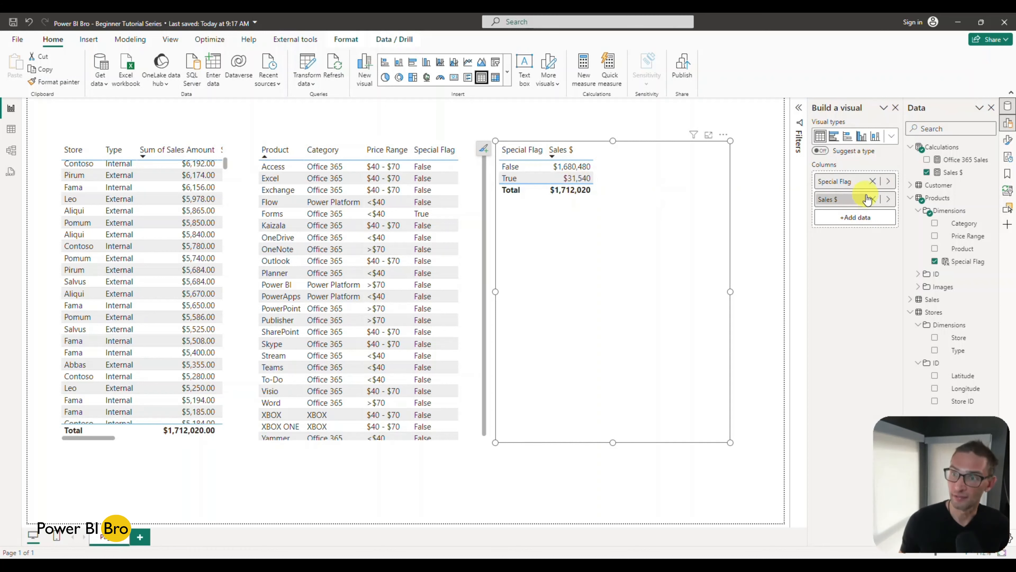
{"action": "left_click", "coordinate": [926, 160]}
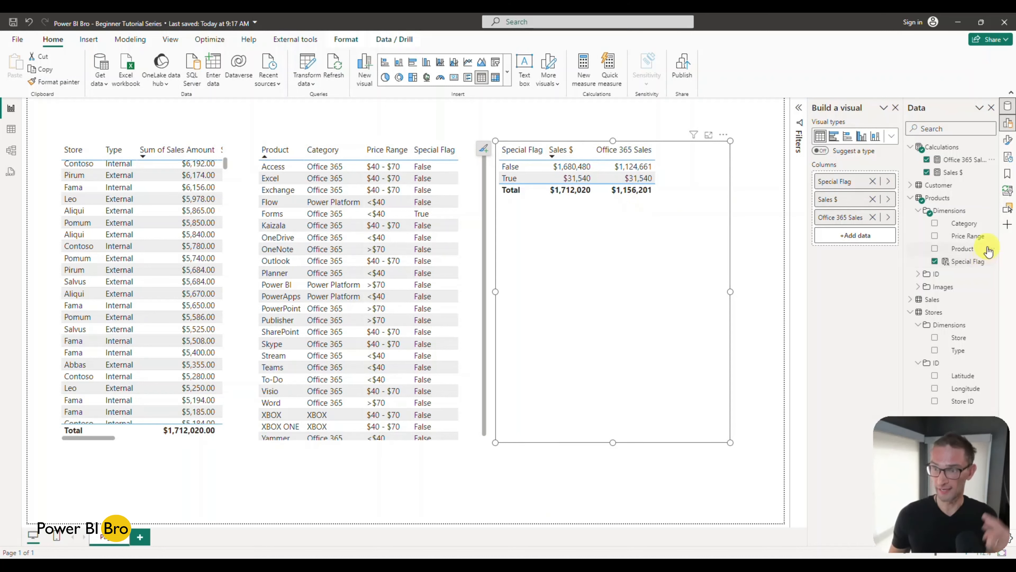
Step: Collapse the Products table's Dimensions folder and open the formatting options for the Special Flag table visual
{"action": "left_click", "coordinate": [919, 211]}
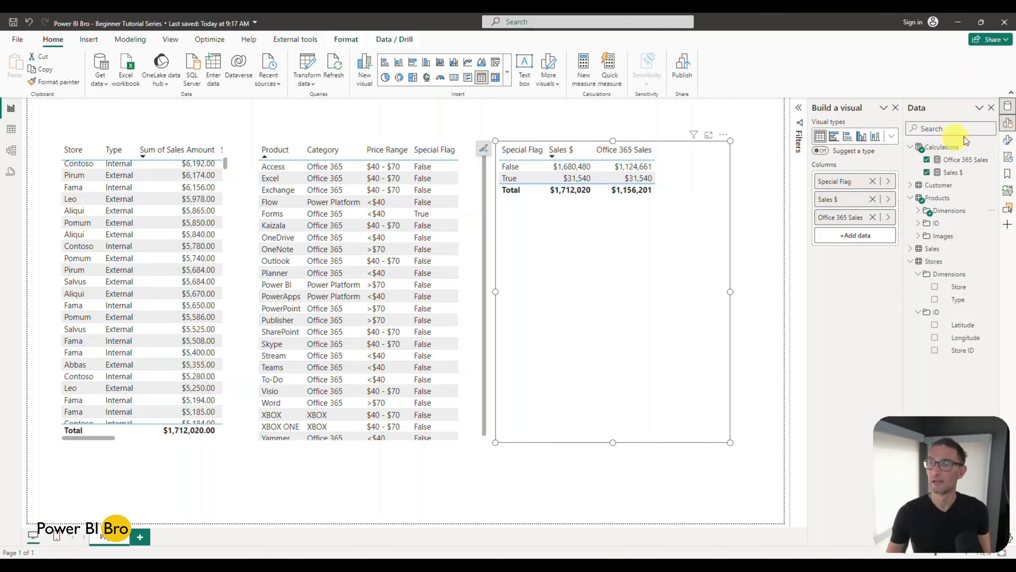
{"action": "left_click", "coordinate": [1007, 139]}
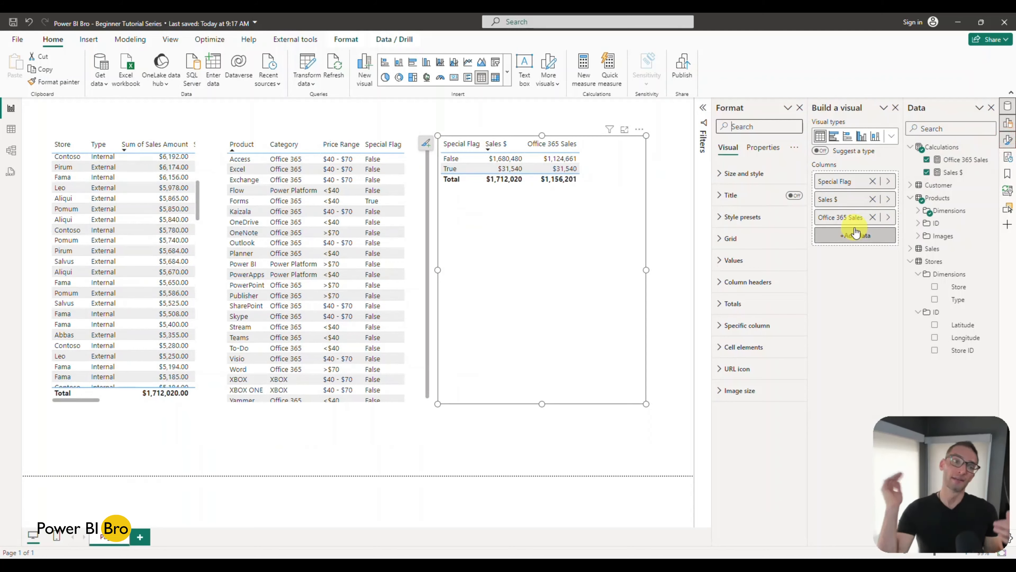